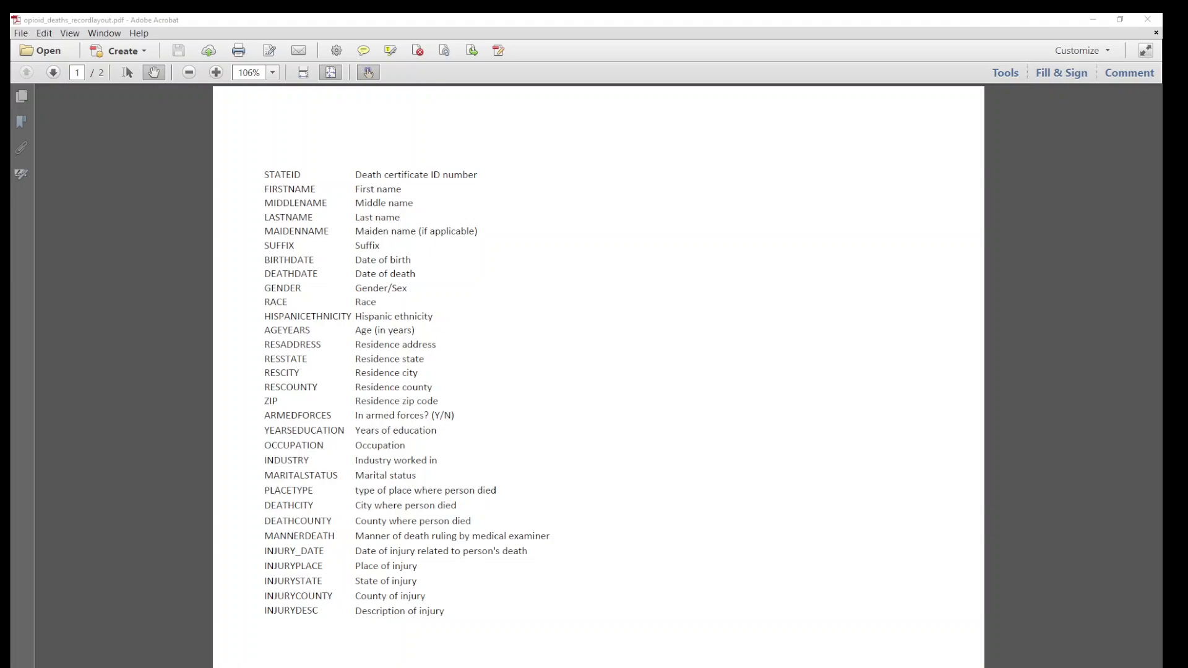
Look through both pages of the opioid deaths record layout, and close the PDF and the folder window.
scroll(663, 490, "down", 3)
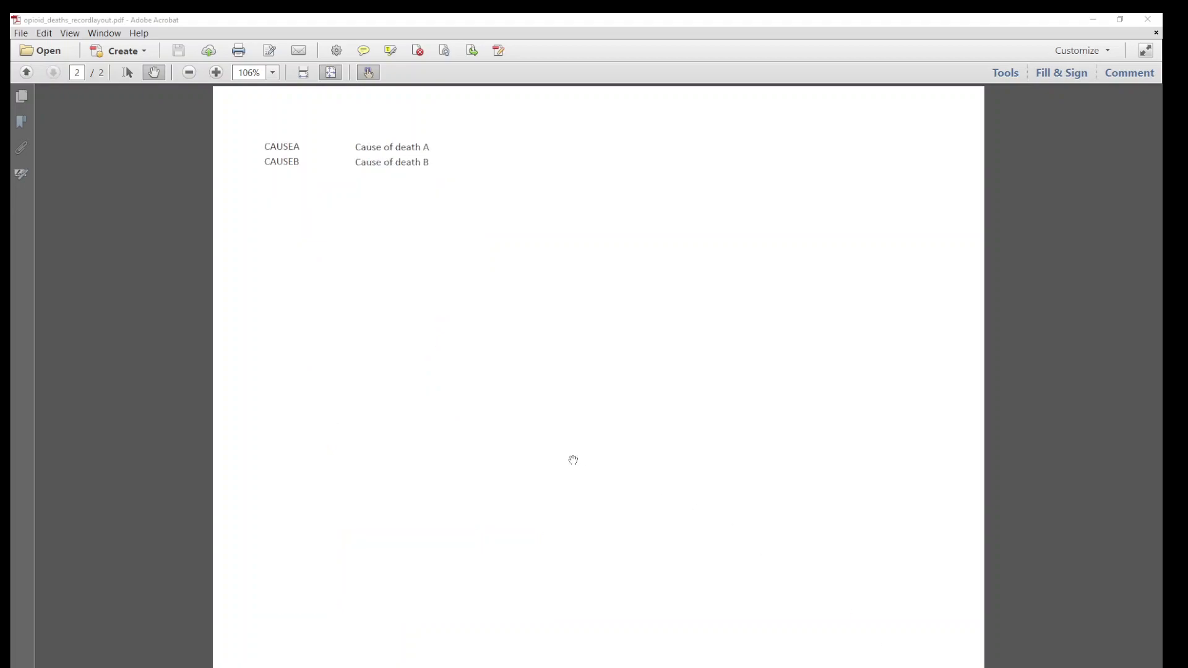
scroll(619, 456, "up", 3)
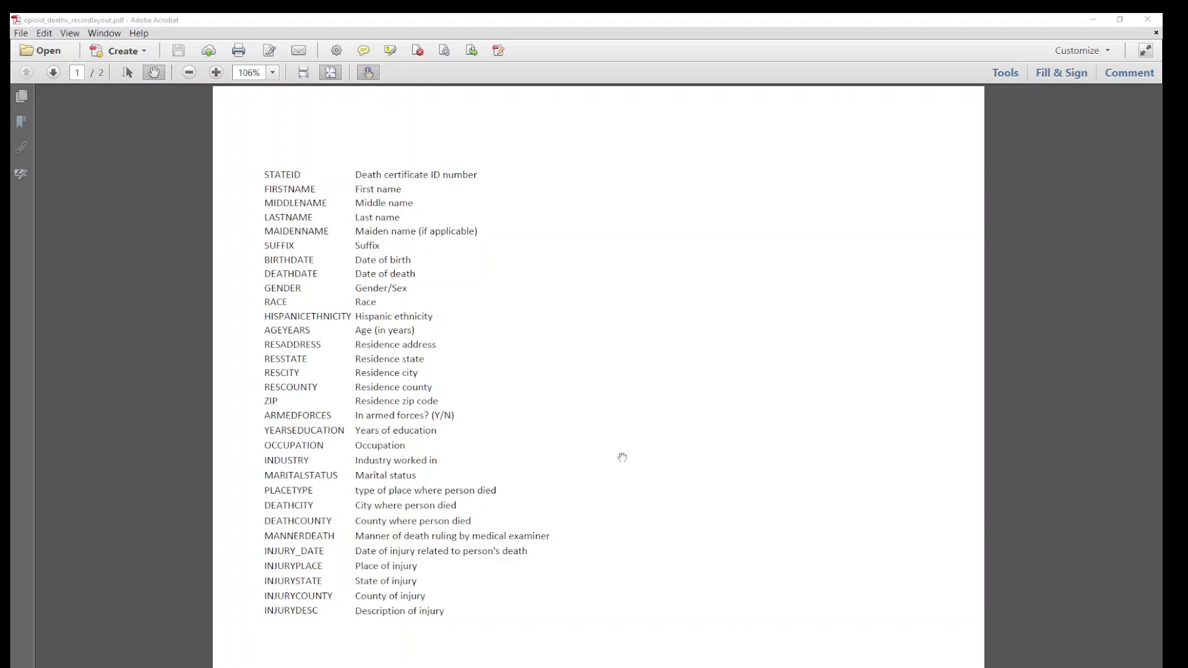
left_click(1147, 22)
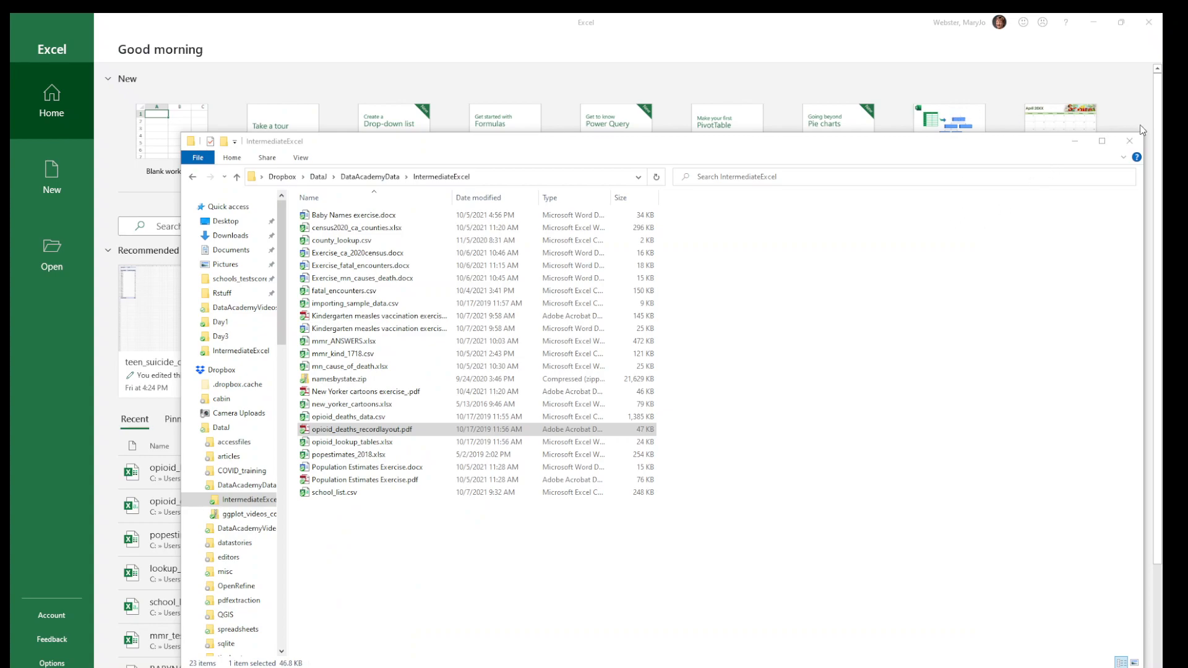
left_click(1145, 144)
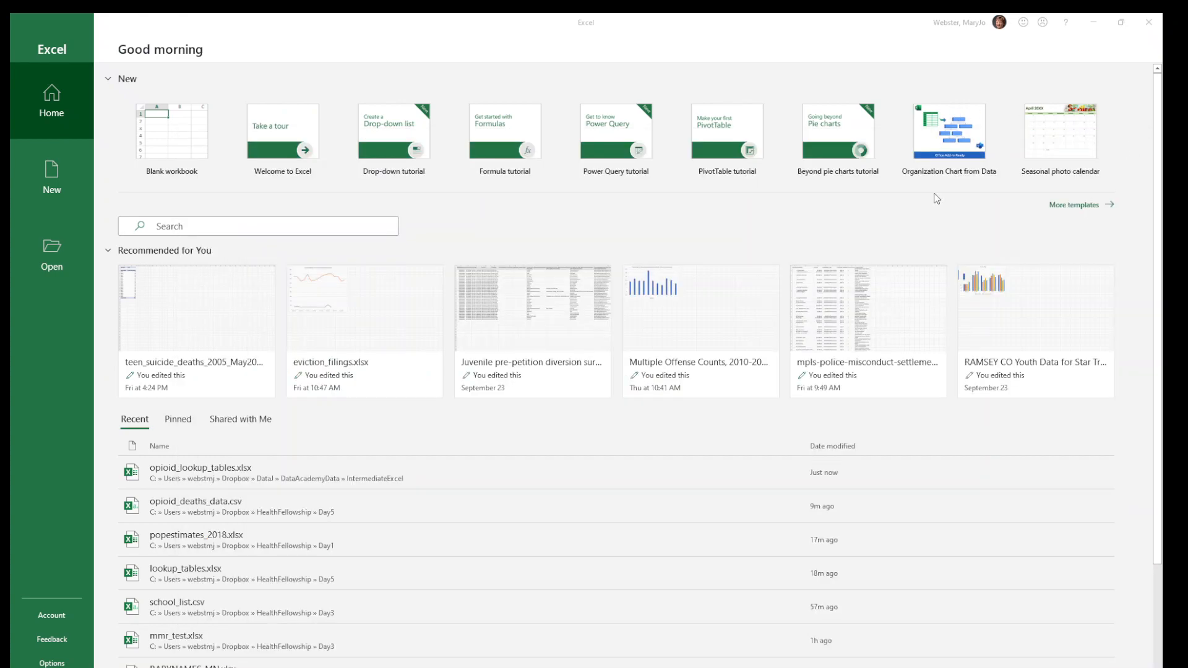
Create a blank workbook and start the legacy text-file import.
left_click(176, 135)
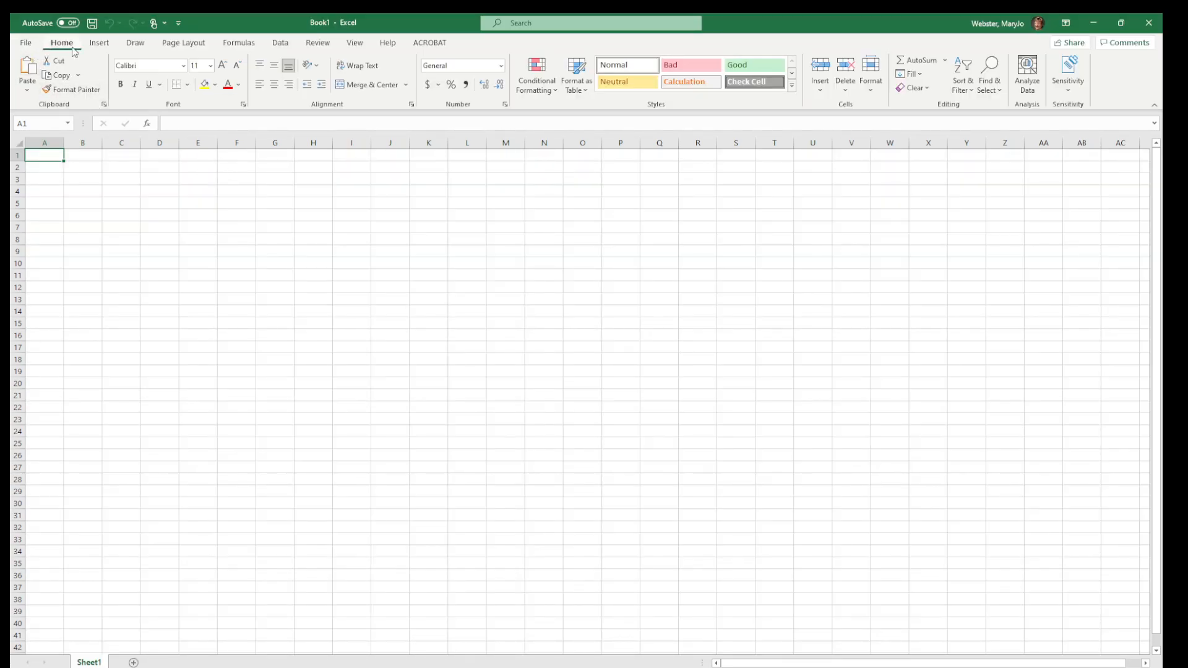
left_click(280, 42)
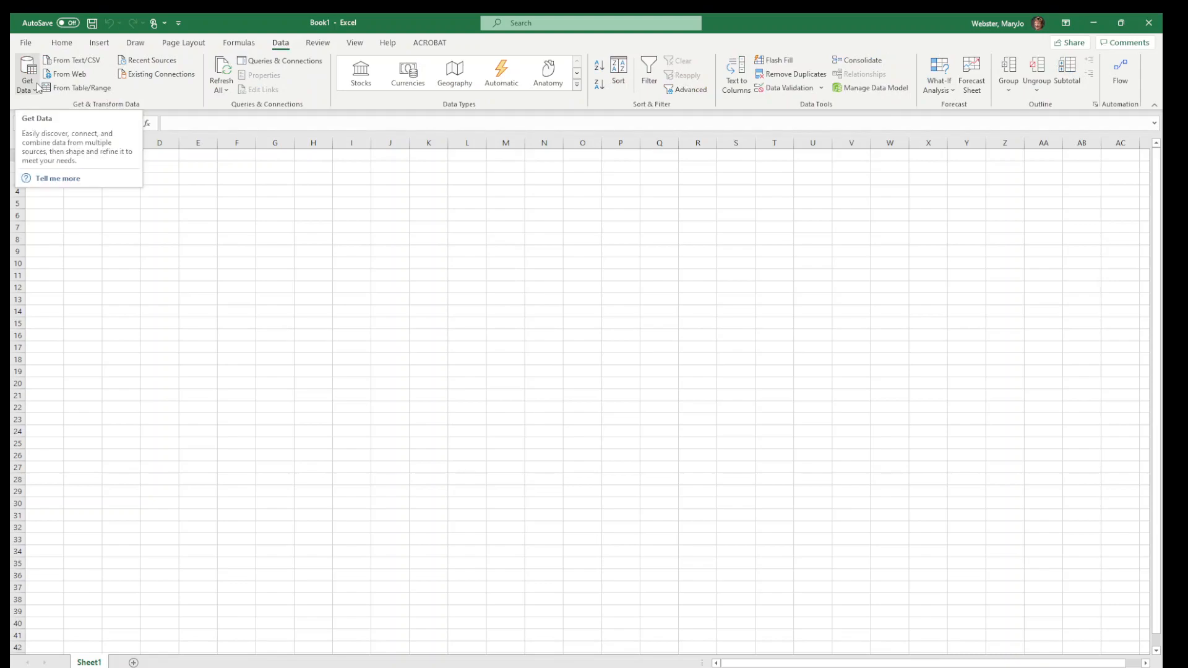
scroll(504, 533, "up", 3)
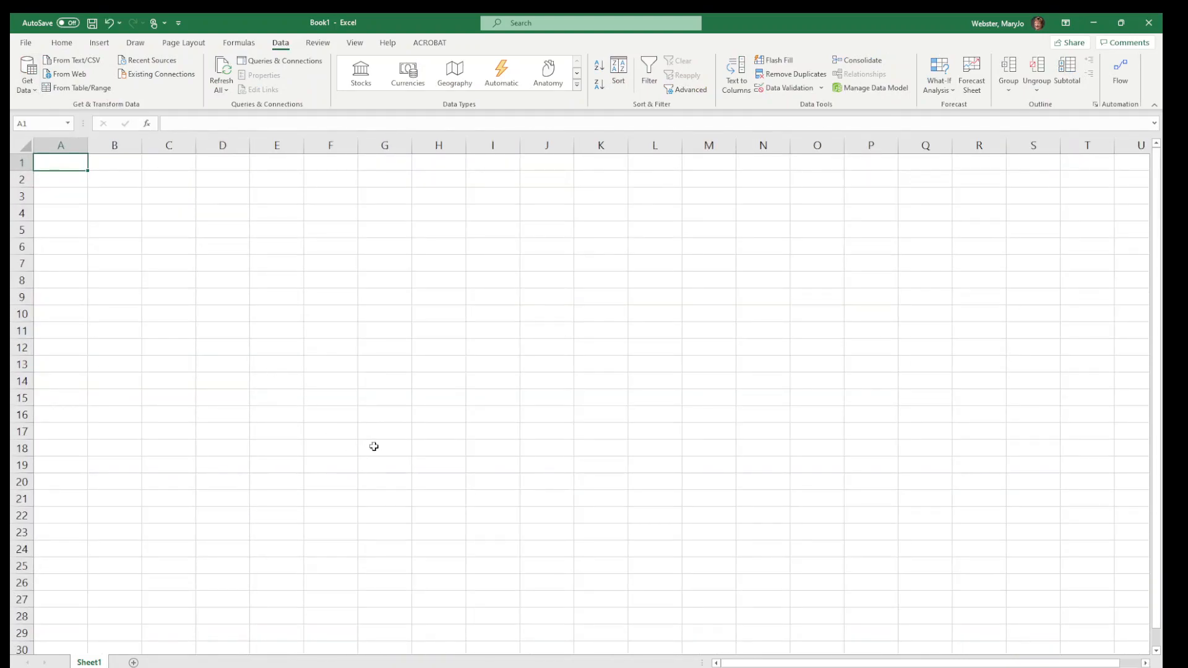
left_click(28, 81)
mouse_move(57, 263)
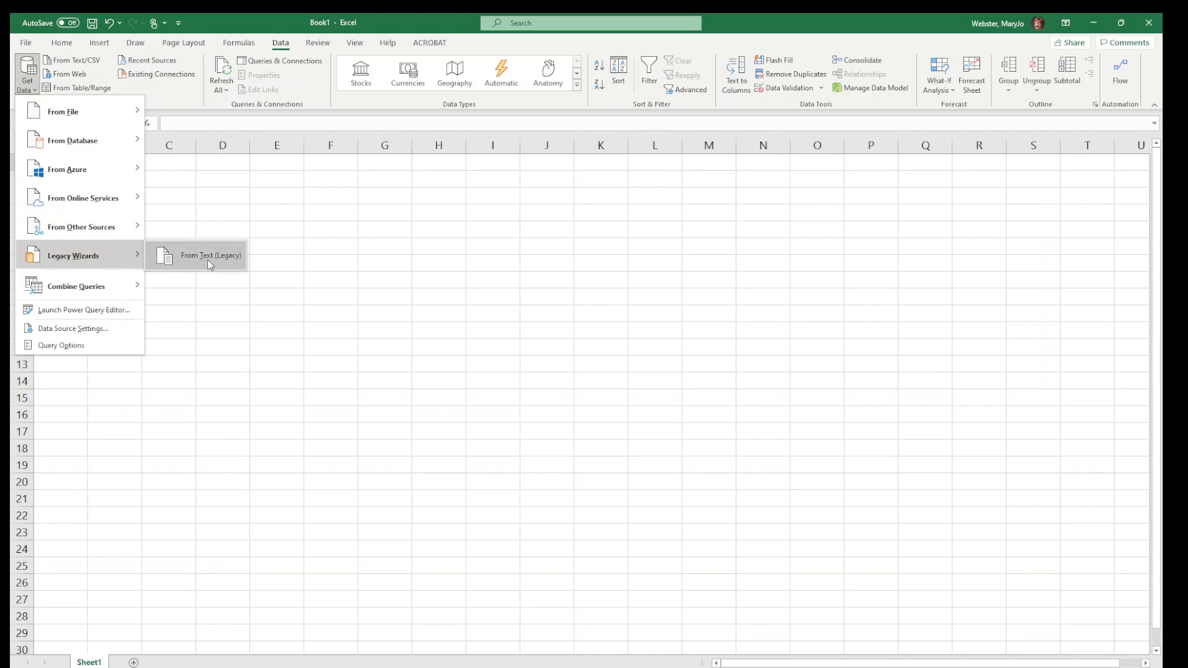
left_click(211, 265)
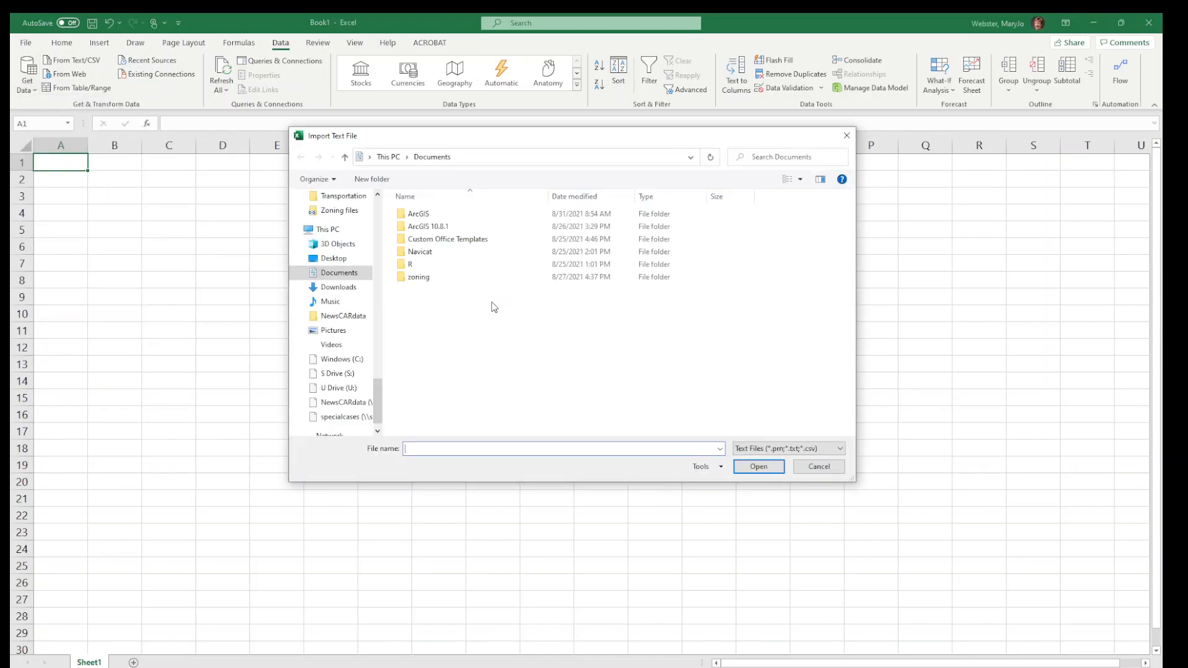
Choose opioid_deaths_data.csv from the IntermediateExcel folder as the file to import.
scroll(374, 251, "up", 10)
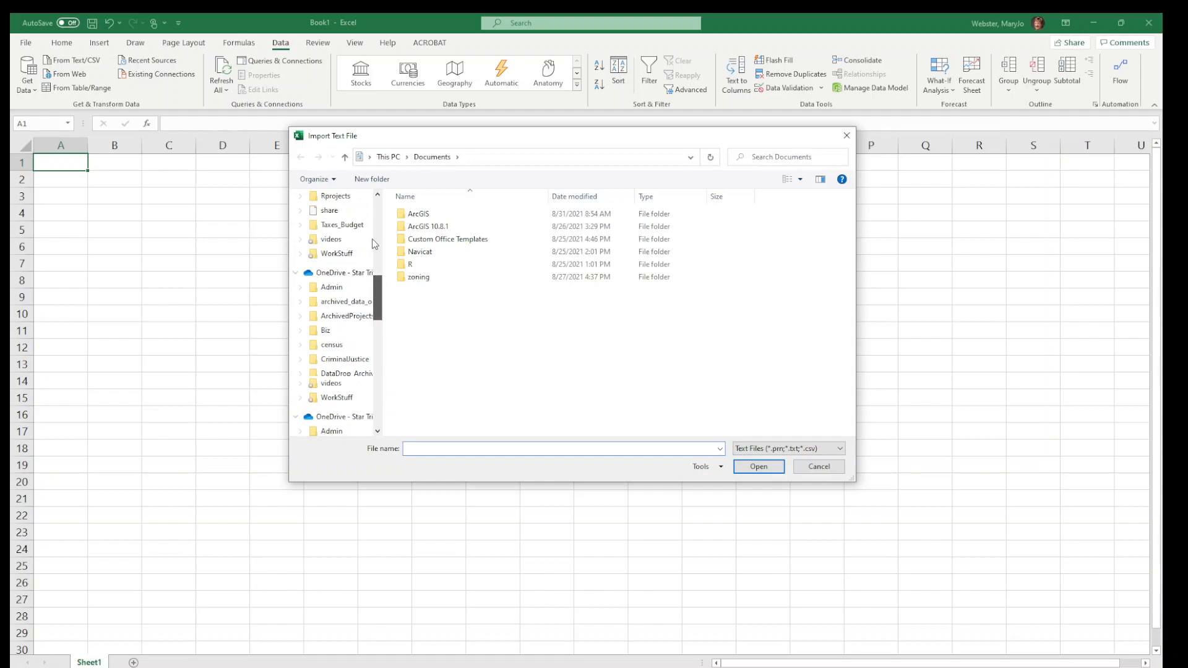
scroll(374, 251, "up", 10)
mouse_move(381, 234)
left_mouse_down()
mouse_move(383, 261)
mouse_move(383, 240)
left_mouse_up()
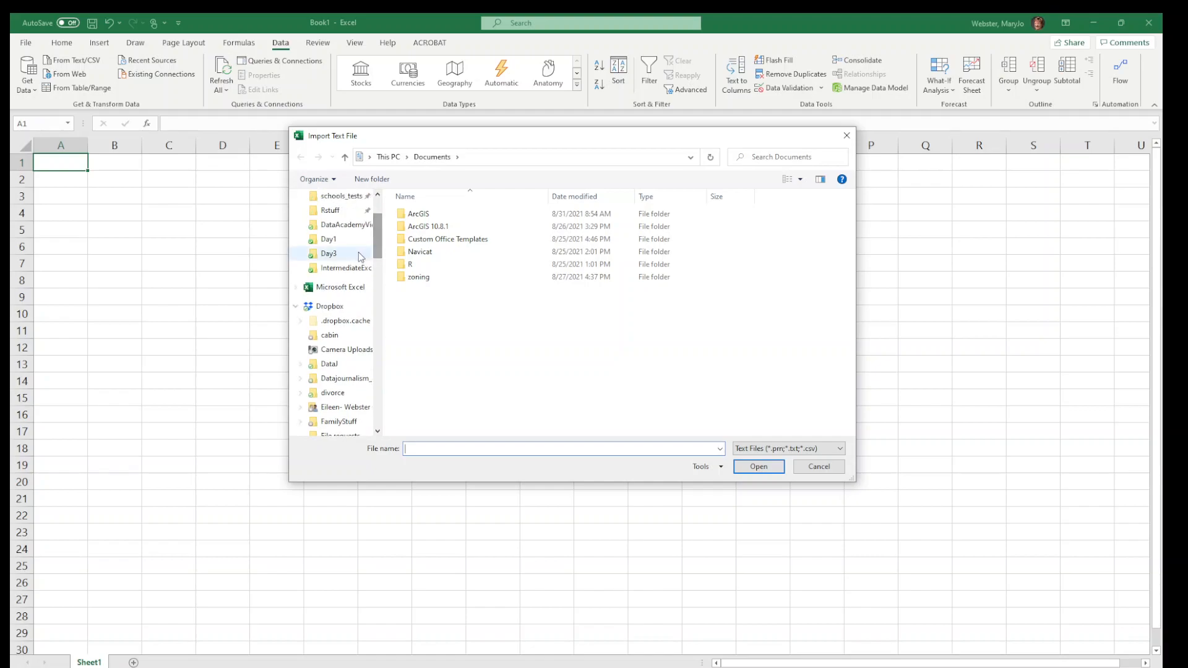
left_click(346, 255)
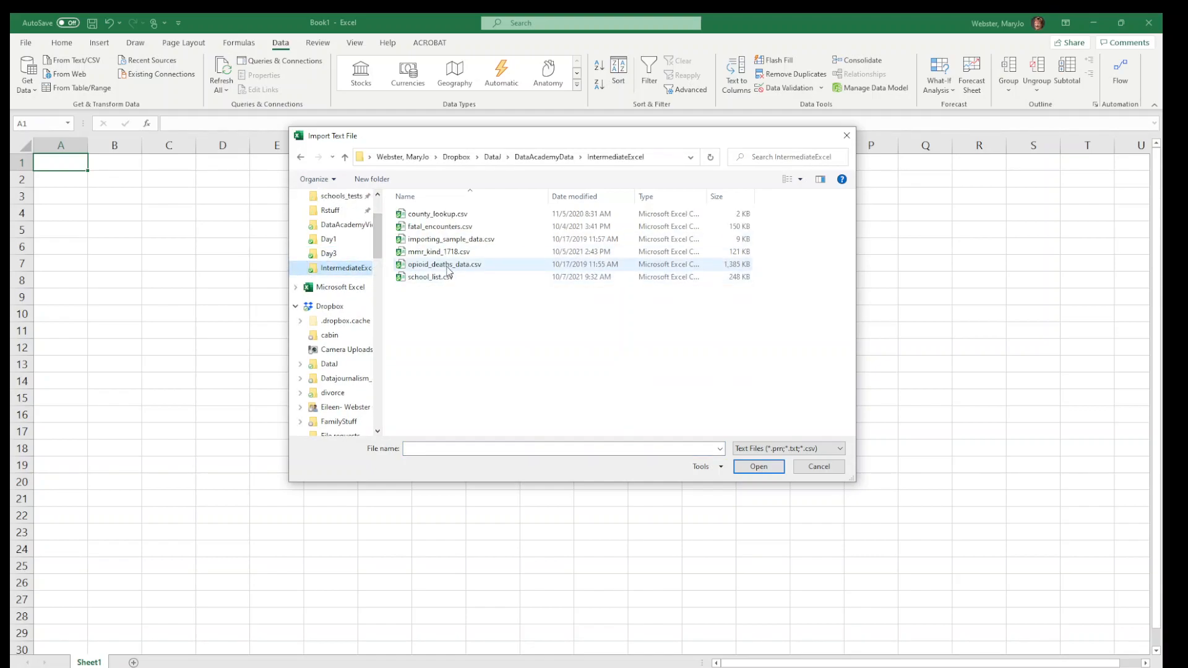
double_click(429, 266)
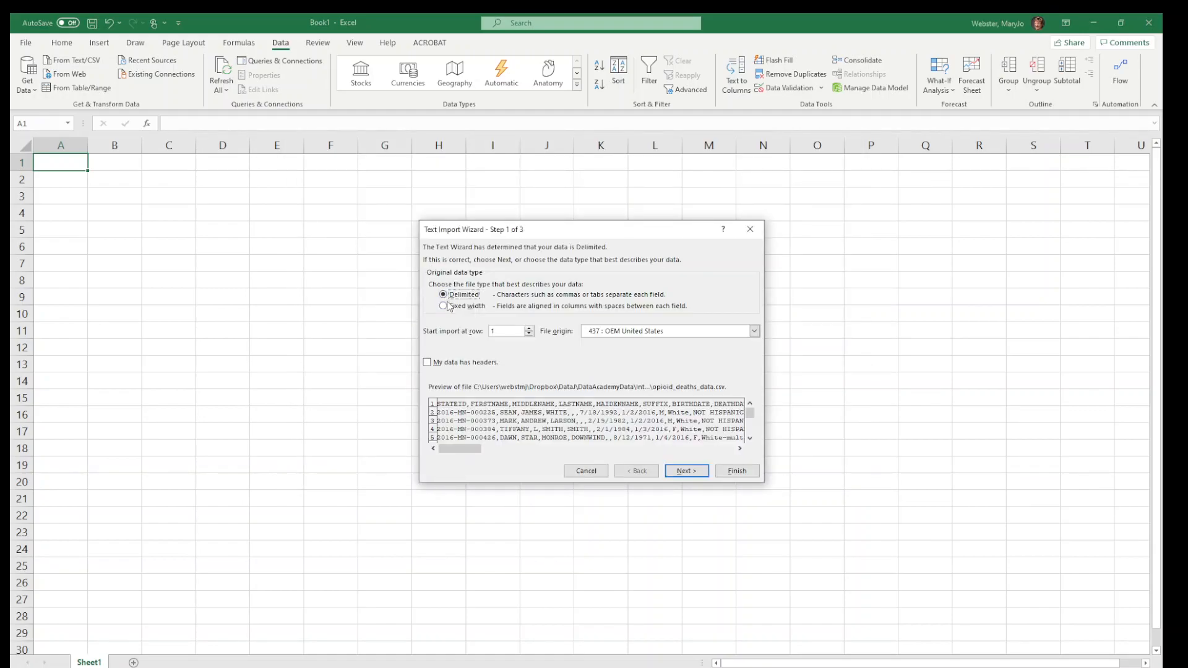
Mark the delimited data as having headers and set comma as its only delimiter.
left_click(431, 364)
left_click(687, 472)
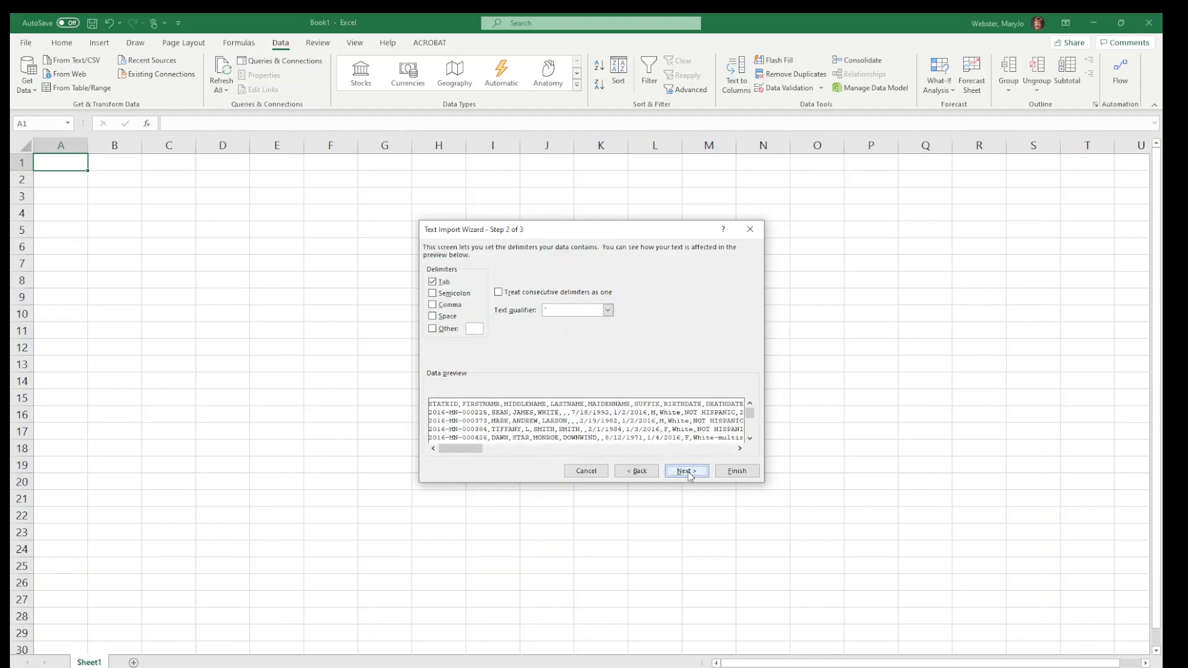
left_click(432, 306)
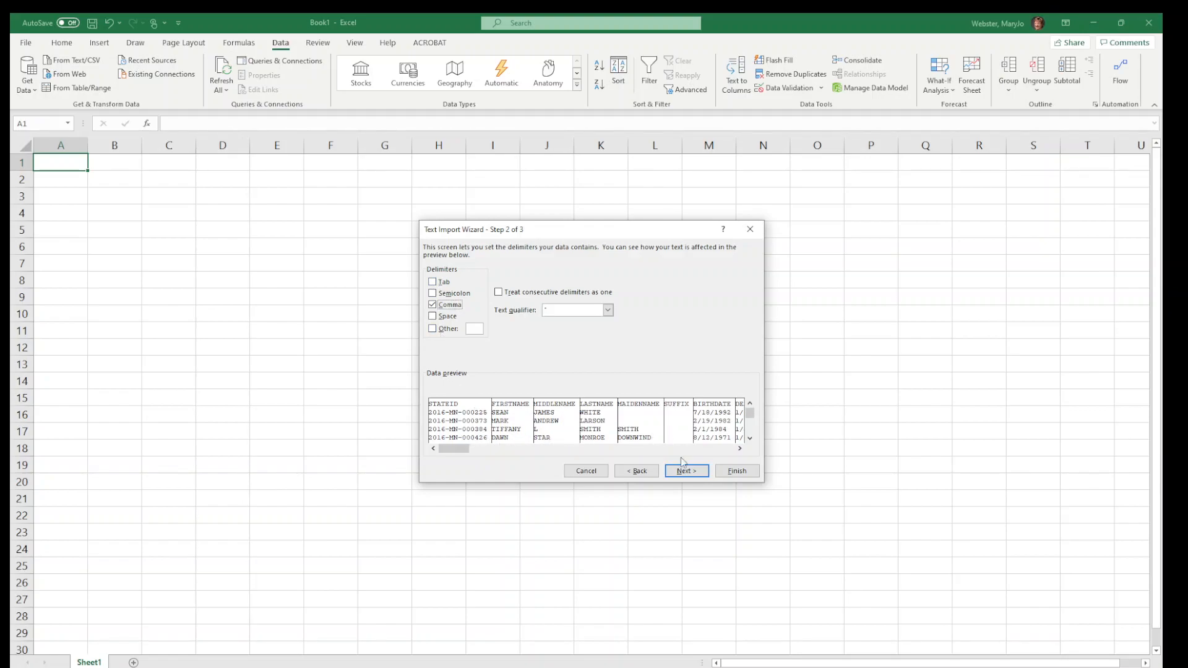
left_click(697, 474)
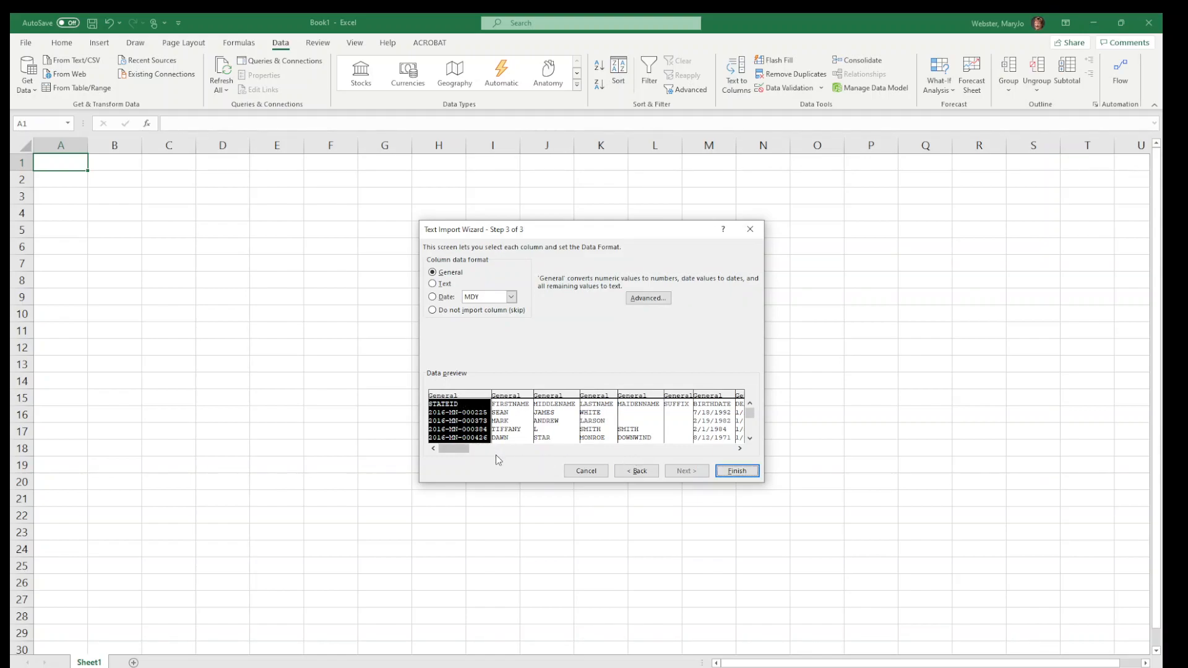
Set the ZIP column's import data format to Text.
left_click_drag(457, 448, 526, 453)
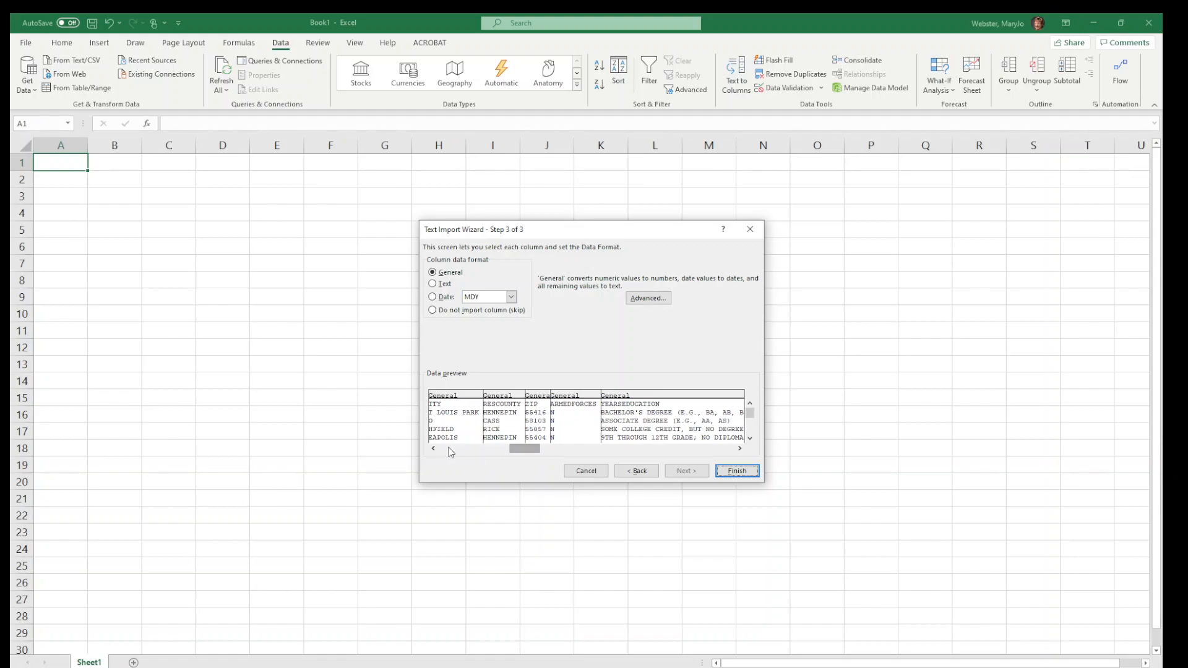
left_click(544, 396)
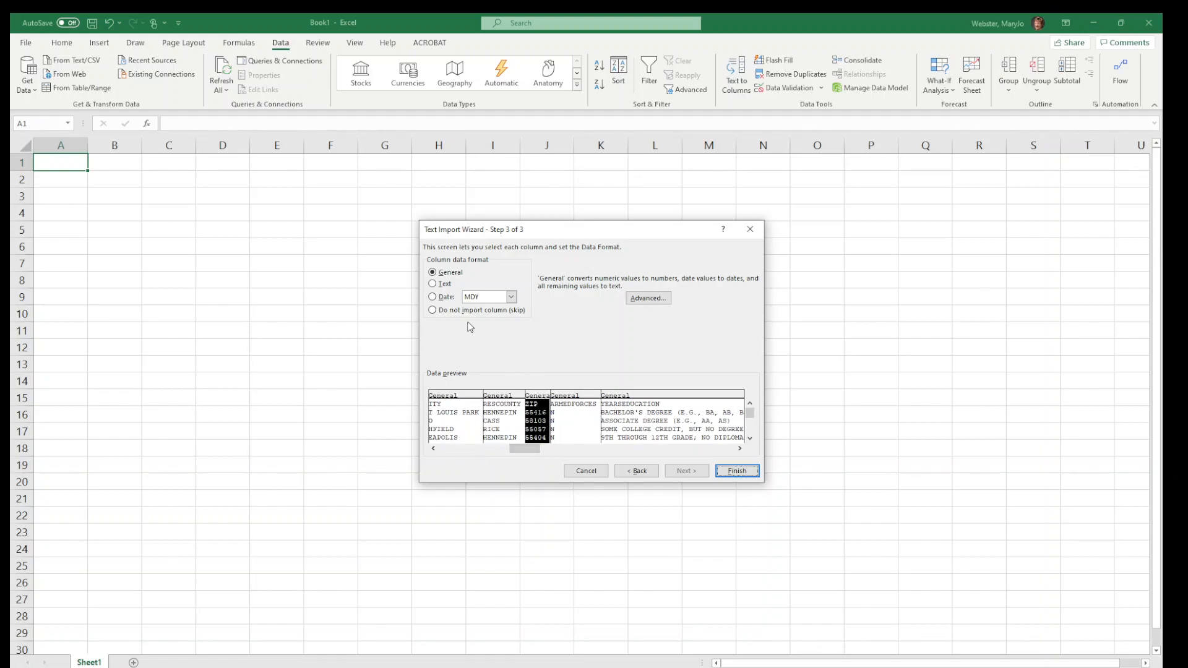
left_click(433, 284)
Set the BIRTHDATE and DEATHDATE columns to import as dates in MDY format.
left_click(464, 450)
left_click_drag(495, 448, 458, 449)
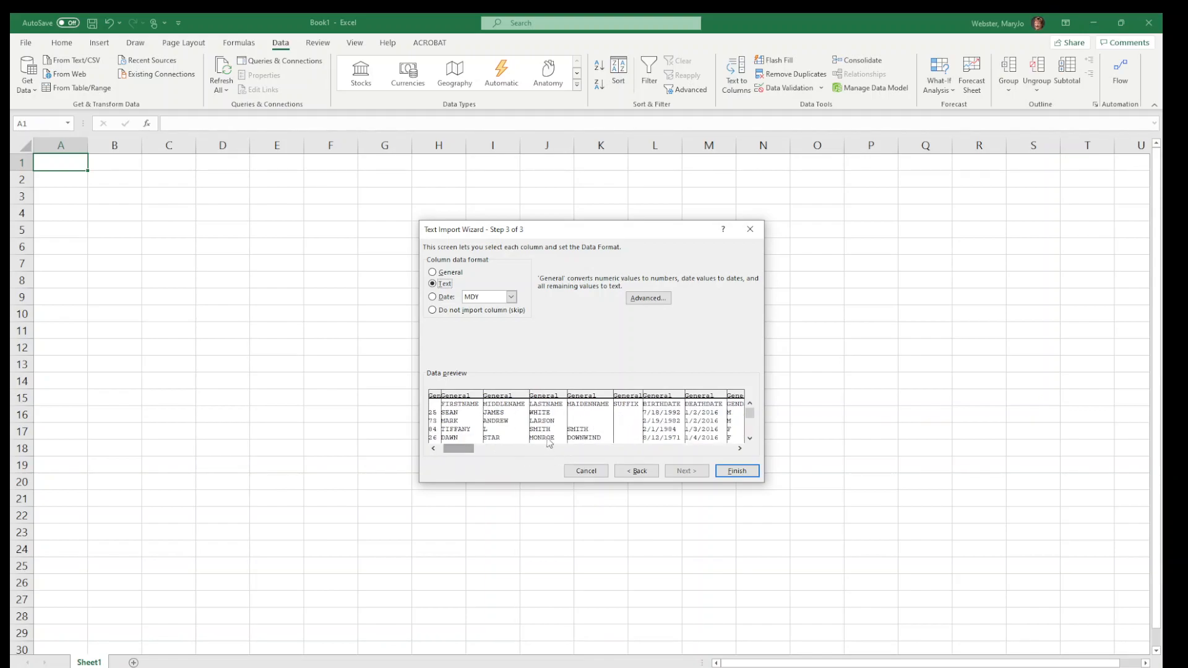
left_click(663, 399)
left_click(446, 298)
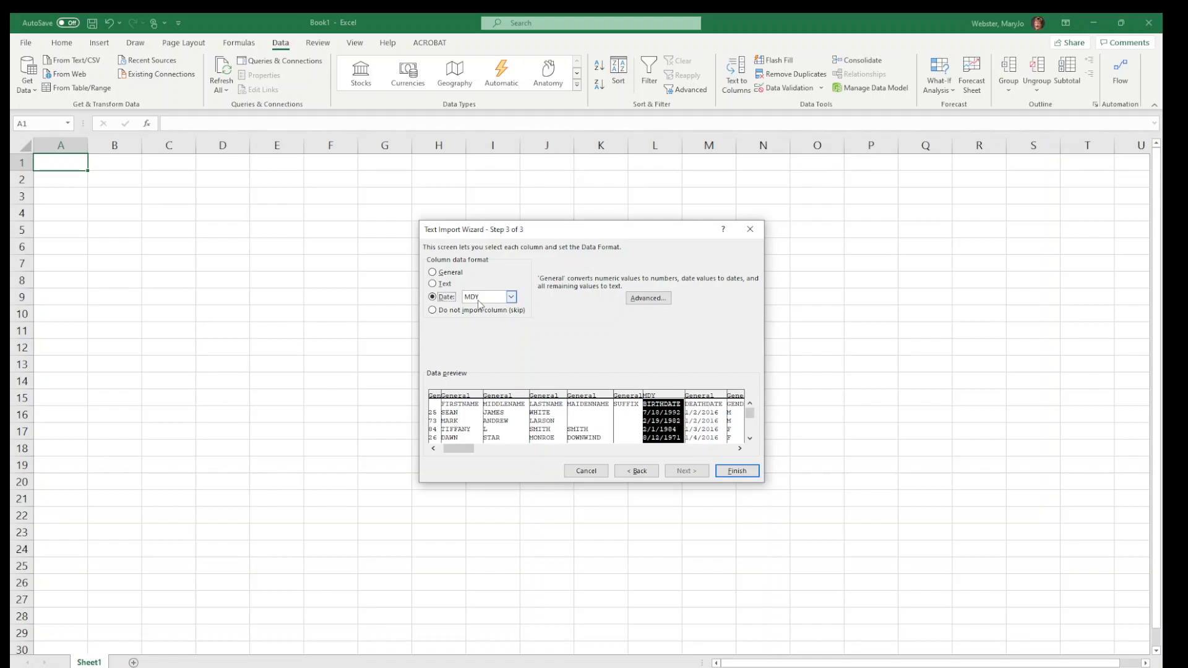
left_click(706, 401)
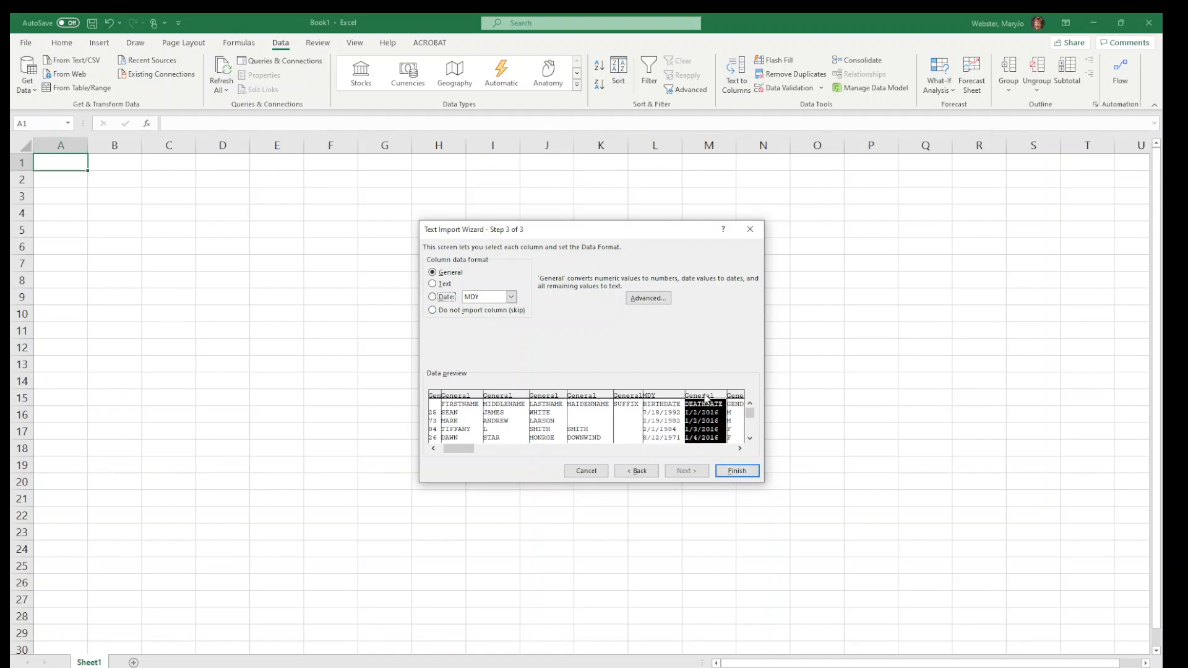
left_click(433, 297)
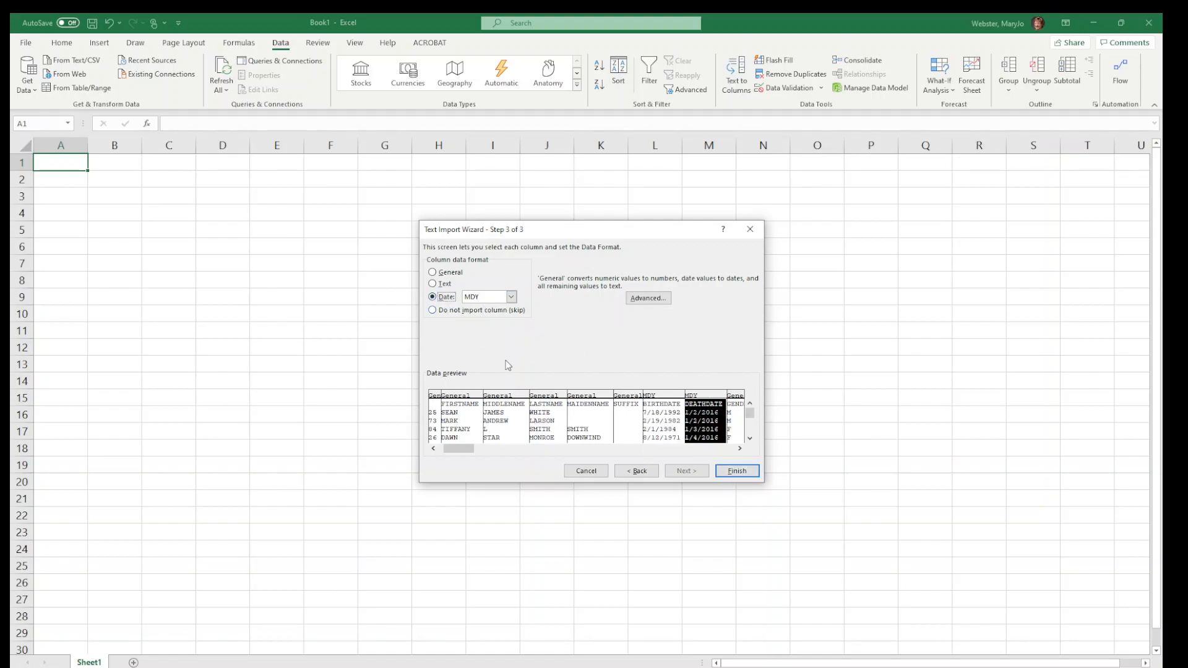
Check the formats of the remaining columns in the import preview, reapplying Text to the ZIP column.
left_click(740, 449)
left_click_drag(740, 449, 740, 449)
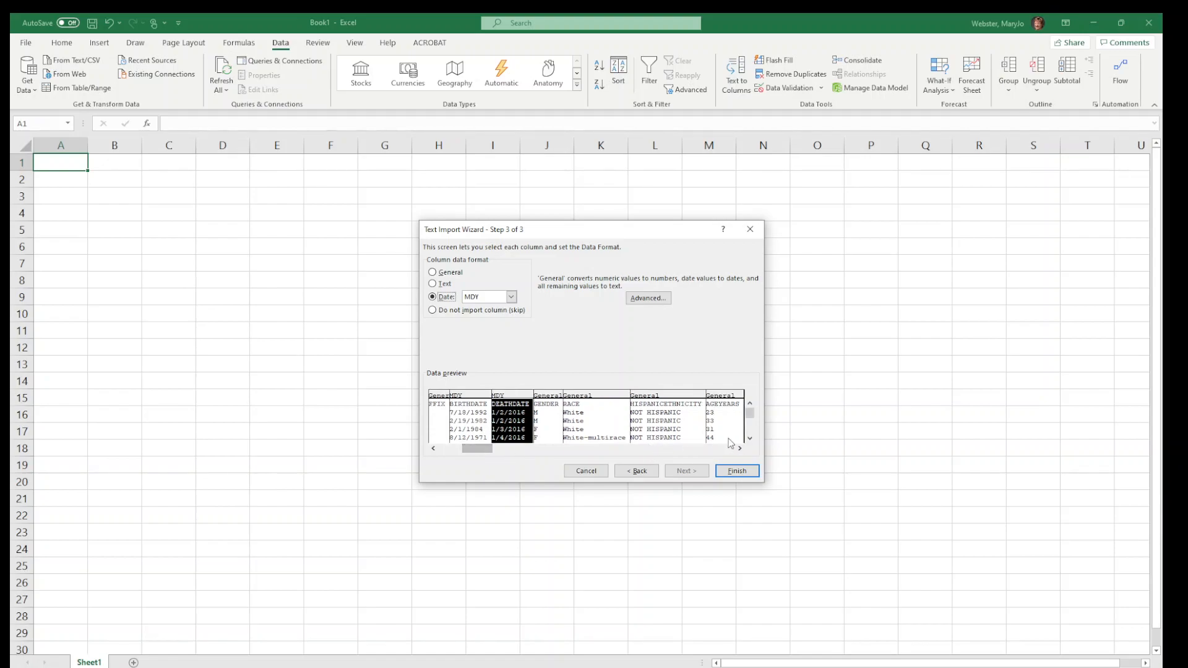
left_click(740, 449)
left_click_drag(741, 449, 740, 448)
left_click(675, 401)
left_click(441, 284)
left_click_drag(743, 450, 746, 456)
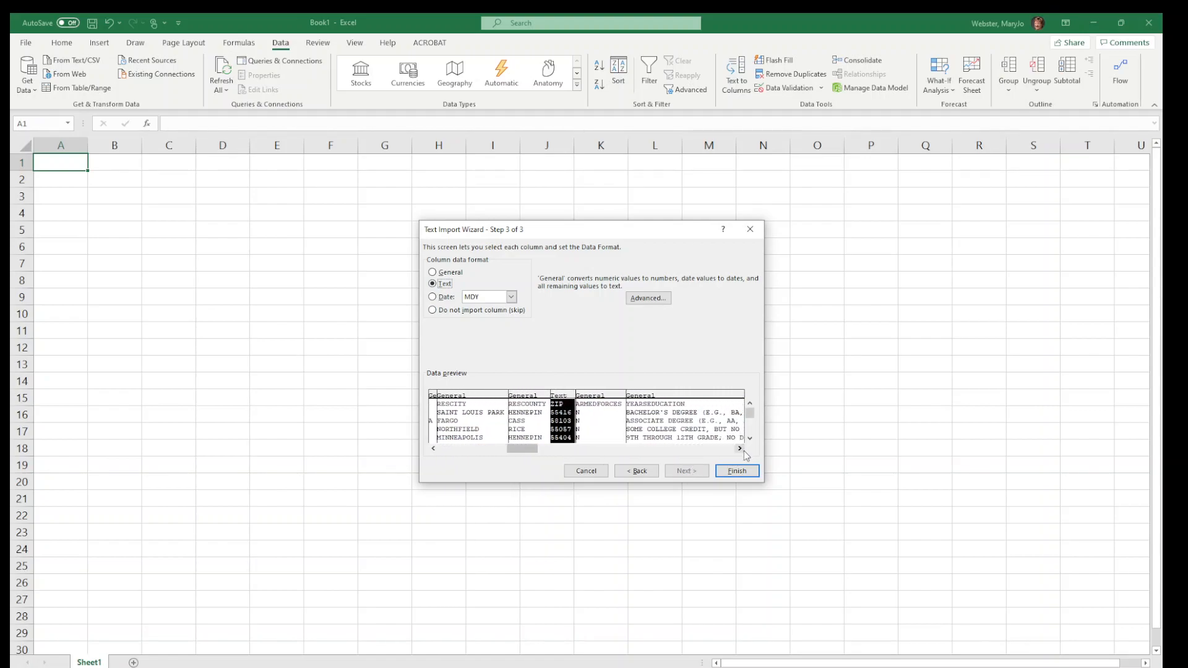
Finish the import, placing the data in the existing worksheet at cell A1.
left_click_drag(536, 453, 477, 452)
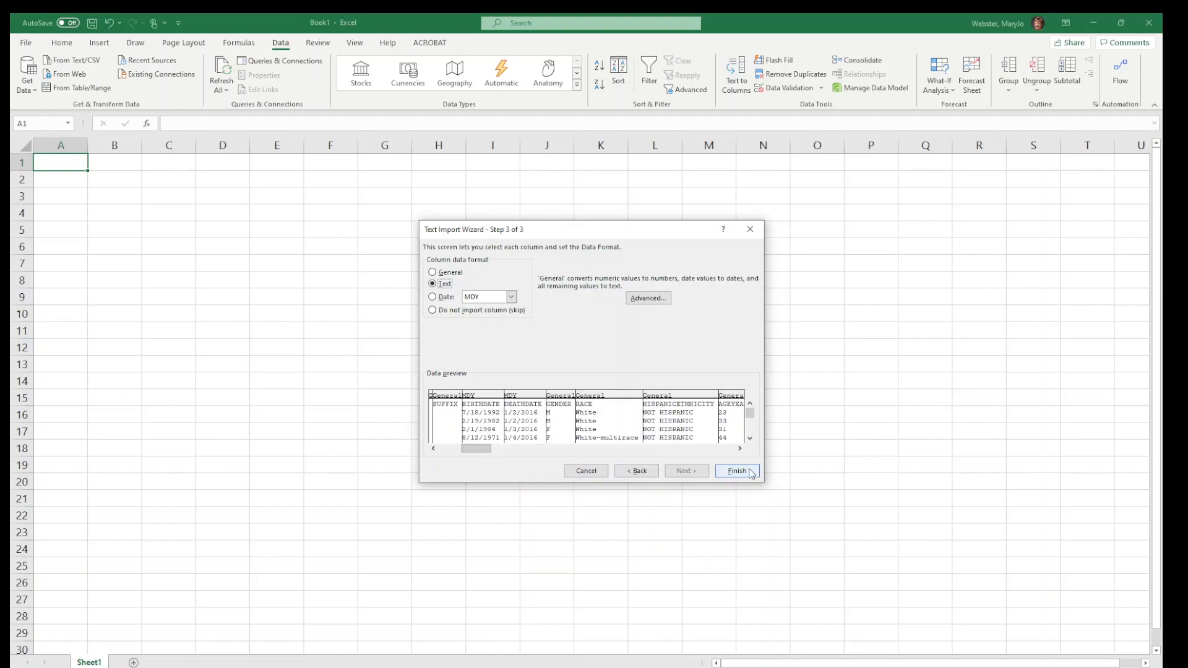
left_click(737, 471)
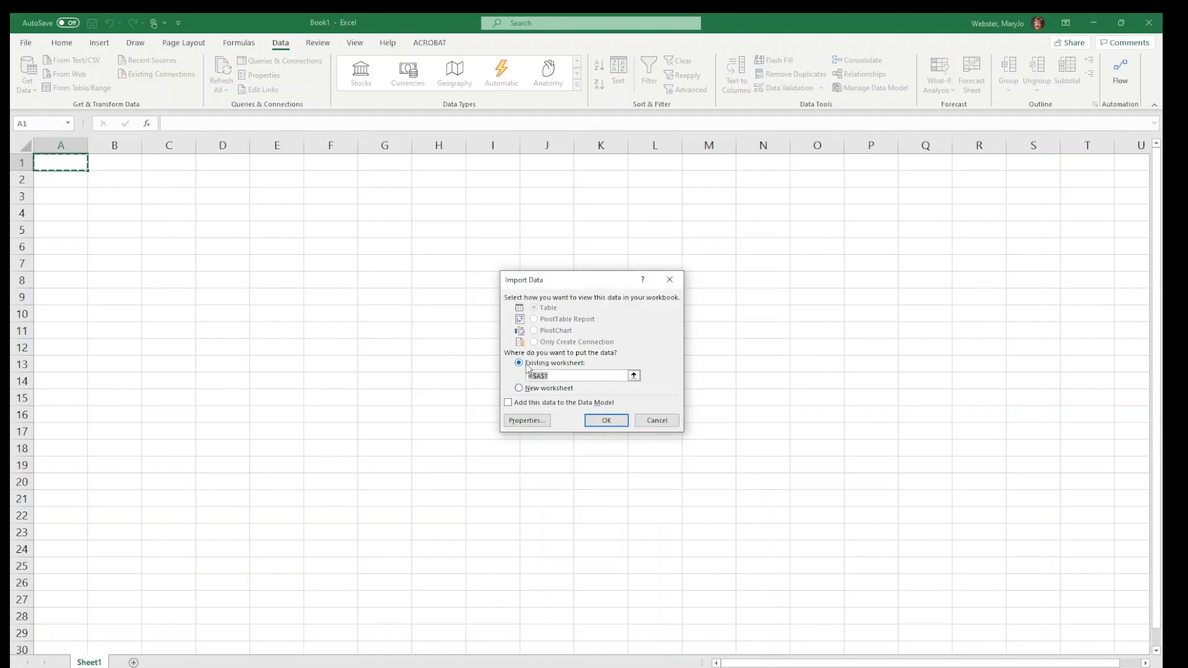
left_click(616, 427)
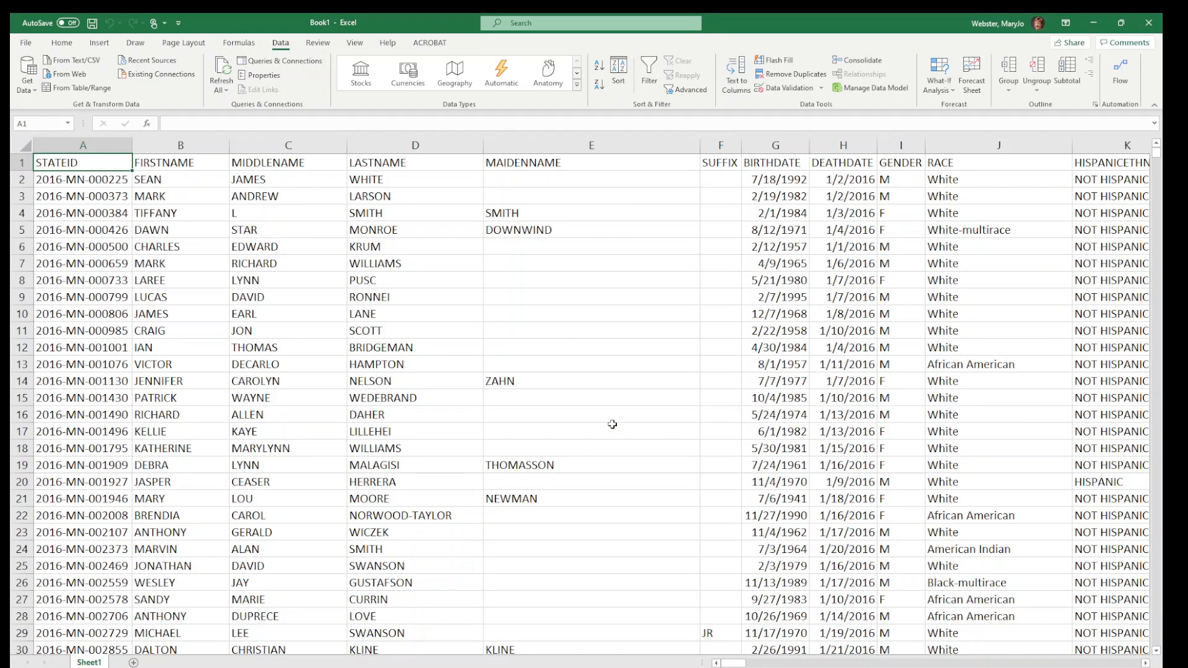
Save the workbook as opioids_ANSWERS in the IntermediateExcel folder as an Excel Workbook (*.xlsx).
left_click(25, 44)
left_click(48, 204)
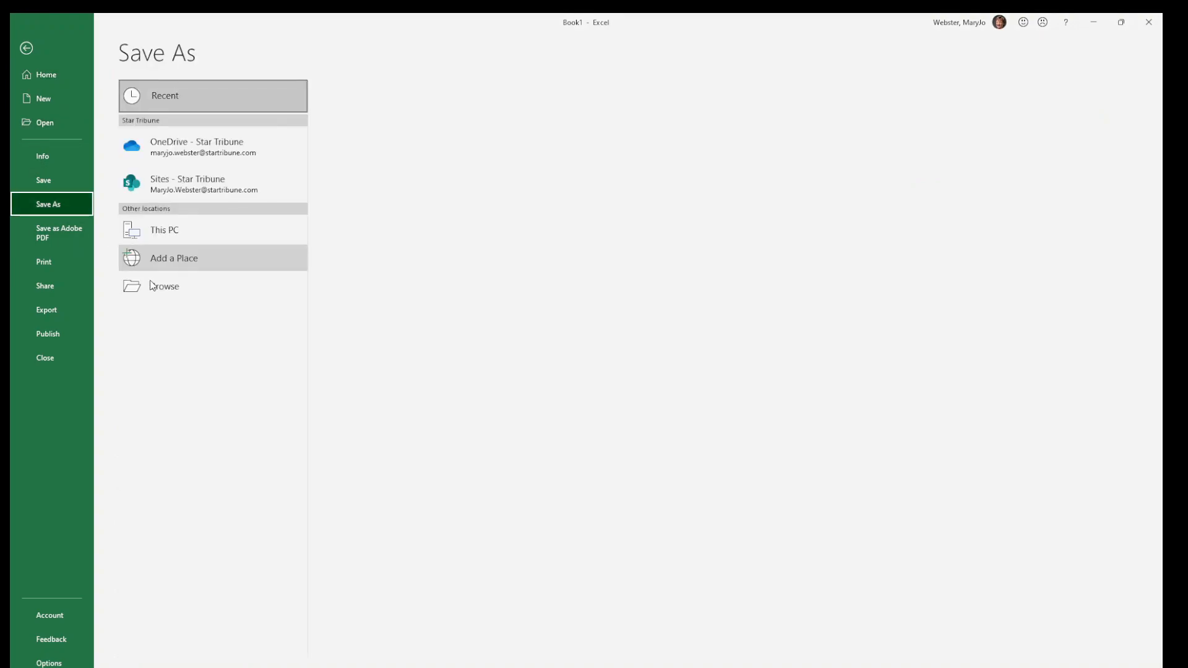
left_click(183, 283)
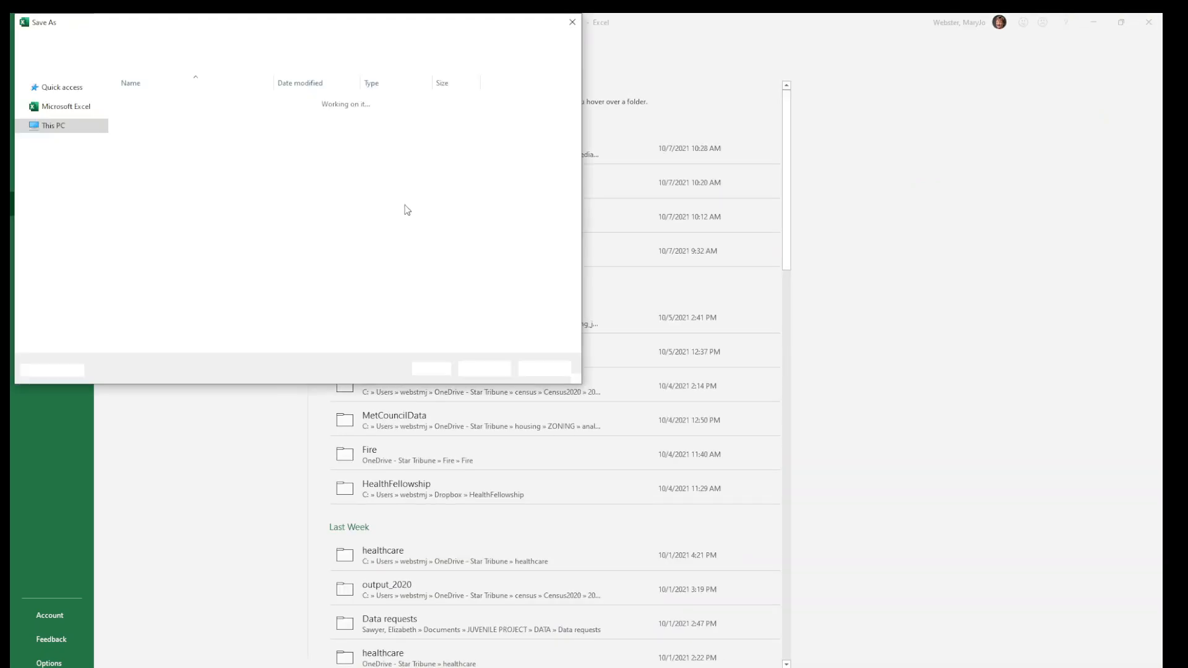
type("opioids_ANSWERS")
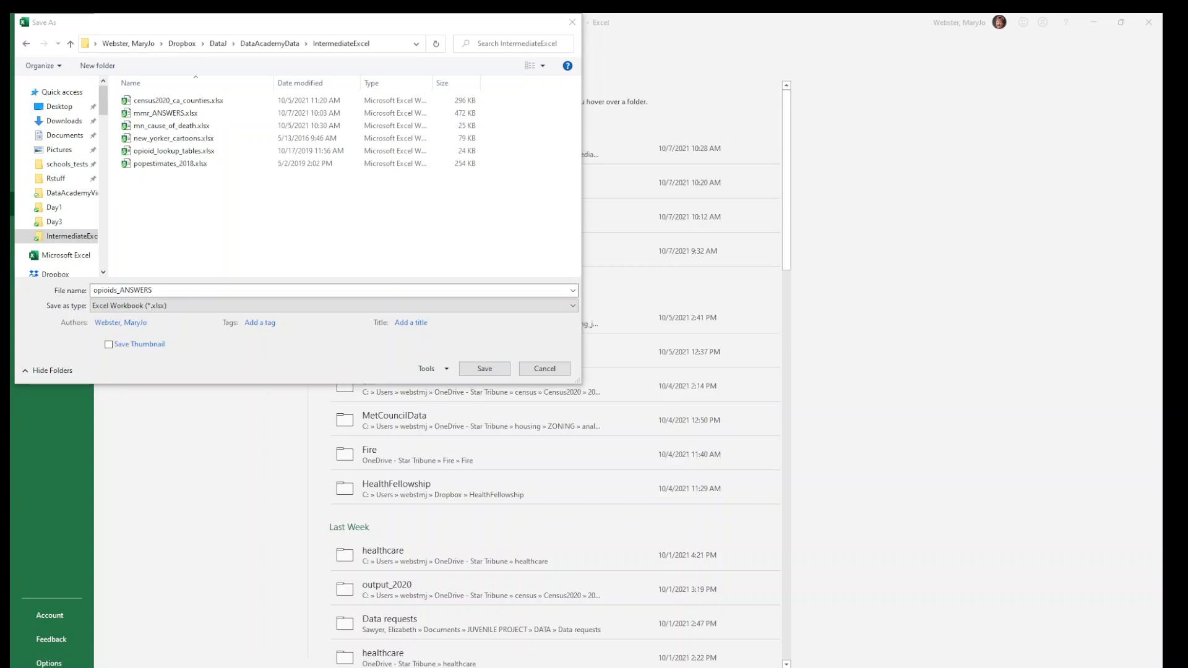
left_click(492, 370)
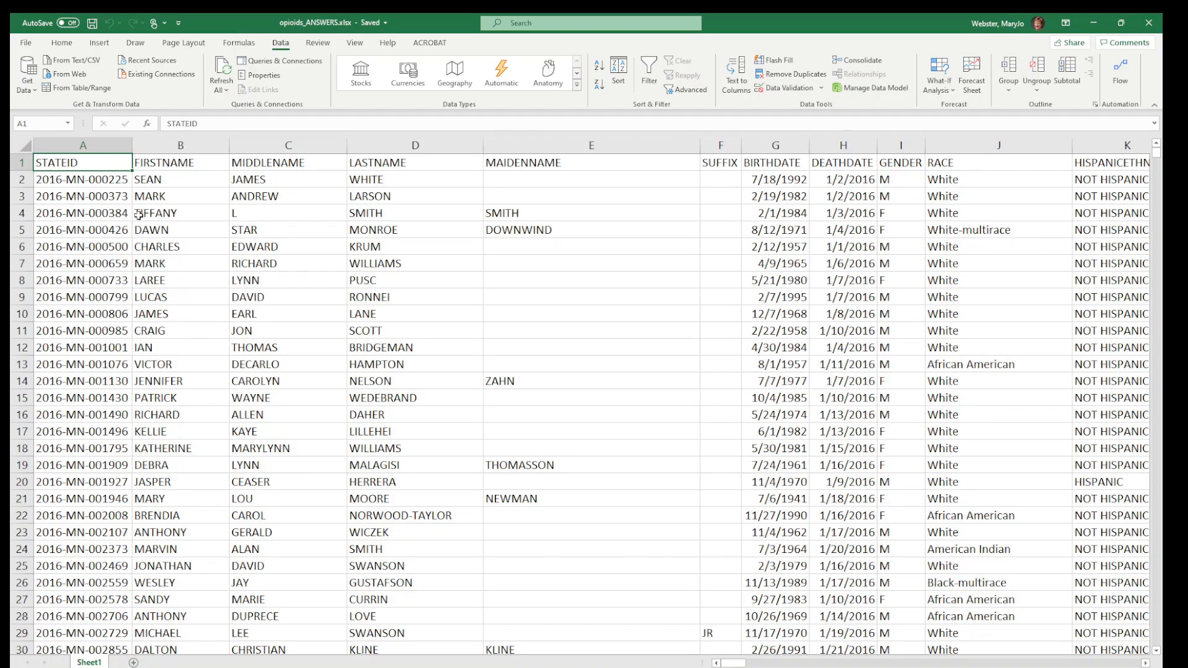
Rename the Sheet1 worksheet as data.
double_click(90, 663)
type("data")
left_click(158, 516)
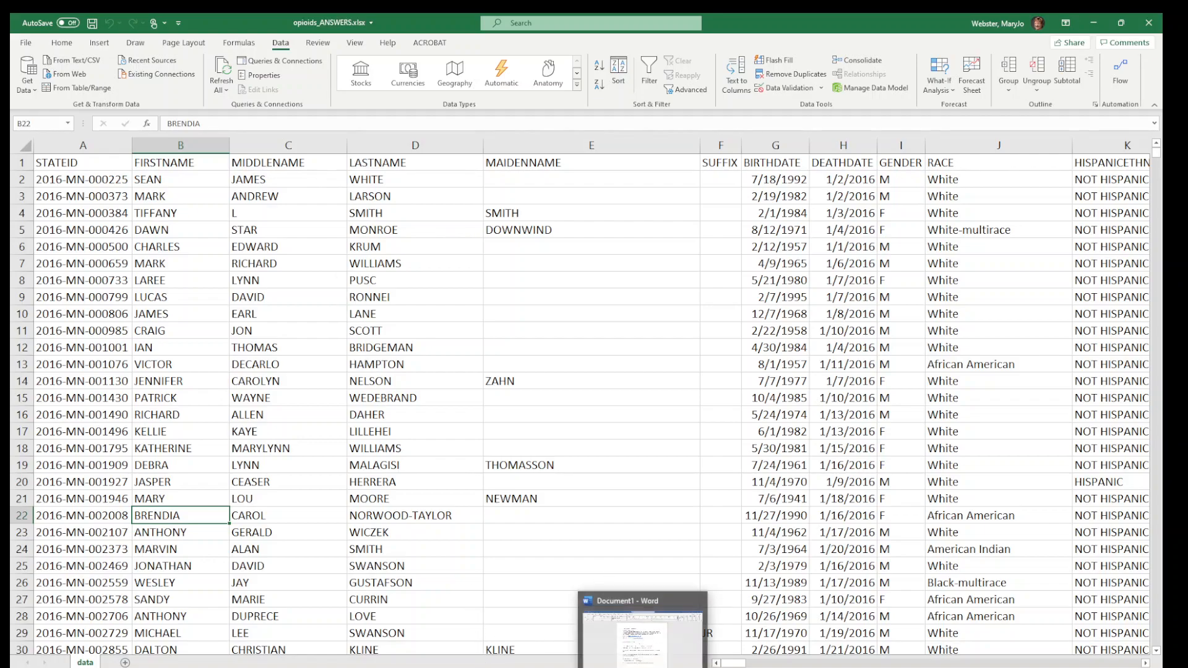
left_click(644, 263)
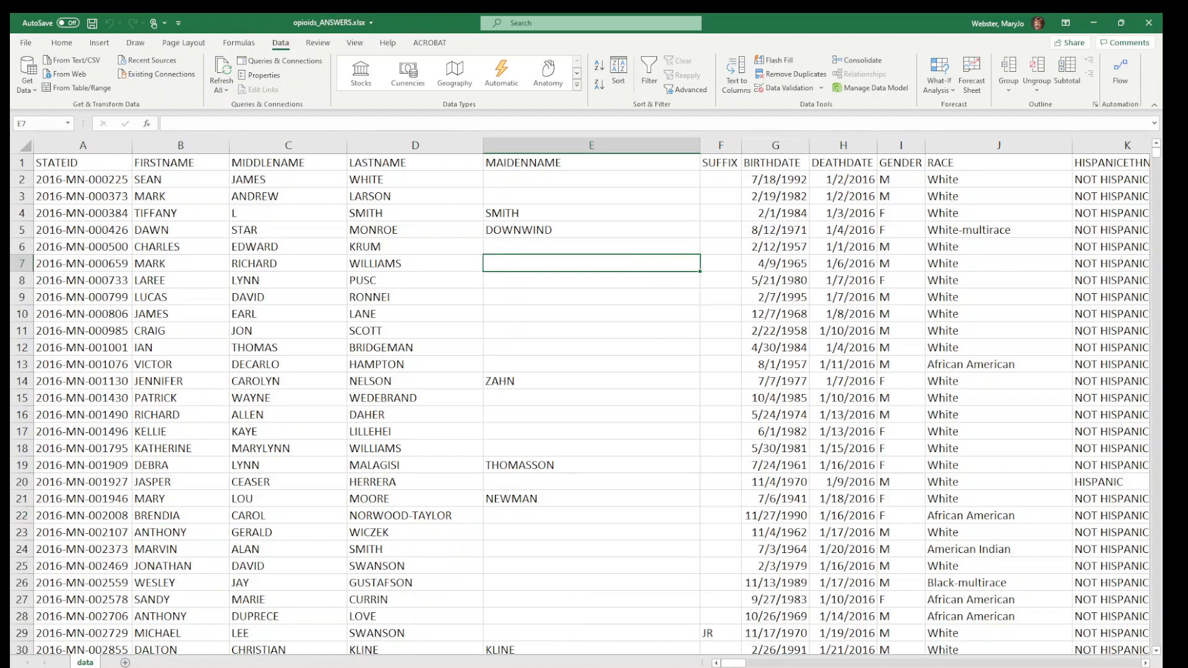
left_click(1094, 23)
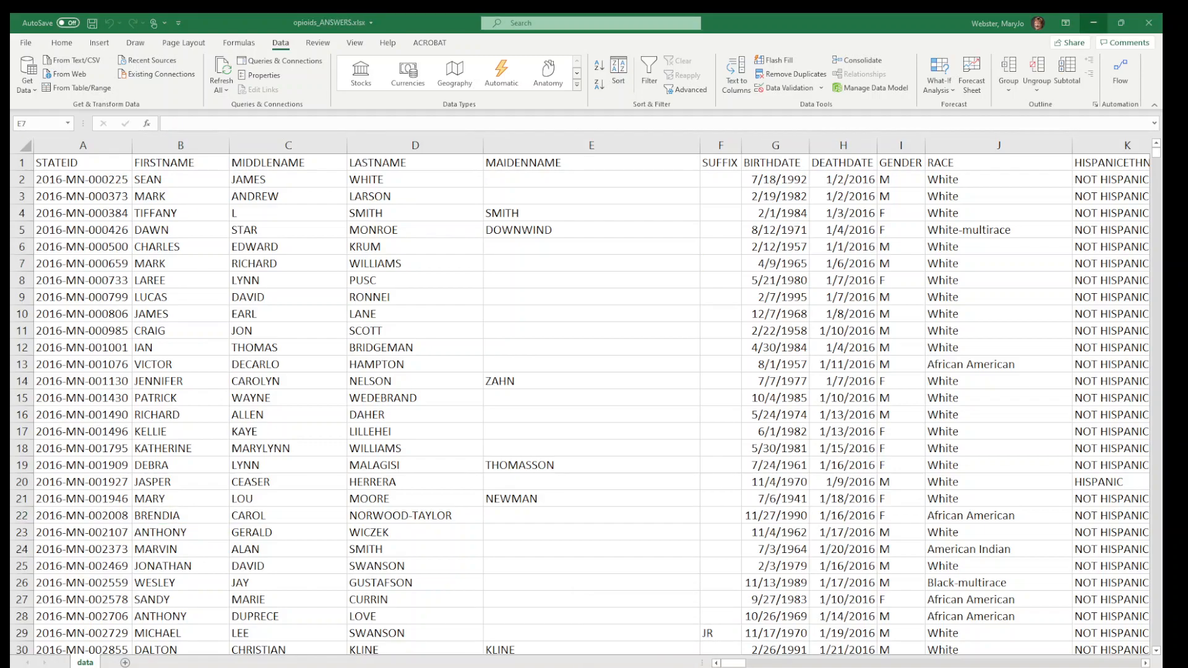
left_click(440, 265)
left_click(440, 267)
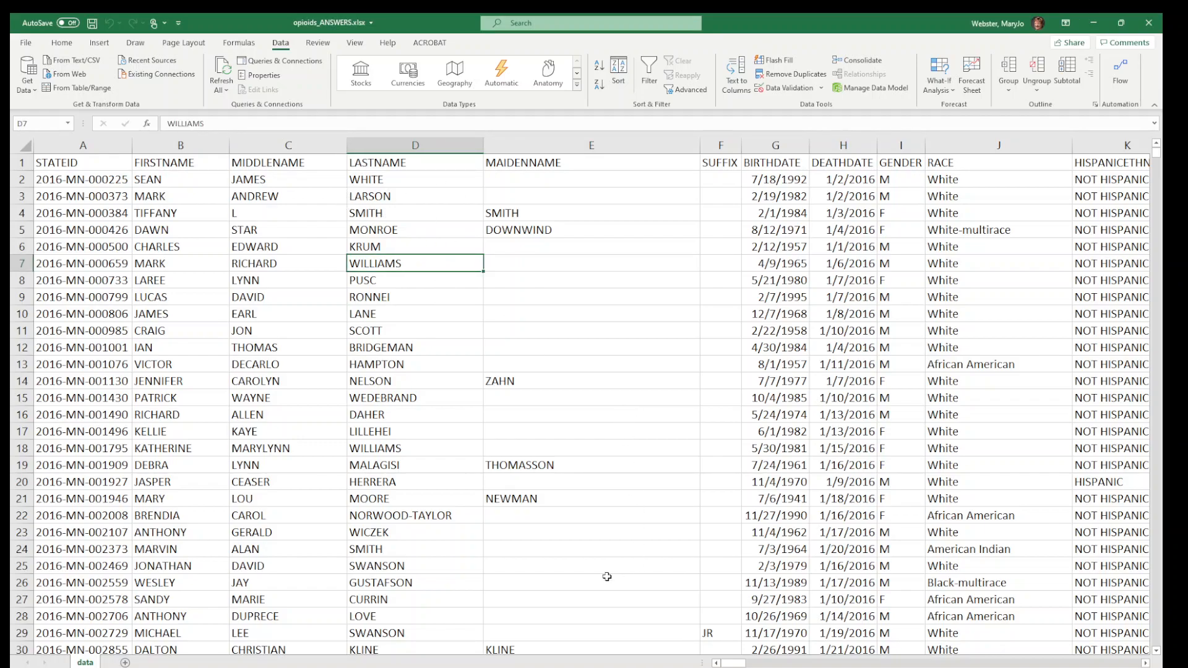
Turn on filtering for the data and review the values listed for the GENDER column without filtering it.
left_click(649, 74)
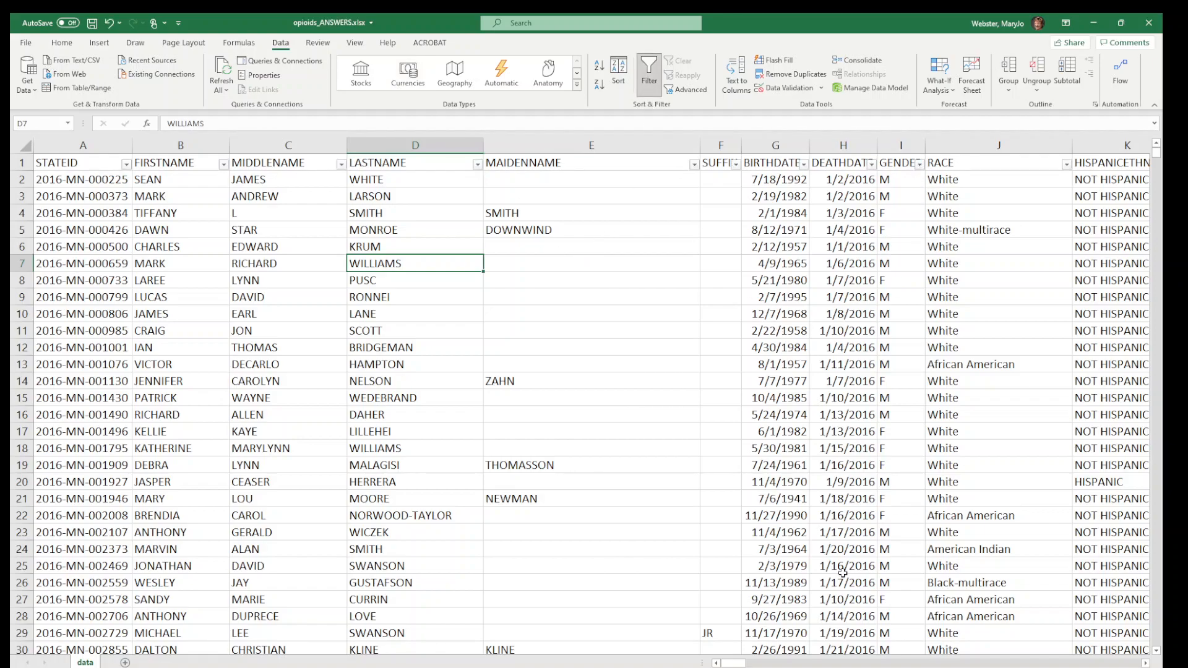
left_click(1146, 662)
left_click(1145, 663)
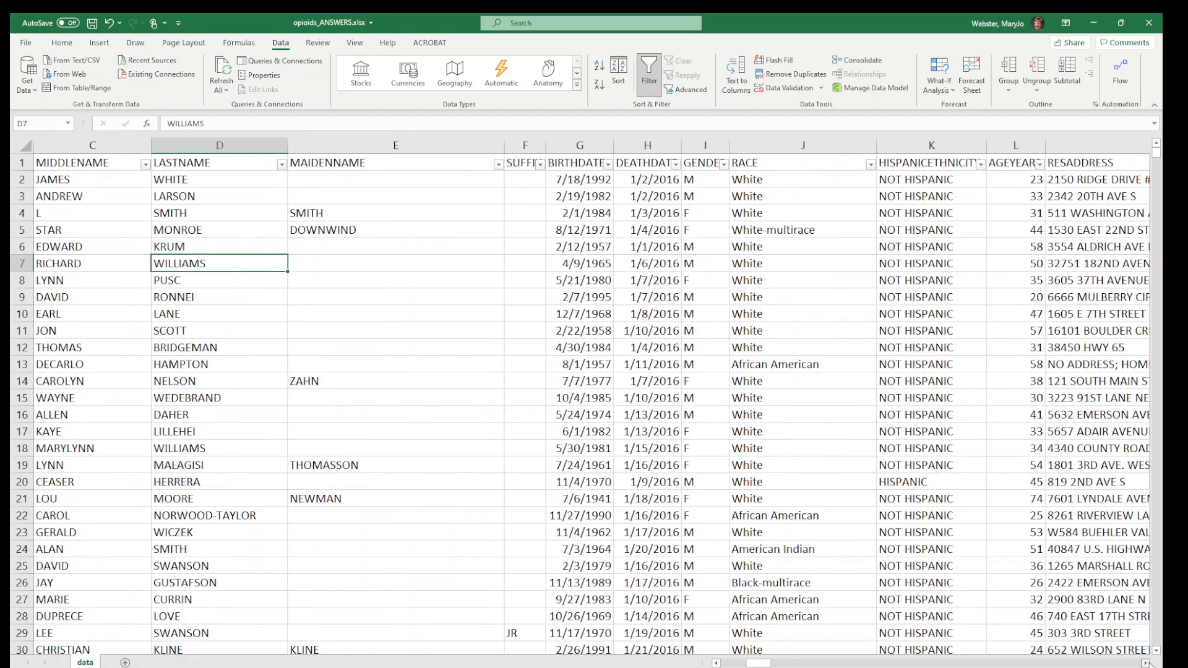
left_click(723, 163)
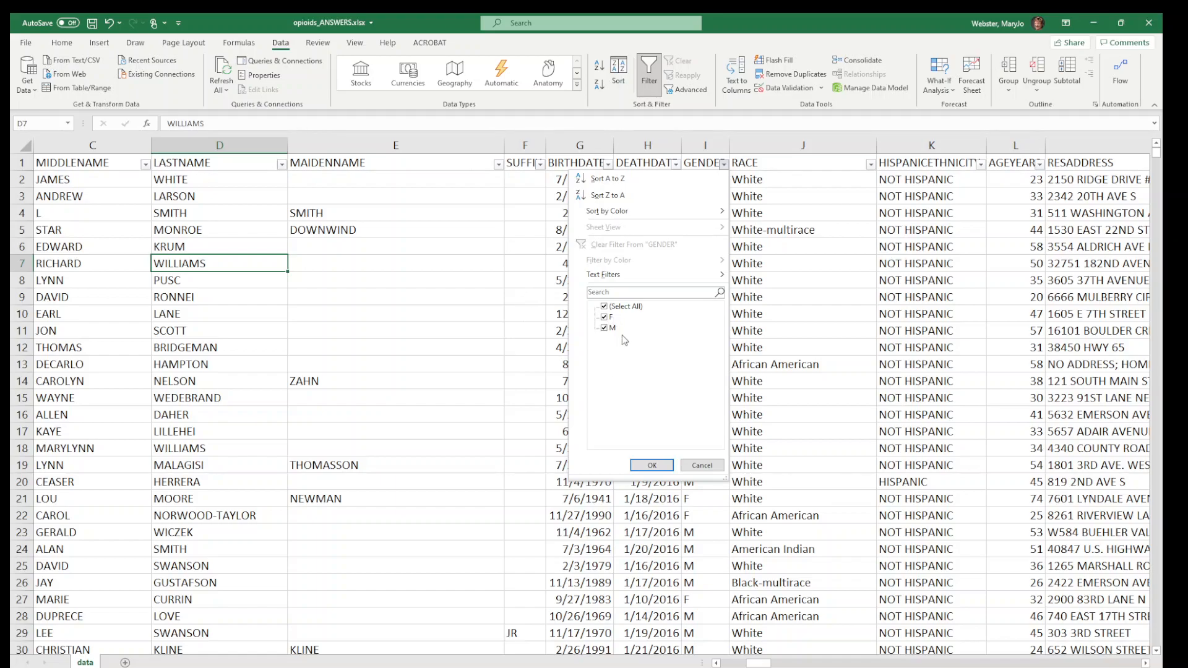
left_click(702, 466)
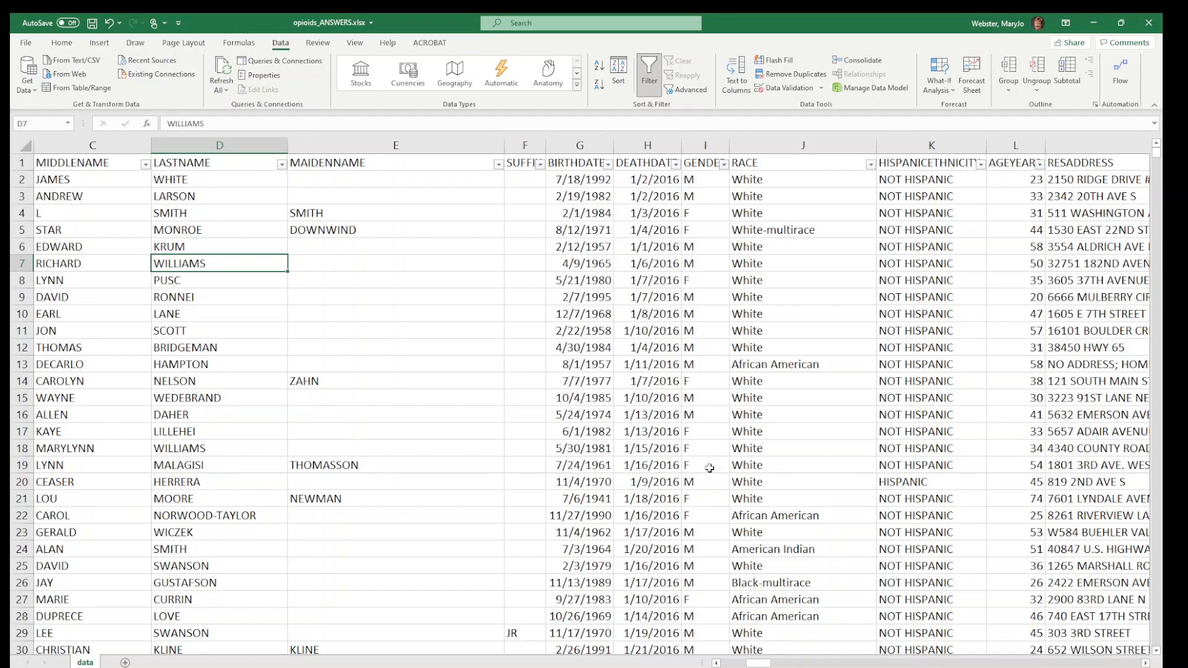
Review the full lists of distinct values in the RACE and HISPANICETHNICITY columns, keeping all values selected.
left_click(870, 164)
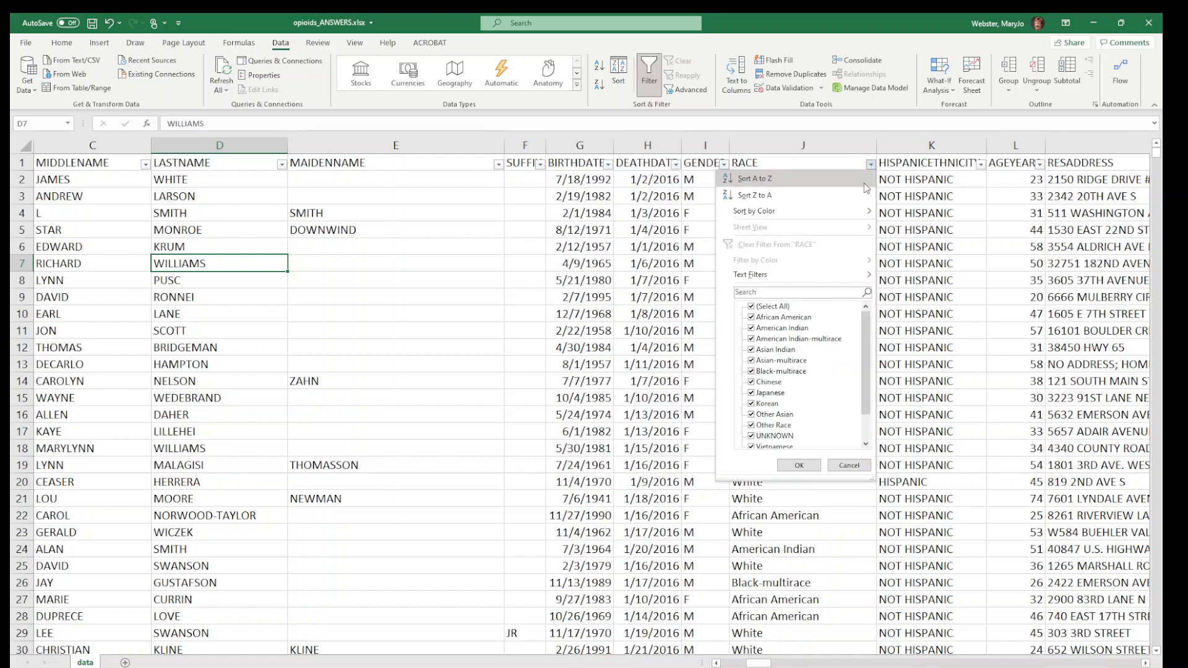
left_click_drag(873, 477, 942, 569)
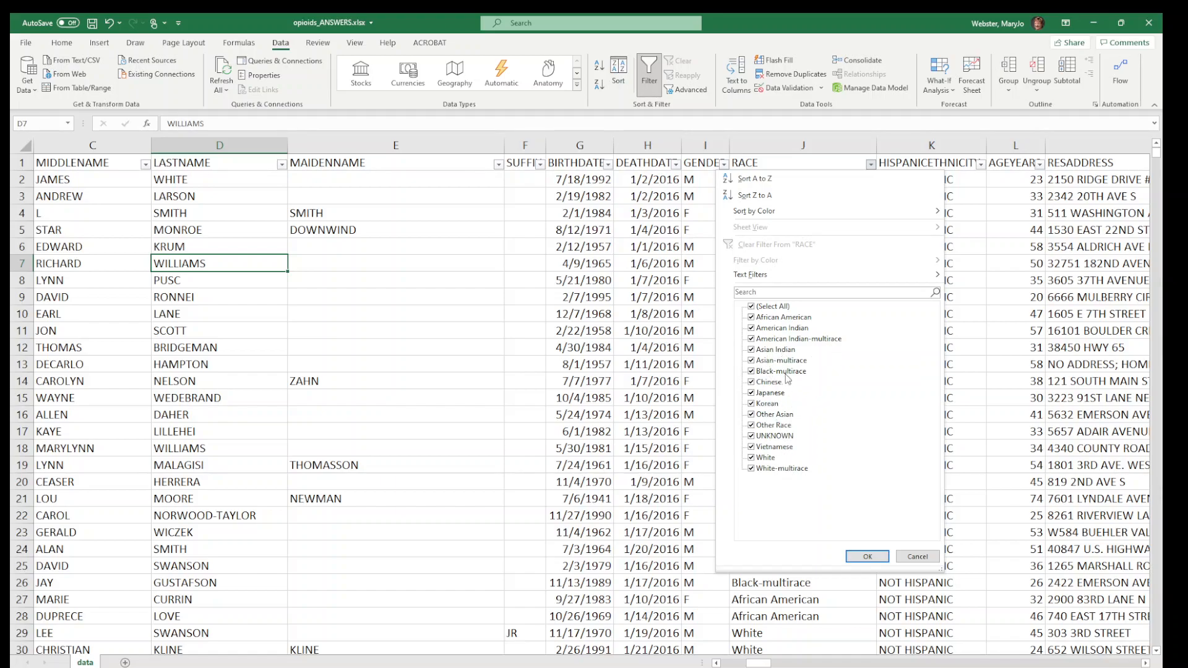
left_click(882, 558)
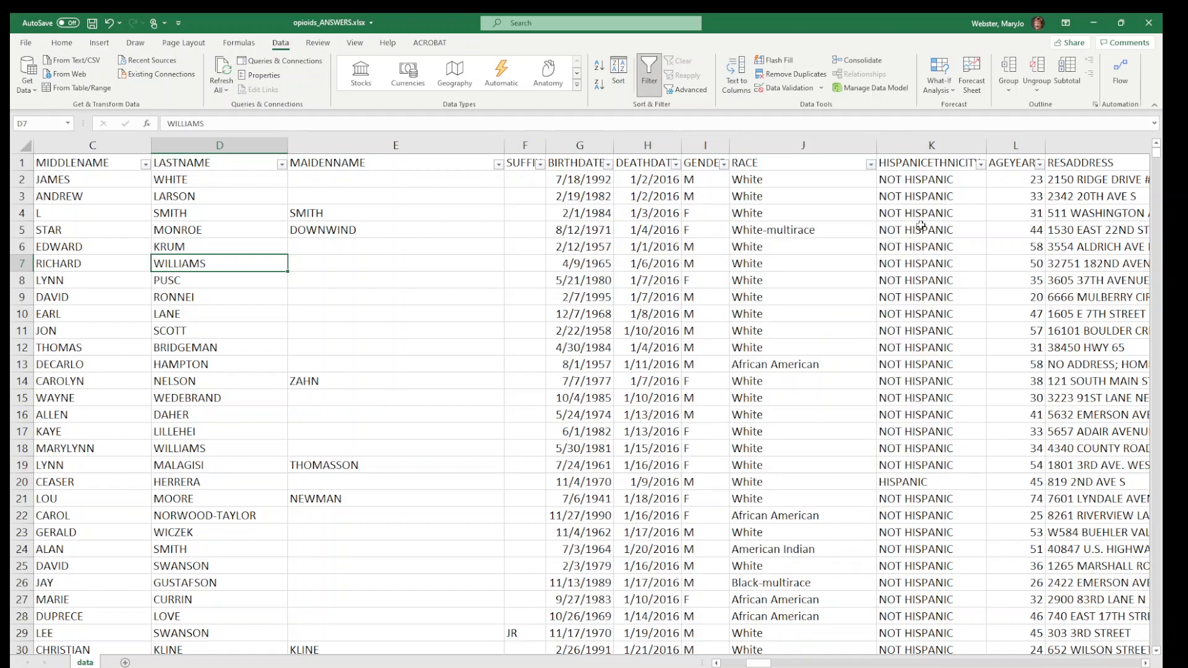
left_click(980, 164)
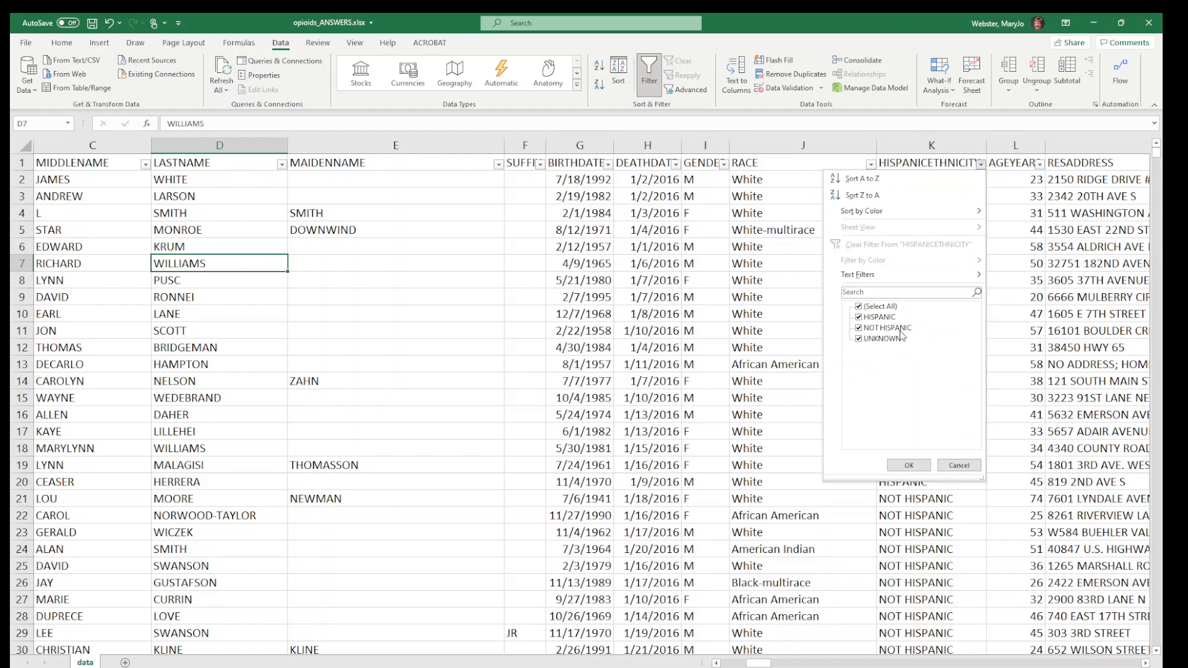
left_click(928, 464)
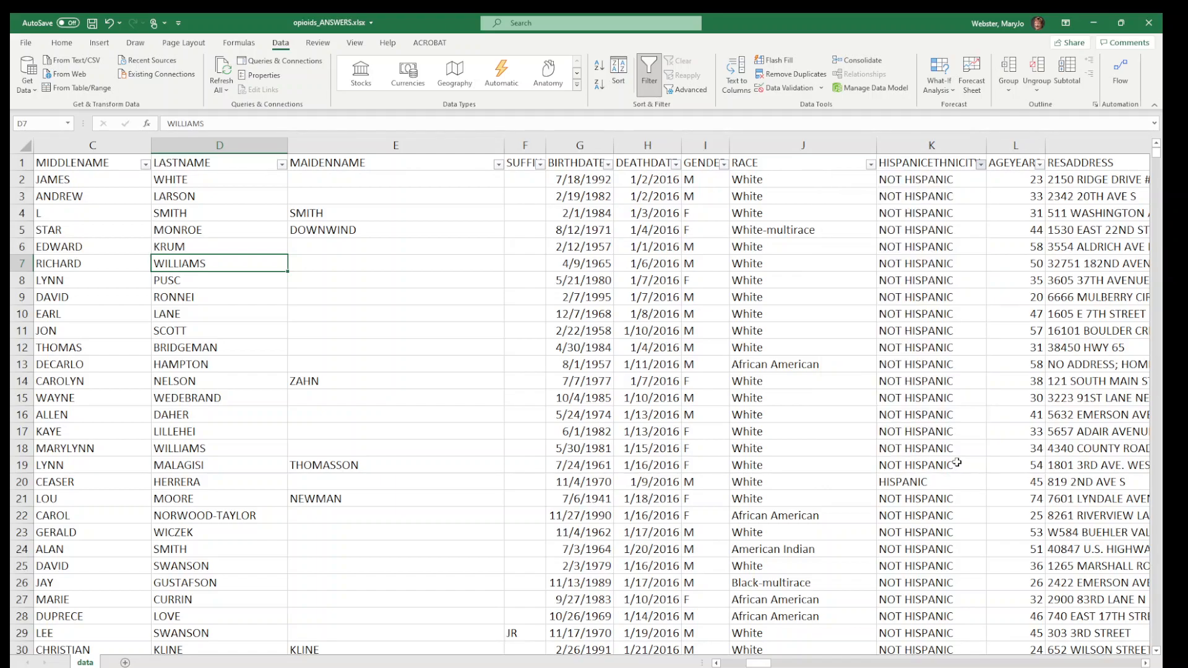
Review the distinct ages listed for the AGEYEARS column, keeping all values selected.
left_click(1040, 164)
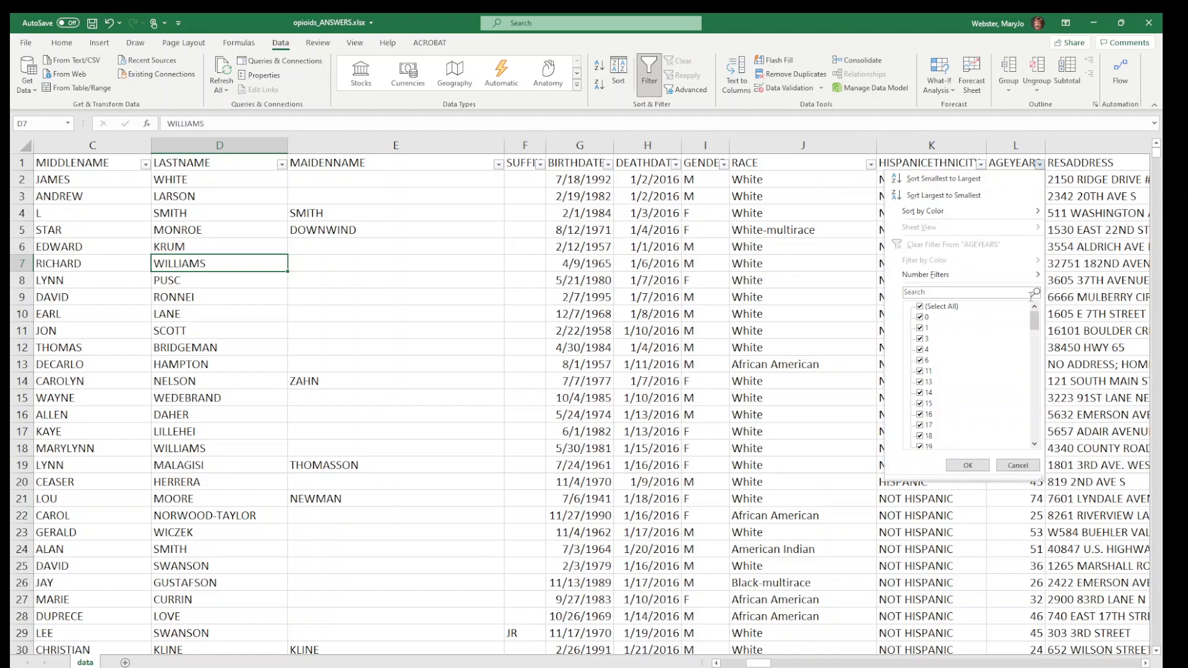
mouse_move(1040, 326)
left_mouse_down()
mouse_move(1041, 455)
mouse_move(1022, 314)
left_mouse_up()
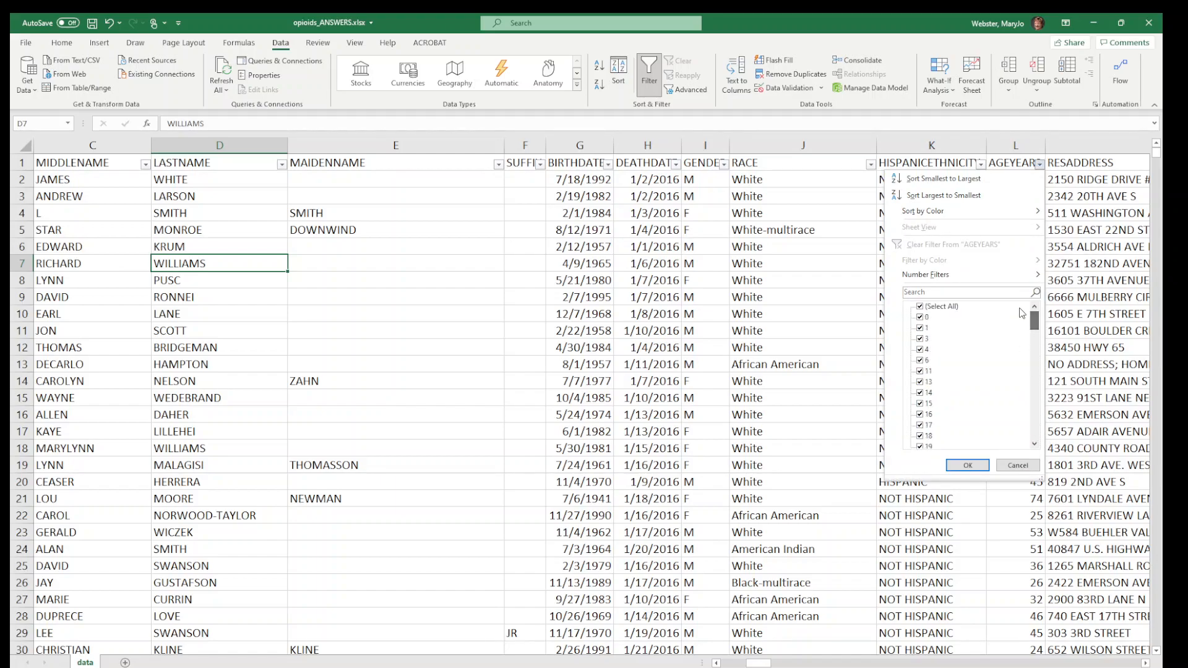
left_click(968, 465)
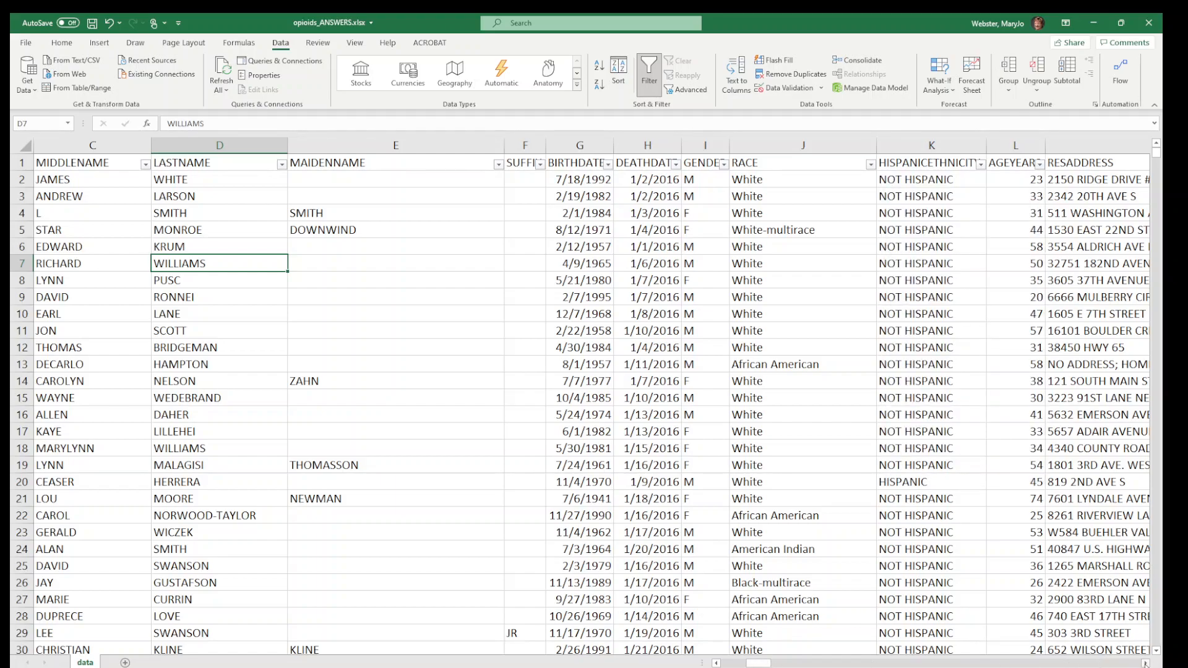
Look over the columns through RESADDRESS and turn off filtering for the data.
left_click(1144, 663)
left_click(1144, 662)
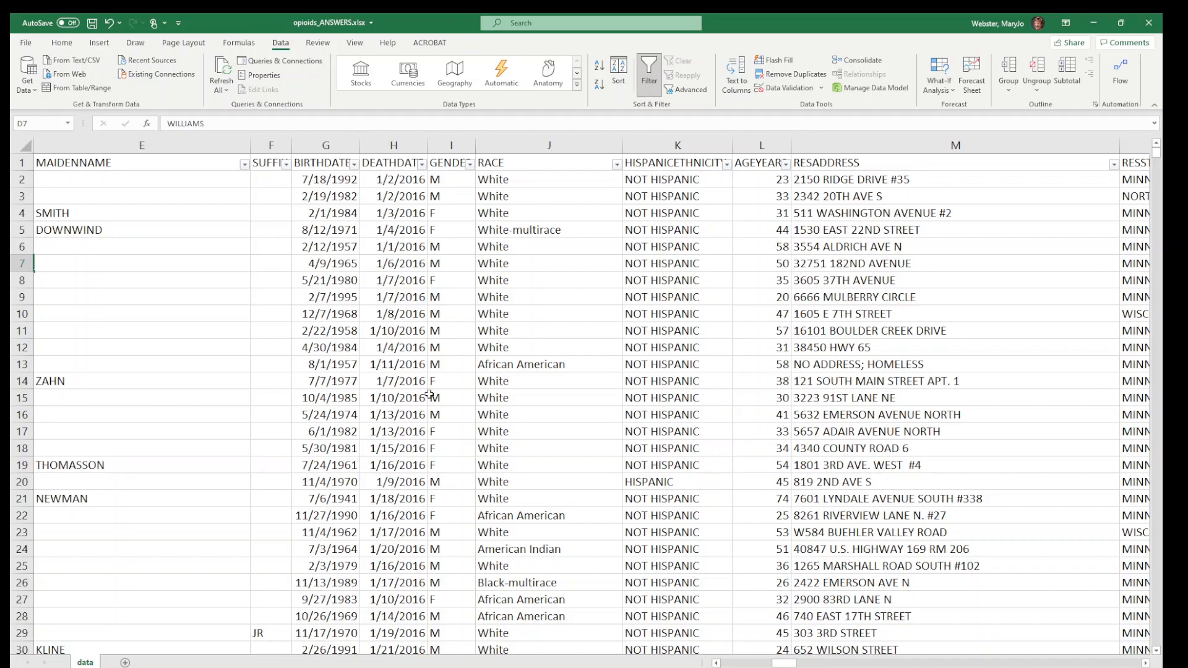
left_click(982, 298)
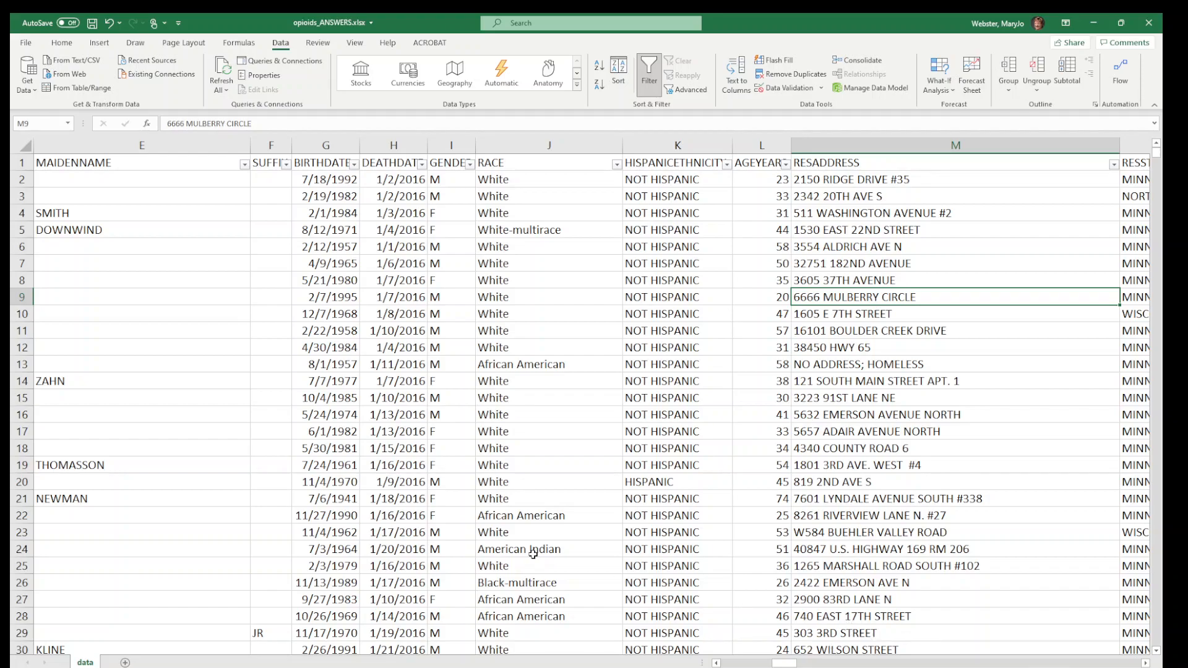
left_click(372, 471)
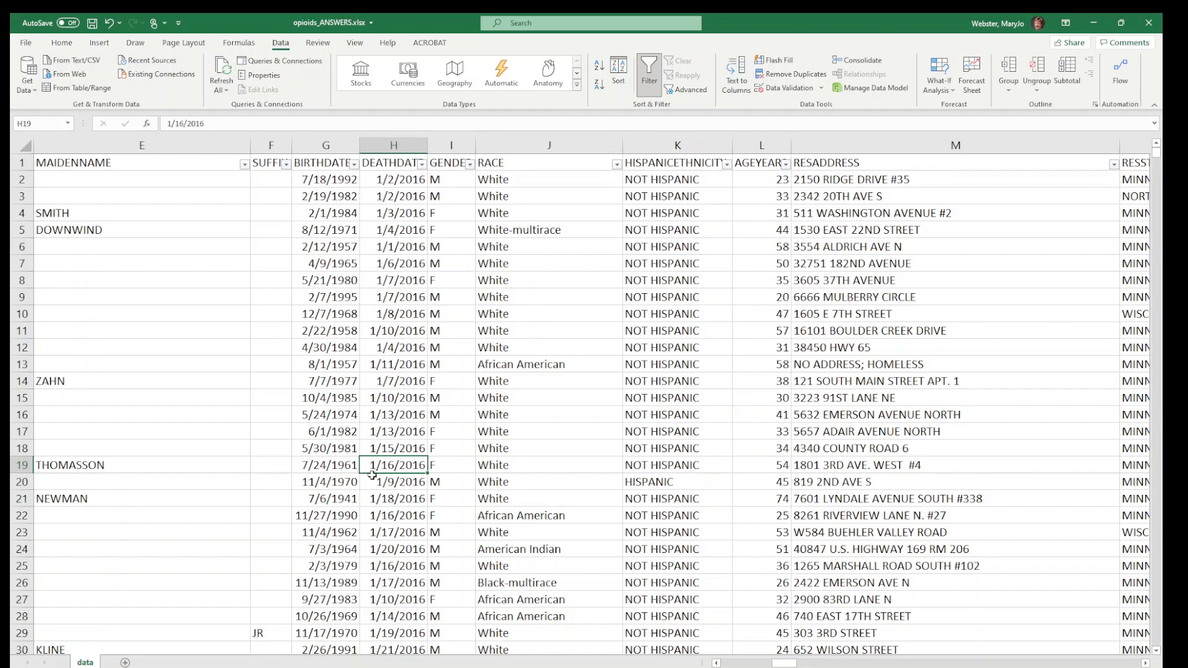
left_click(554, 195)
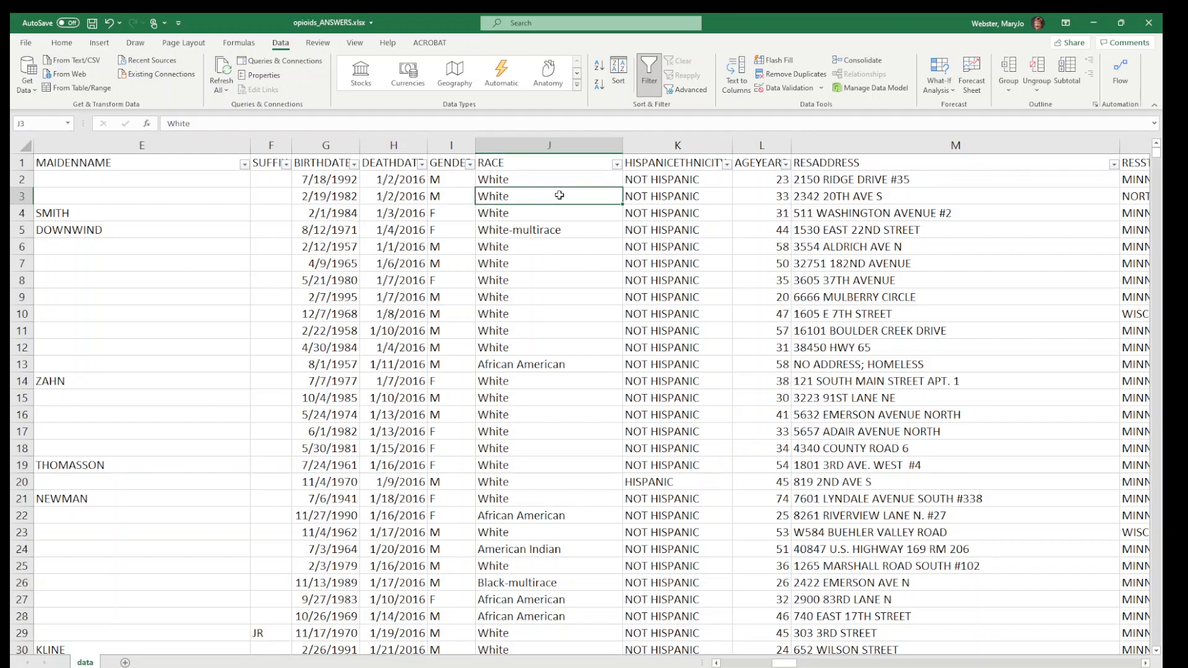
left_click(649, 68)
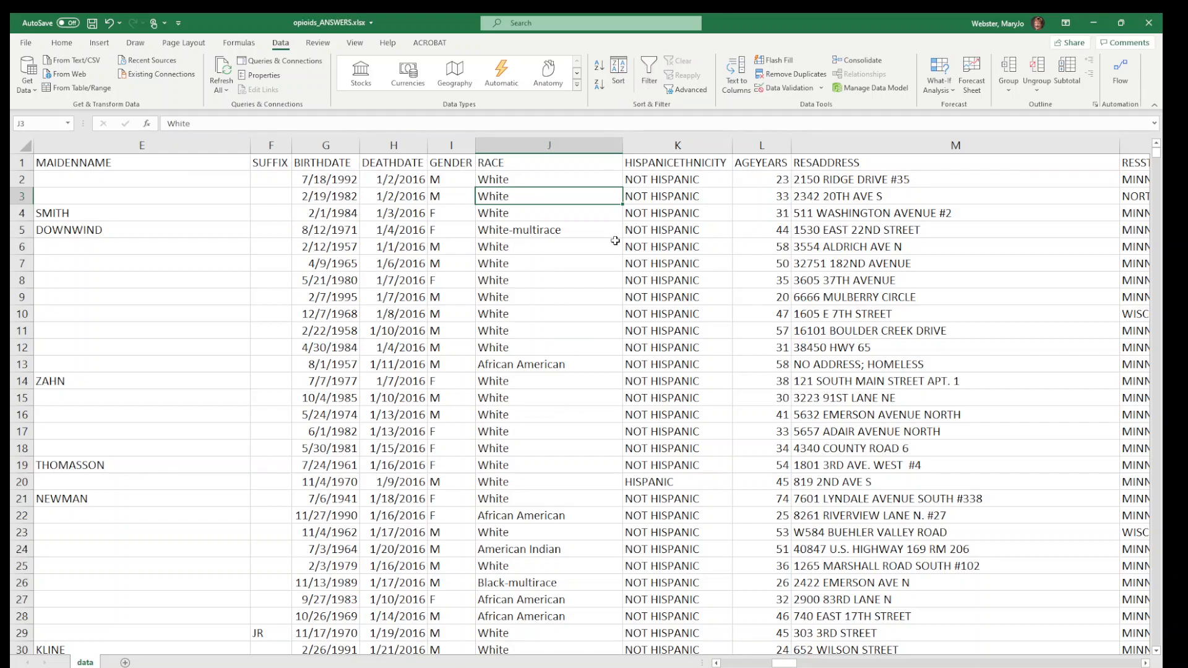
Compare the RACE and HISPANICETHNICITY entries in row 20 by selecting J20:K20 and enlarging the view.
left_click(542, 482)
left_click_drag(543, 482, 662, 482)
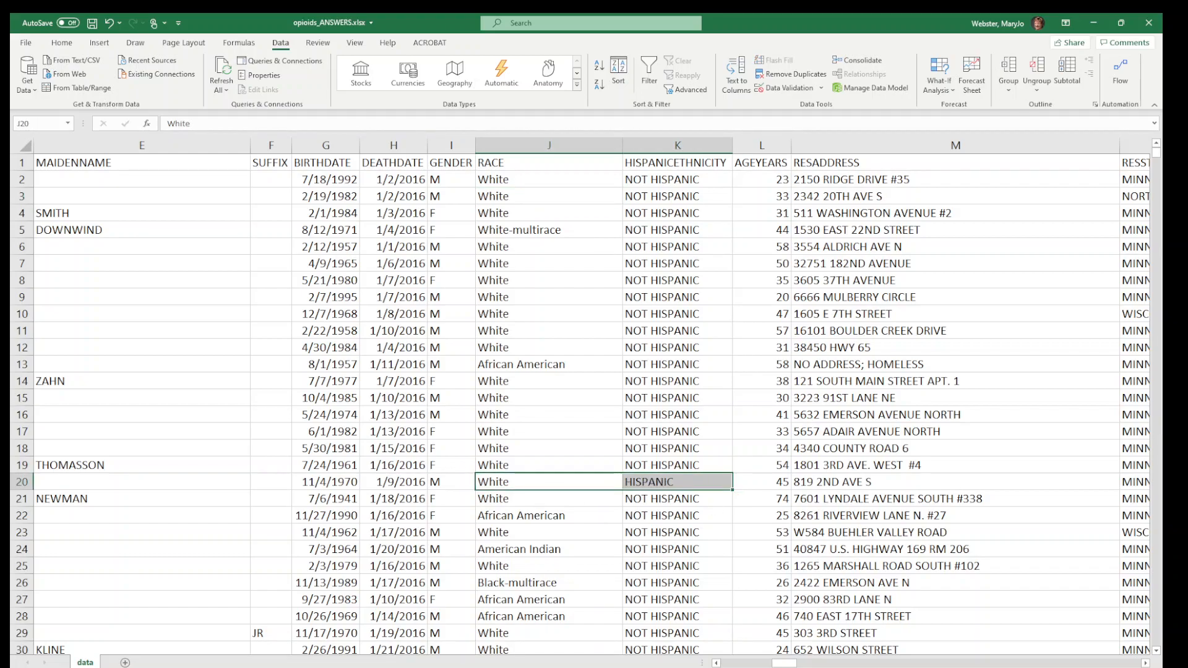
scroll(1119, 665, "up", 3)
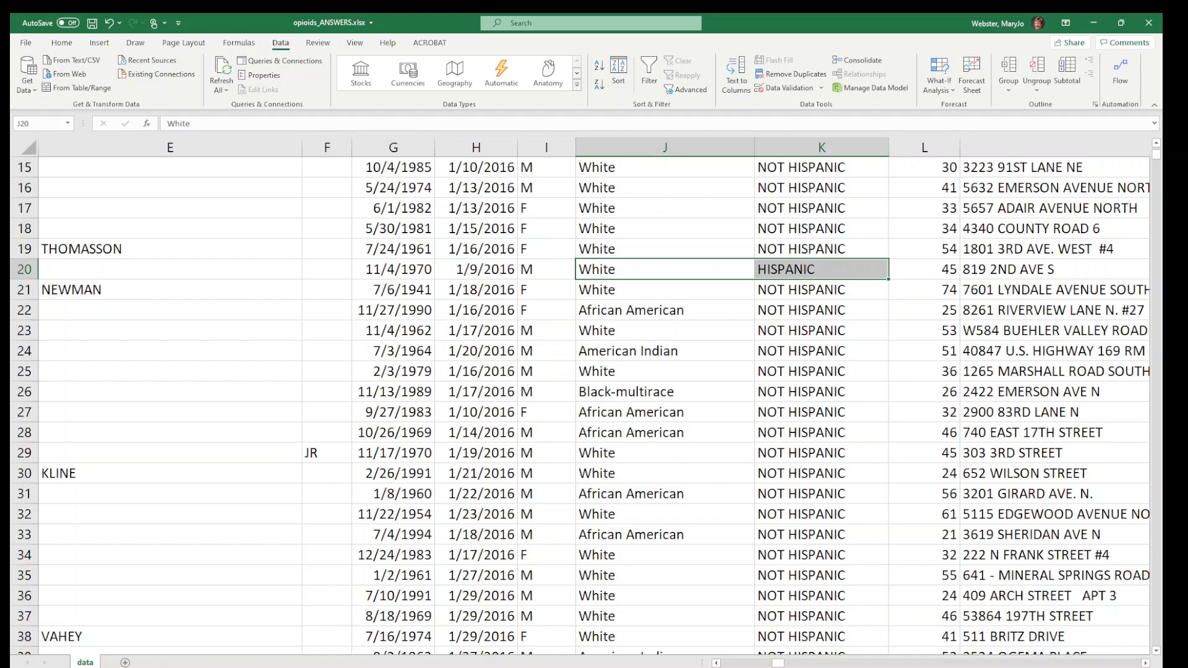
left_click(1119, 667)
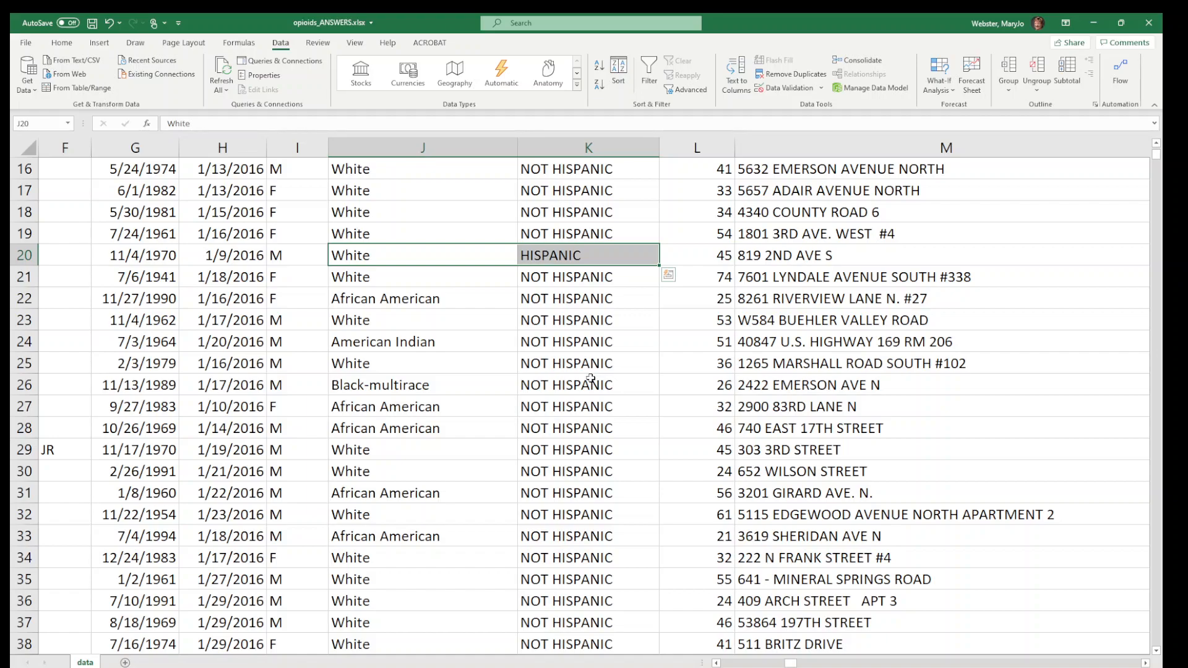
Insert a new column before AGEYEARS and give it the header NEW_RACE in L1.
key("ctrl+Home")
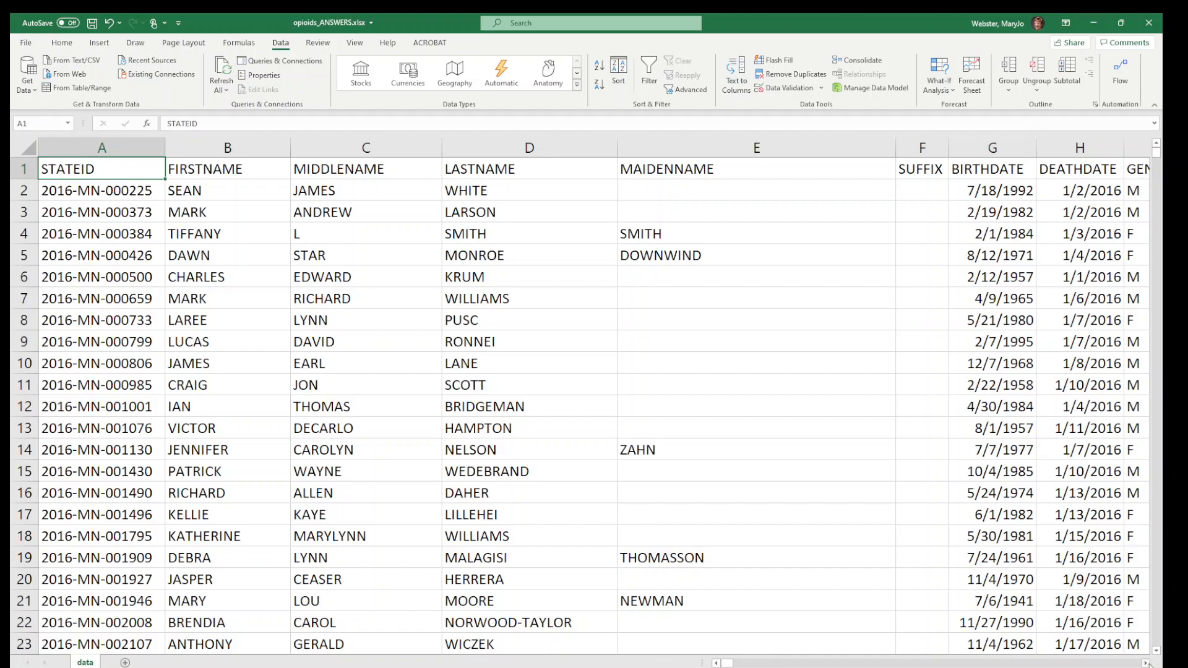
scroll(1148, 664, "right", 6)
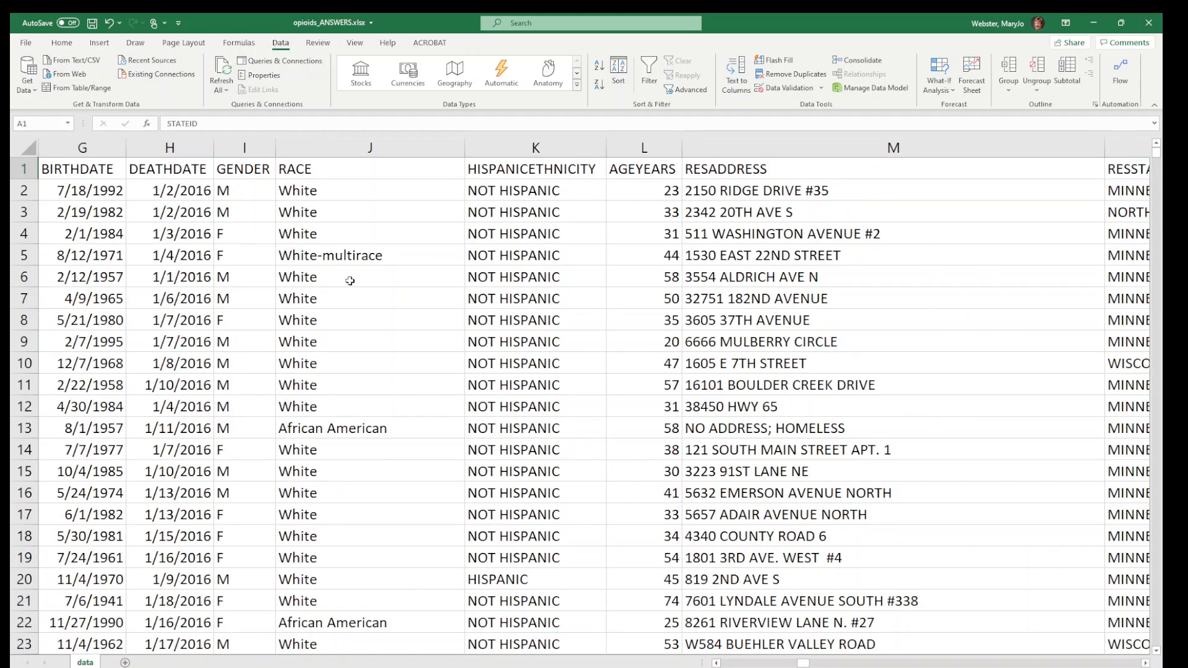
left_click(635, 148)
right_click(633, 151)
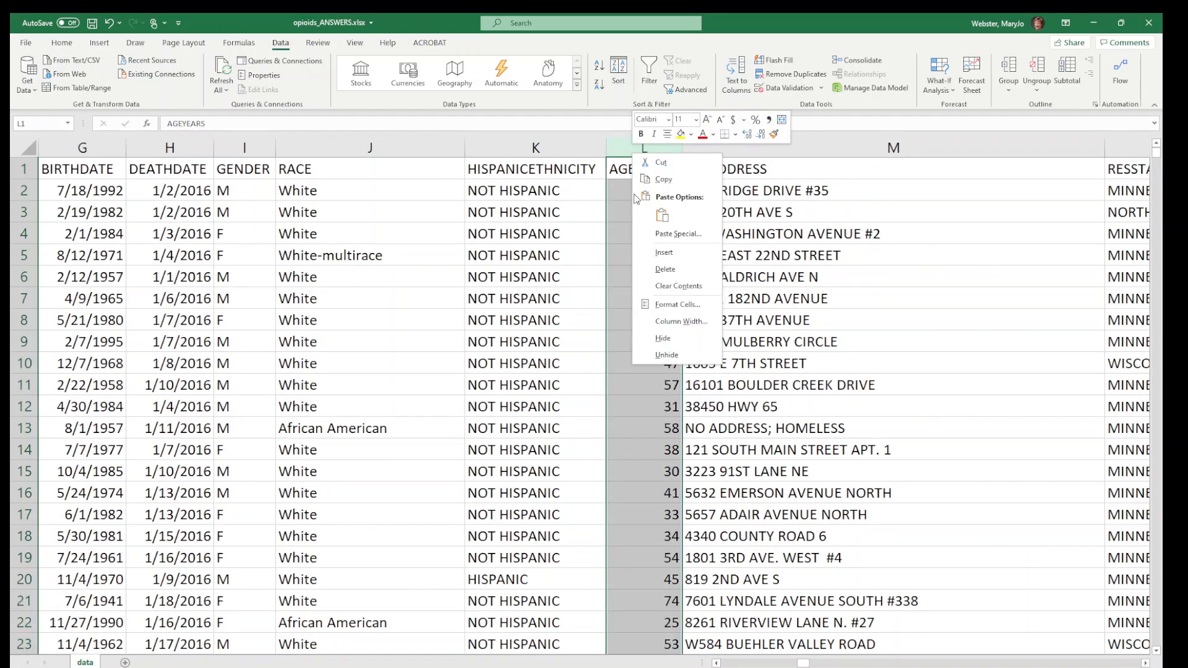
left_click(656, 258)
type("NEW_RACE")
key("Return")
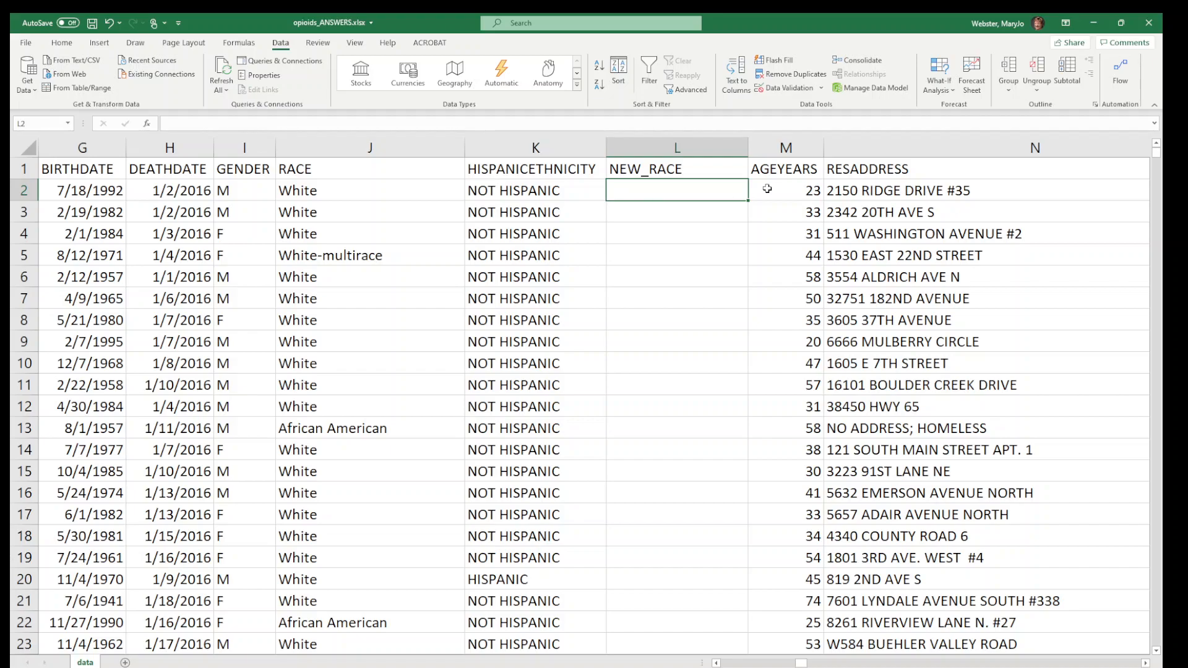
Enter the formula =IF(K2="HISPANIC", K2, J2) in cell L2 of the NEW_RACE column.
type("=if")
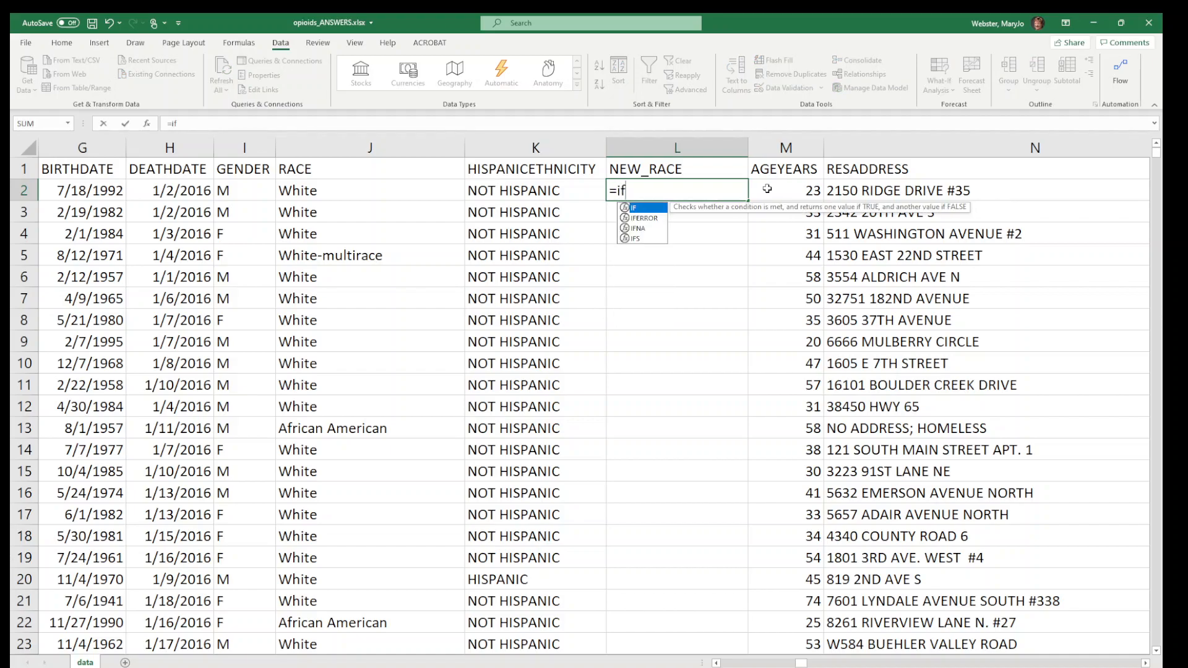
type("(k2=\"HISPANIC\"")
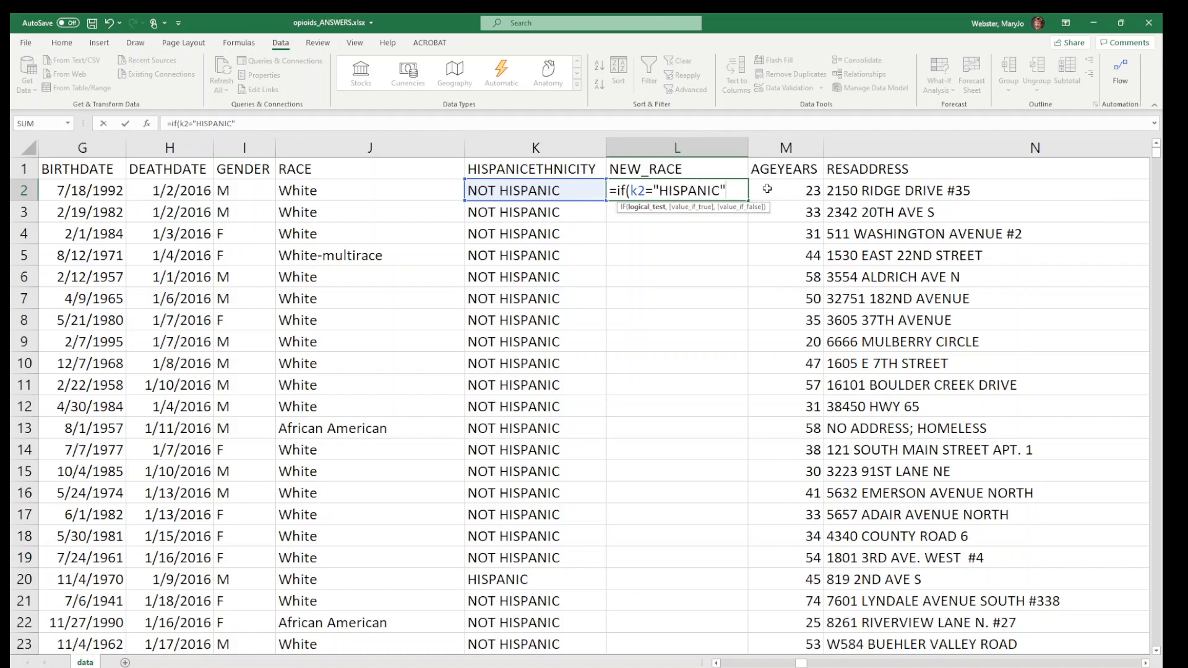
type(", k2,")
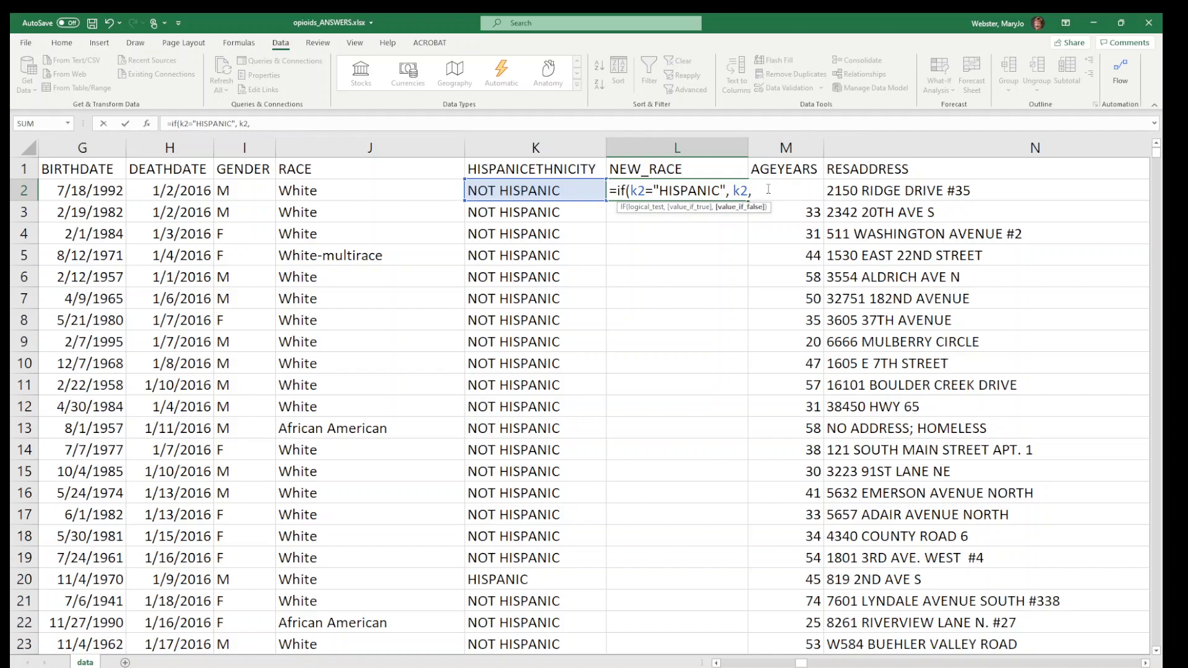
type("j2)")
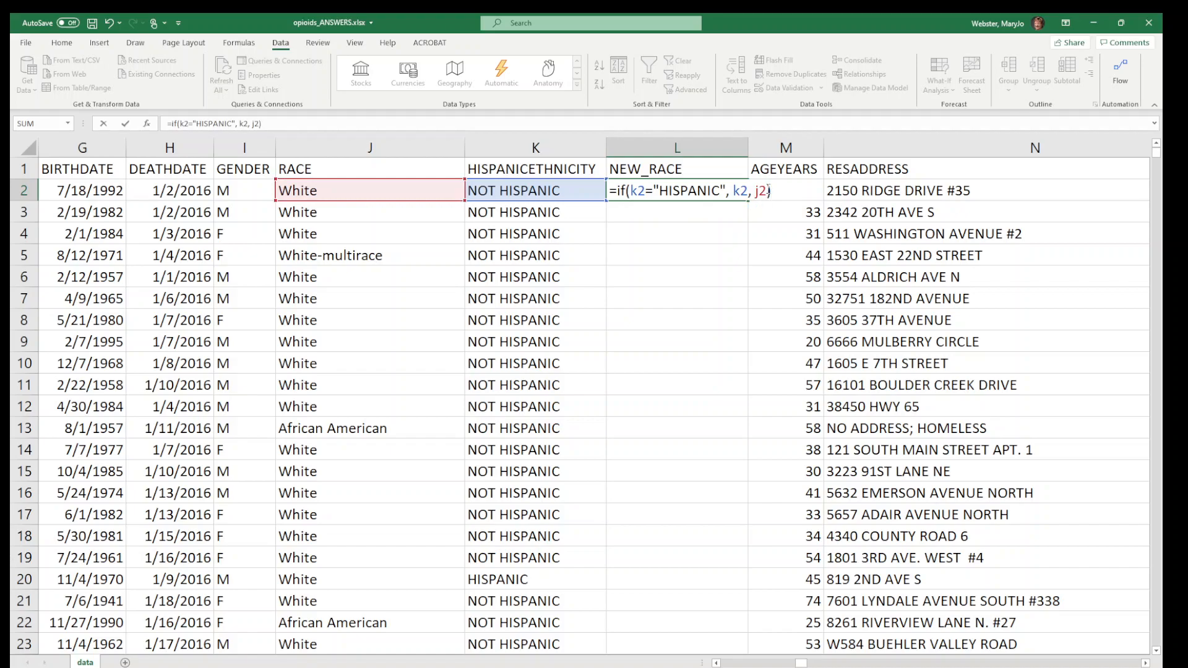
key("Return")
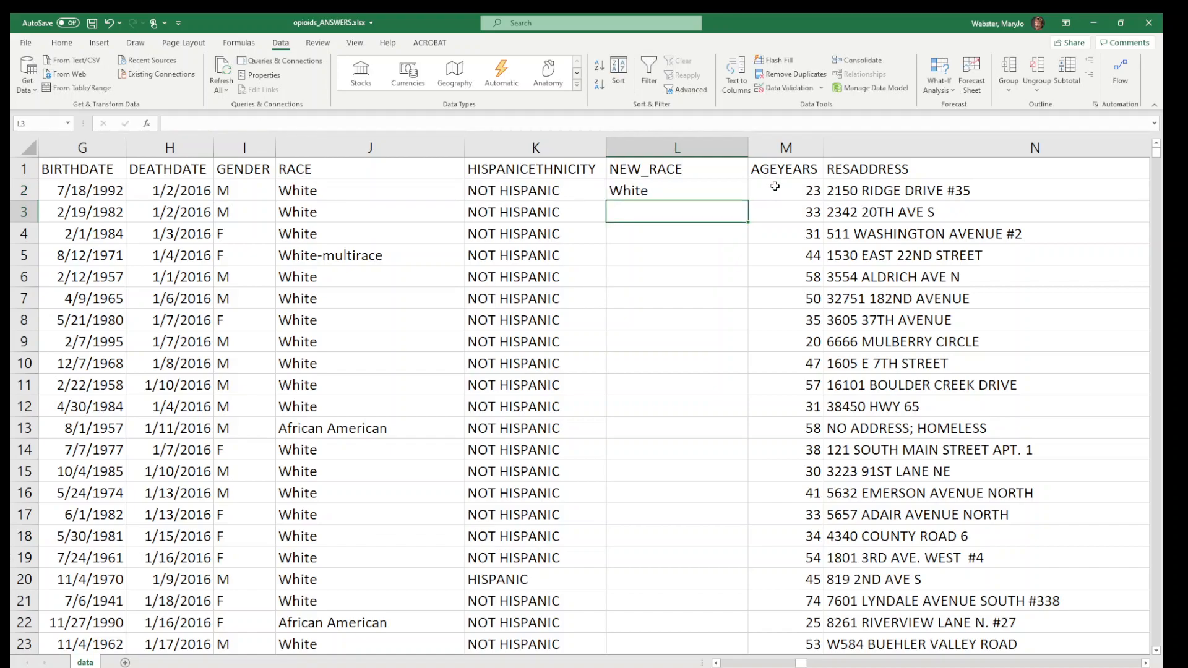
Fill the L2 formula down the whole NEW_RACE column.
left_click(719, 190)
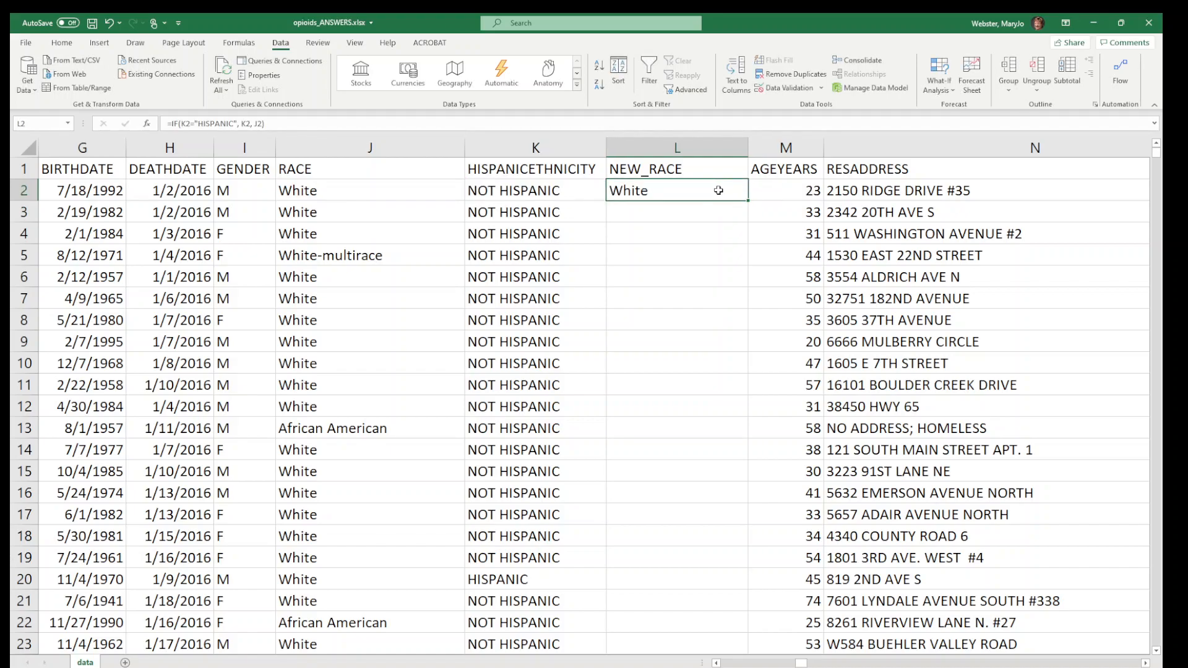
double_click(750, 202)
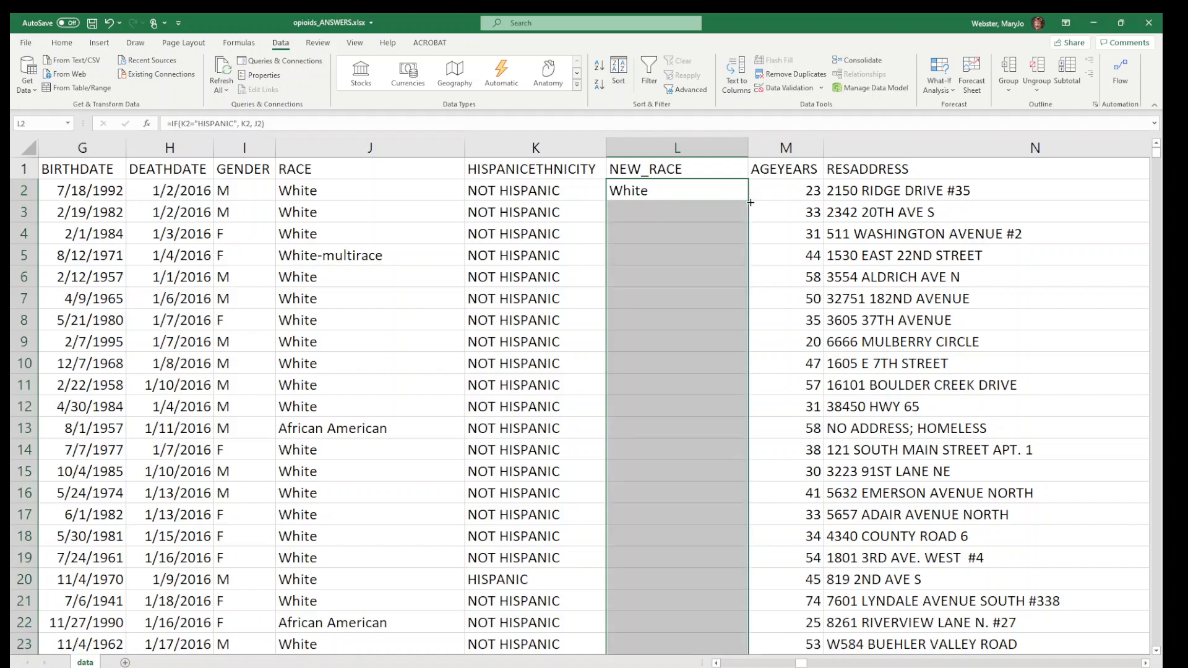
scroll(681, 356, "down", 2)
scroll(681, 356, "down", 1)
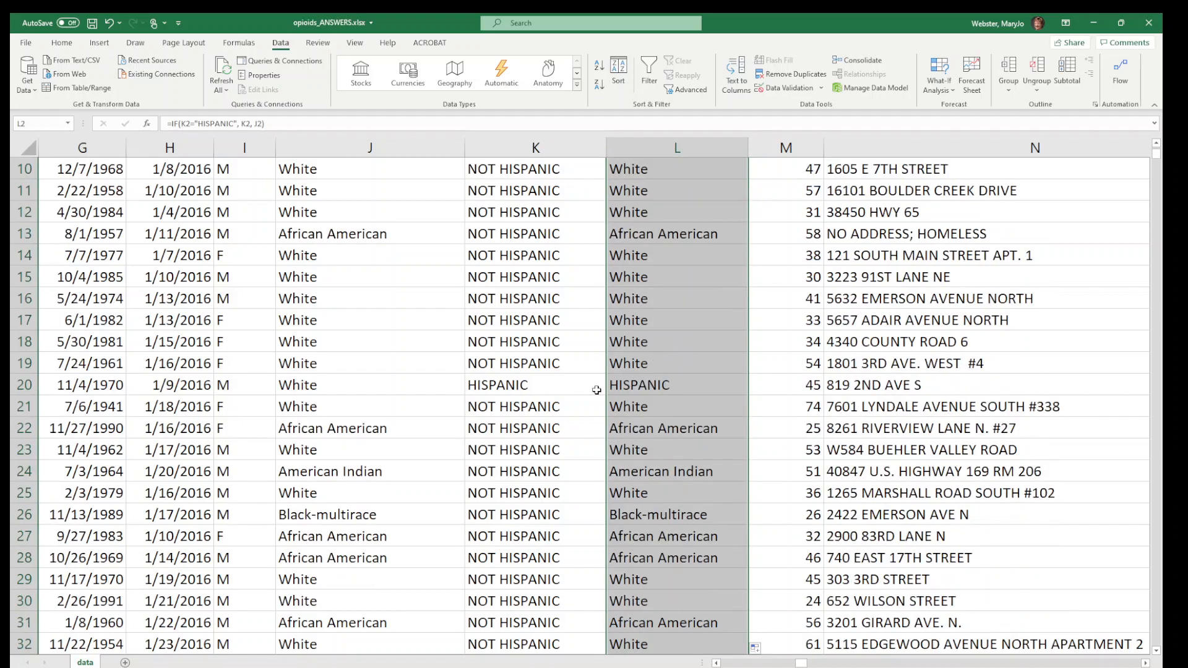
Check the NEW_RACE results in row 20 and the rows below against RACE and HISPANICETHNICITY.
left_click(20, 385)
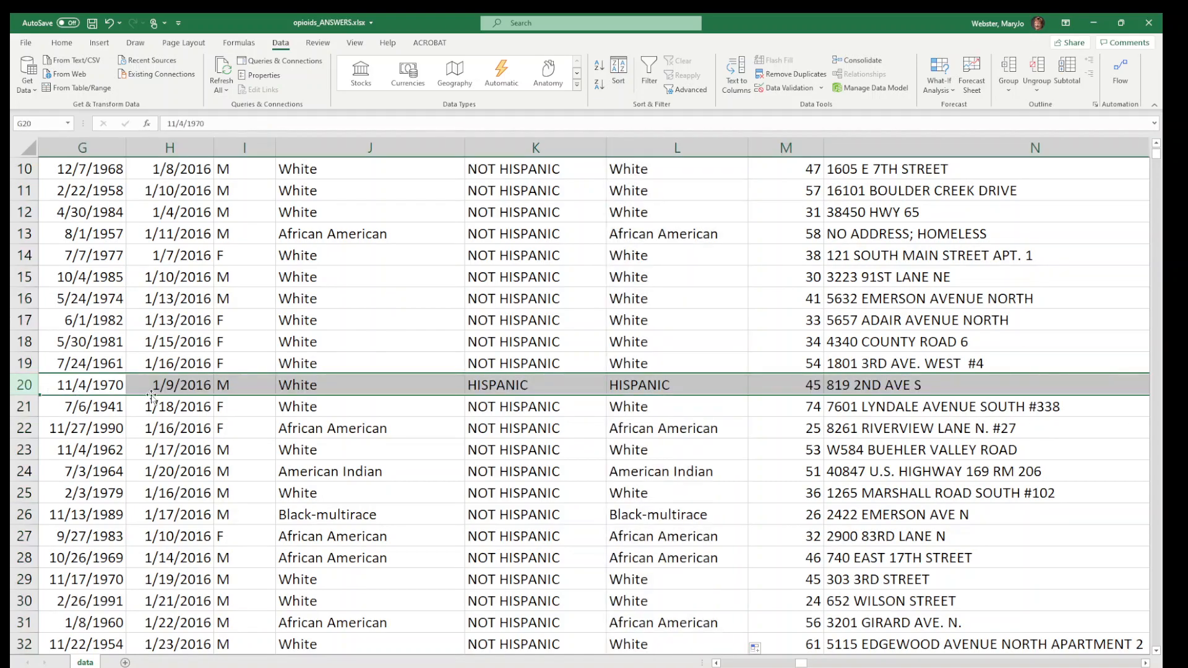
left_click(659, 393)
scroll(683, 388, "down", 3)
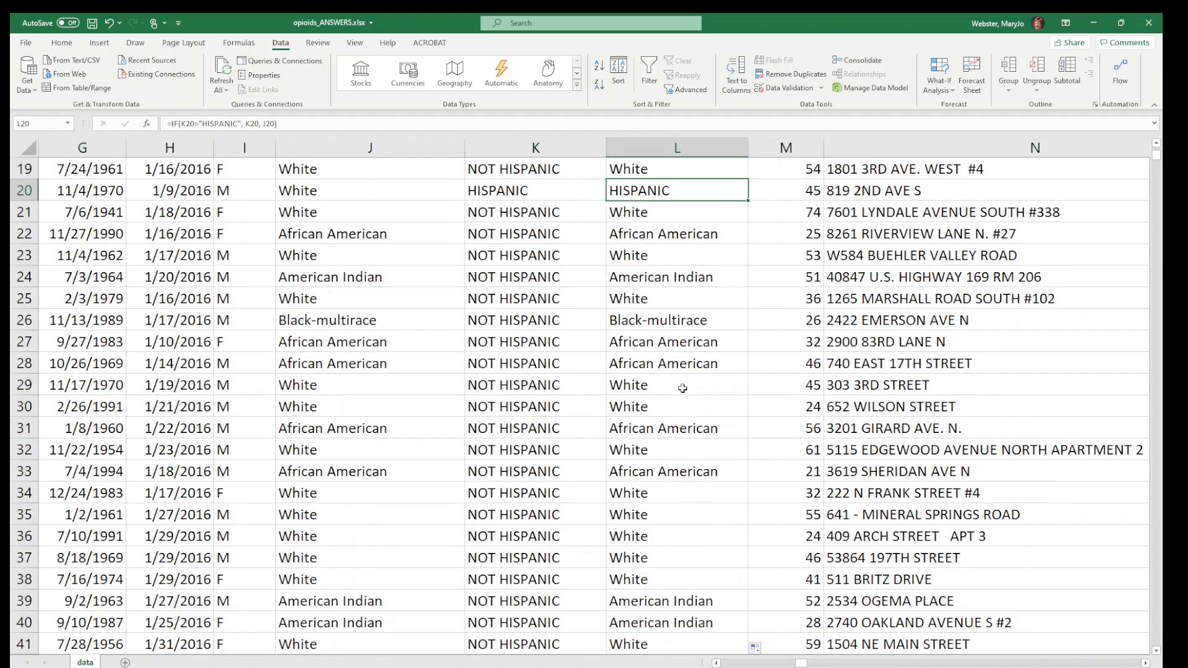
left_click(682, 388)
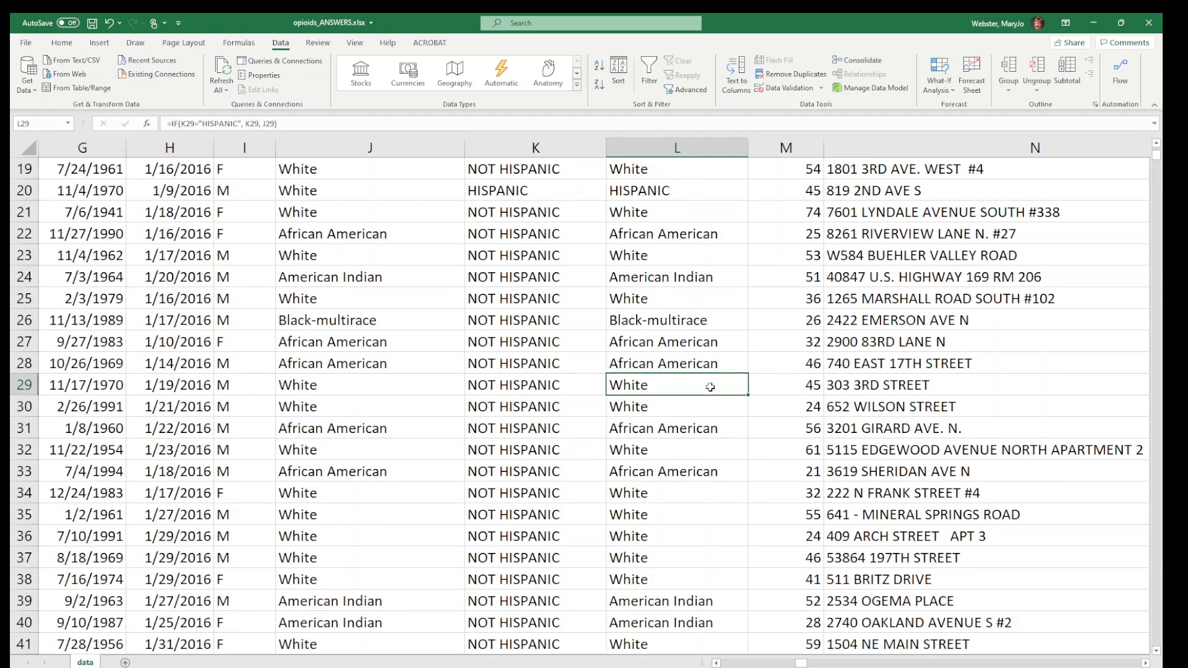
Check the NEW_RACE results down to the last data row, comparing race and Hispanic ethnicity in row 3802.
key("Page_Down")
key("Page_Down")
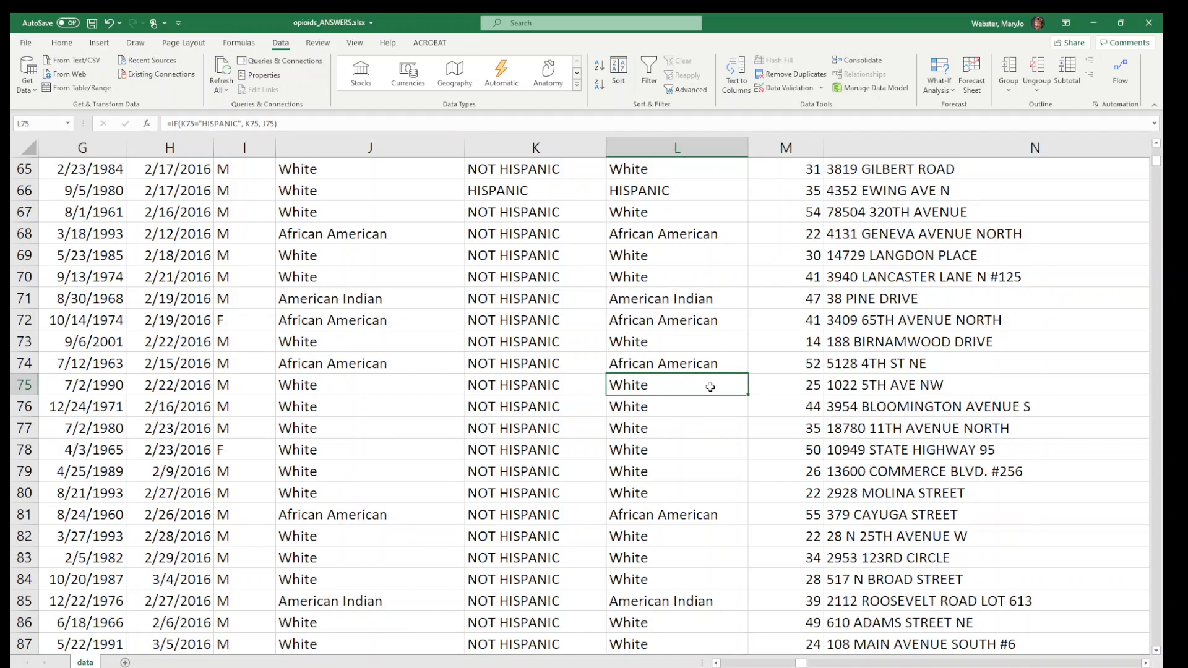
key("ctrl+shift+Down")
scroll(671, 403, "down", 5)
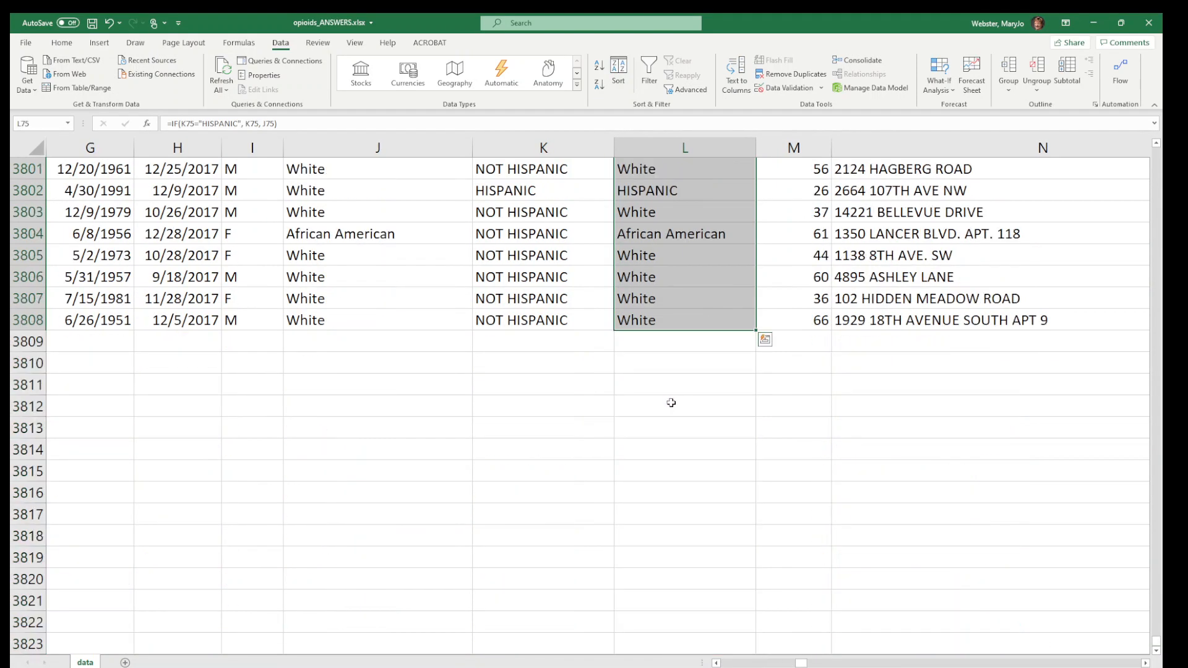
left_click(685, 318)
scroll(720, 395, "up", 5)
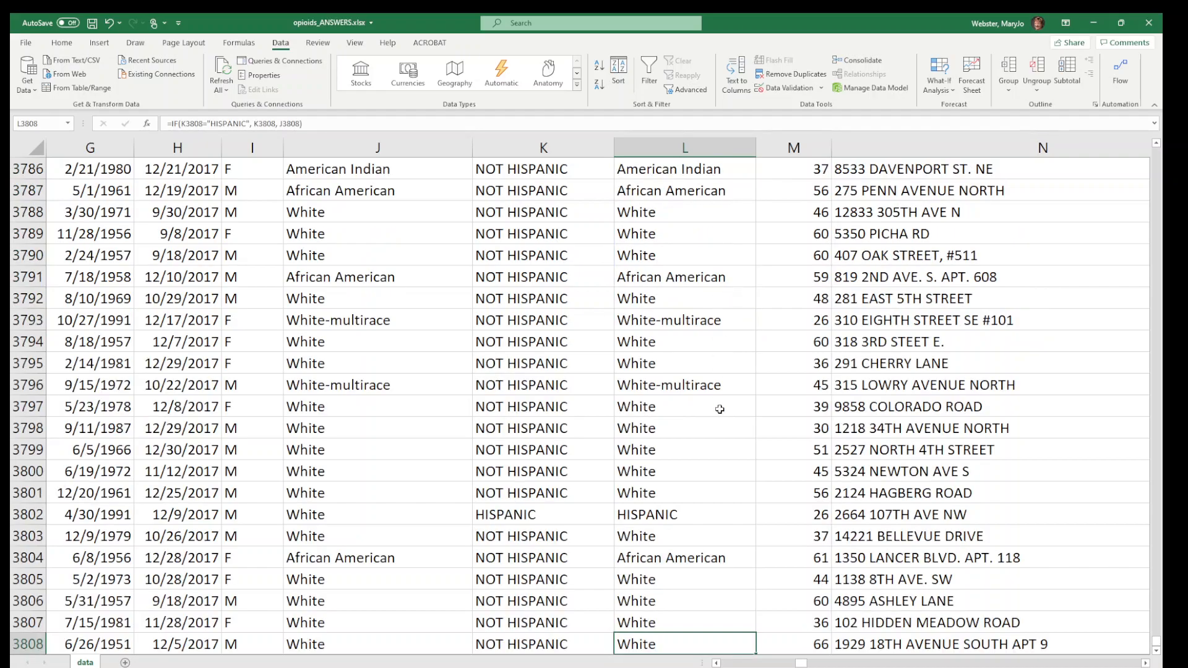
left_click(647, 514)
left_click(563, 513)
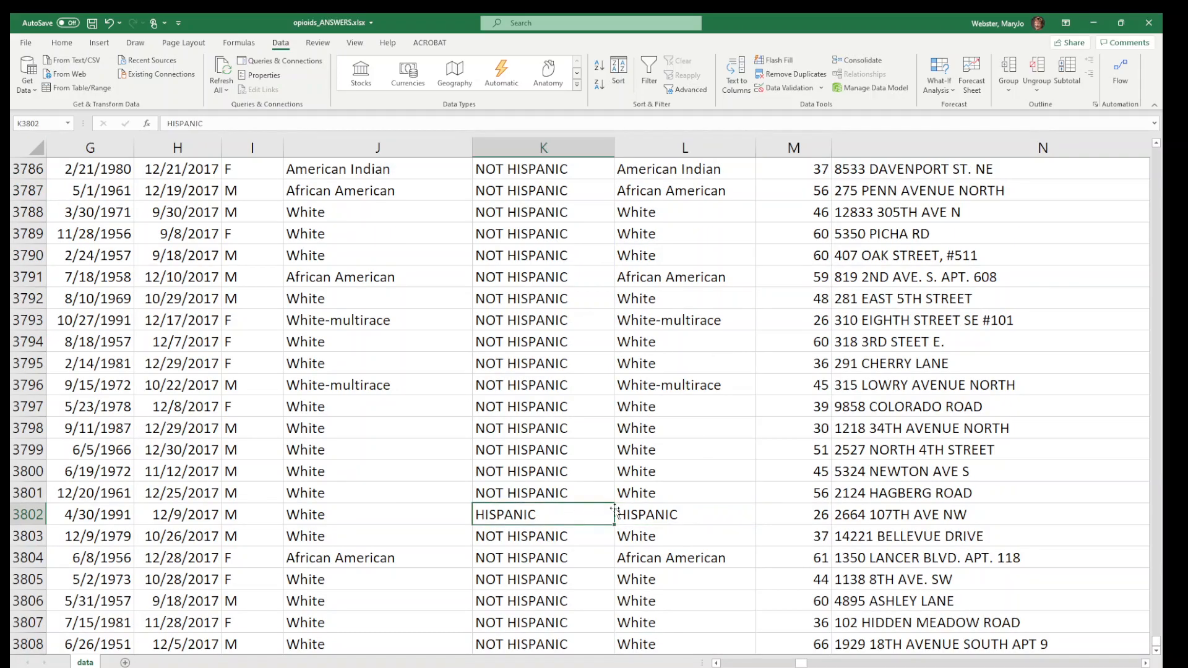
left_click(28, 514)
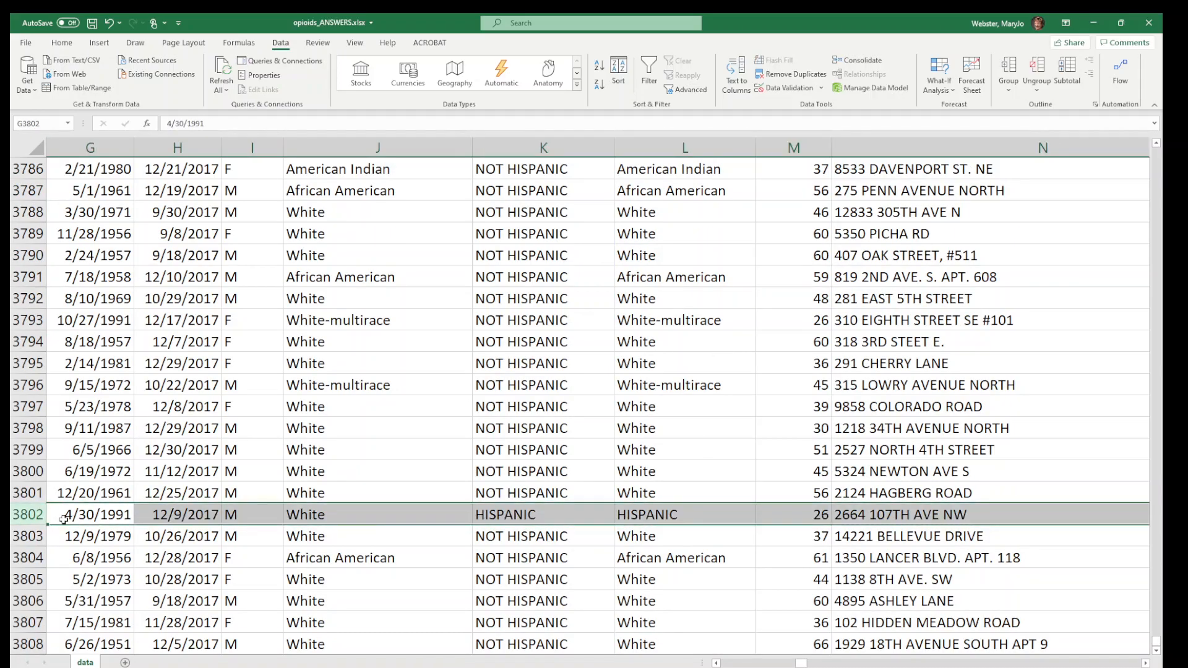
left_click(724, 514)
Replace the formulas in the whole NEW_RACE column with their values by copying the column and pasting values over it.
key("ctrl+Home")
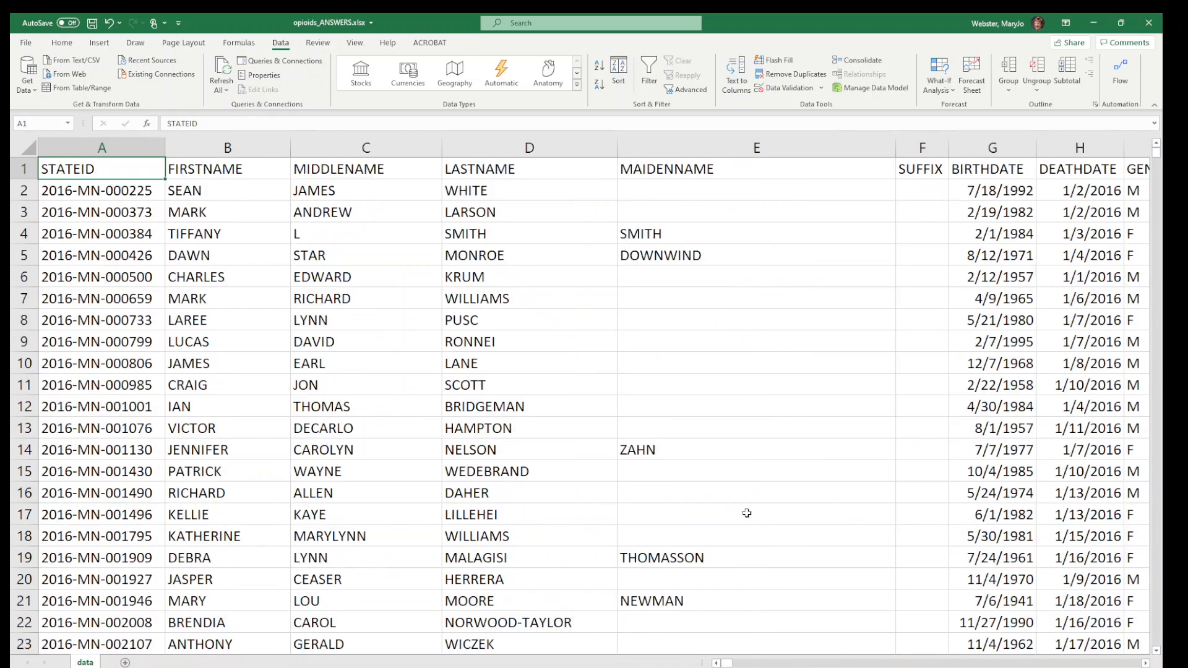
left_click(1147, 663)
left_click(1146, 663)
left_click(1146, 663)
left_click(1146, 663)
left_click(1147, 664)
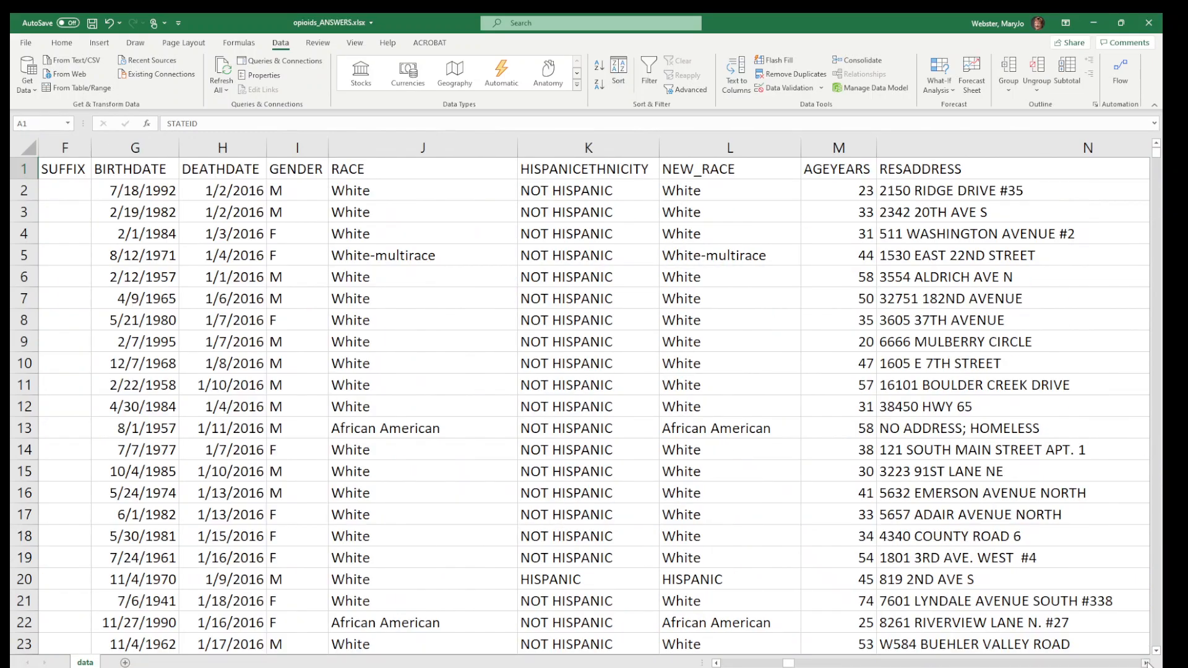
left_click(732, 146)
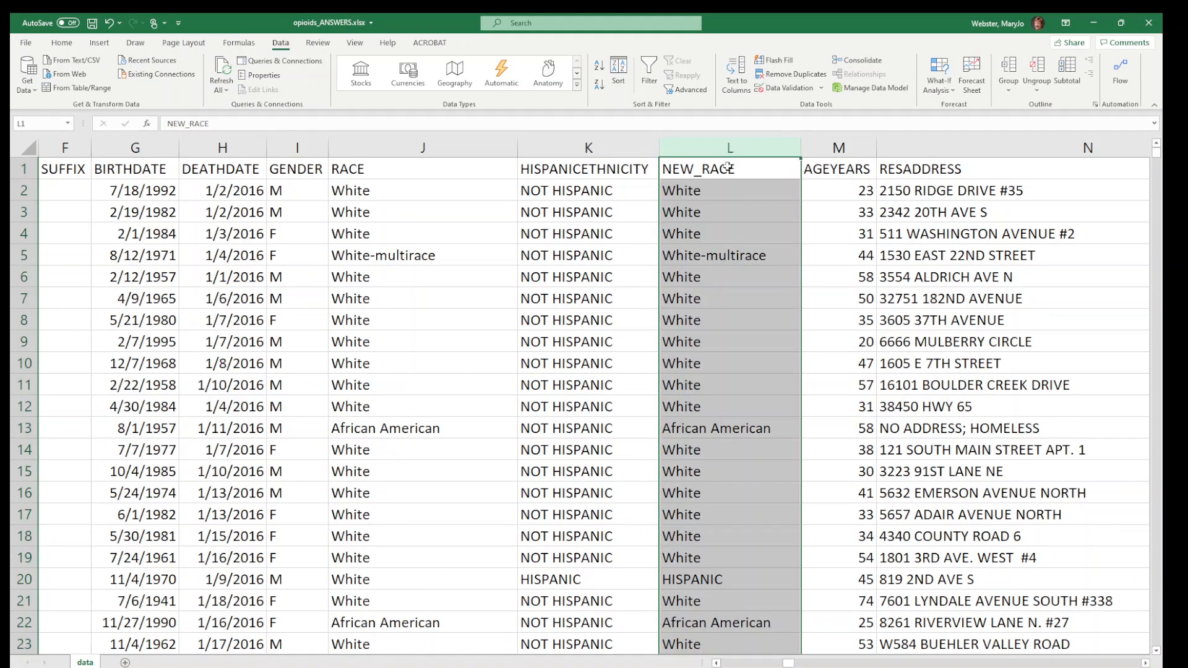
right_click(706, 192)
left_click(711, 209)
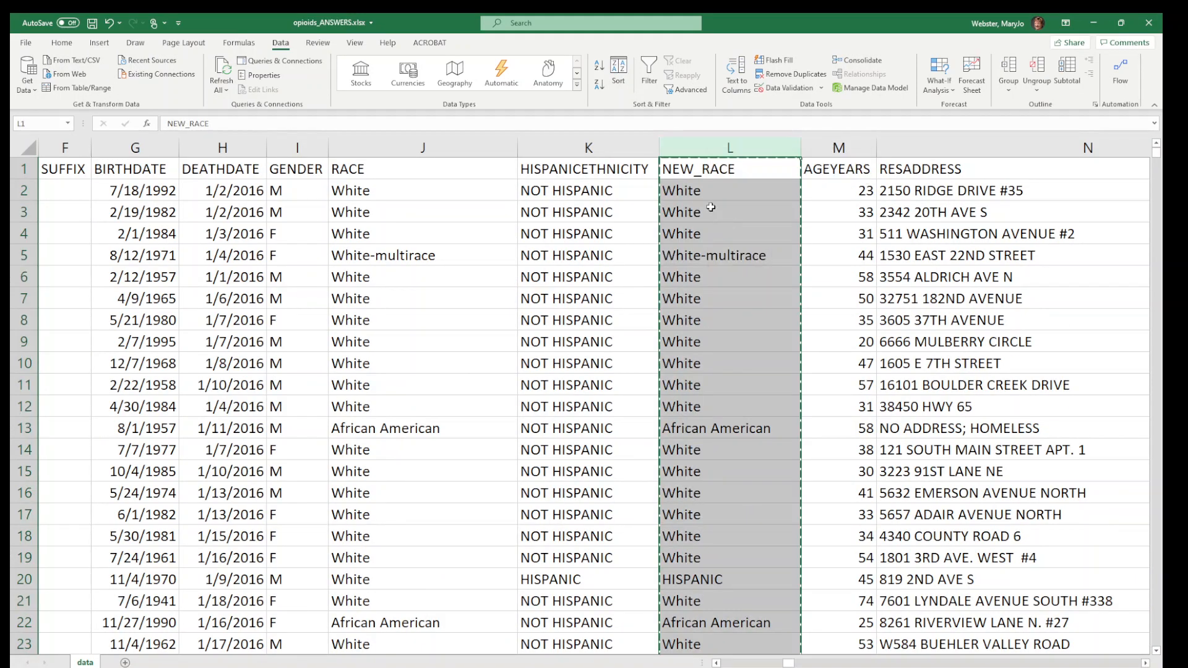
right_click(711, 208)
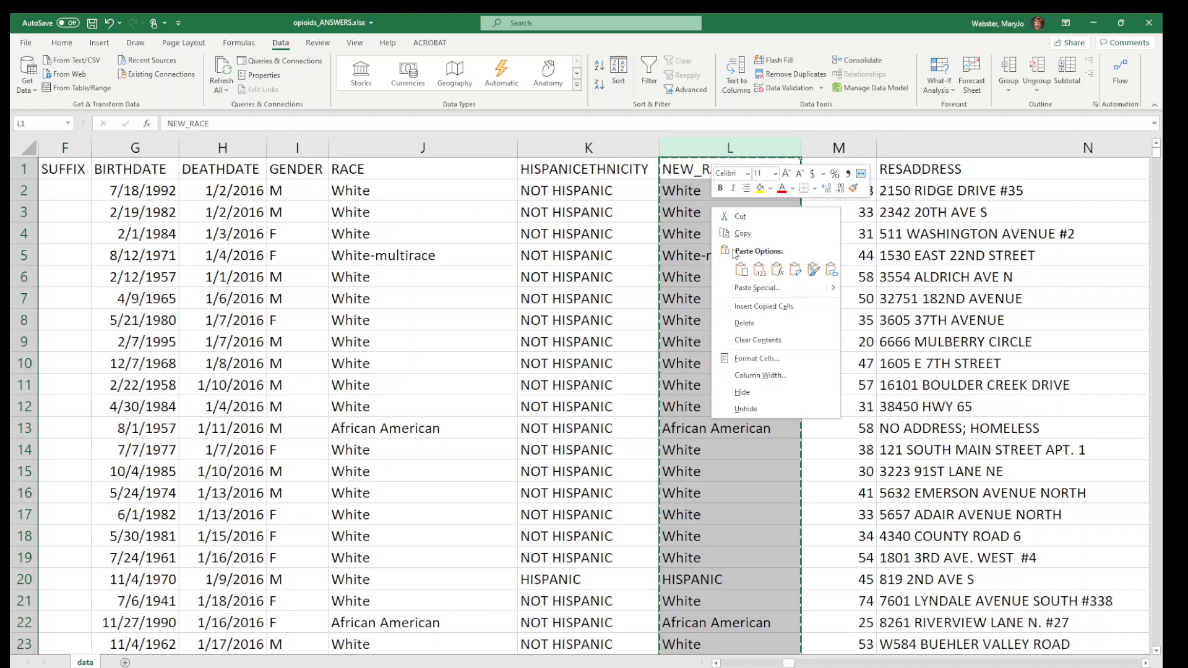
left_click(764, 276)
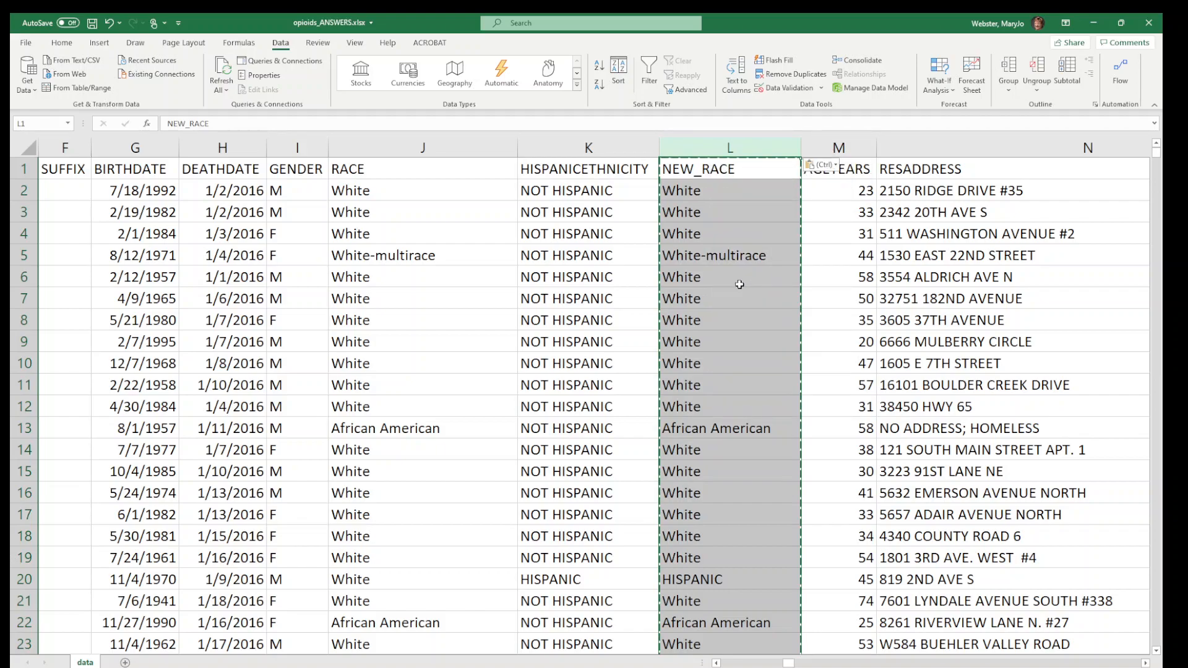
left_click(740, 284)
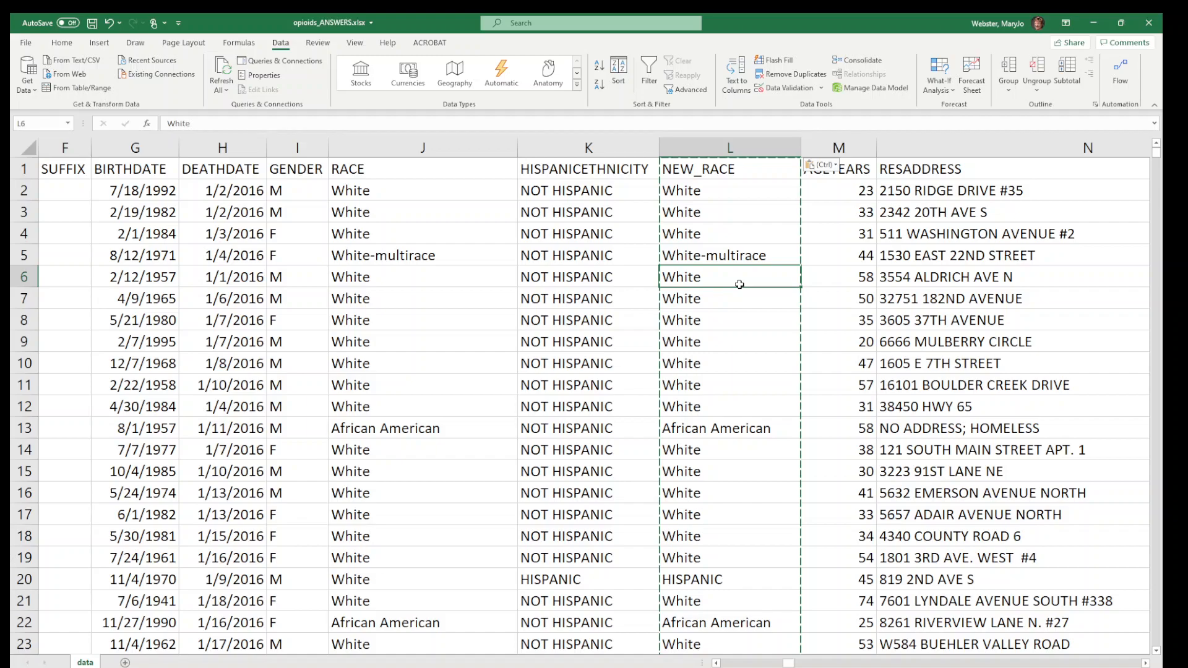
key("Escape")
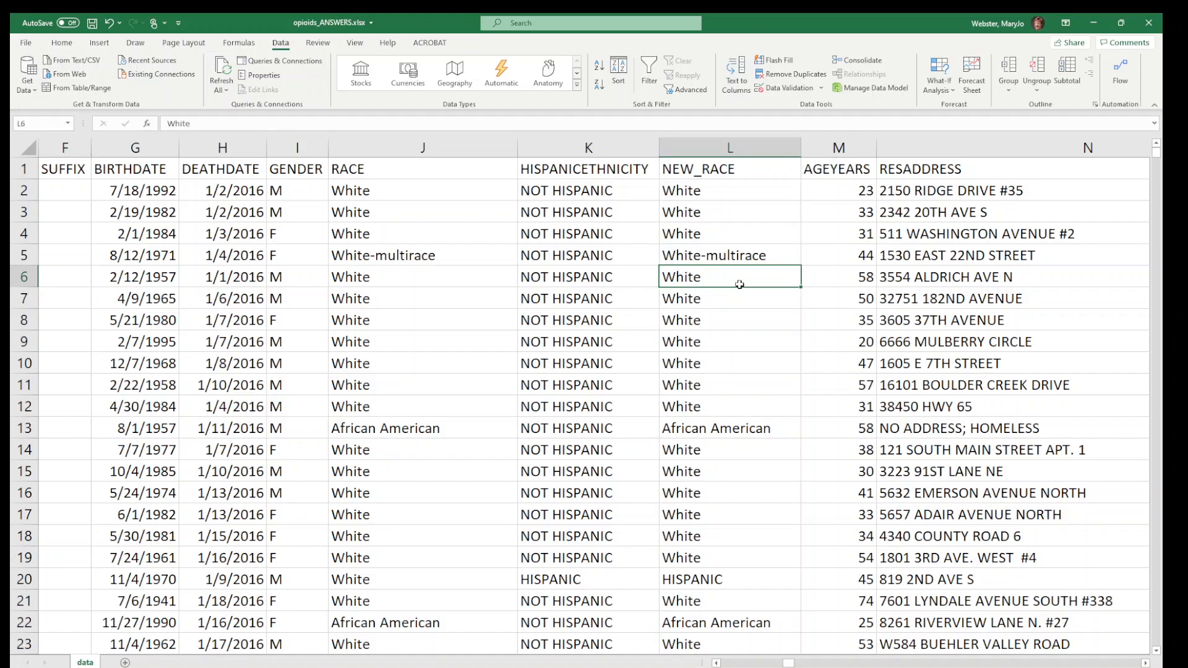
Create a PivotTable from the data on a new worksheet, with NEW_RACE as rows and the count of NEW_RACE as values.
left_click(725, 318)
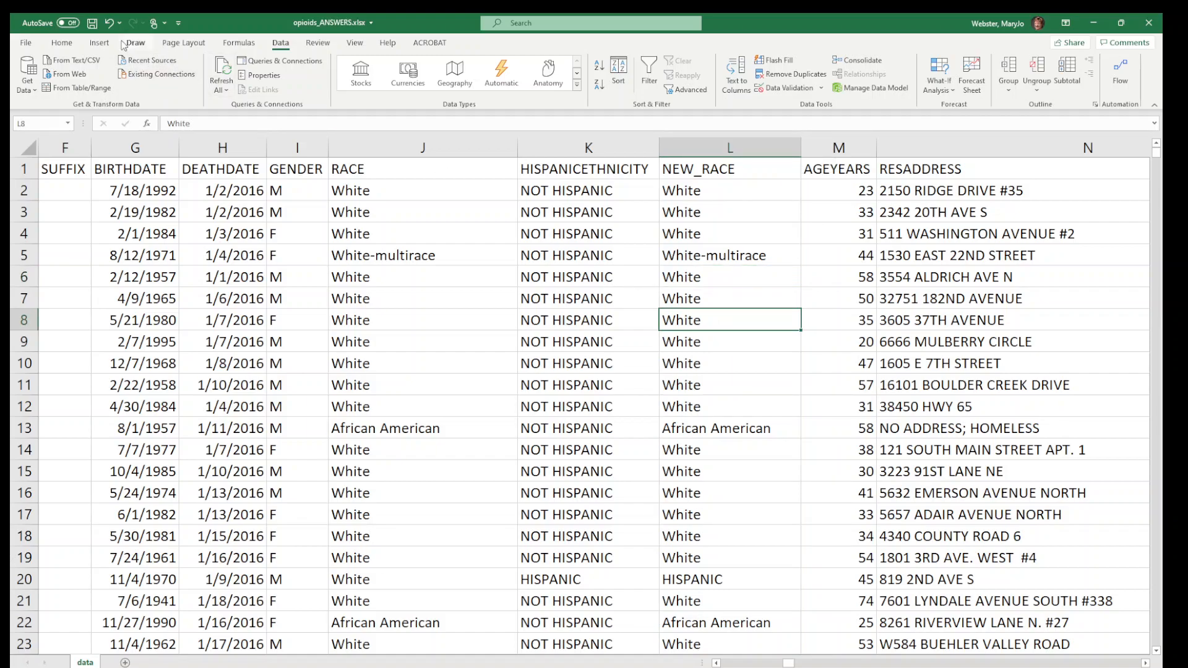
left_click(100, 44)
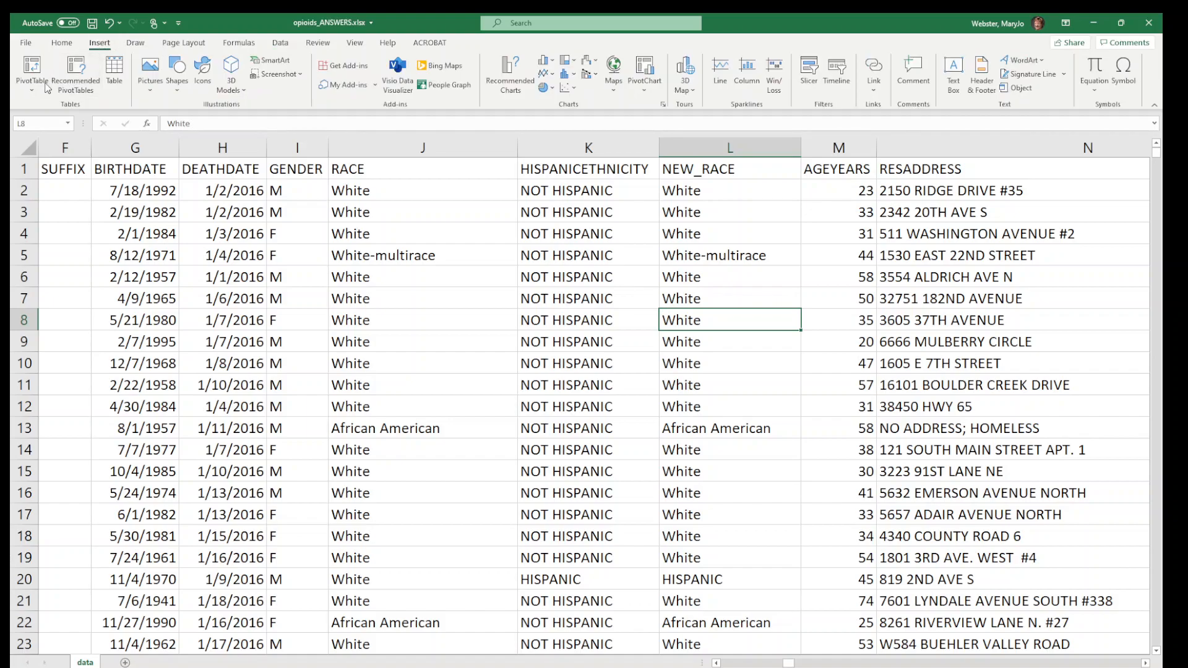
left_click(32, 69)
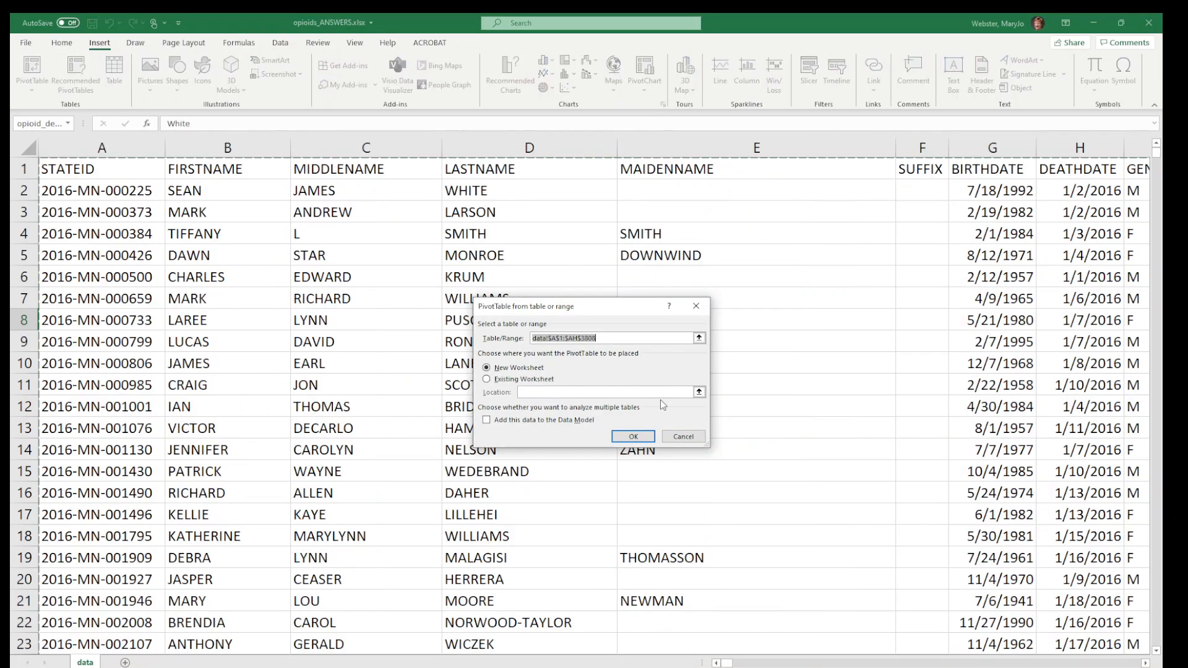
left_click(641, 438)
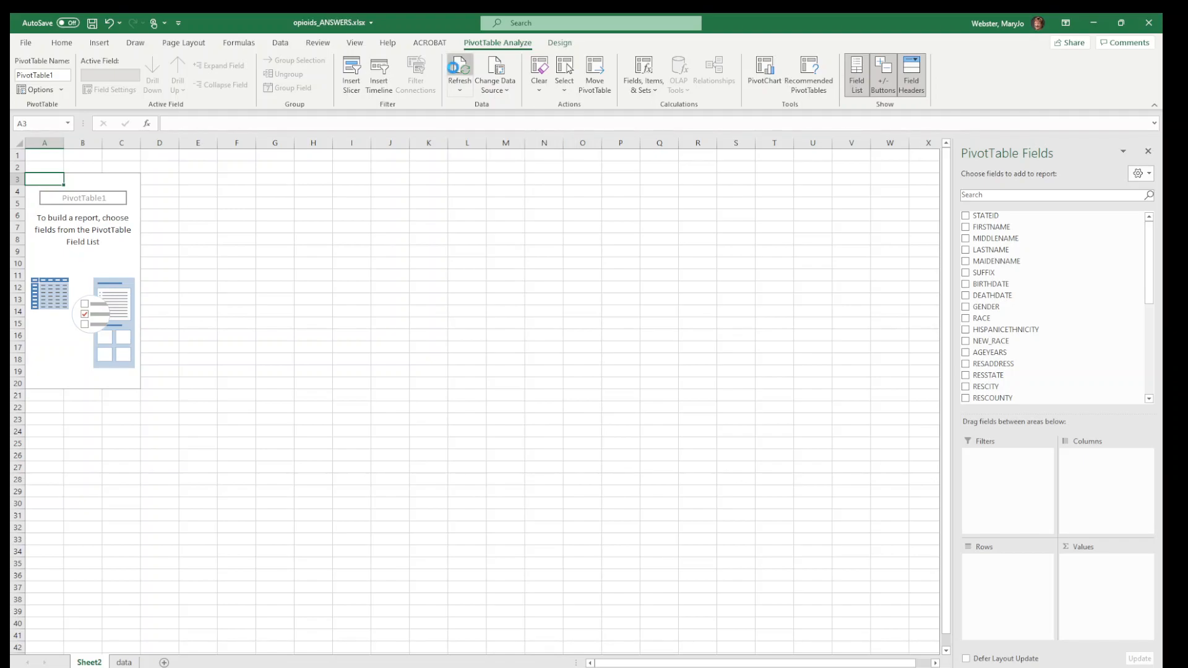
left_click_drag(994, 341, 1011, 603)
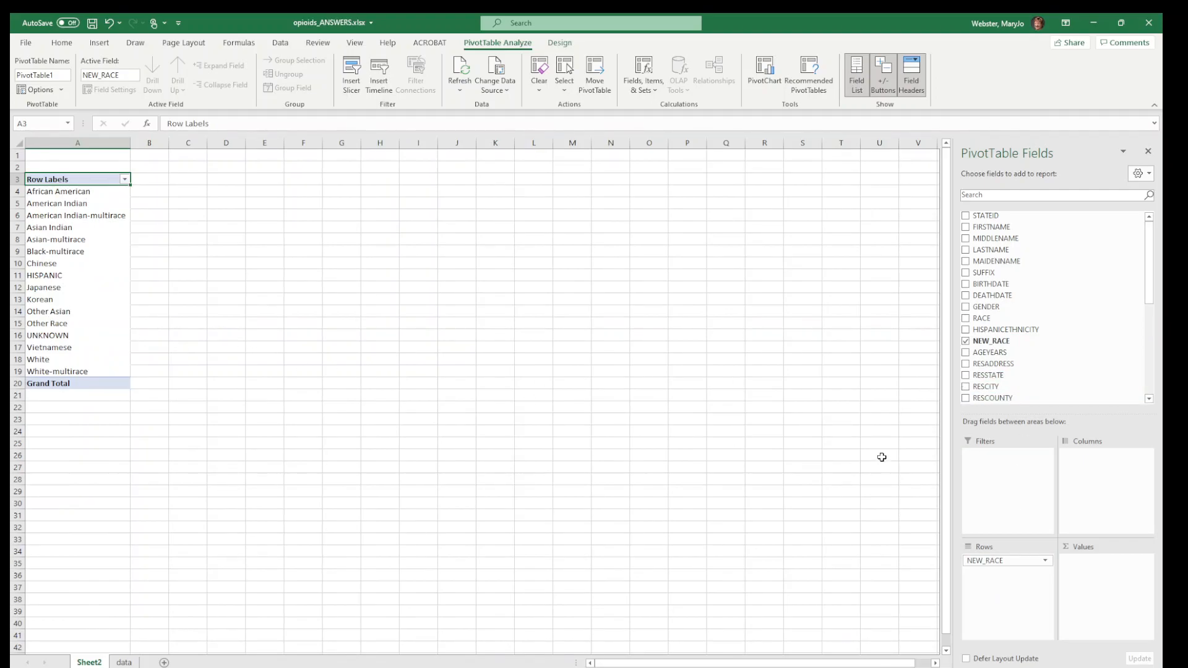
left_click_drag(992, 341, 1090, 594)
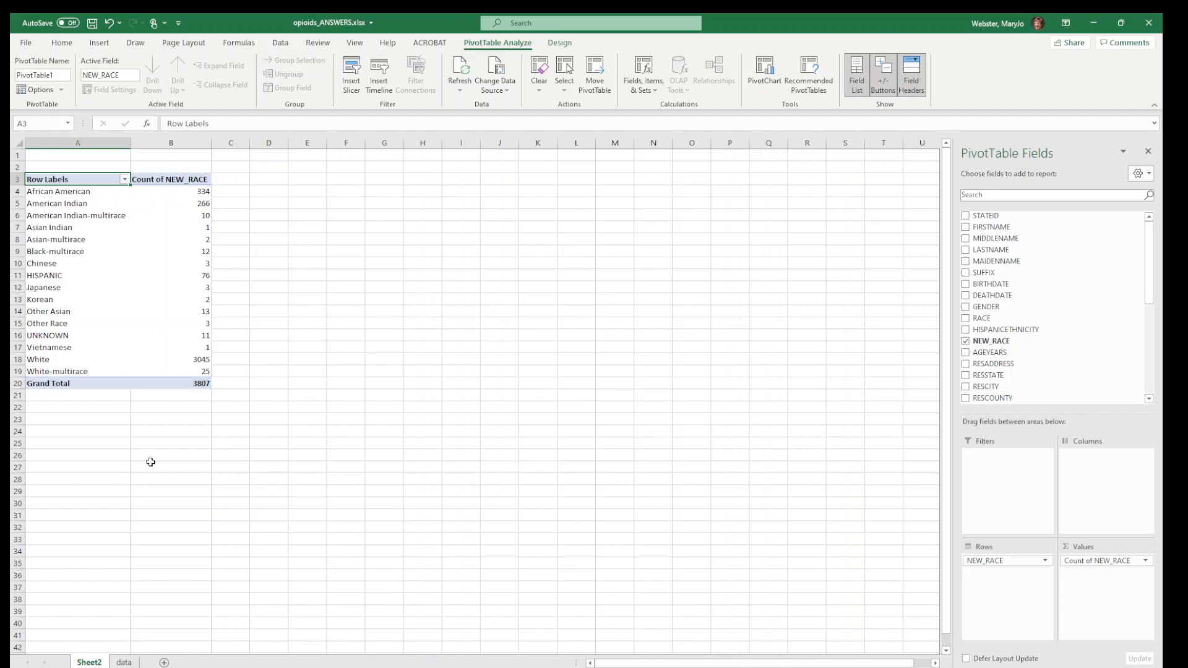
Copy the PivotTable's race labels, without the grand total, to a new worksheet starting at A2 and fit column A to its contents.
left_click_drag(82, 194, 74, 370)
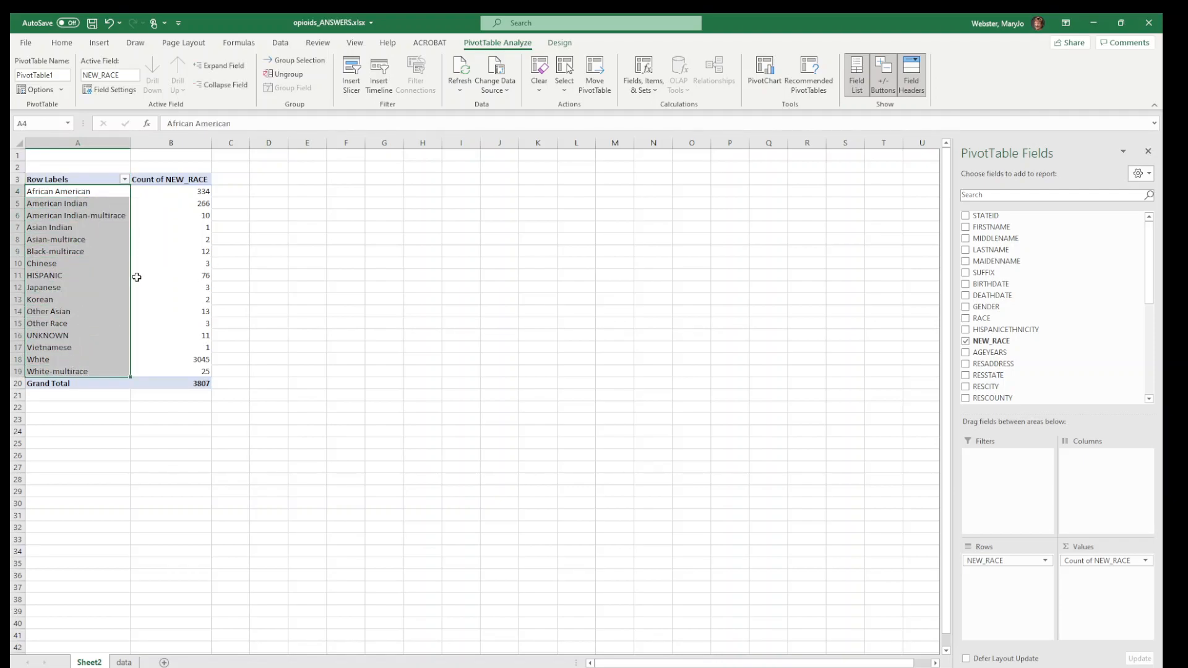
key("ctrl+c")
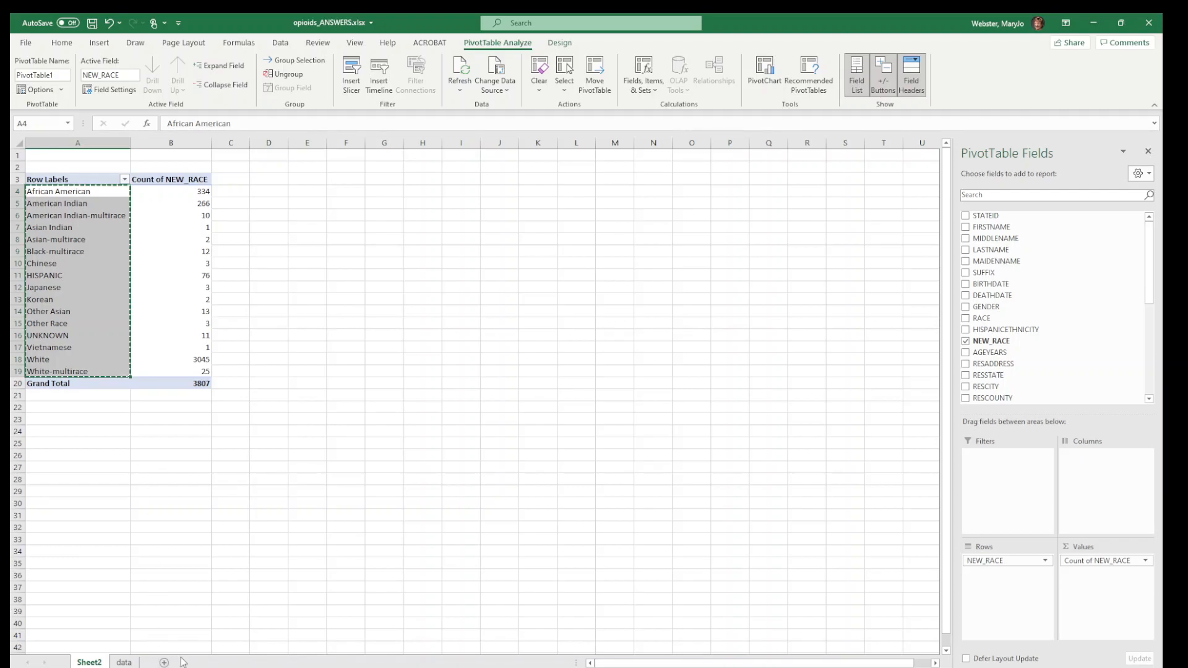
left_click(165, 663)
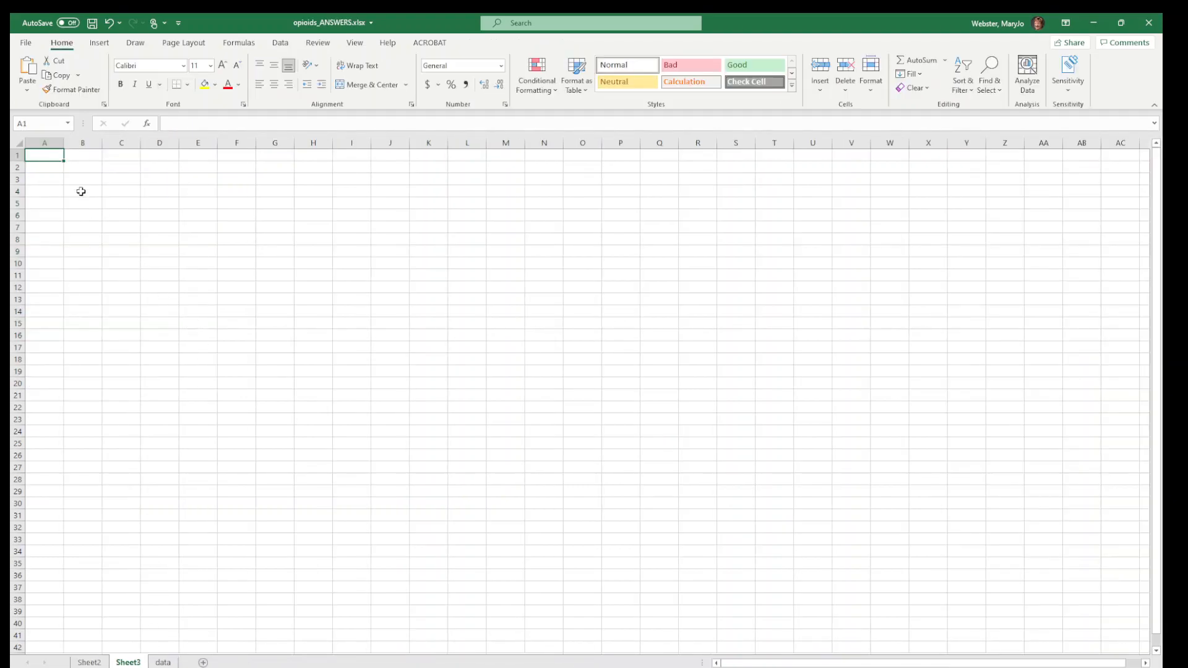
left_click(50, 168)
key("ctrl+v")
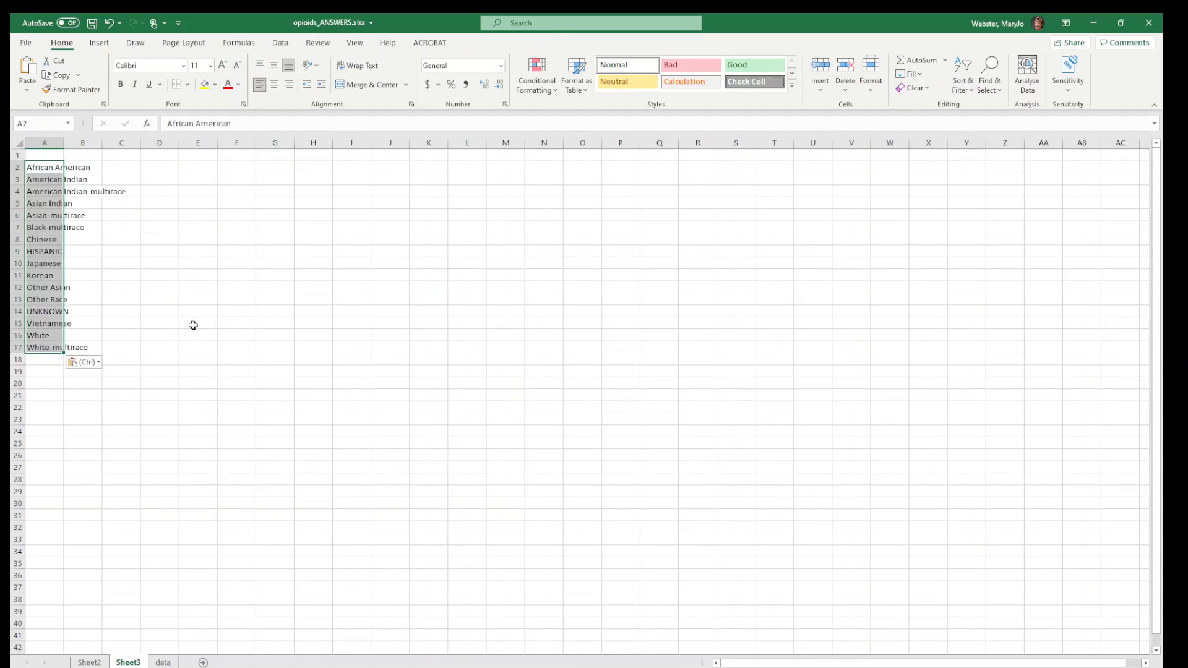
double_click(64, 143)
Enter the headers ORIGINAL in A1 and clean_race in B1 above the race list.
left_click(59, 156)
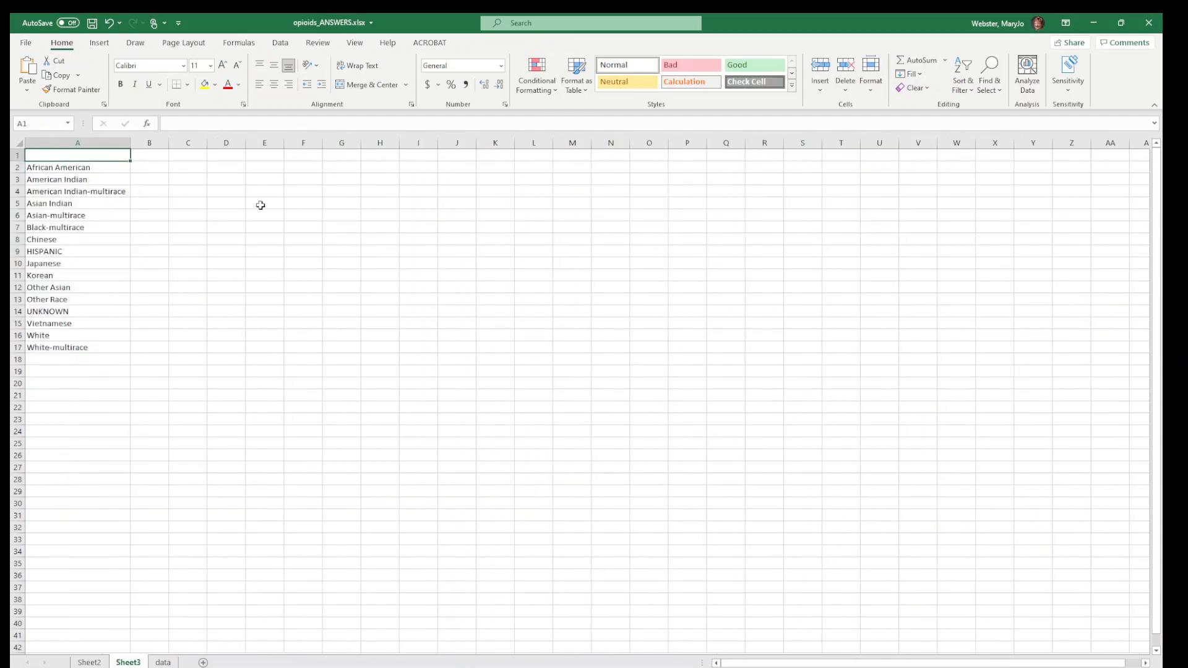
type("ORIGINAL")
key("Tab")
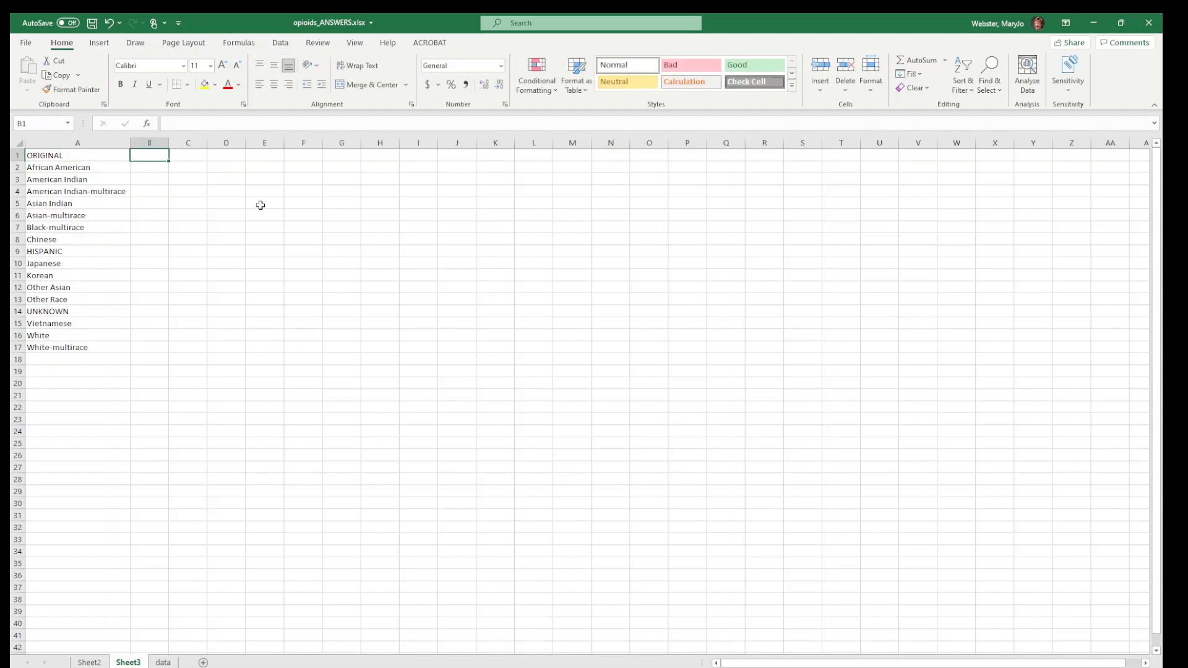
scroll(91, 190, "up", 5, "ctrl")
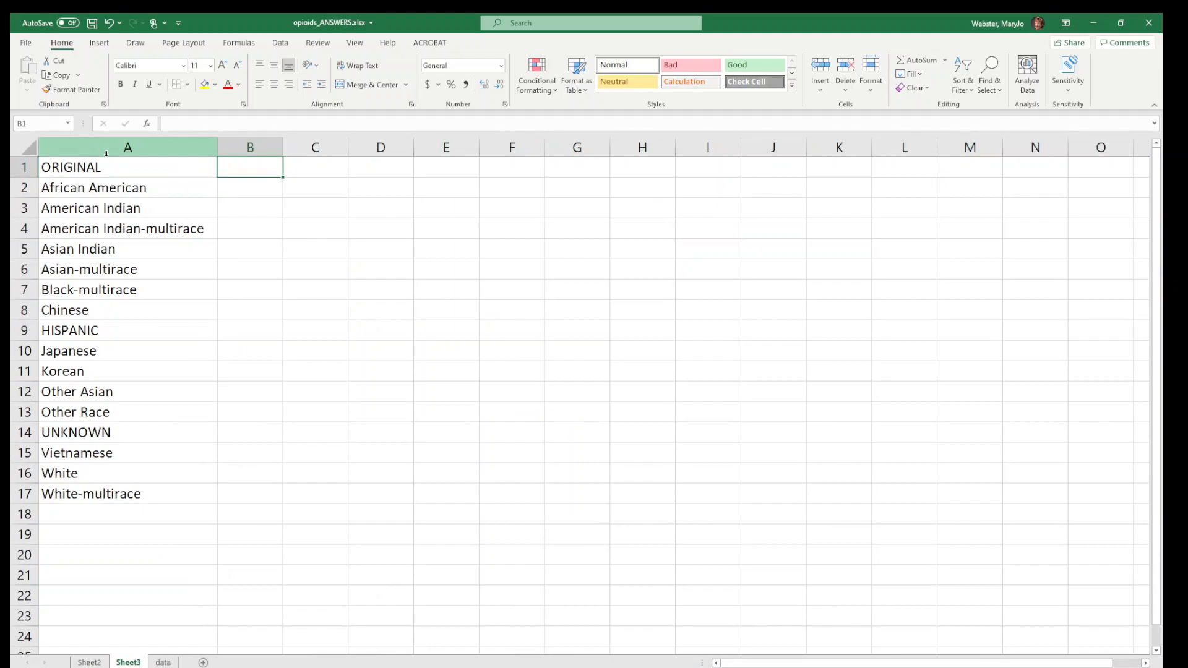
left_click(128, 147)
left_click(128, 257)
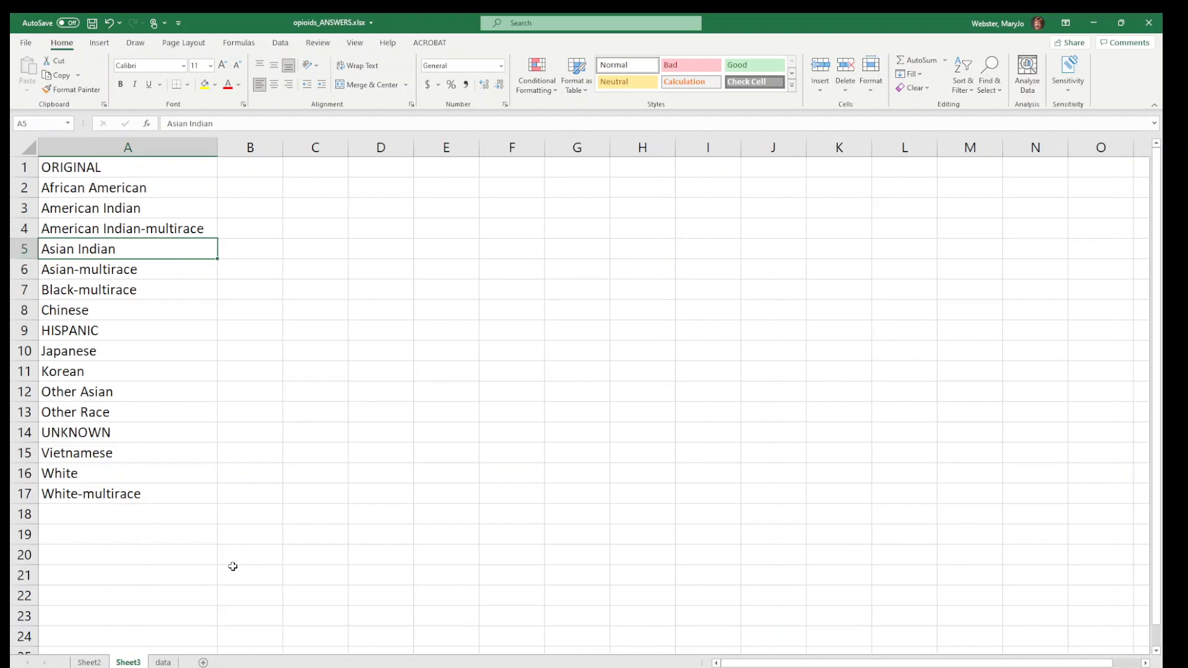
left_click(249, 169)
type("cleaned")
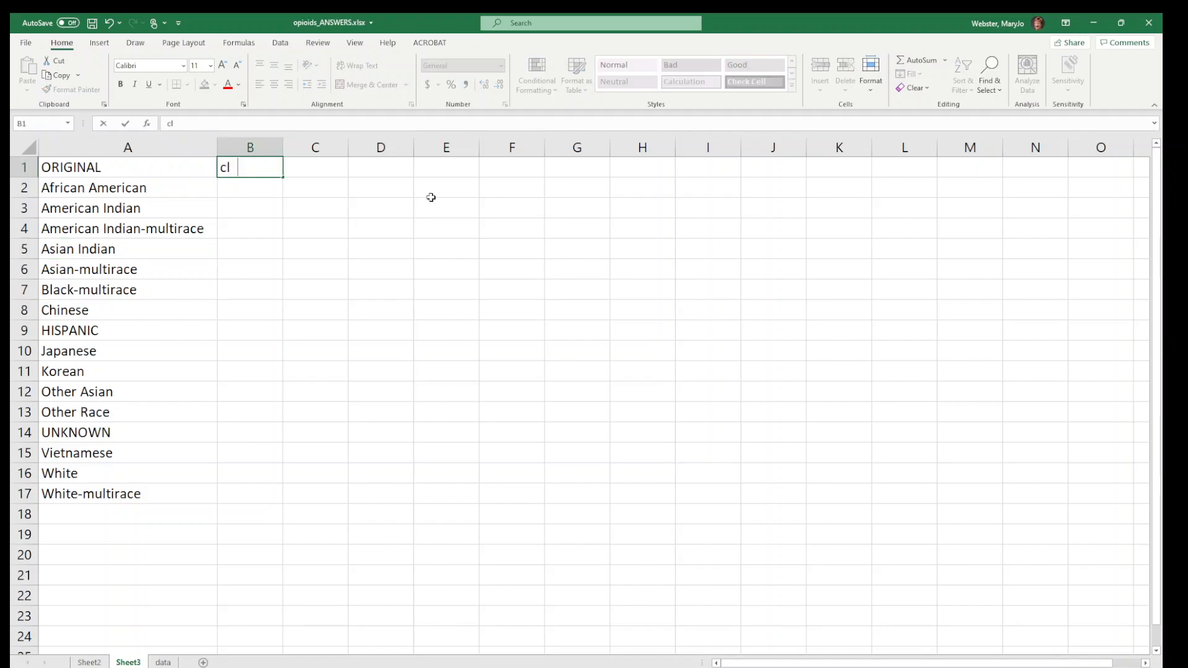
key("BackSpace")
key("BackSpace")
type("_race")
key("Return")
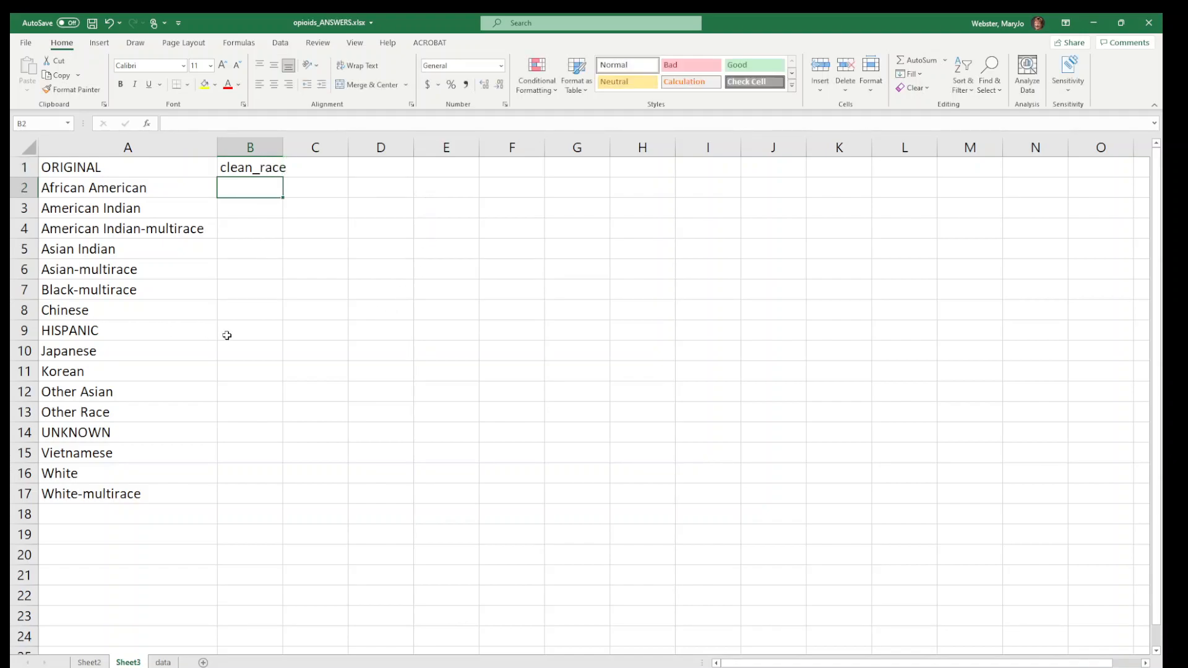
Fill clean_race in B2:B7 with Black, American Indian, Multi, Asian, Multi and Multi for African American through Black-multirace.
type("Black")
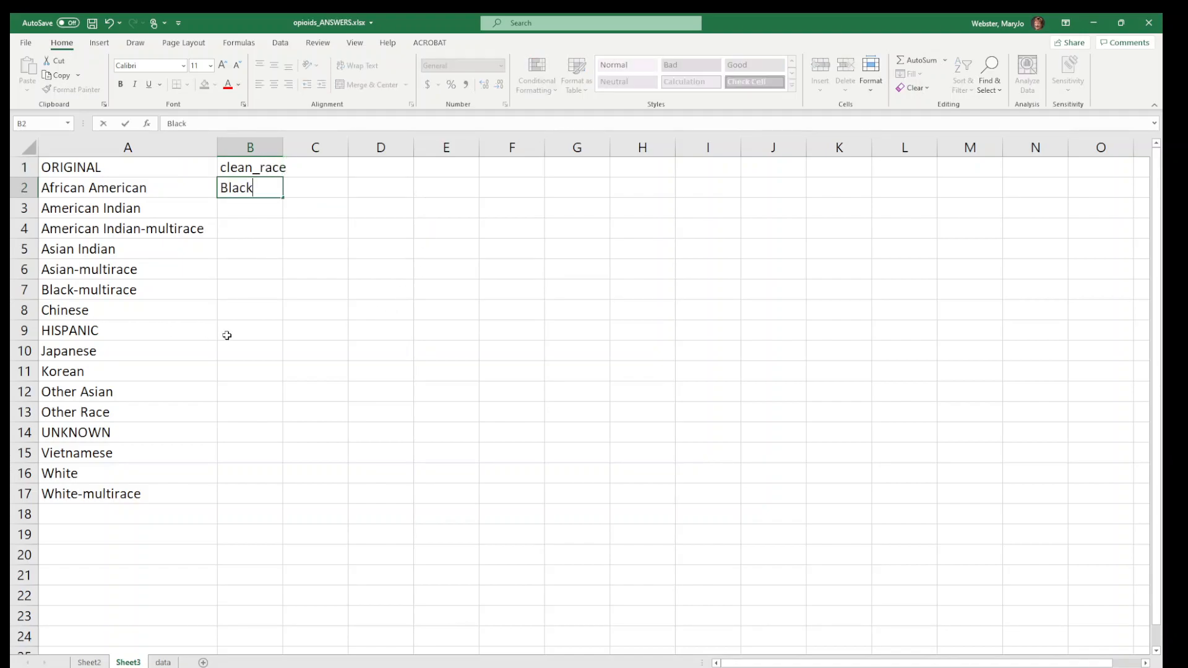
key("Return")
type("American Indian")
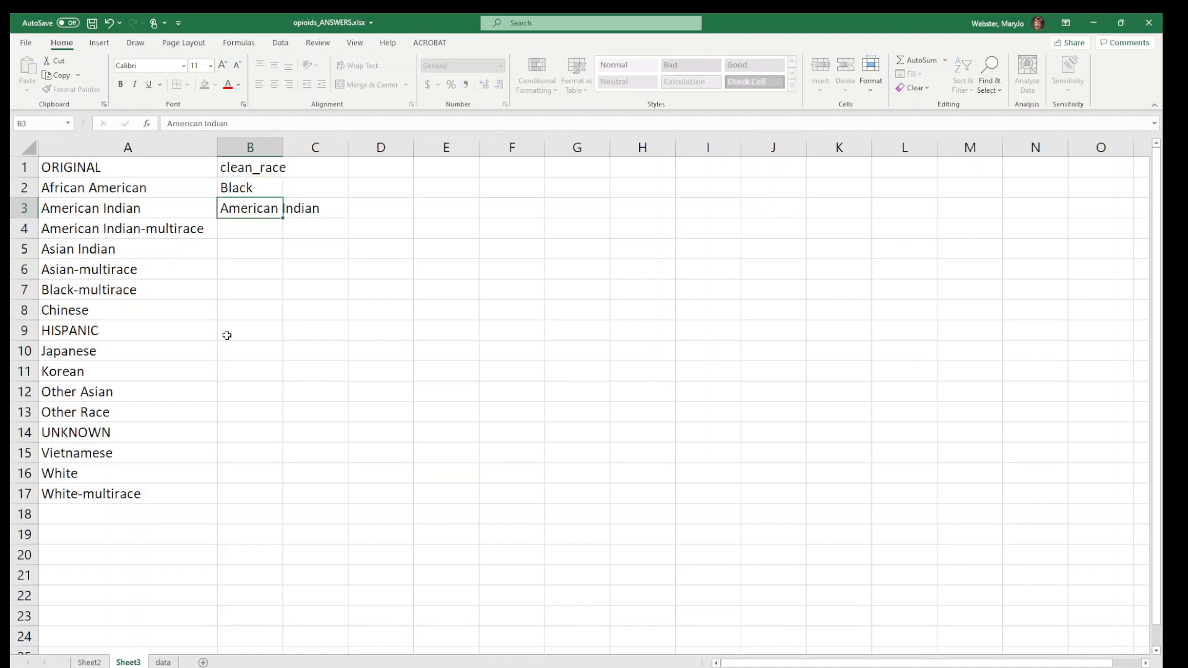
key("Return")
type("Multi")
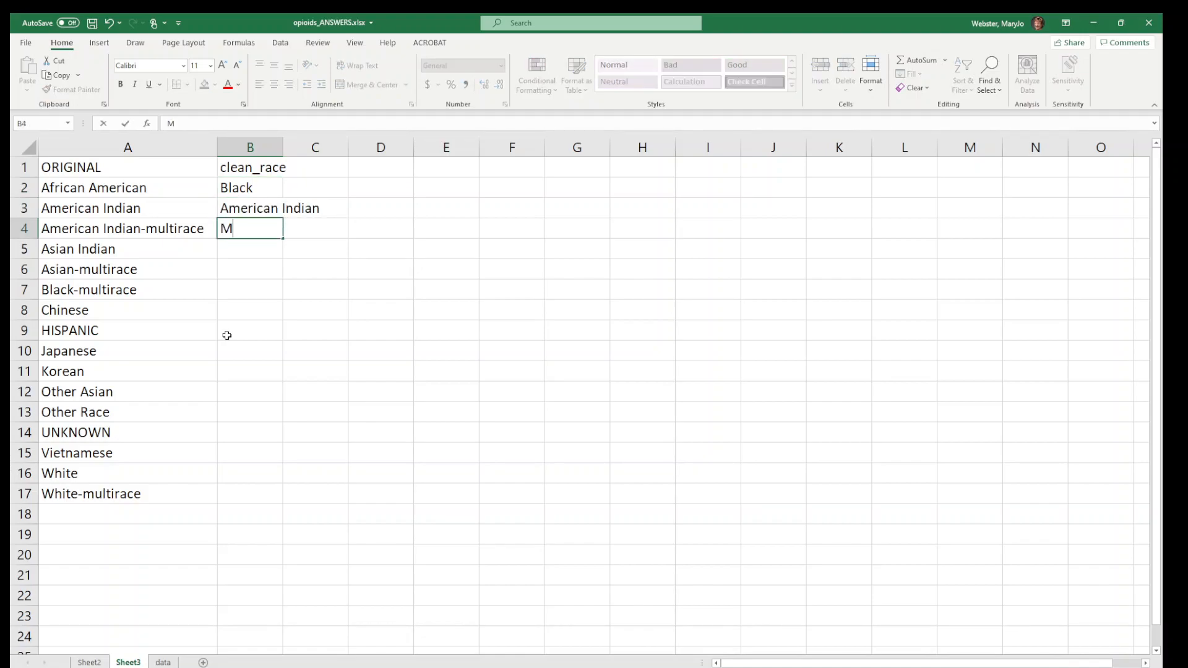
key("Return")
type("Asian")
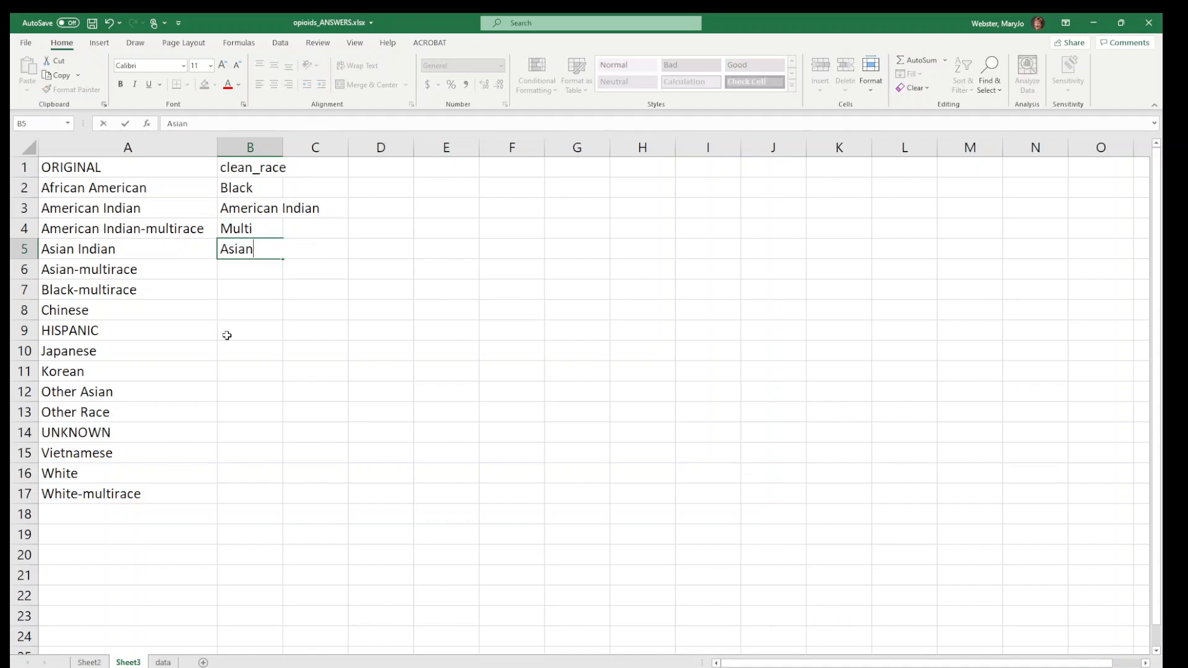
key("Return")
type("Multi")
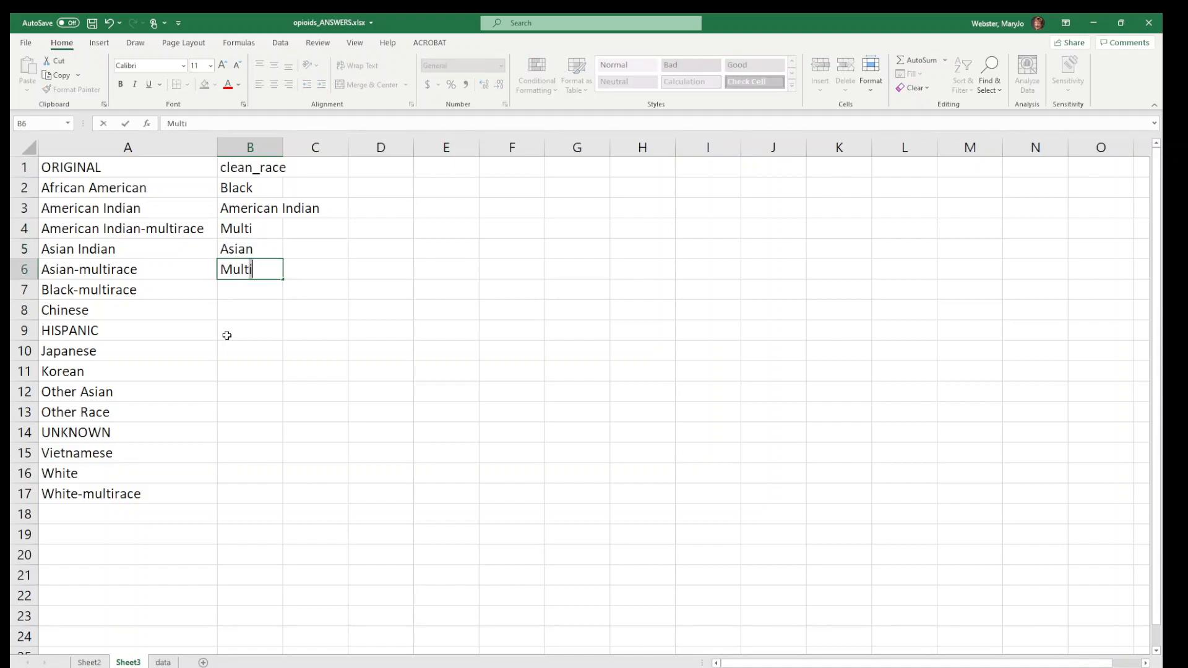
key("Return")
type("Multi")
key("Return")
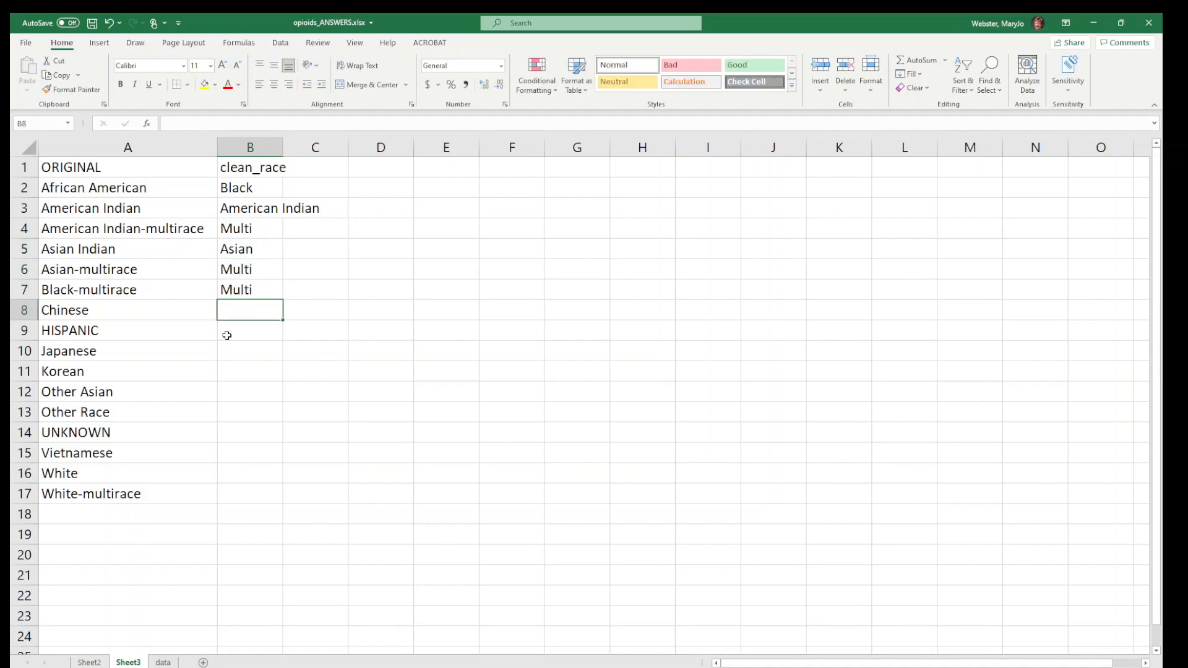
Fill clean_race in B8:B12 with Hispanic for HISPANIC and Asian for Chinese, Japanese, Korean and Other Asian.
type("Asian")
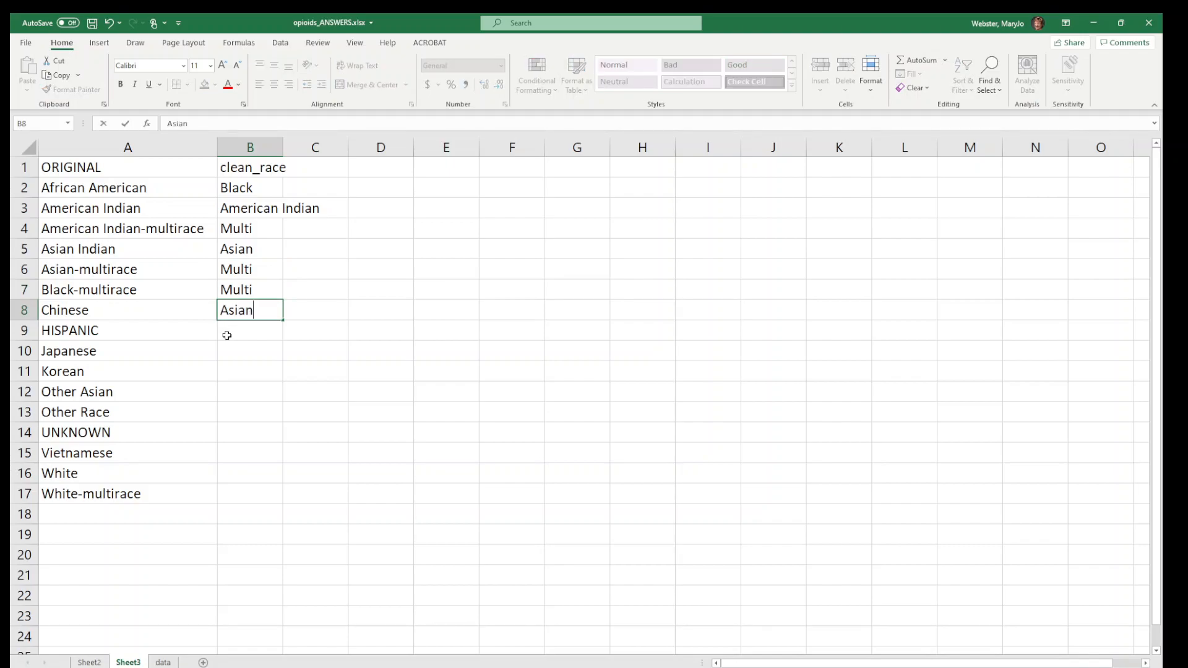
key("Return")
type("Hispanic")
key("Return")
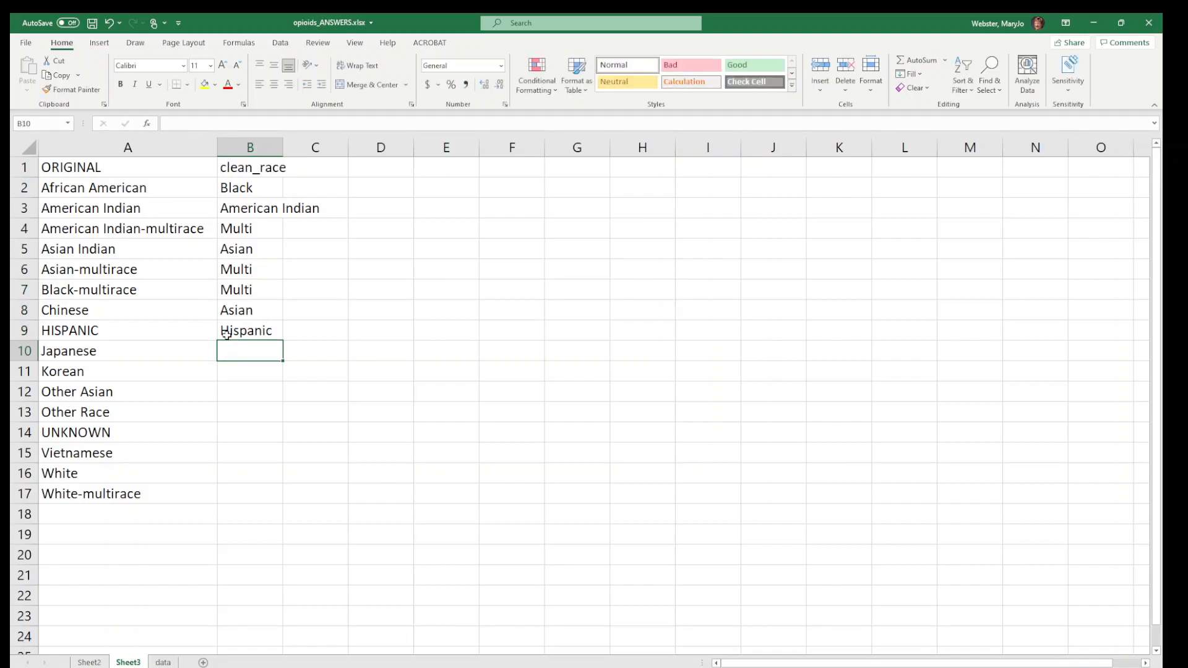
type("Asian")
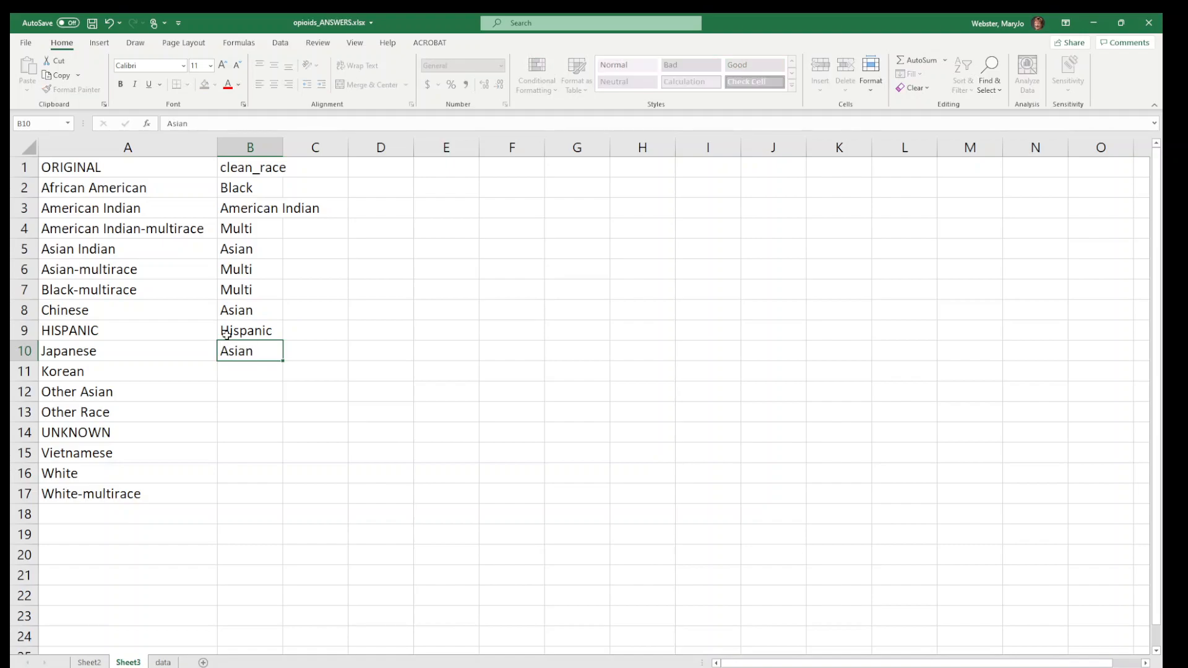
key("Return")
type("K")
key("Return")
type("Asian")
key("Up")
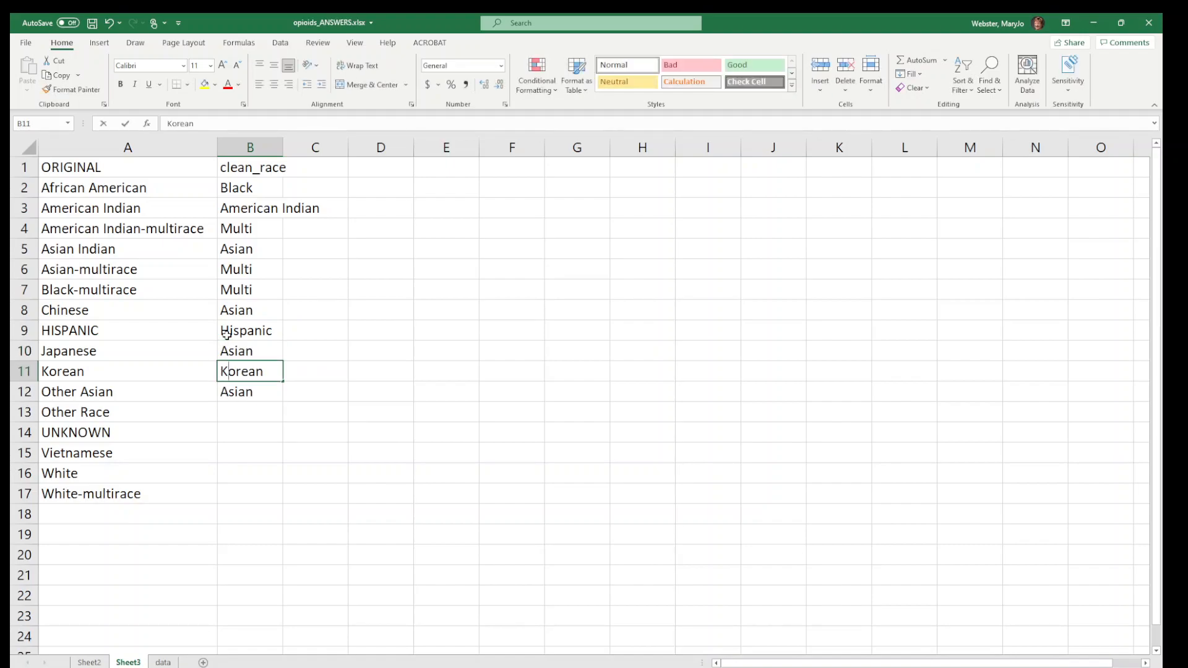
type("As")
key("Return")
key("Return")
Fill clean_race in B13:B17 with Other, Unknown, Asian, White and Multi for Other Race through White-multirace.
type("Other")
key("Return")
type("Unknown")
key("Return")
type("As")
key("Return")
type("White")
key("Return")
type("Mul")
key("Return")
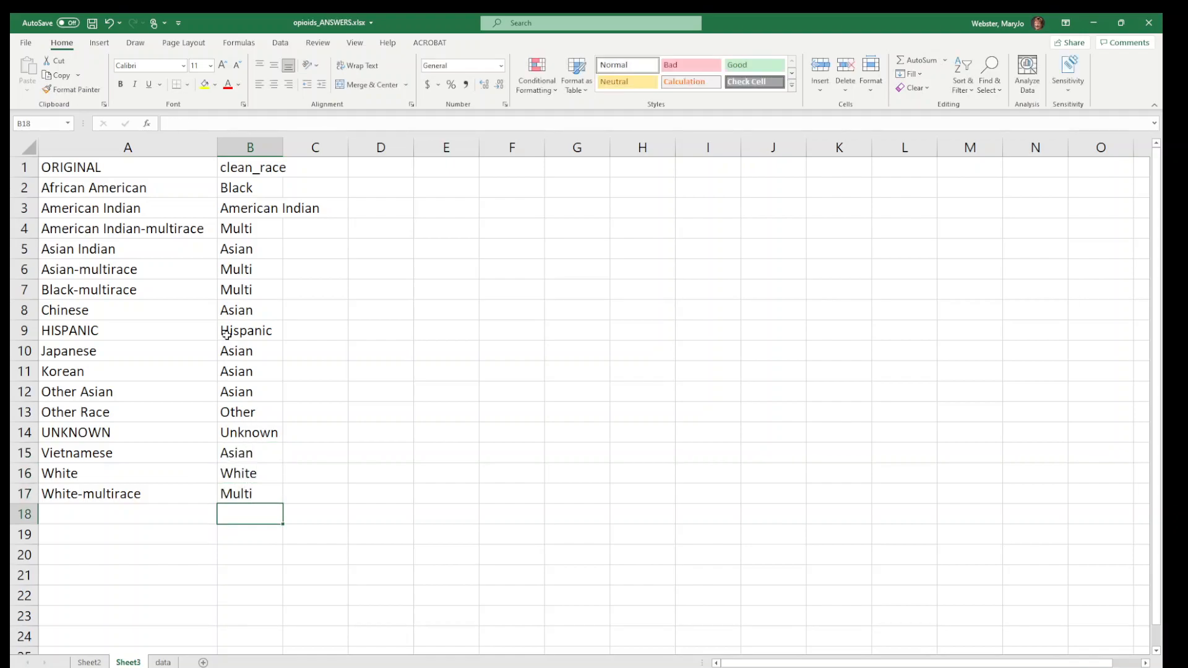
Rename the worksheet holding the ORIGINAL and clean_race table as race_lookup.
left_click(295, 233)
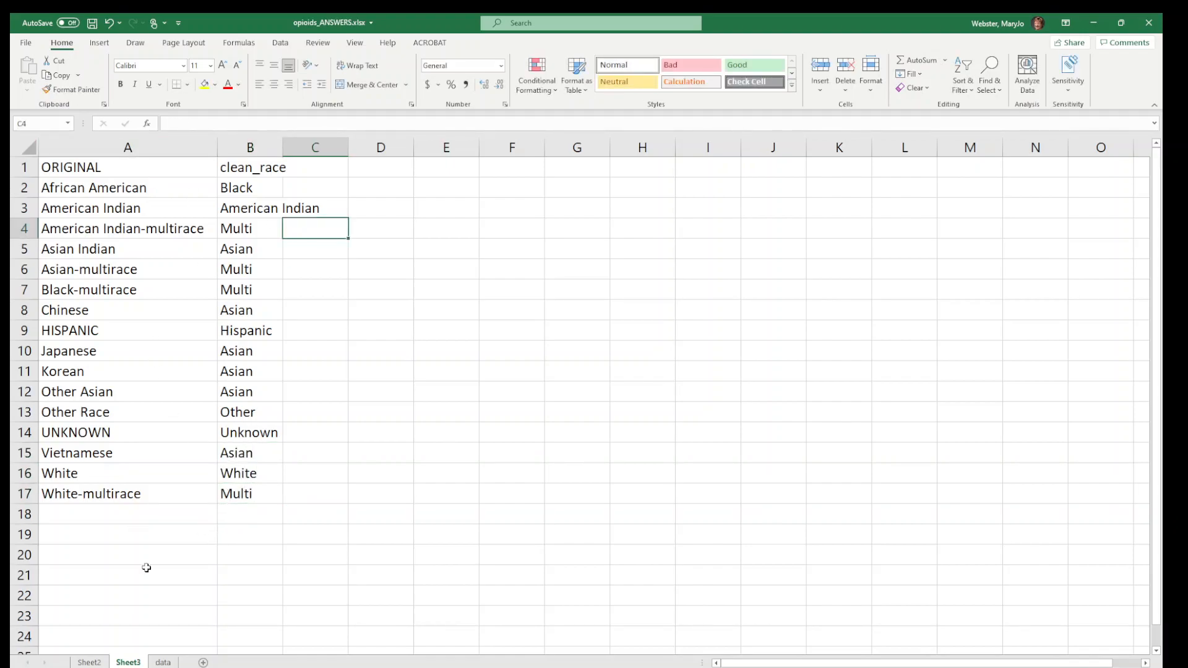
double_click(127, 663)
type("race_lookup")
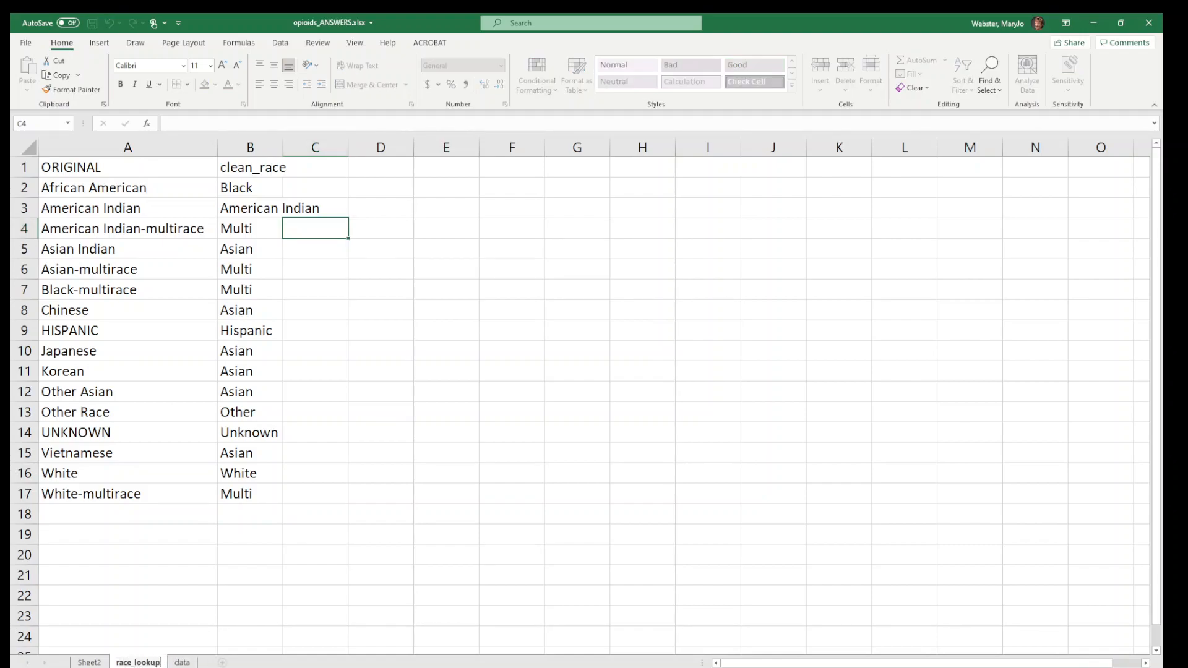
left_click(186, 267)
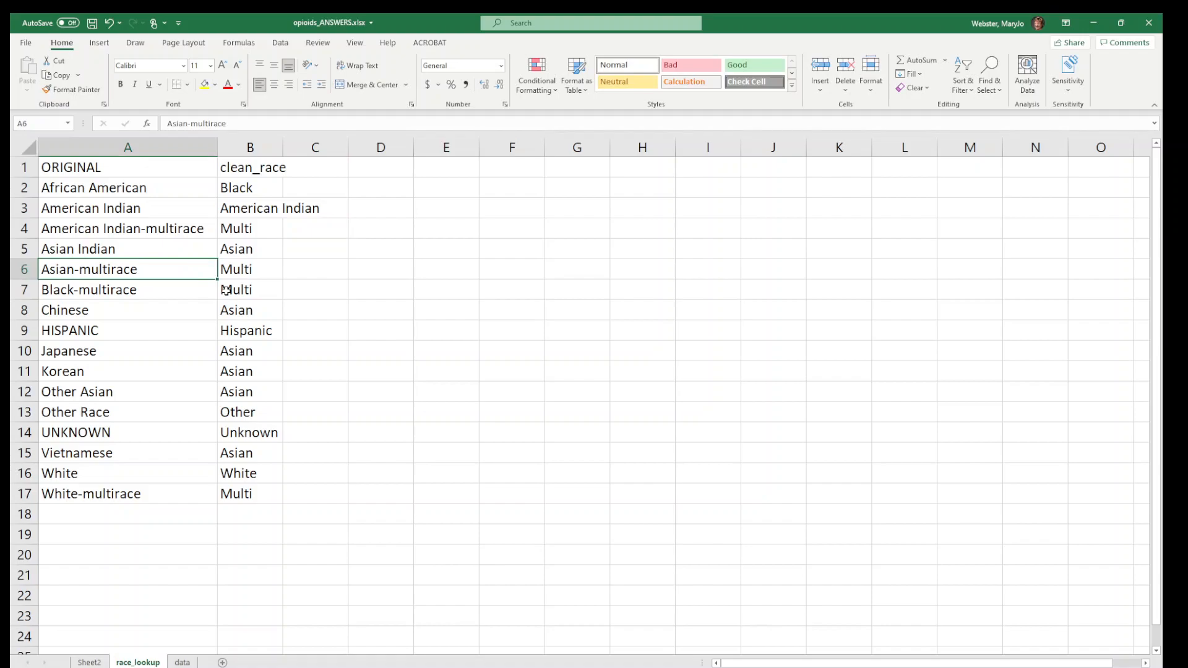
Define the workbook-scope name race_lookup for the whole lookup table, range A1:B17.
key("ctrl+a")
right_click(217, 257)
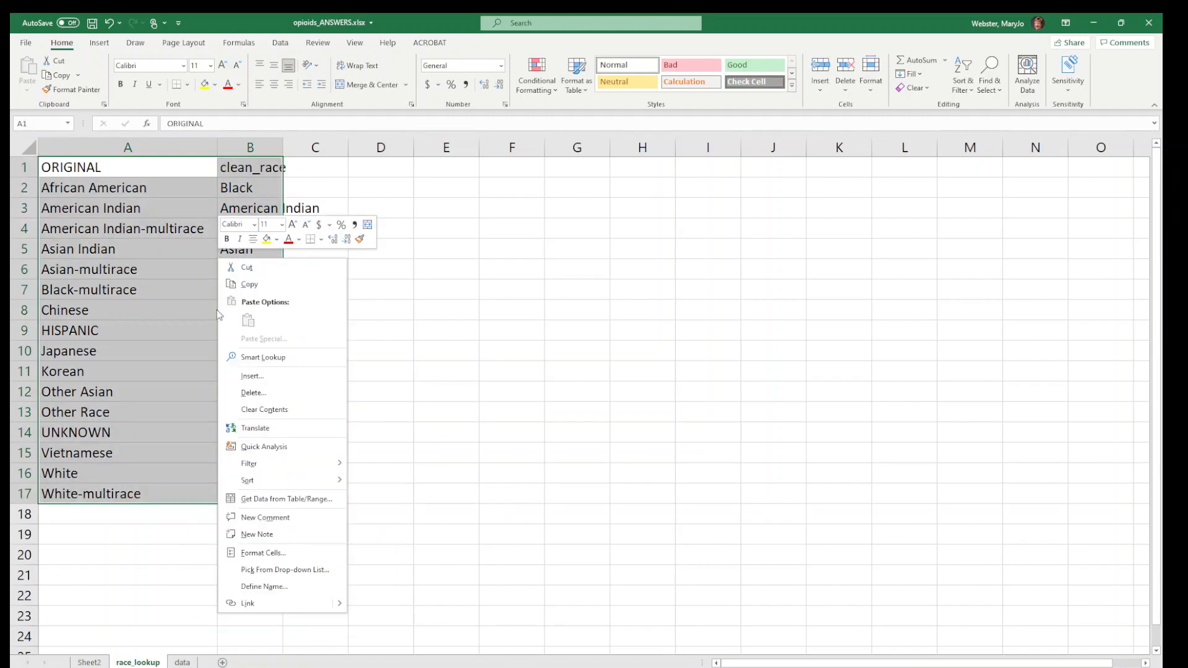
left_click(258, 588)
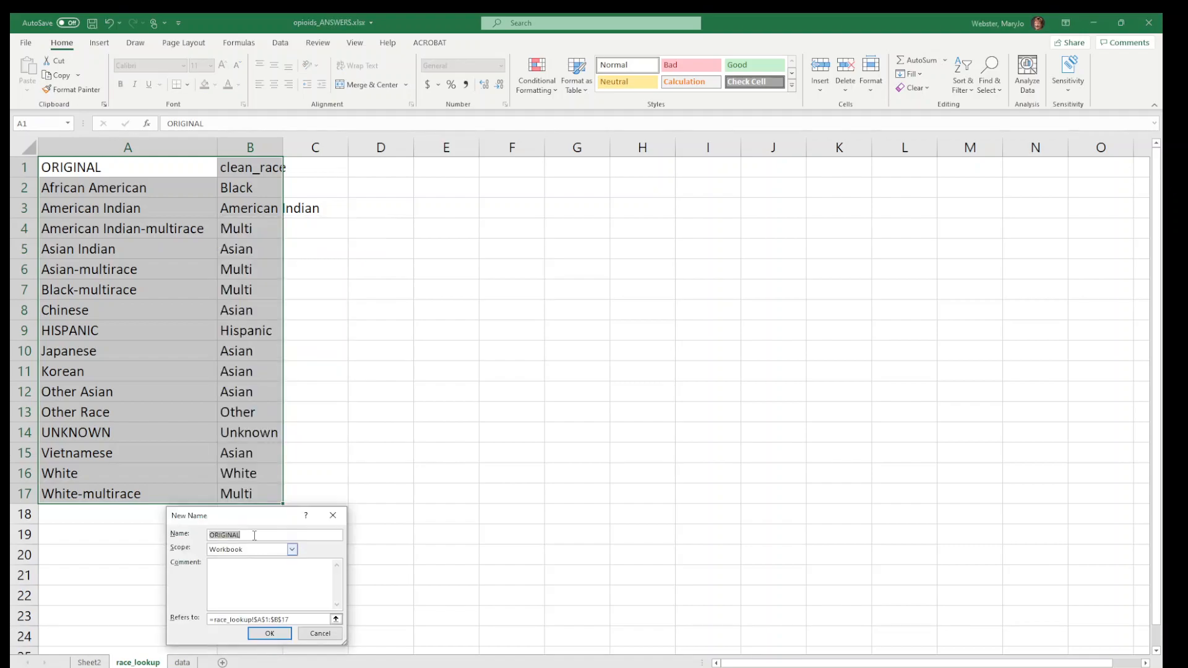
left_click_drag(257, 520, 508, 237)
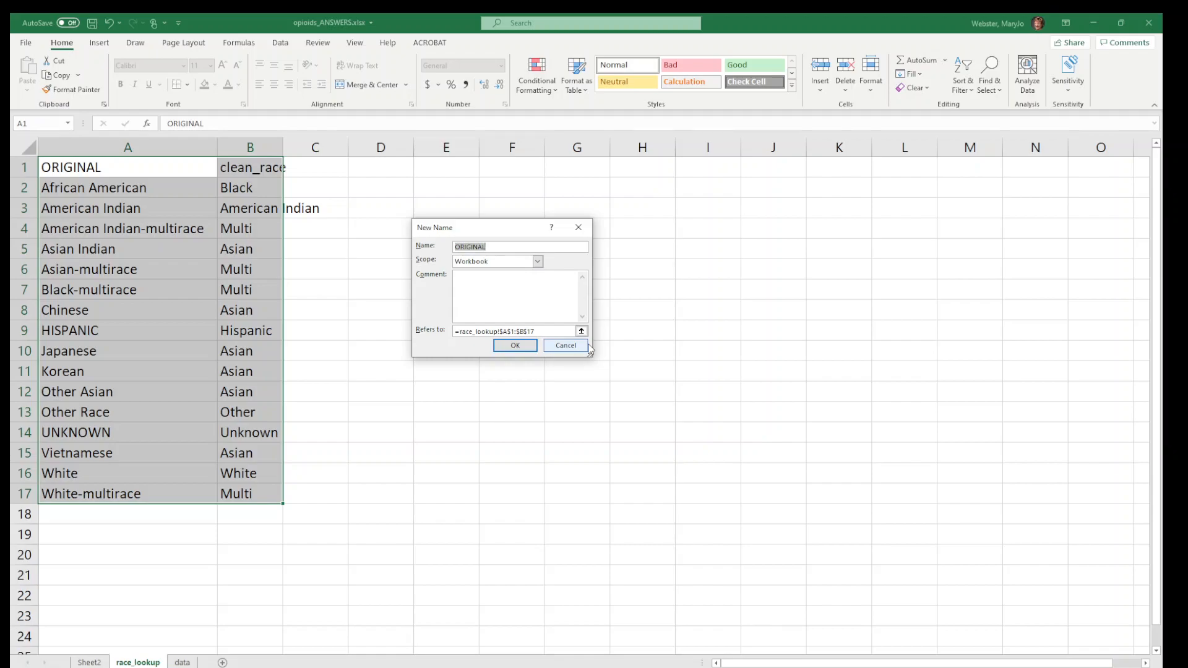
type("race_lookup")
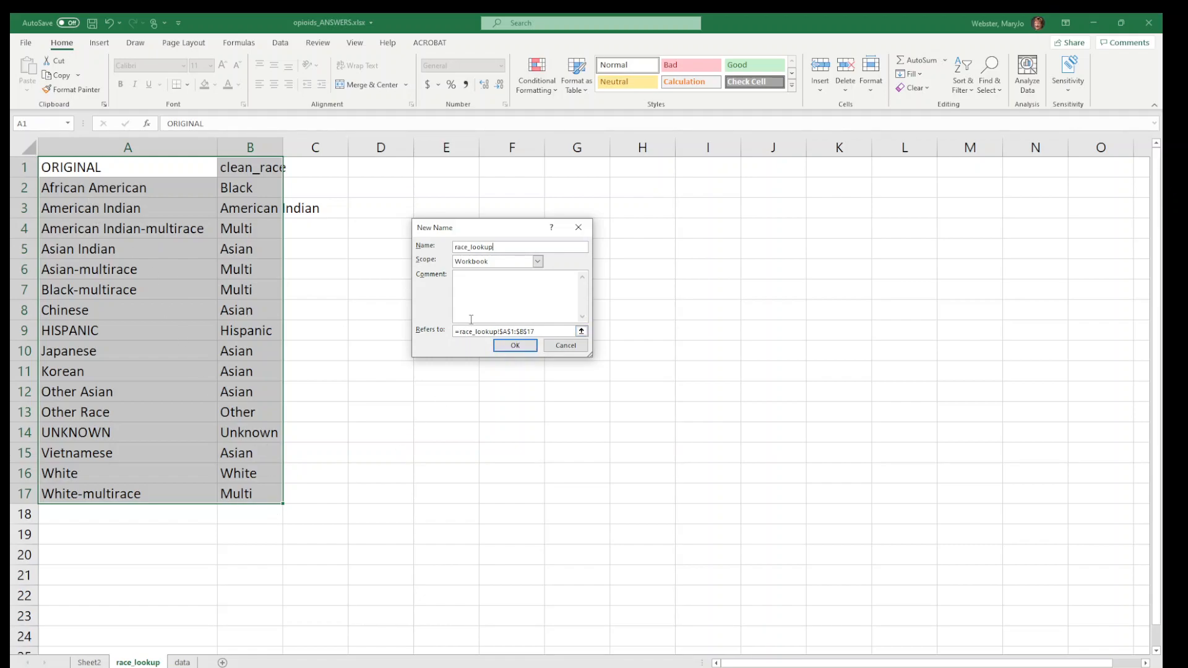
left_click(516, 345)
left_click(87, 440)
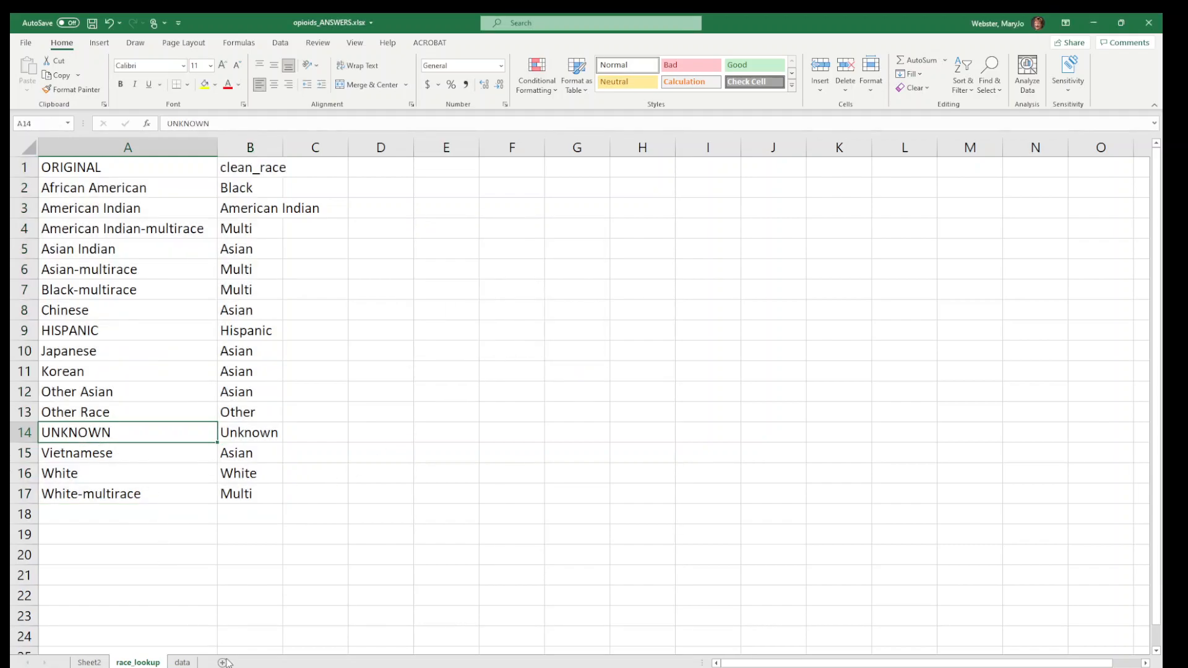
On the data sheet, insert a column between NEW_RACE and AGEYEARS and give it the header CLEAN_RACE.
left_click(183, 663)
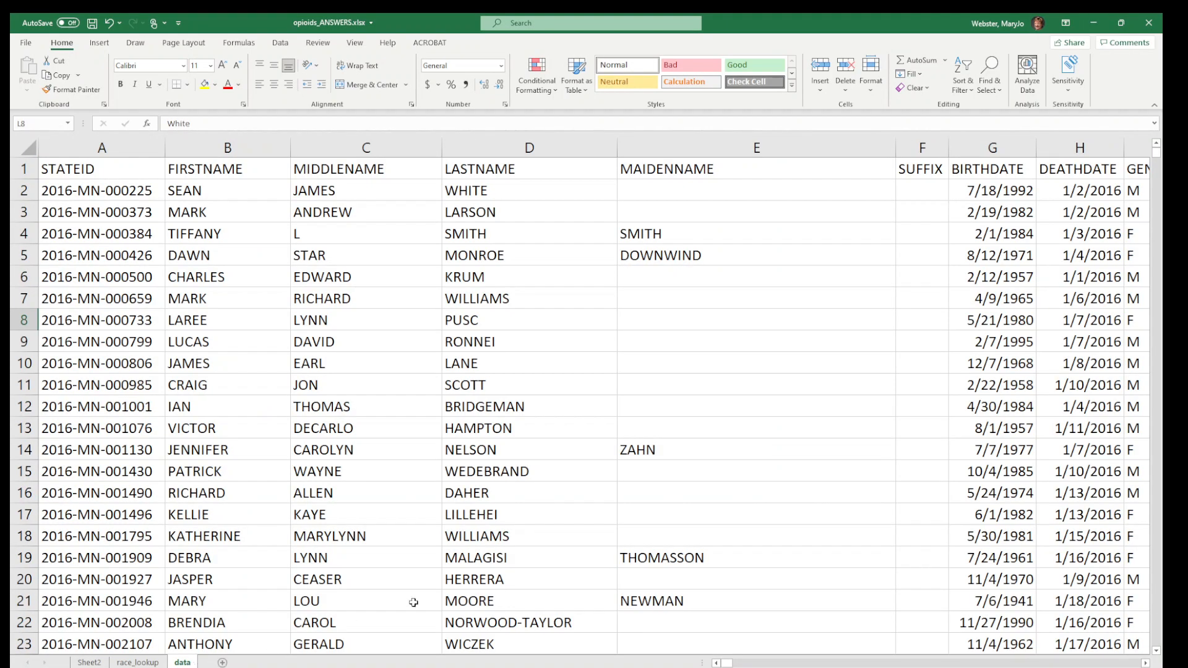
left_click(681, 320)
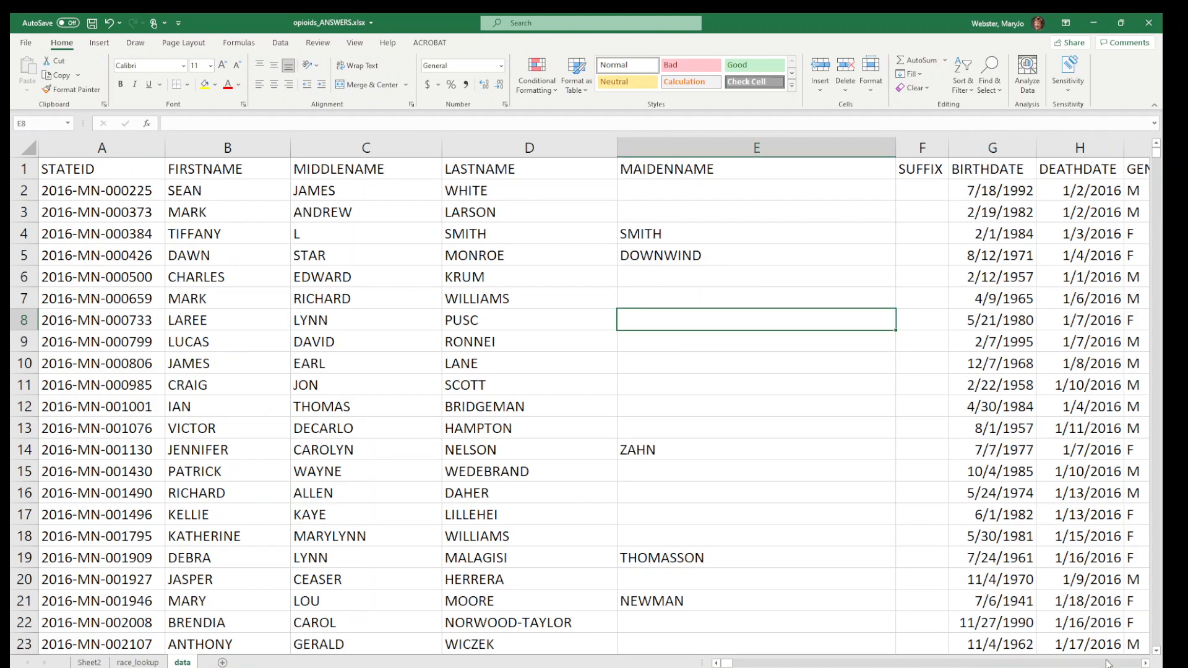
left_click(1144, 663)
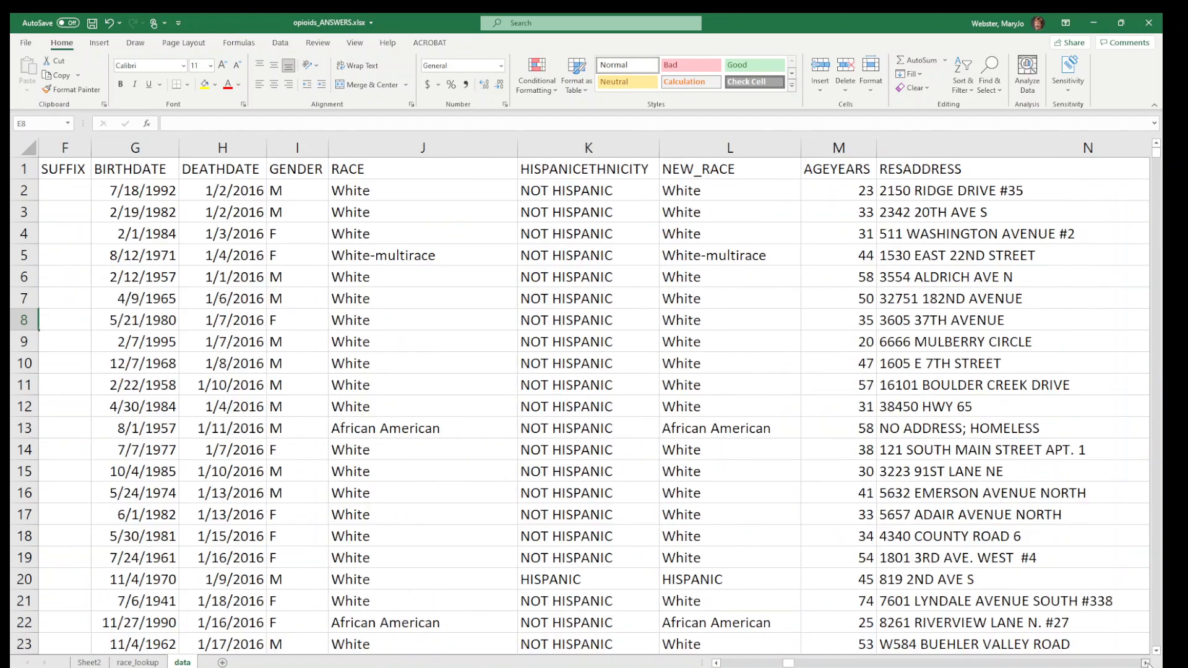
left_click(1144, 664)
left_click(1145, 664)
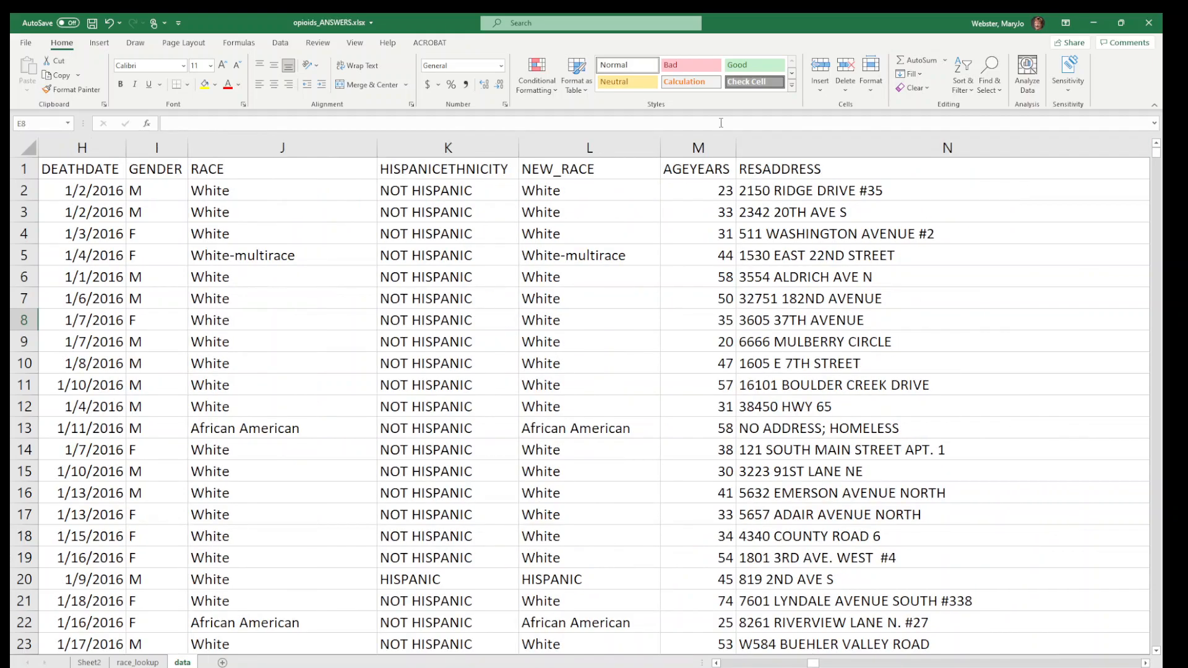
left_click(681, 148)
right_click(679, 147)
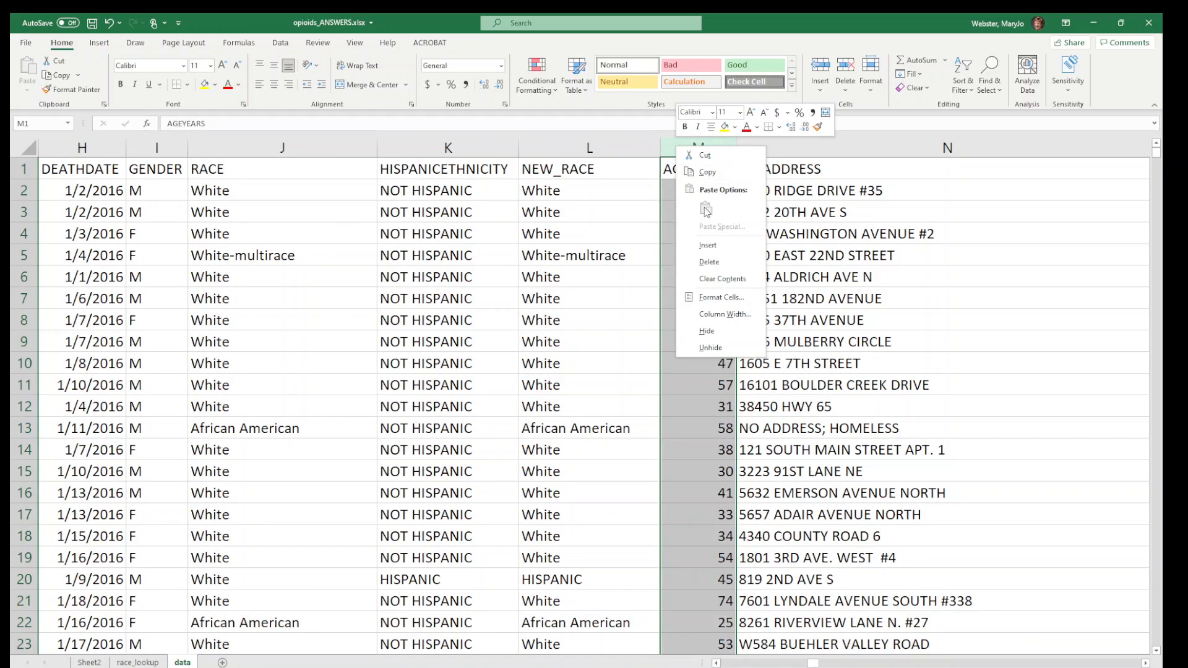
left_click(708, 245)
left_click(701, 167)
type("CLEAN_RACE")
key("Return")
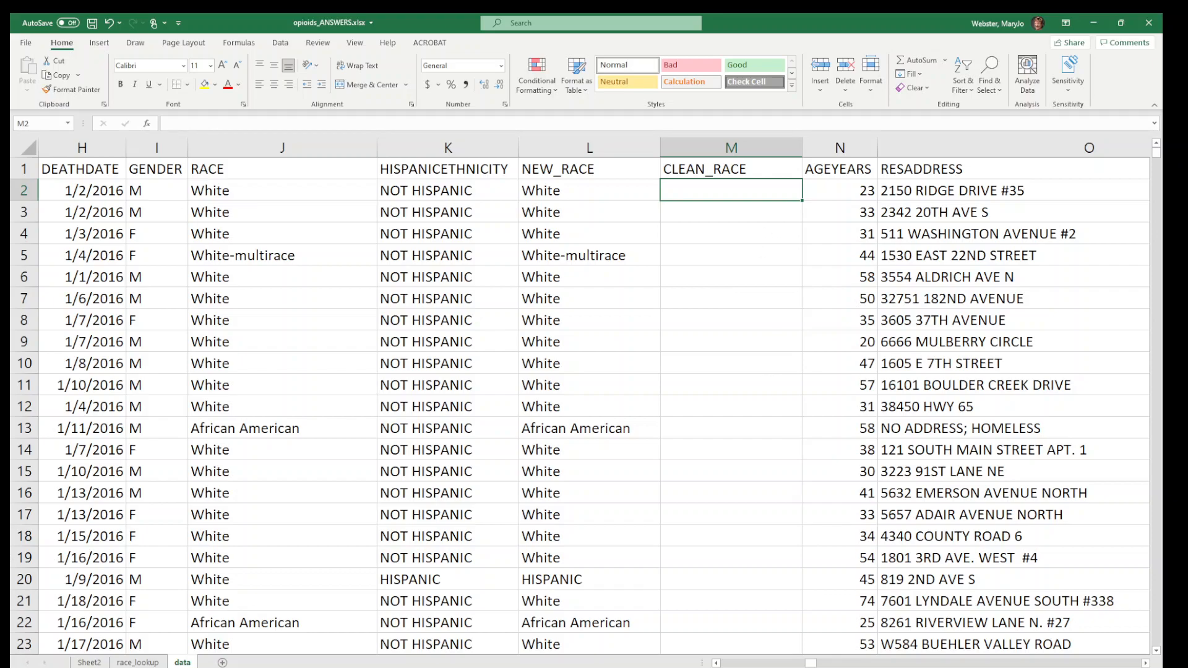
Enter the formula =VLOOKUP(L2, race_lookup, 2, false) in M2 to look up the clean race for NEW_RACE.
scroll(731, 396, "up", 2)
scroll(844, 380, "up", 1)
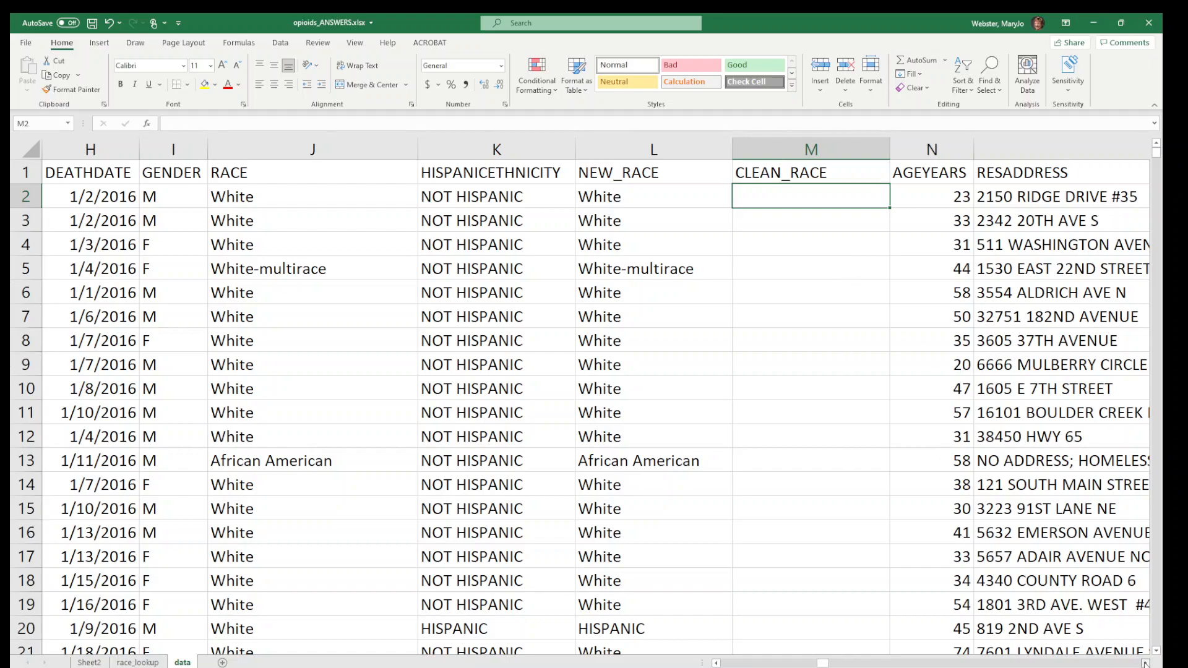
scroll(776, 554, "right", 2)
type("=VLOOKUP(")
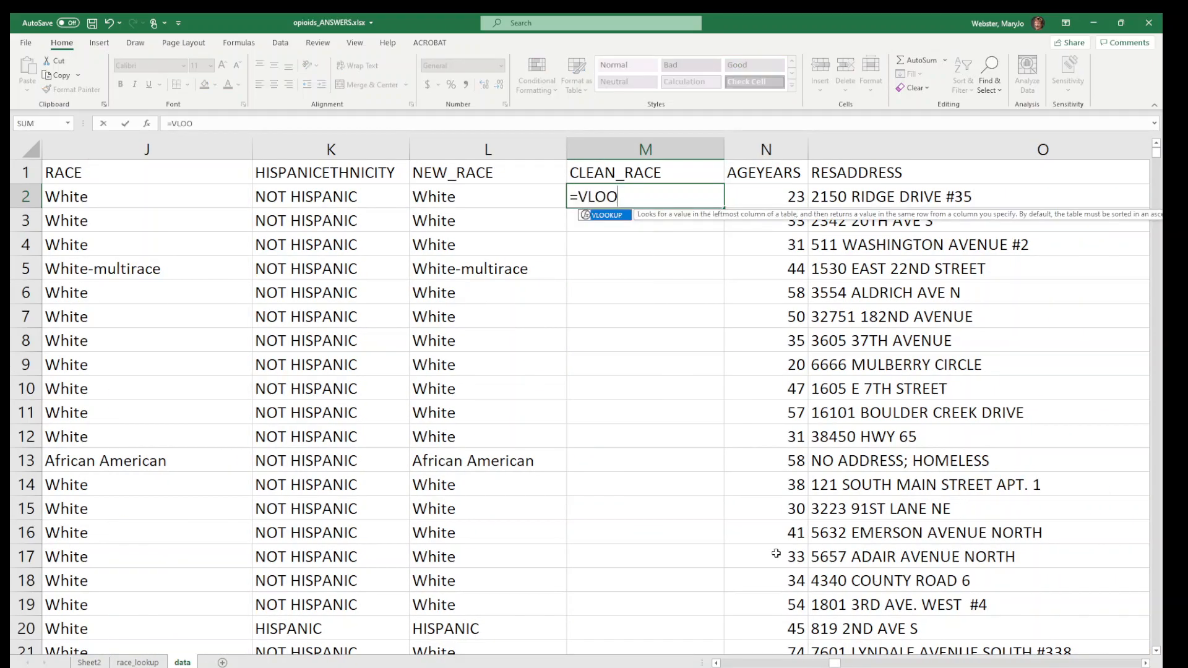
left_click(451, 195)
type(",")
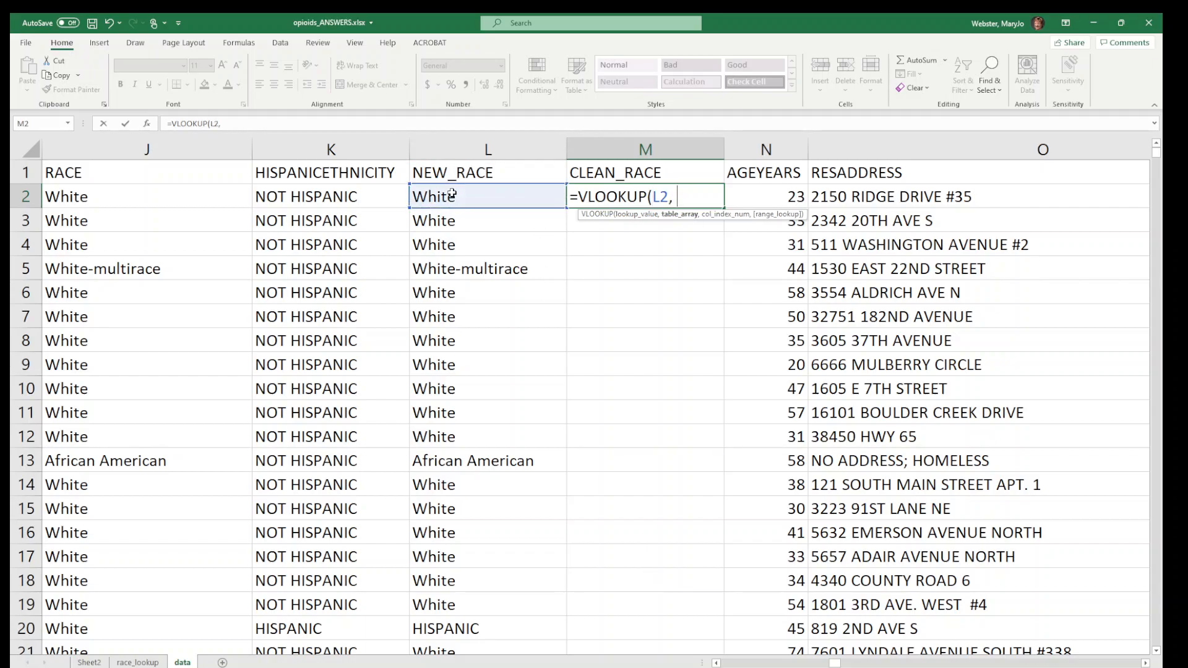
type(" race_")
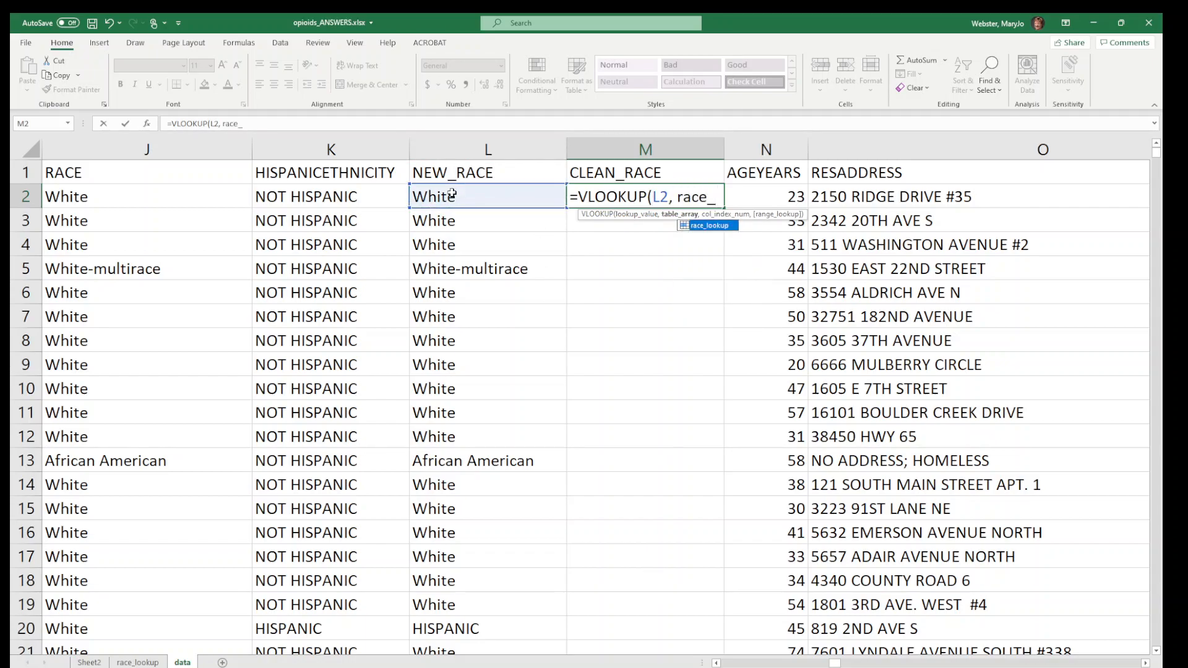
key("Tab")
type(", ")
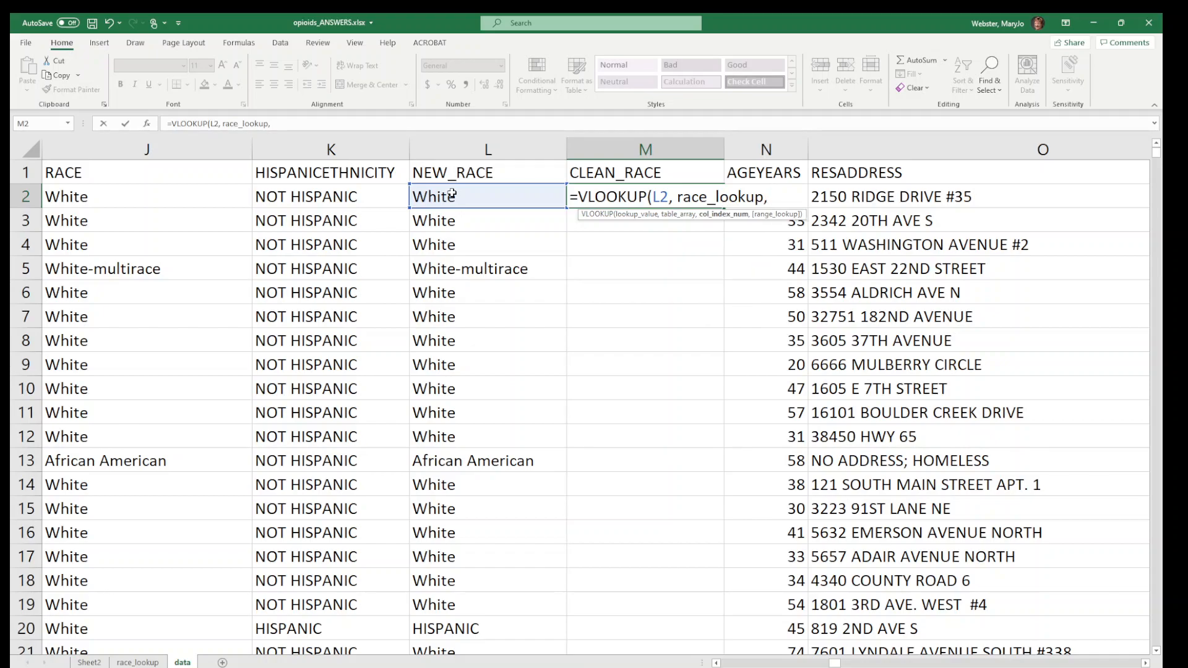
type("2,")
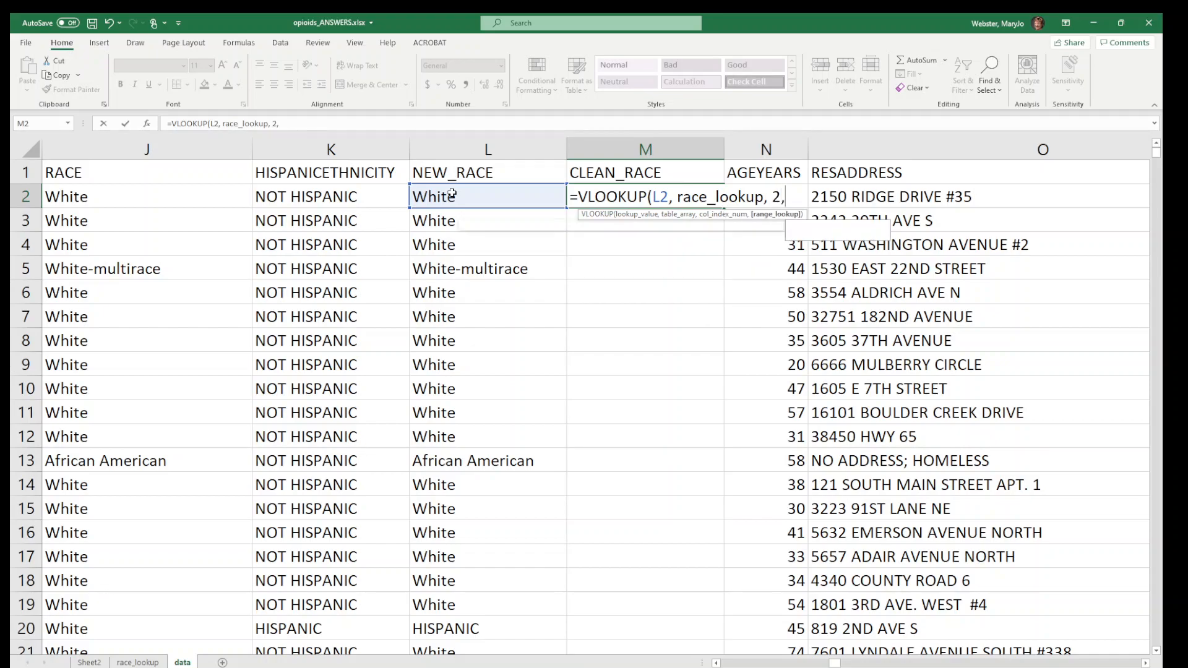
type(" false)")
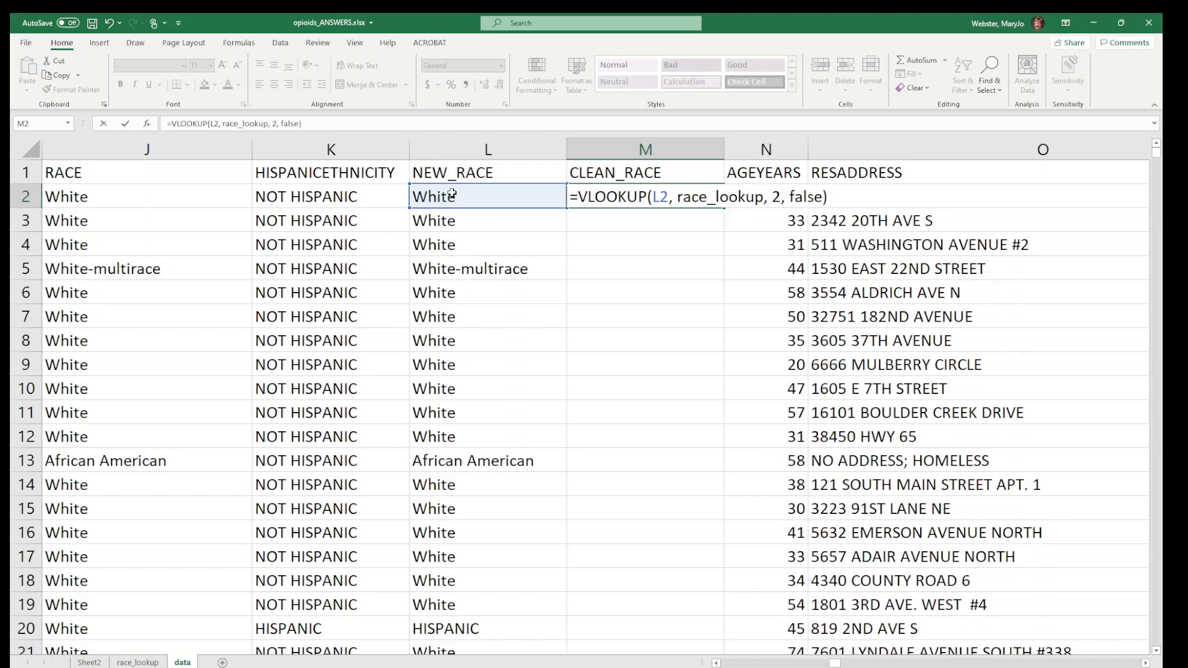
key("Return")
Fill the CLEAN_RACE formula from M2 down to the last data row and jump to the end of the filled range.
left_click(697, 198)
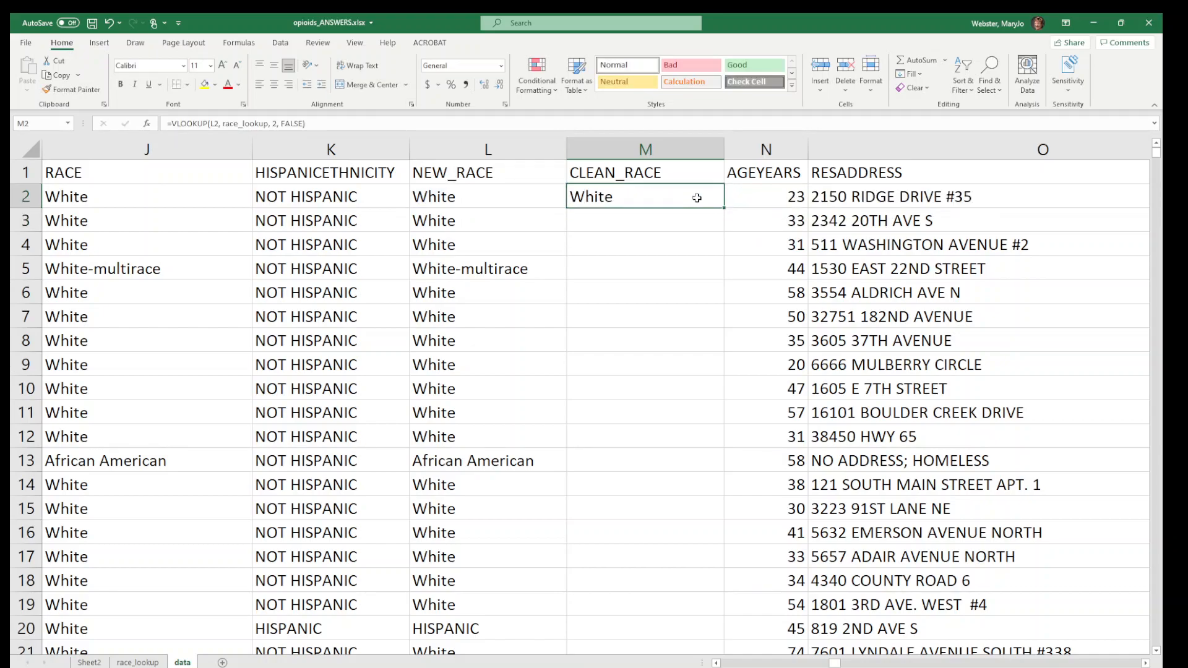
double_click(725, 208)
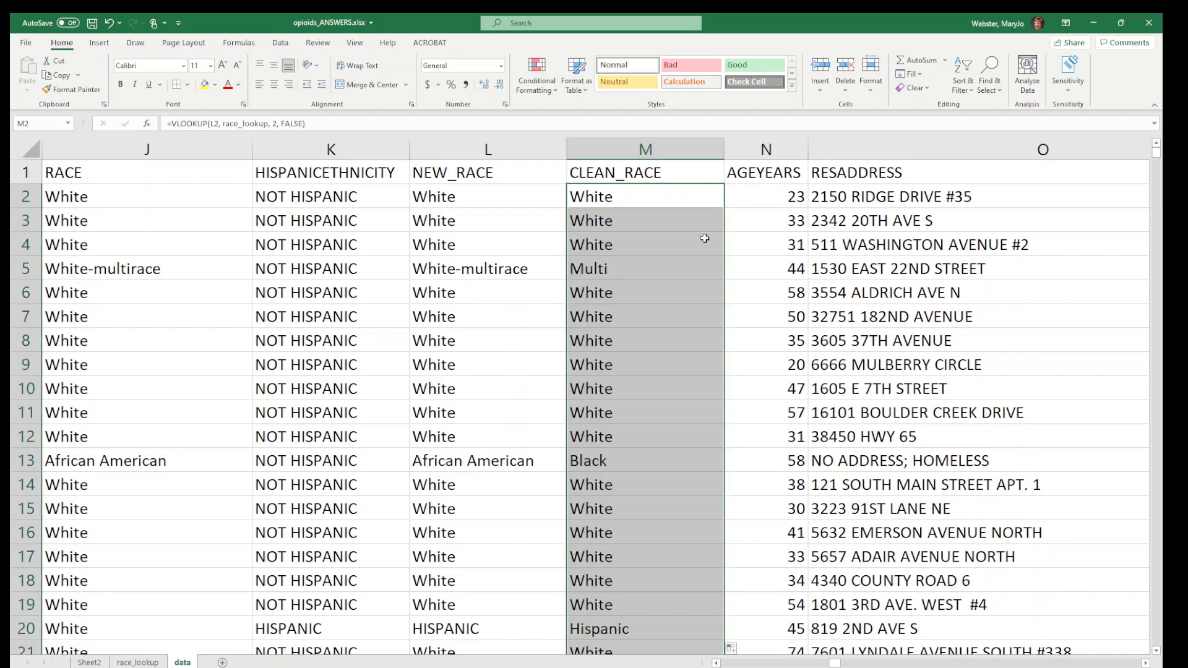
key("ctrl+period")
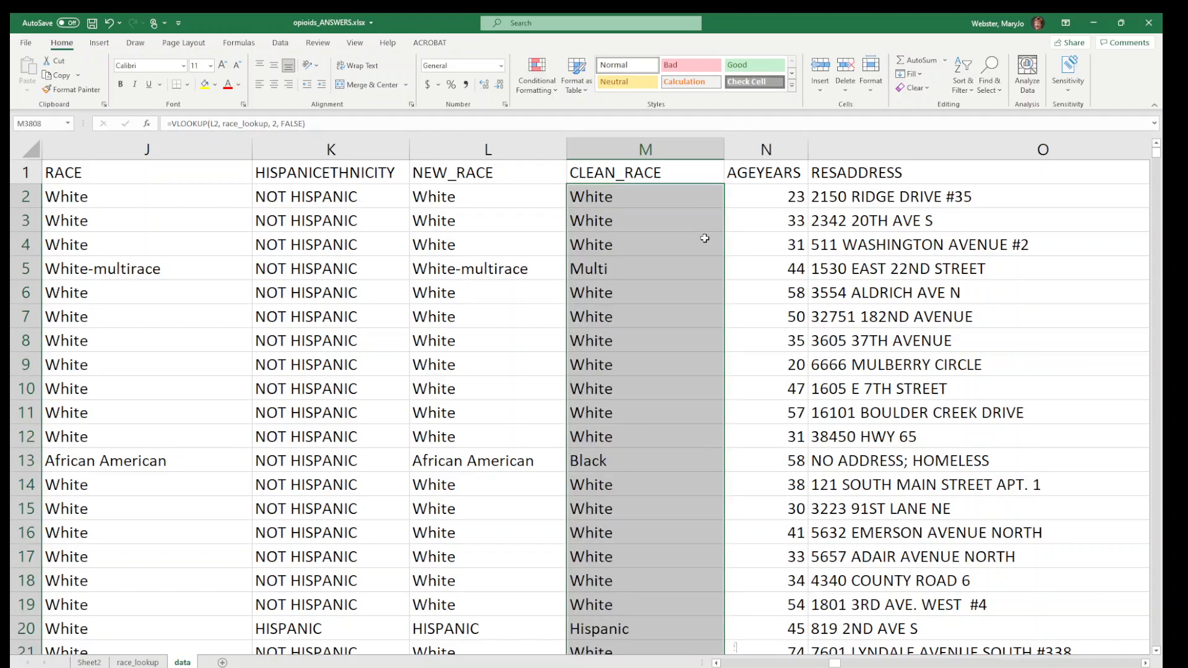
Return to the CLEAN_RACE header, turn on filtering for the data and check the list of distinct CLEAN_RACE categories.
scroll(706, 297, "down", 3)
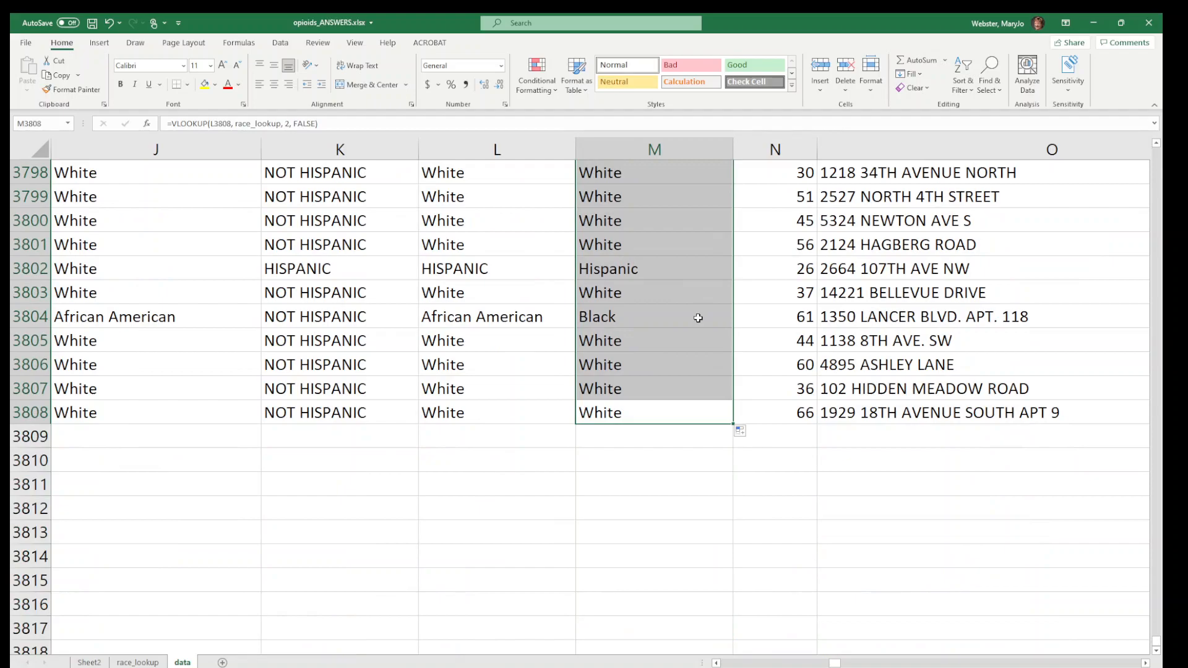
key("ctrl+Home")
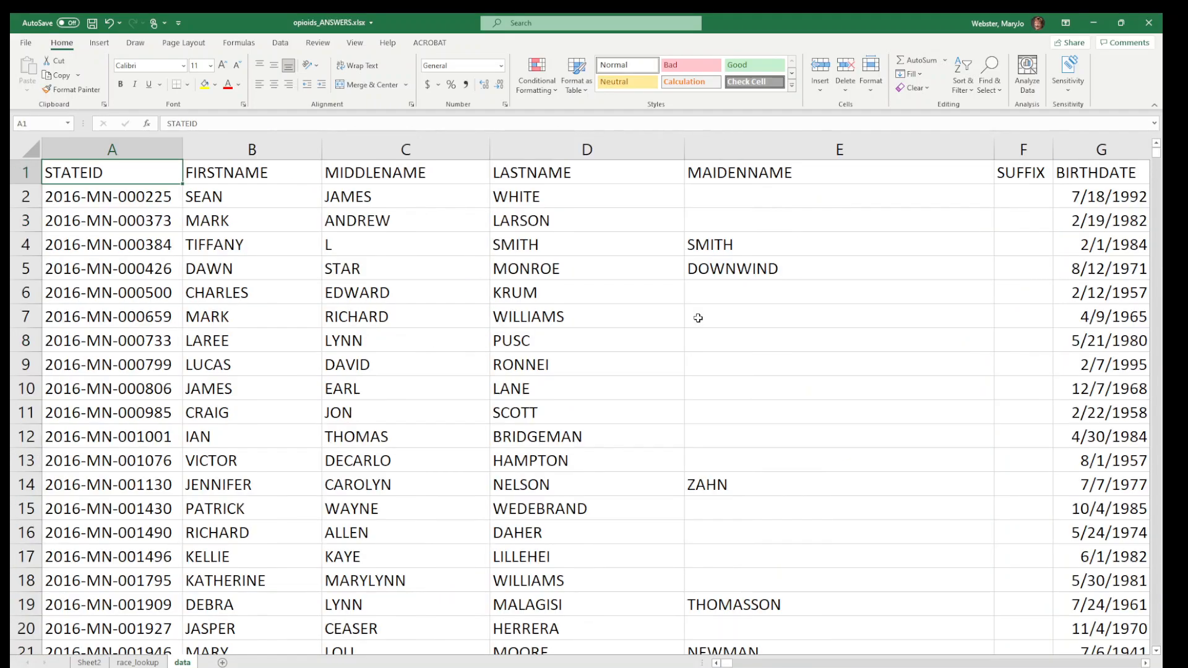
key("Right")
key("Right")
key("Right")
key("Right")
key("Right")
key("Right")
key("Right")
key("Right")
key("Right")
key("Right")
key("Right")
key("Right")
key("Right")
key("Right")
key("Right")
key("Left")
key("Left")
key("Left")
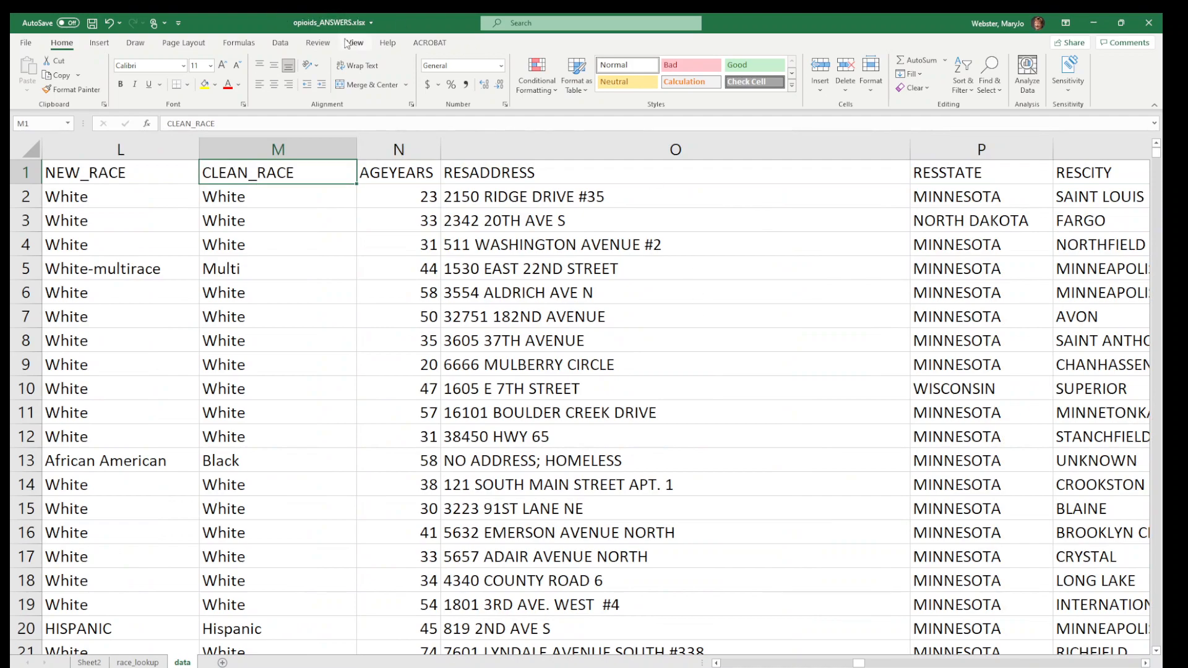
left_click(281, 44)
left_click(643, 87)
left_click(351, 177)
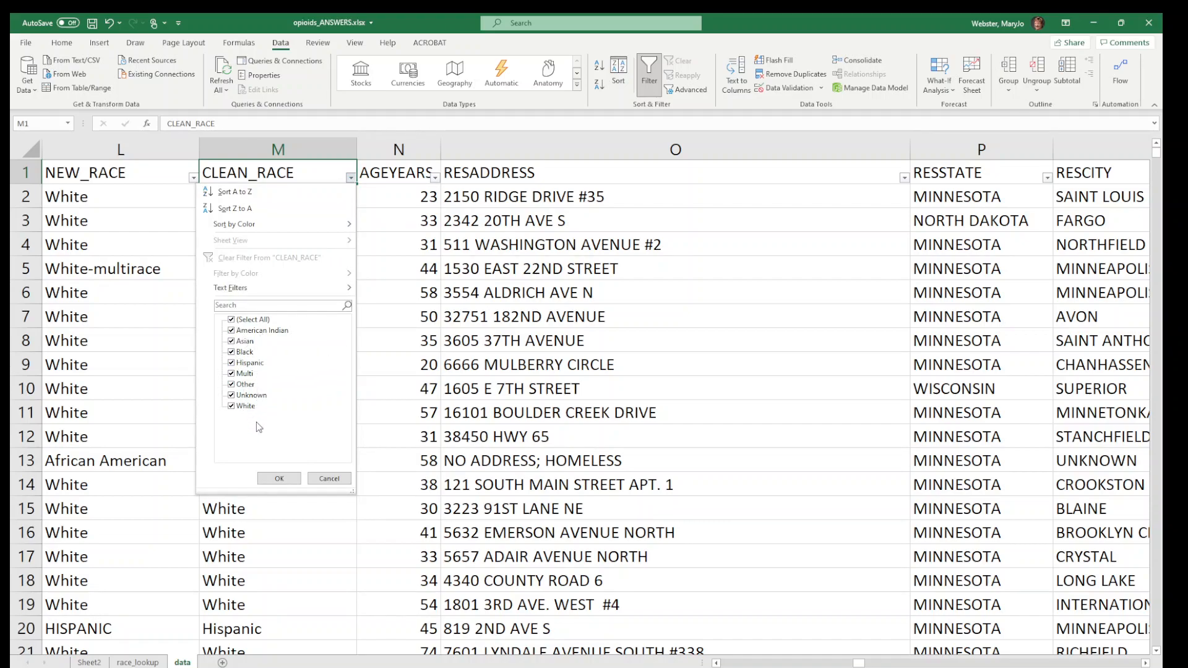
left_click(280, 478)
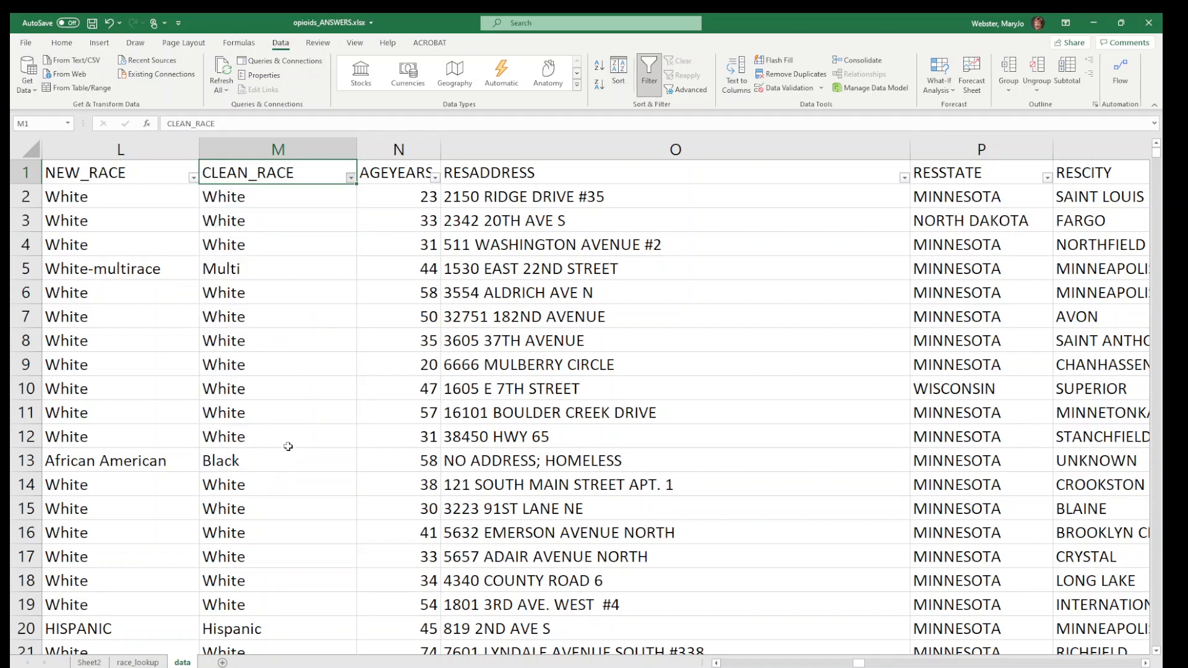
Replace the lookup formulas in the entire CLEAN_RACE column with their values by copying it and pasting values in place.
left_click(278, 268)
left_click(282, 148)
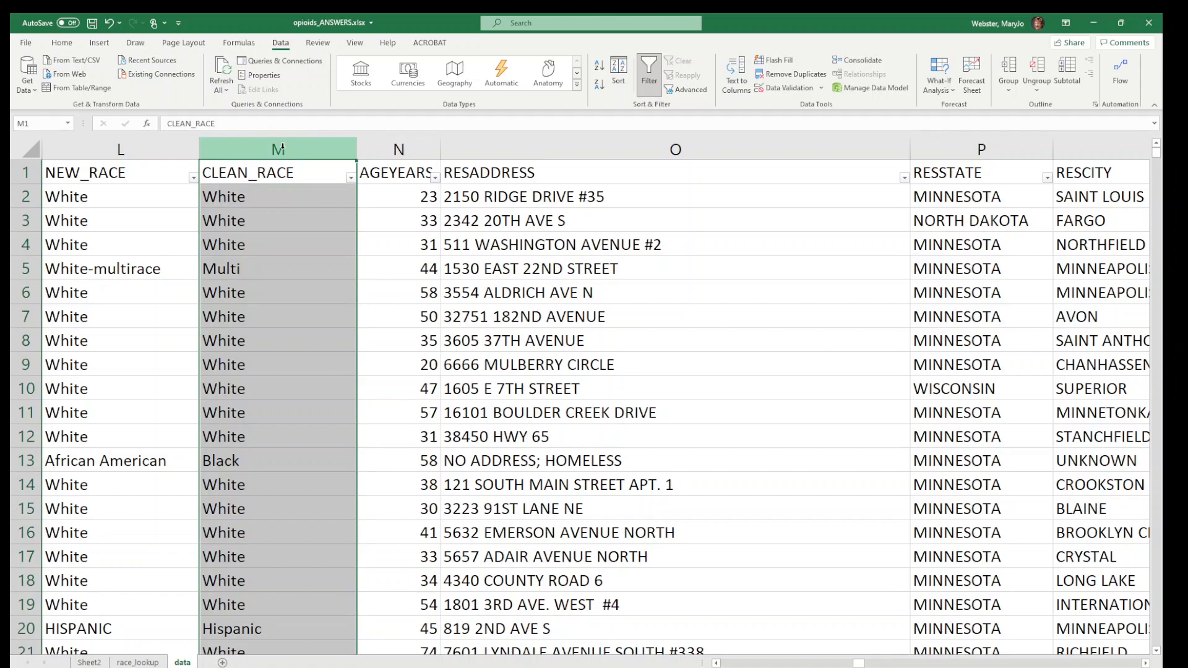
left_click(246, 244)
left_click(267, 147)
right_click(268, 147)
left_click(297, 177)
right_click(271, 187)
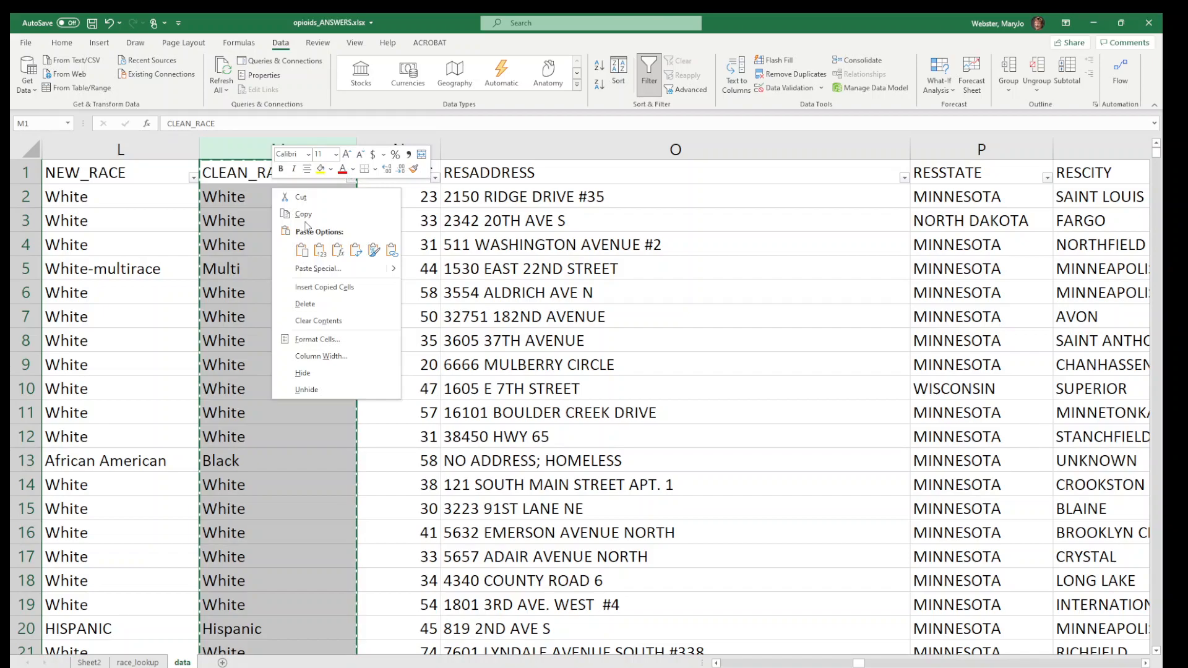
left_click(320, 250)
left_click(339, 275)
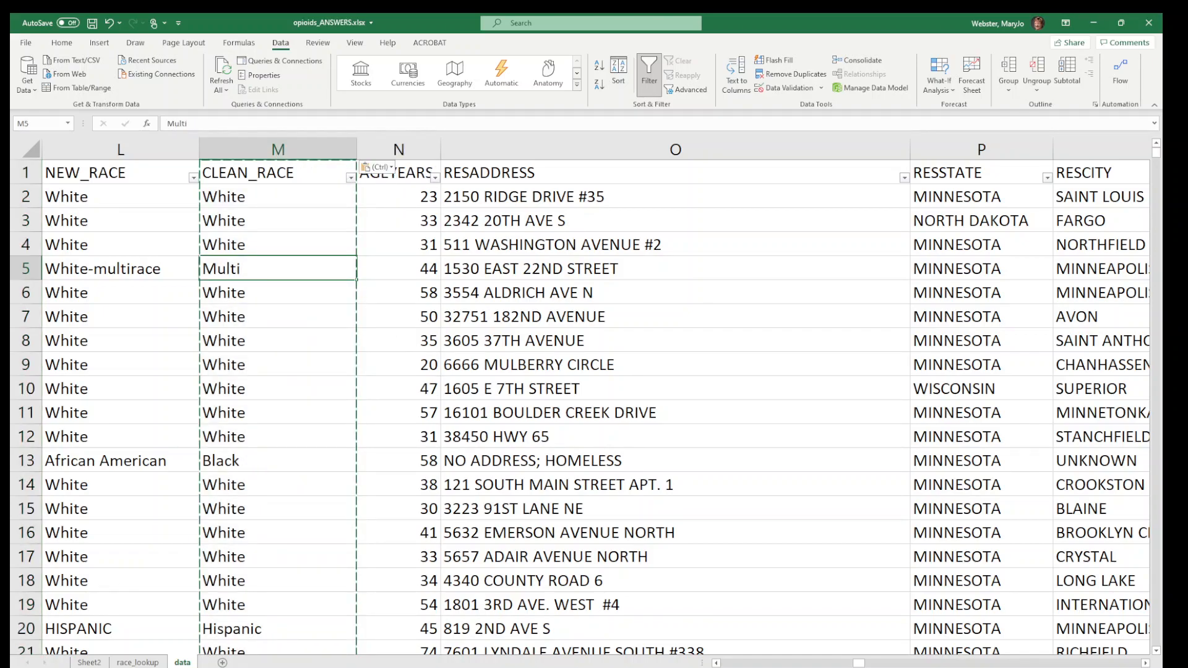
Turn off filtering on the data sheet.
left_click(717, 663)
left_click(716, 663)
left_click(489, 265)
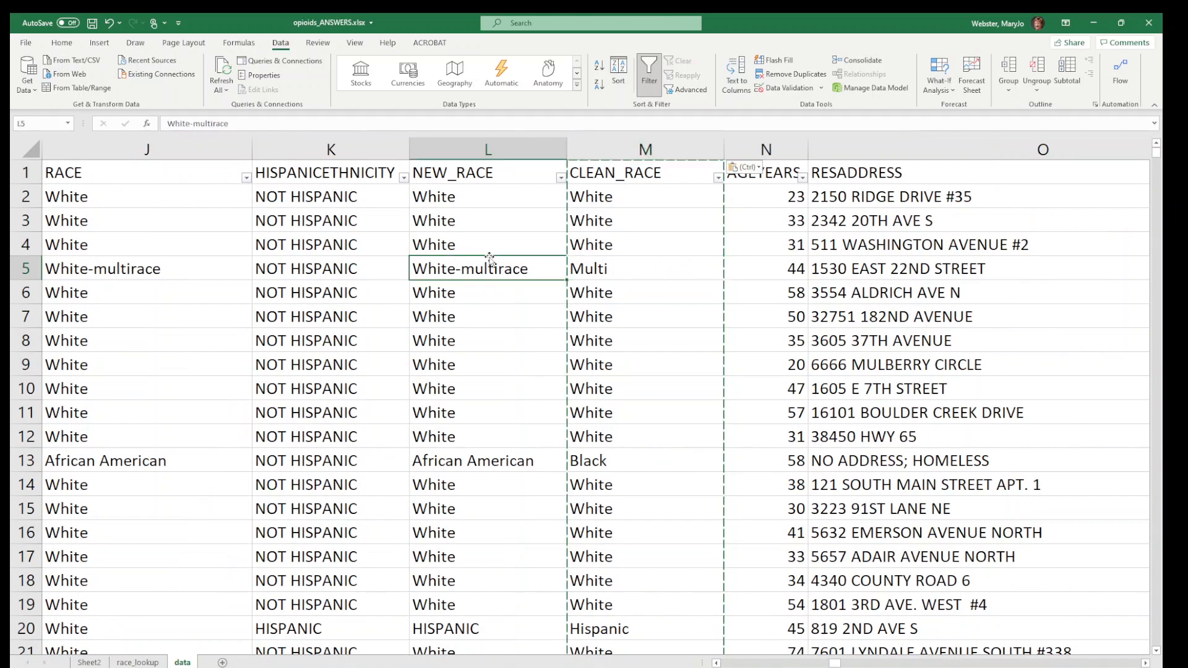
left_click_drag(485, 151, 175, 158)
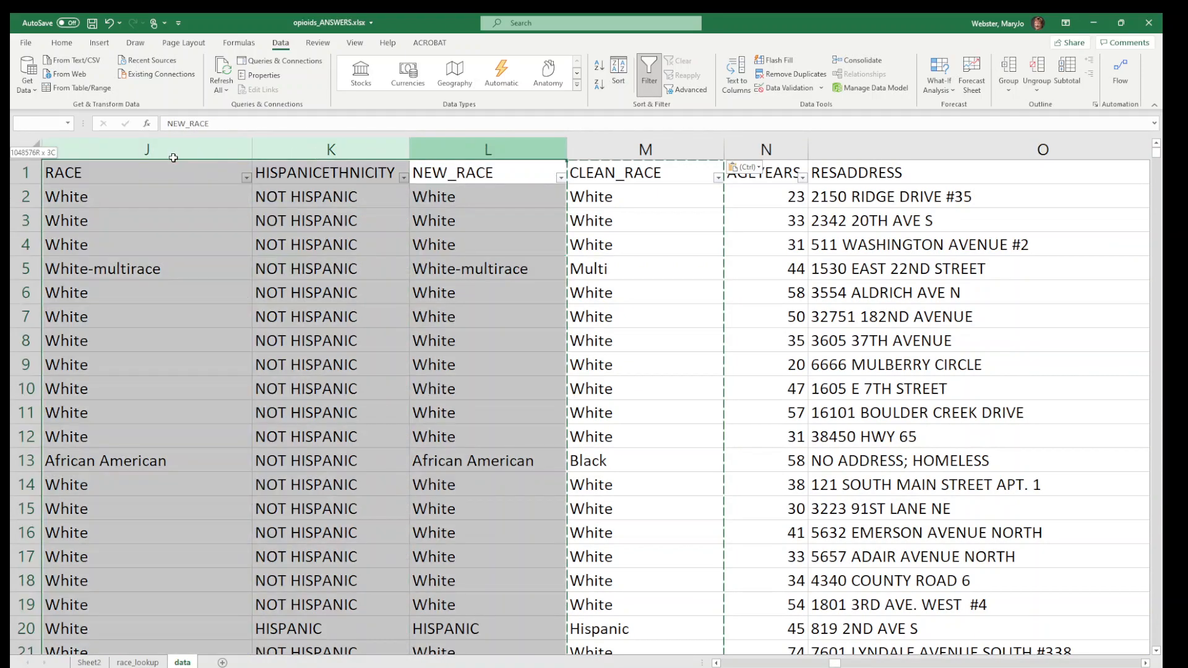
left_click(716, 663)
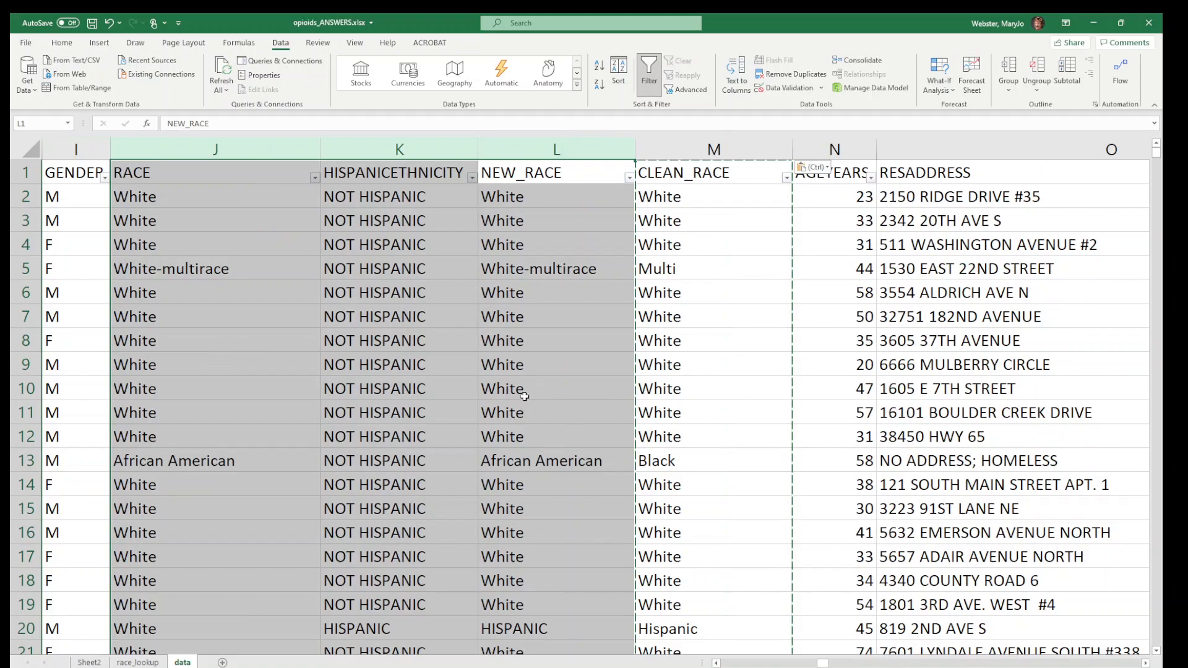
left_click(650, 74)
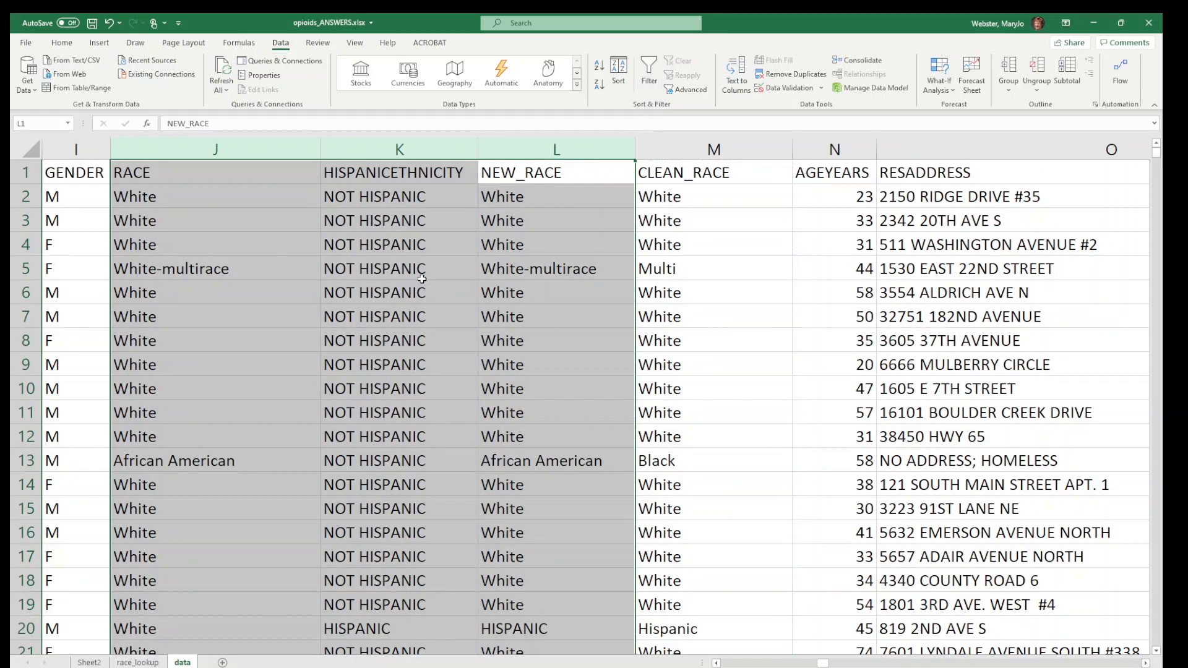
Hide the RACE, HISPANICETHNICITY and NEW_RACE columns (J through L).
left_click_drag(554, 139, 214, 147)
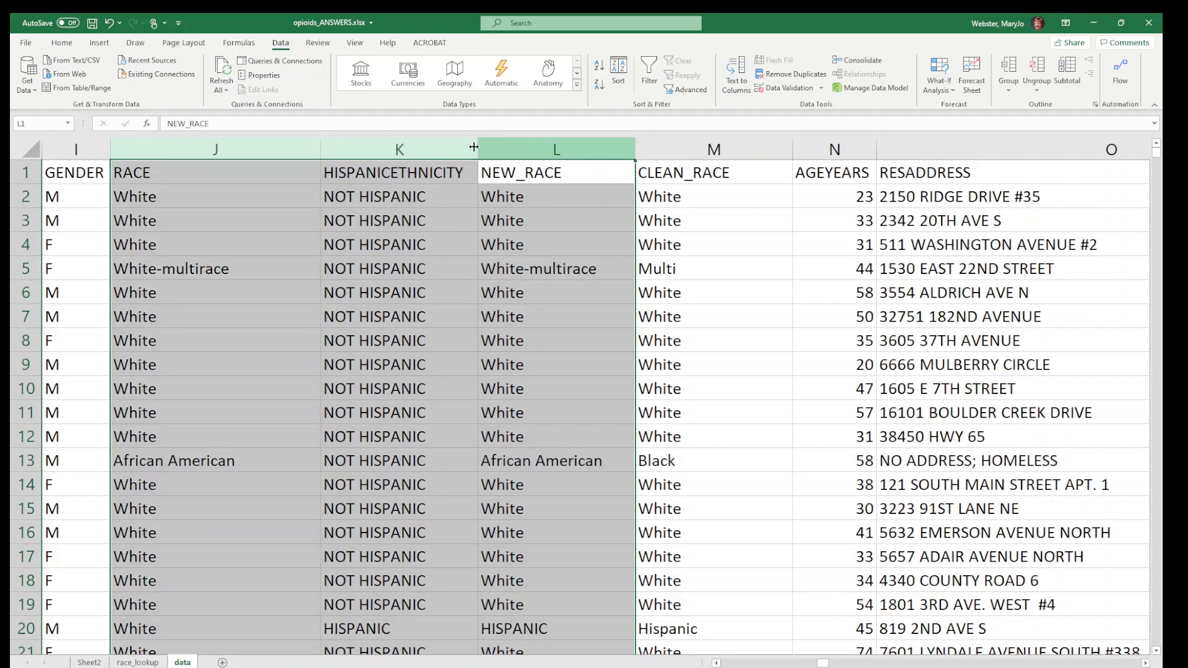
right_click(238, 151)
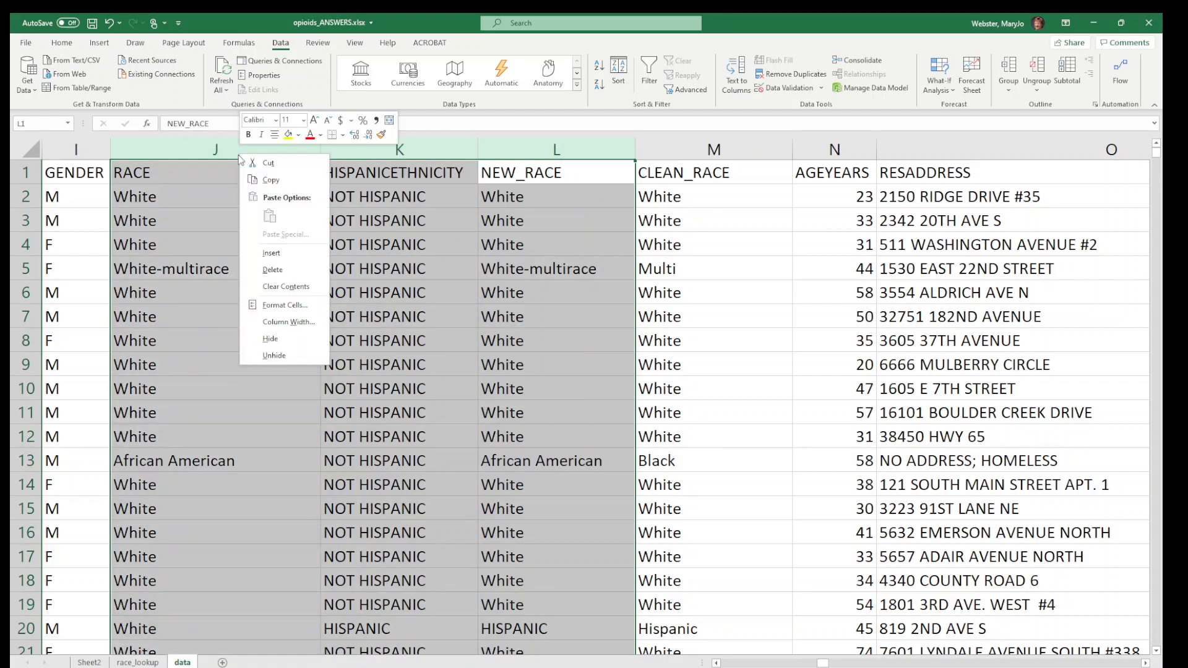
left_click(297, 339)
left_click(199, 290)
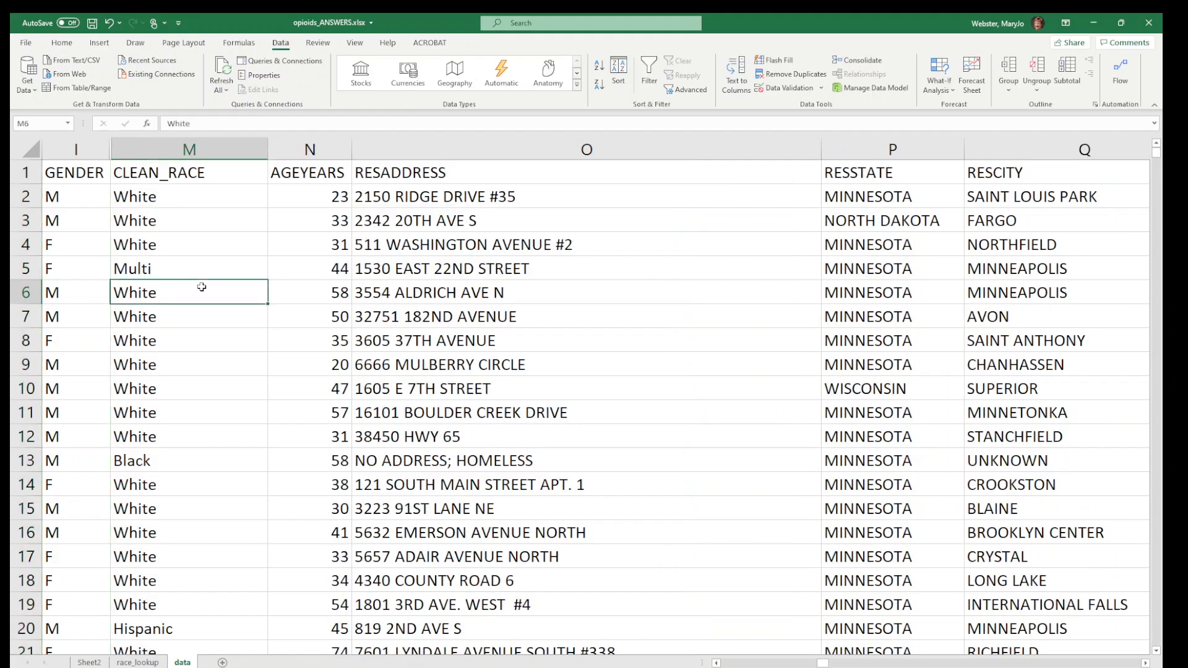
Try to unhide the columns between GENDER and CLEAN_RACE.
left_click(716, 664)
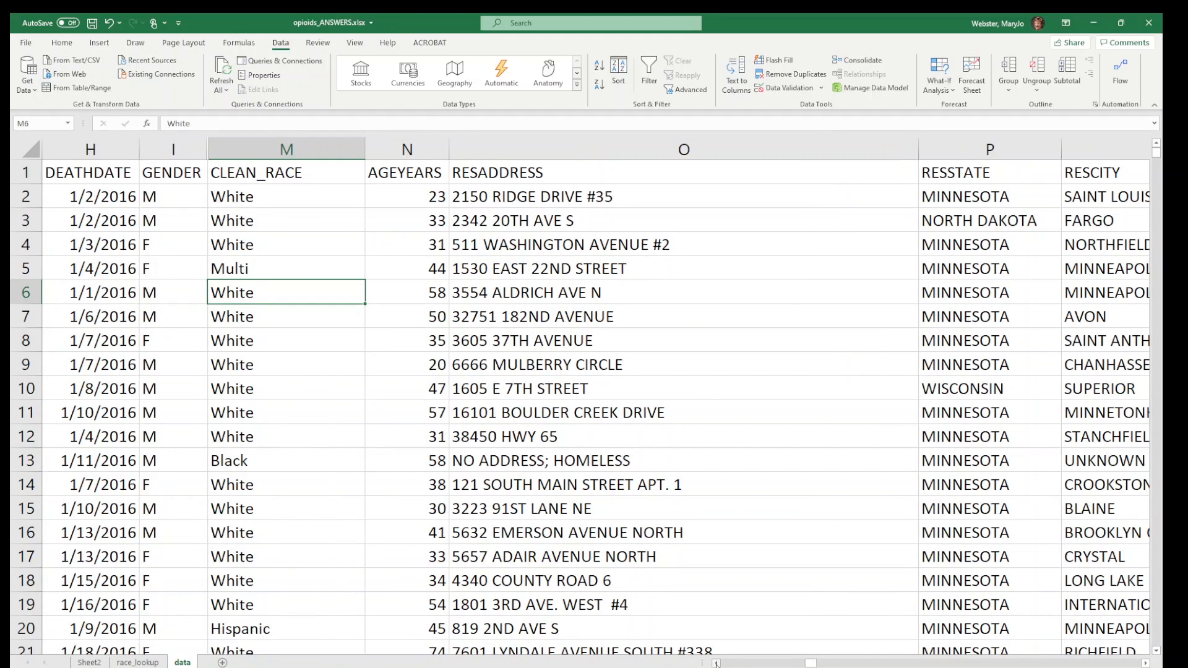
left_click(717, 663)
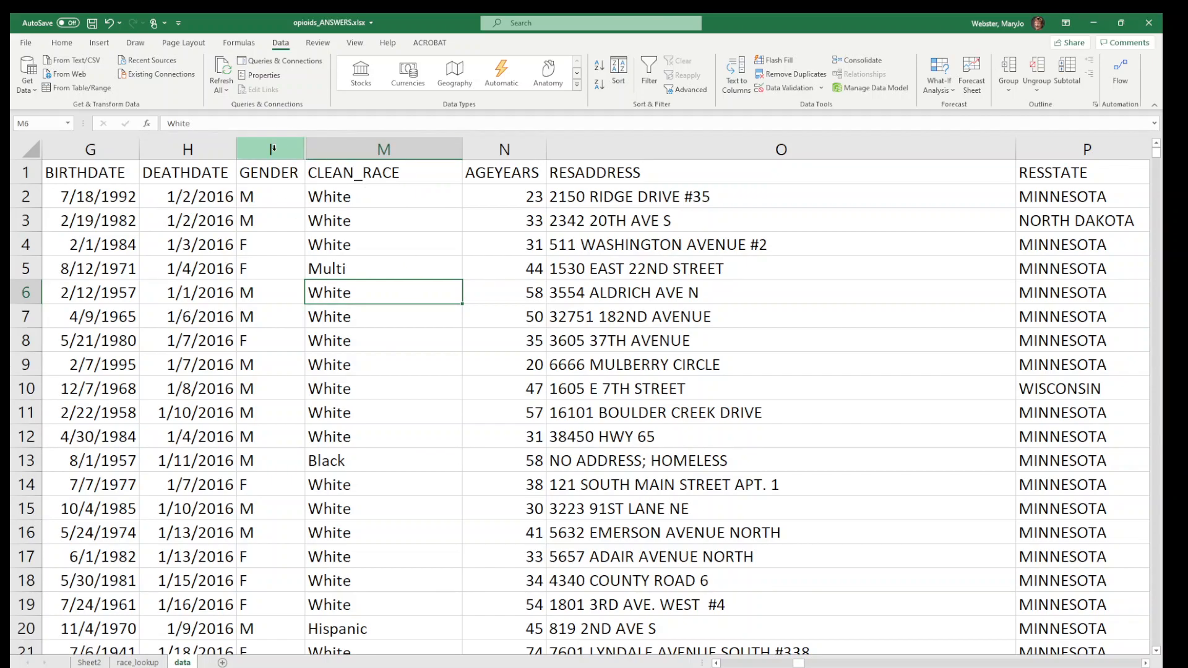
left_click(272, 149)
left_click_drag(273, 150, 394, 147)
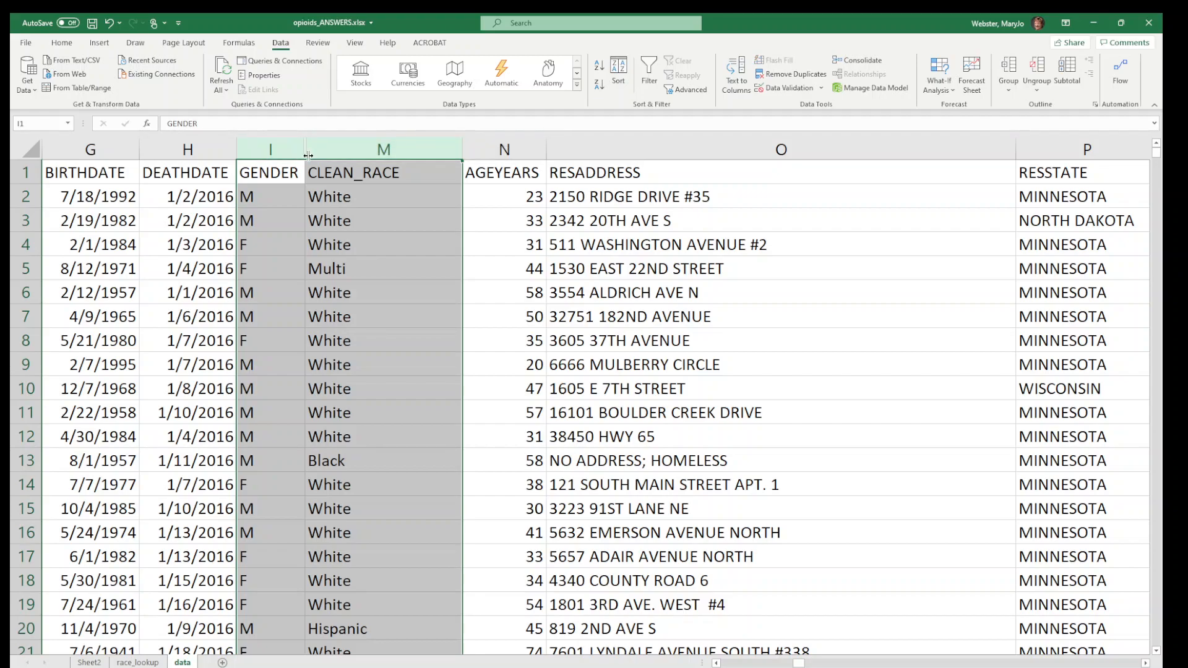
right_click(283, 151)
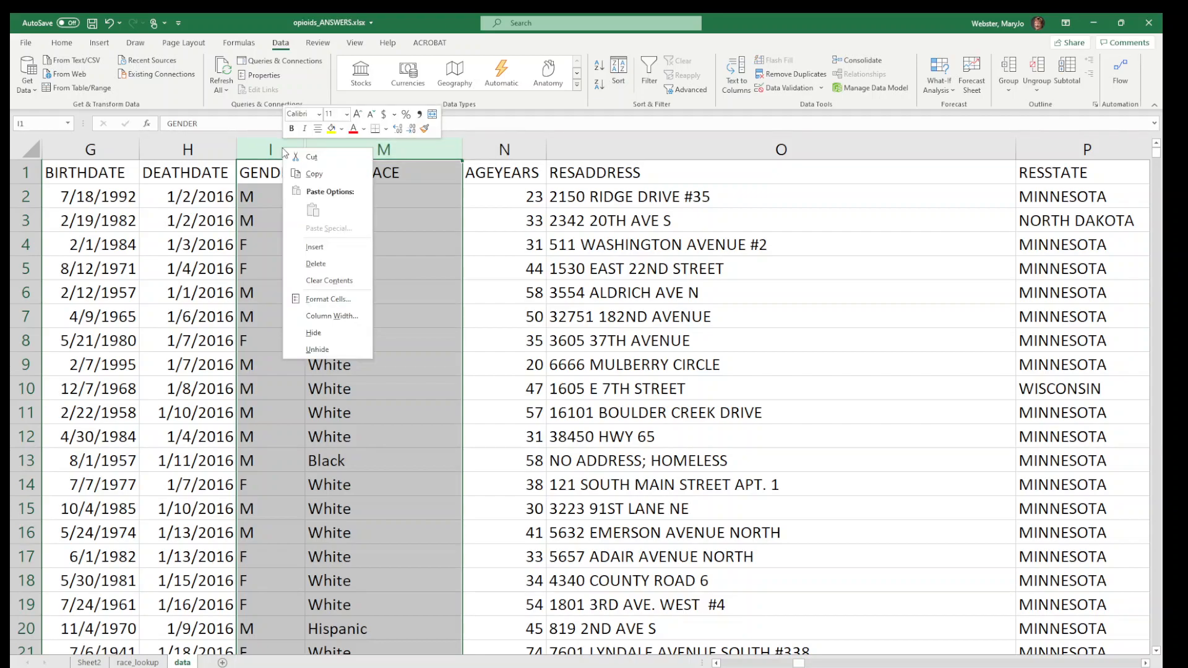
left_click(318, 349)
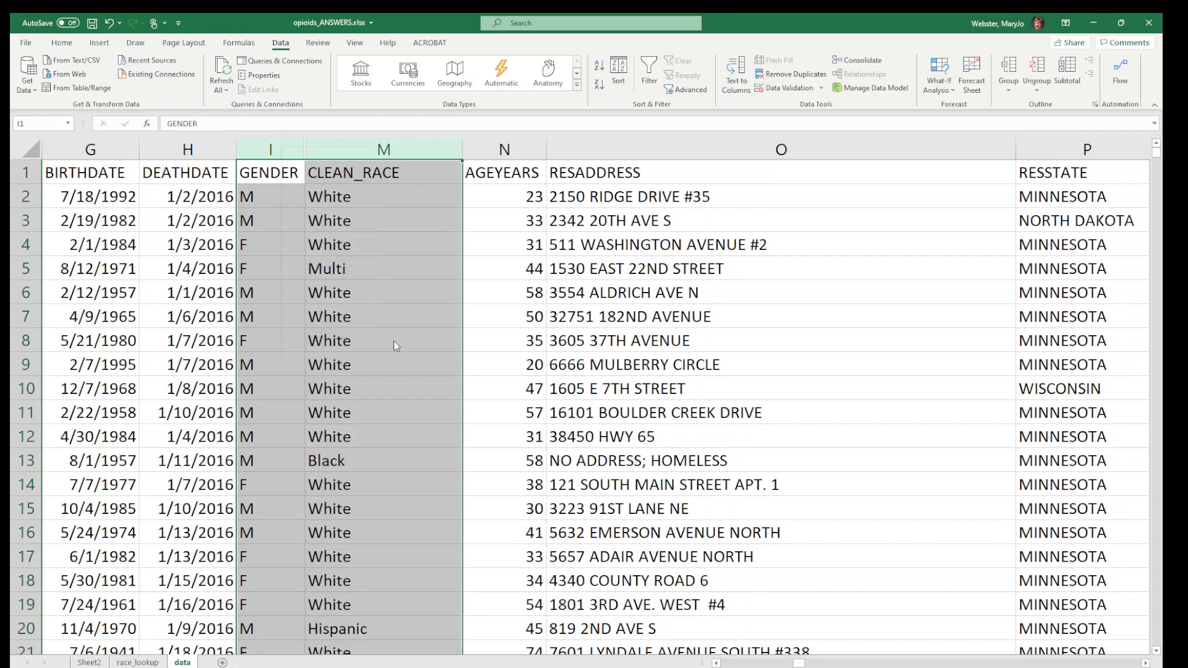
left_click(451, 357)
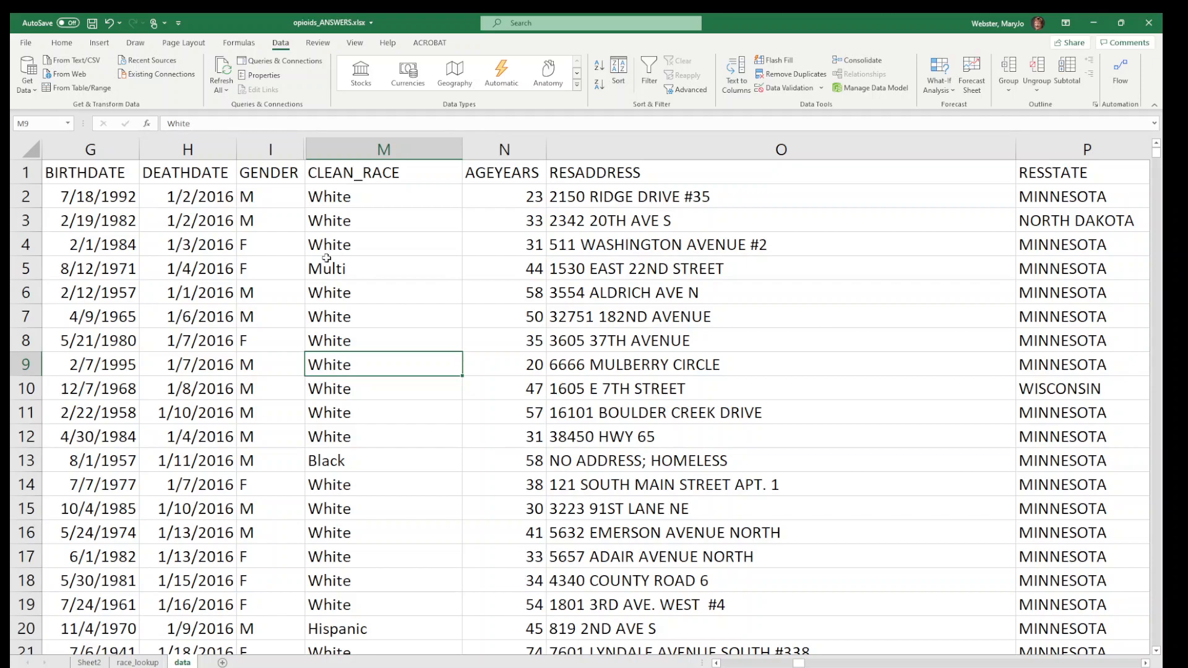
Insert a PivotTable from the data on a new sheet and refresh it to bring CLEAN_RACE into the field list.
left_click(347, 266)
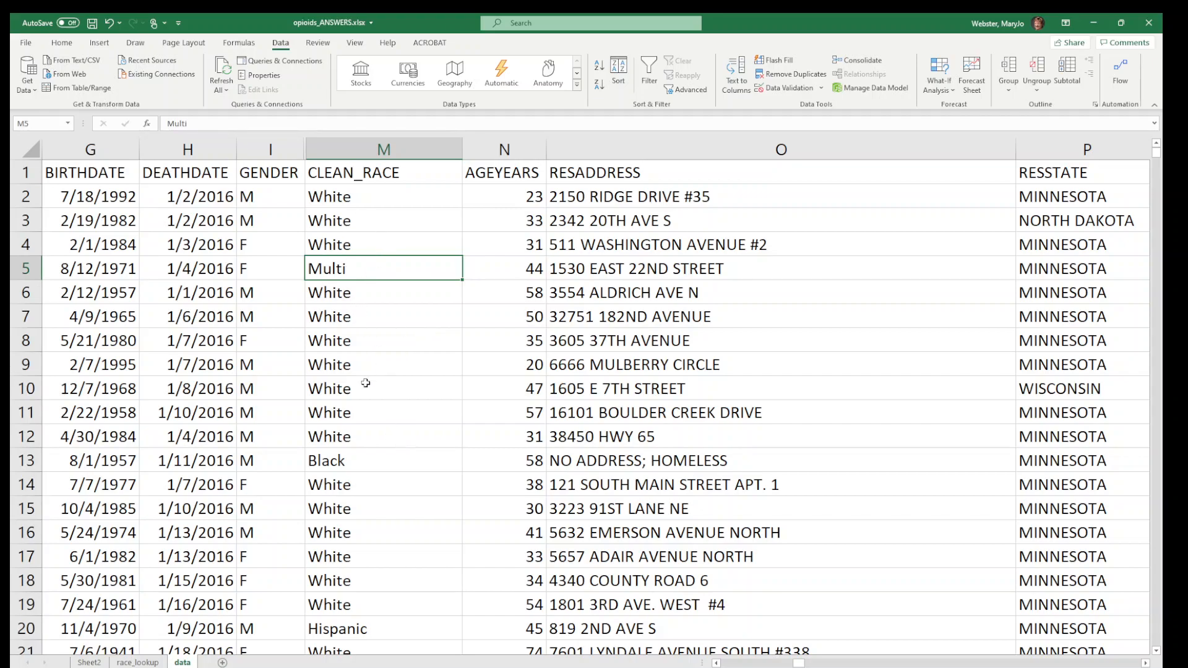
left_click(99, 42)
left_click(31, 68)
left_click(640, 439)
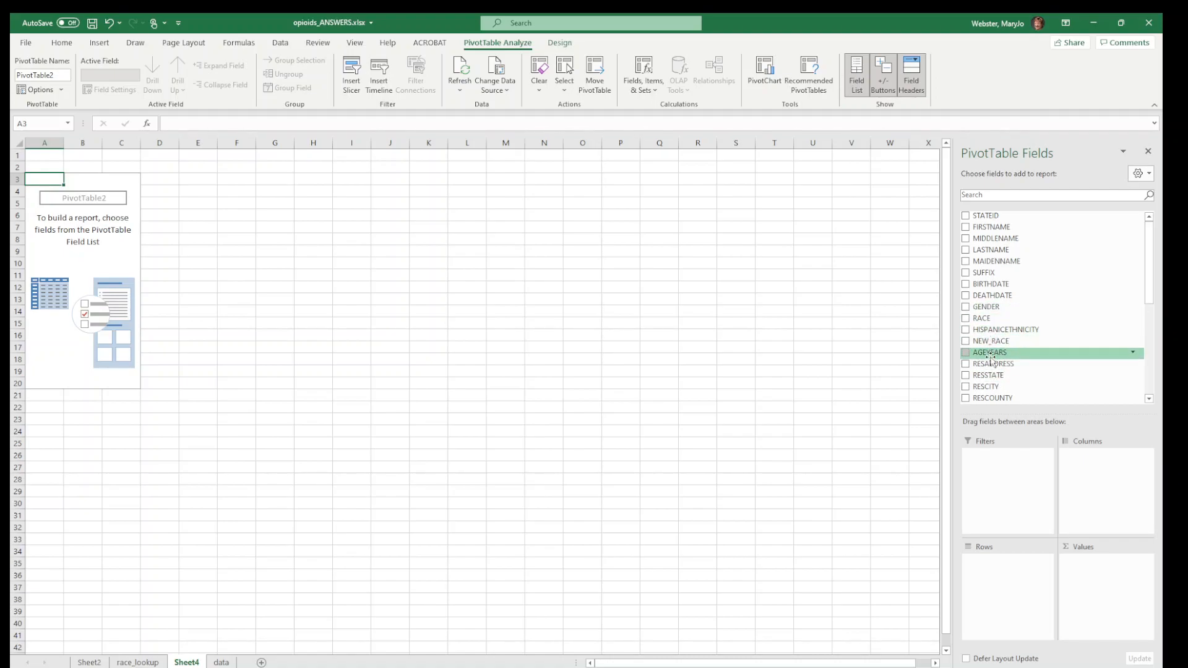
left_click(454, 69)
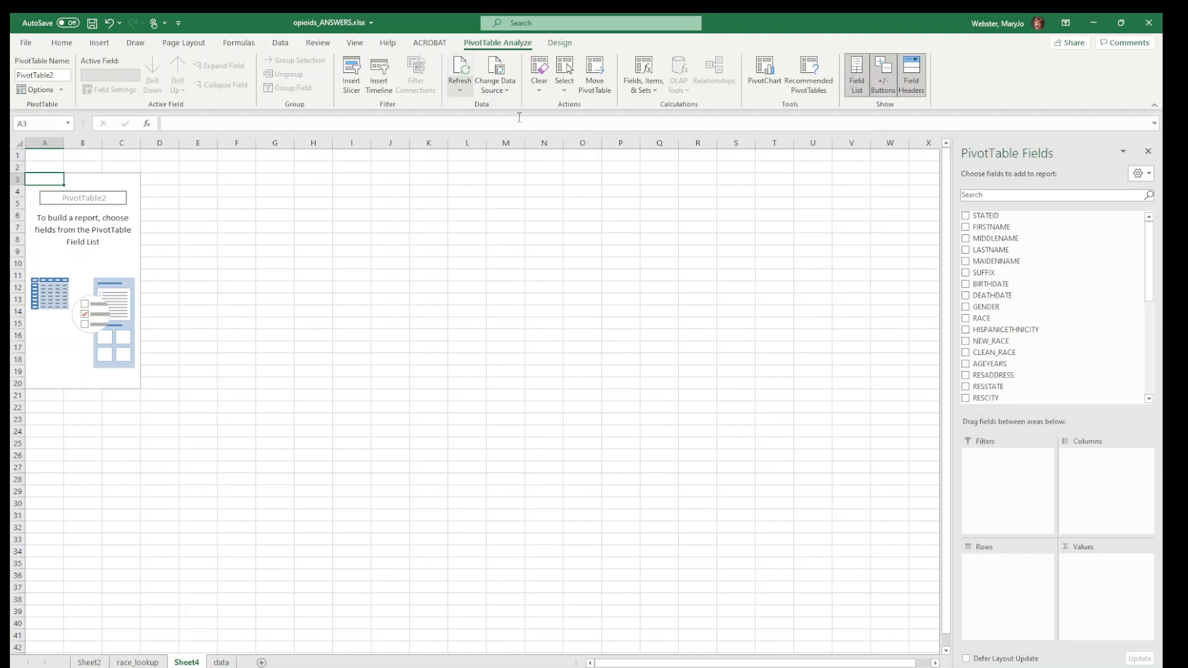
Add CLEAN_RACE to the PivotTable's rows and values, and show its count as % of Grand Total.
left_click_drag(1002, 352, 1010, 594)
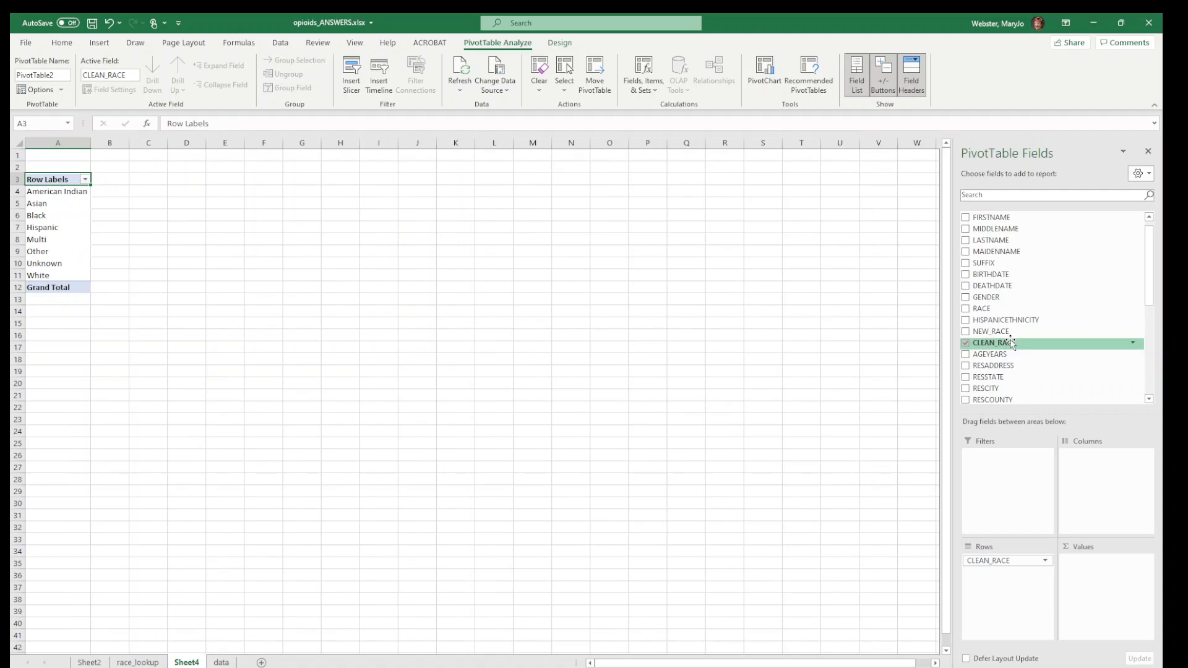
left_click_drag(1012, 345, 1111, 598)
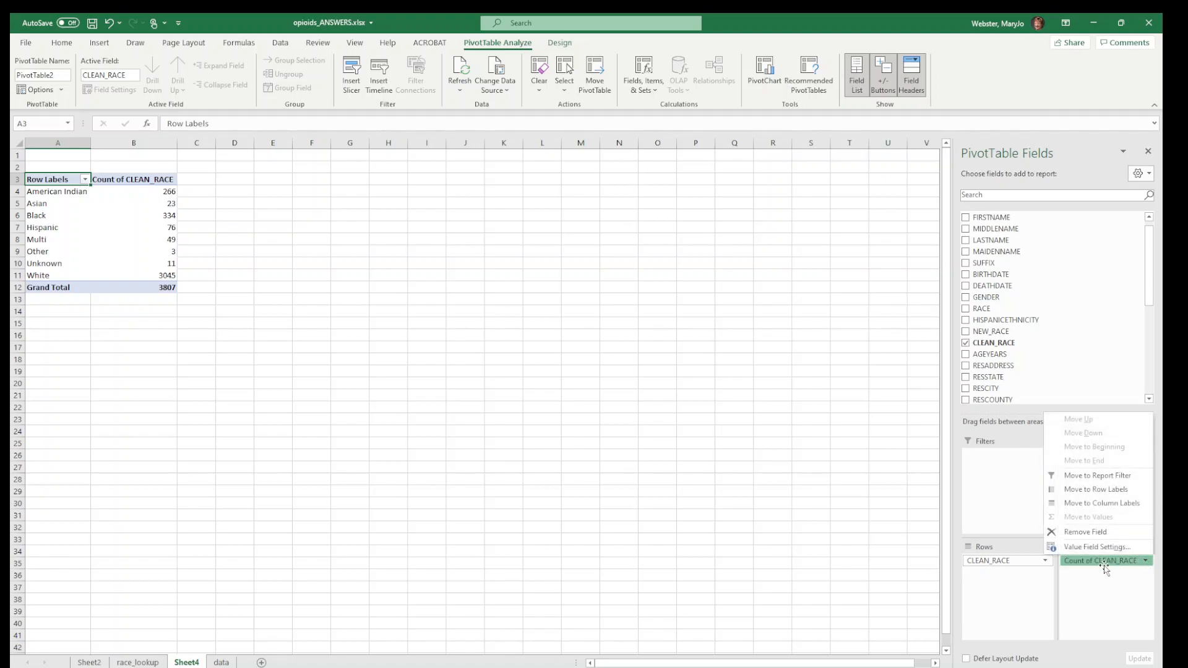
left_click(1074, 548)
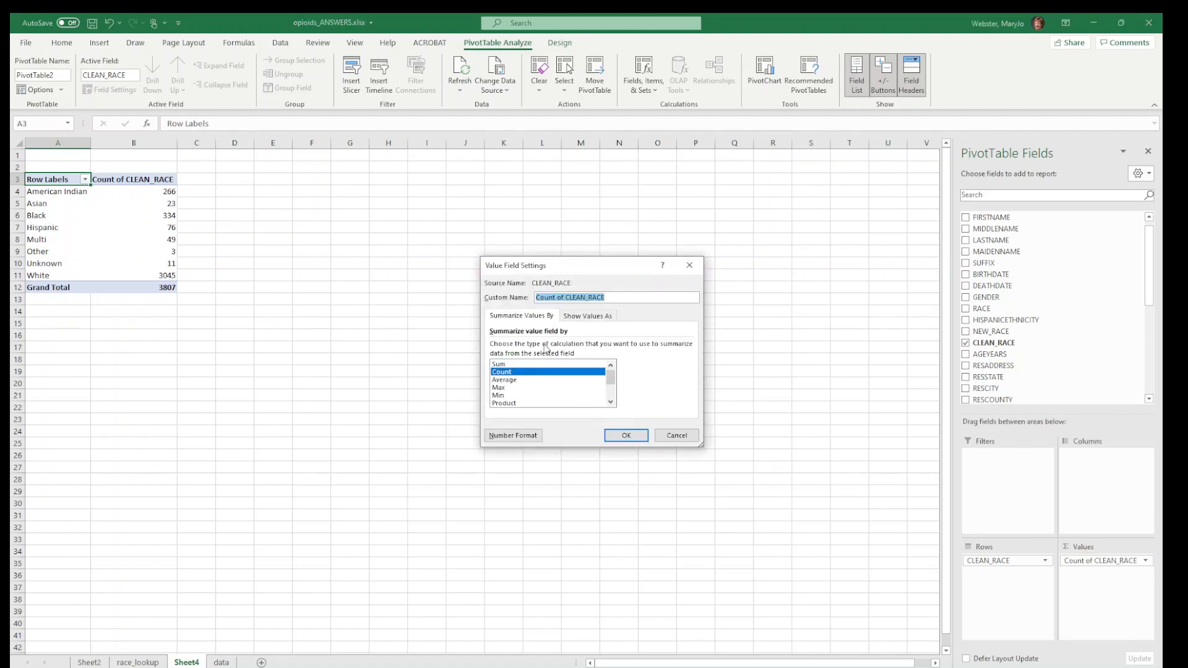
left_click(589, 319)
left_click(537, 348)
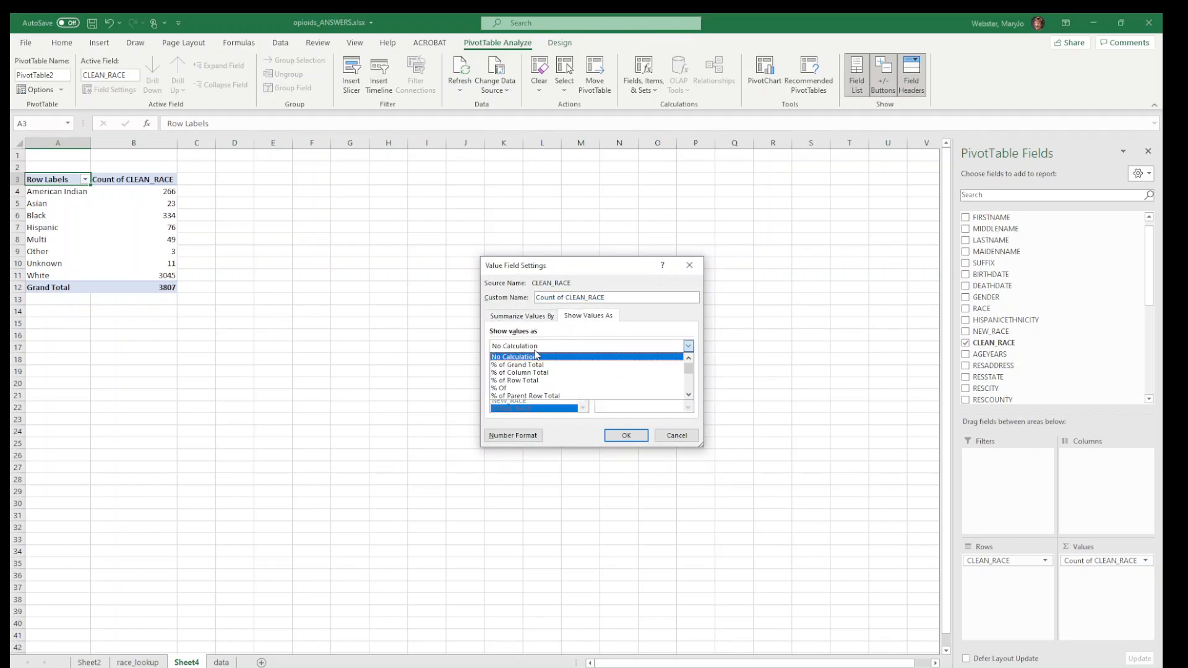
left_click(530, 365)
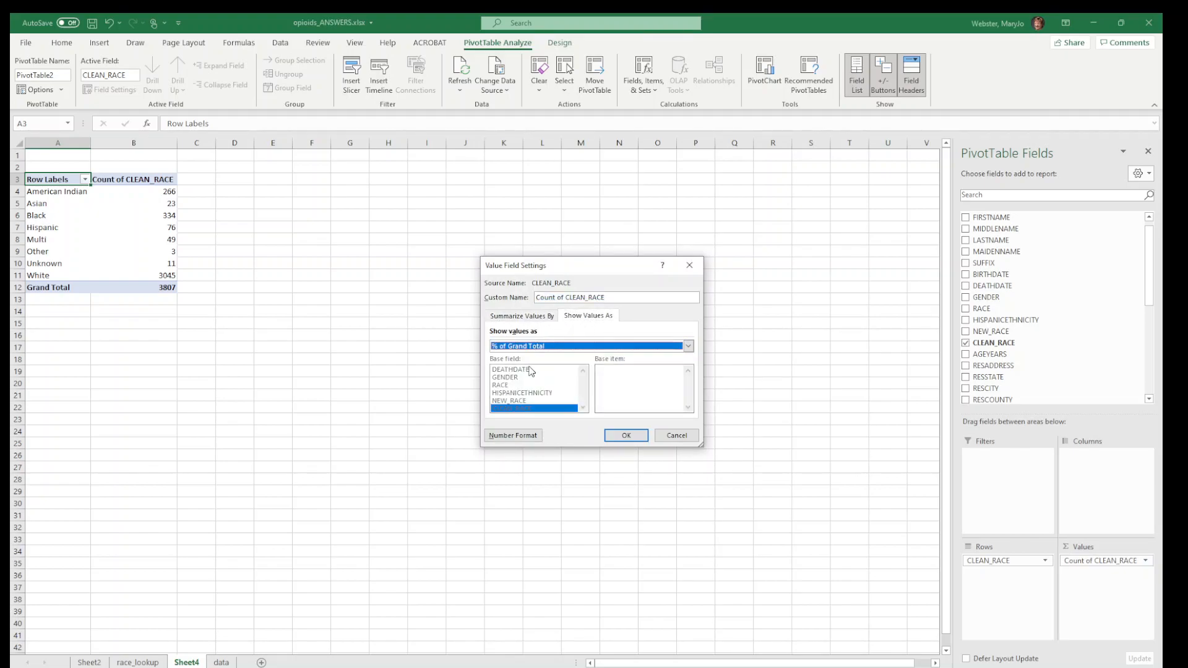
left_click(626, 435)
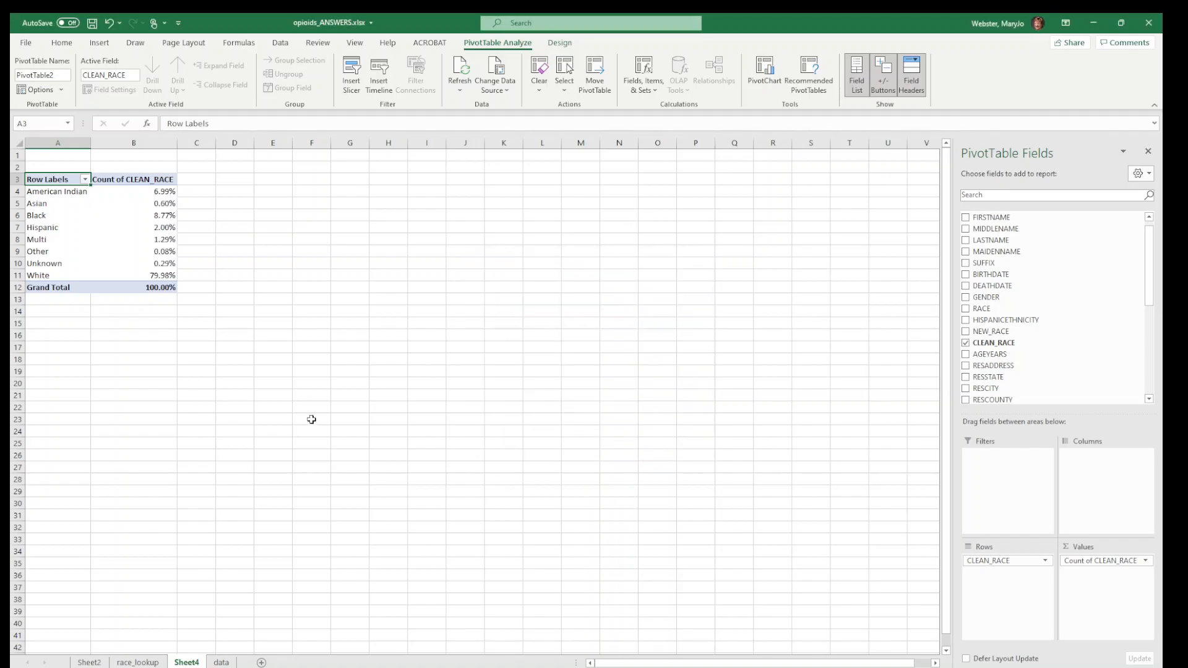
Examine the percentage shares of the race categories in the PivotTable, working upward from the grand total.
left_click(151, 284)
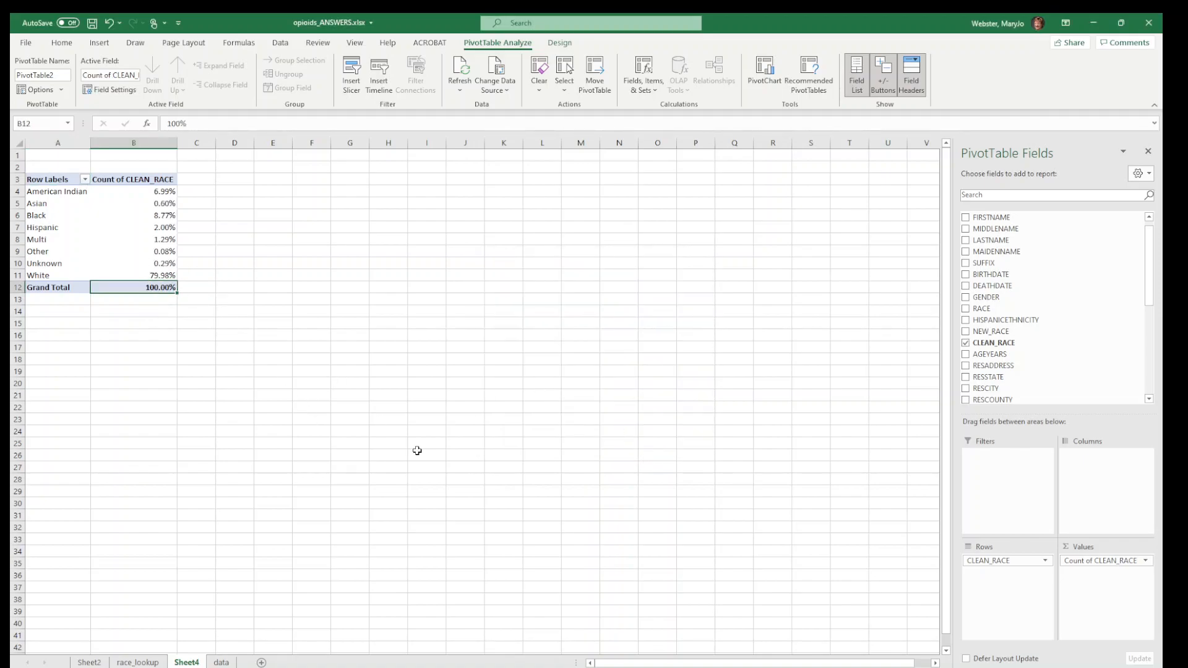
key("Up")
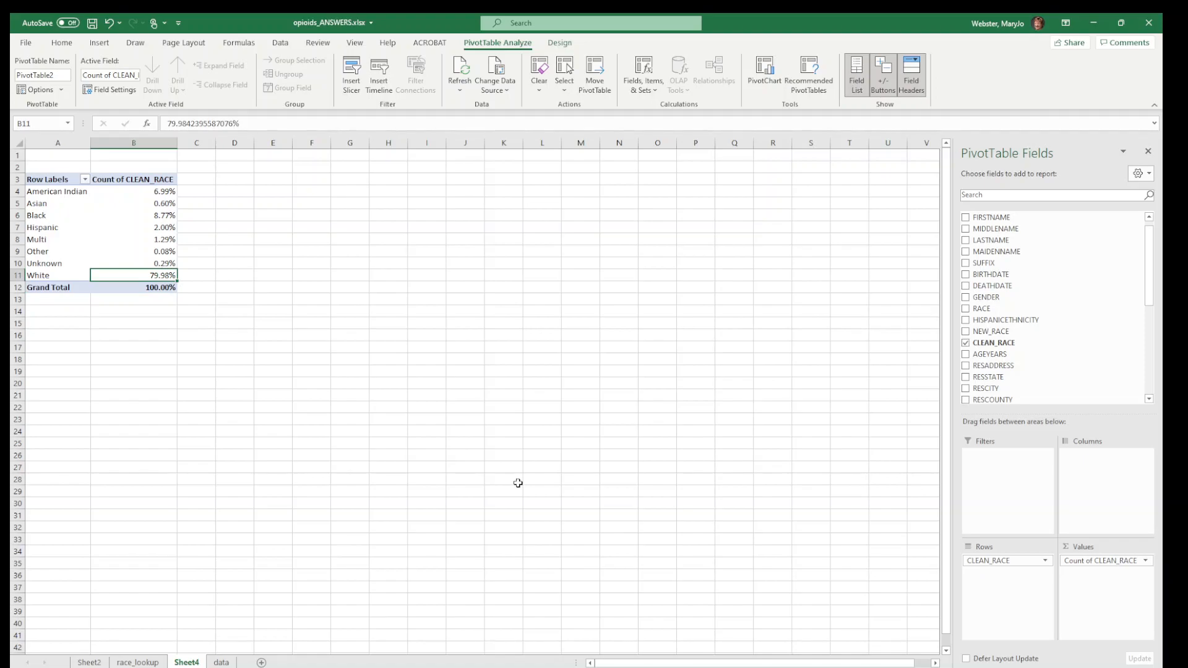
key("Up")
key("Up")
key("Up")
key("Up")
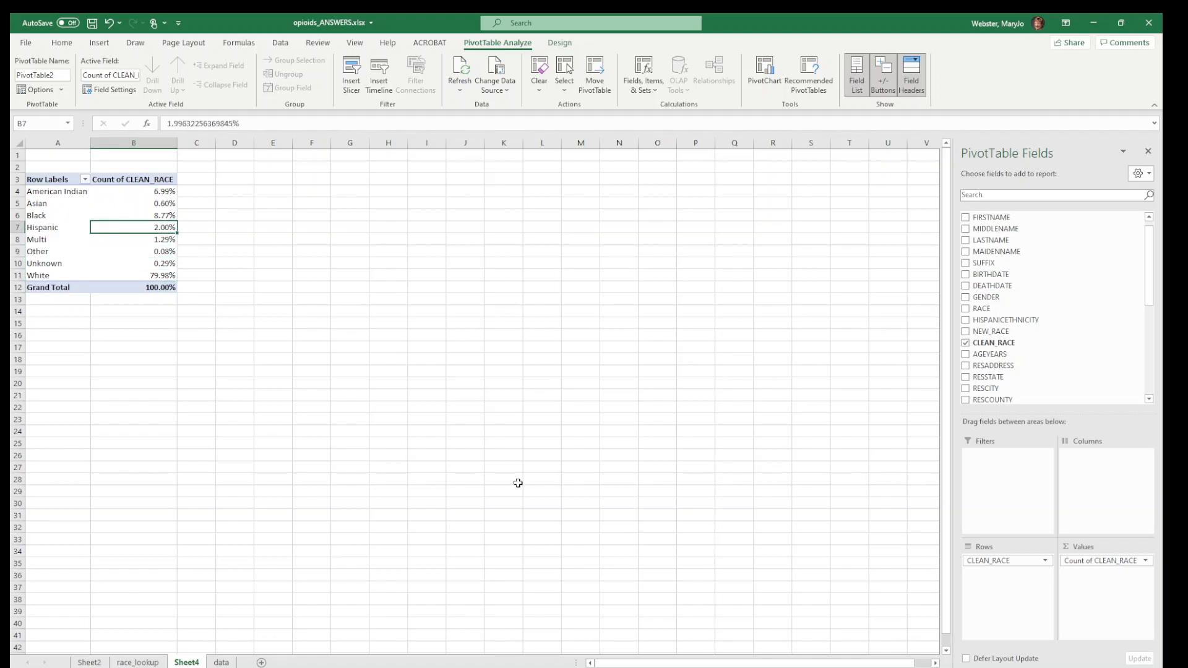
key("Up")
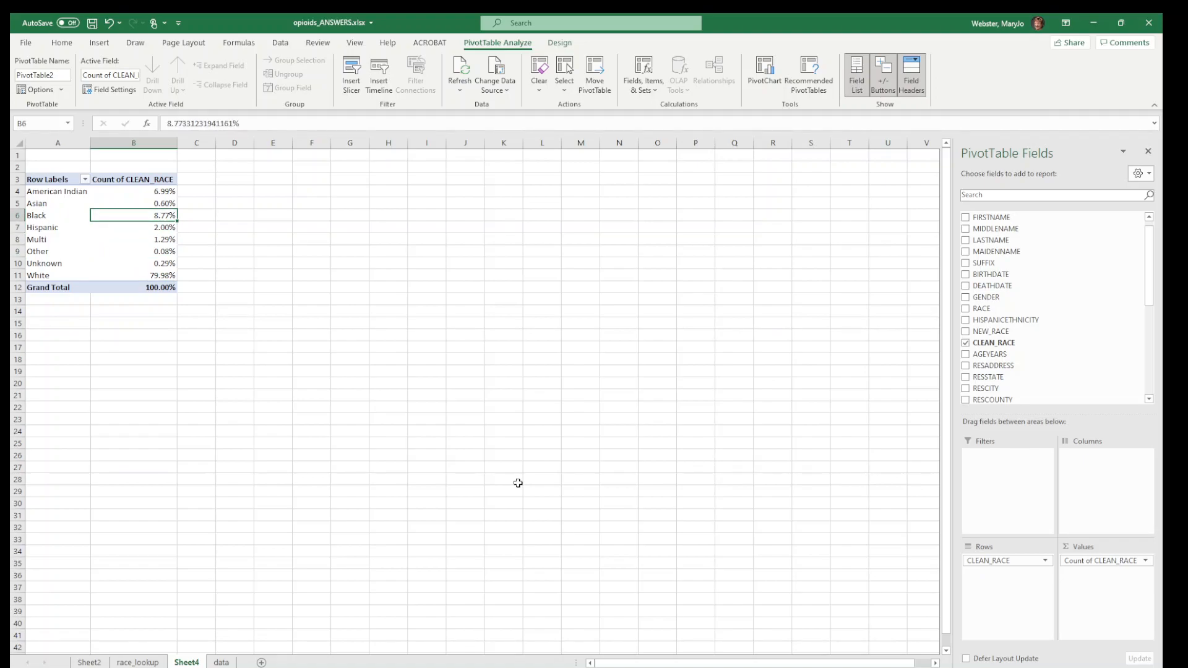
key("Up")
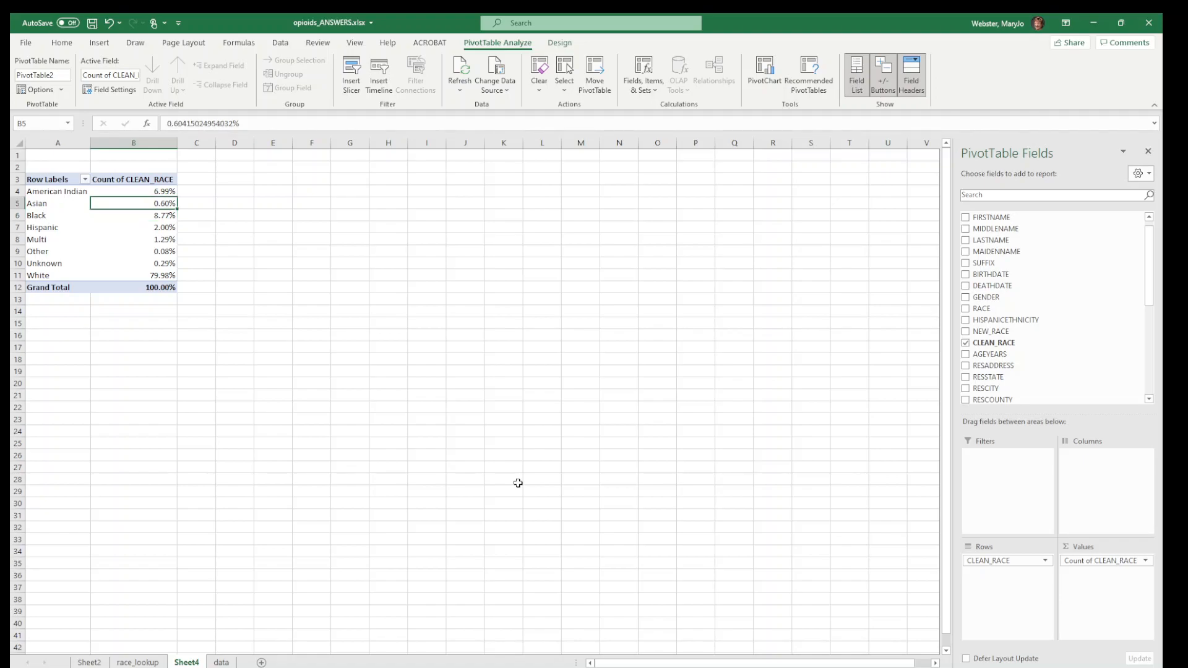
Compare the percentage shares of the American Indian, Asian and Black categories in the PivotTable.
key("Up")
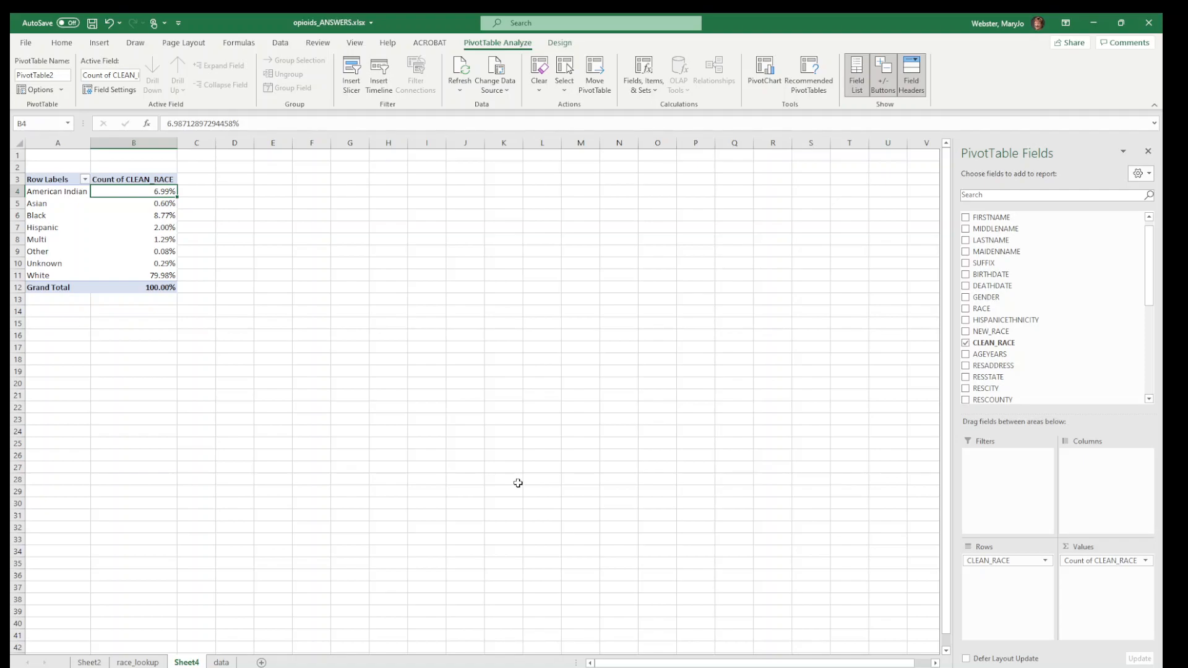
key("Down")
key("Down")
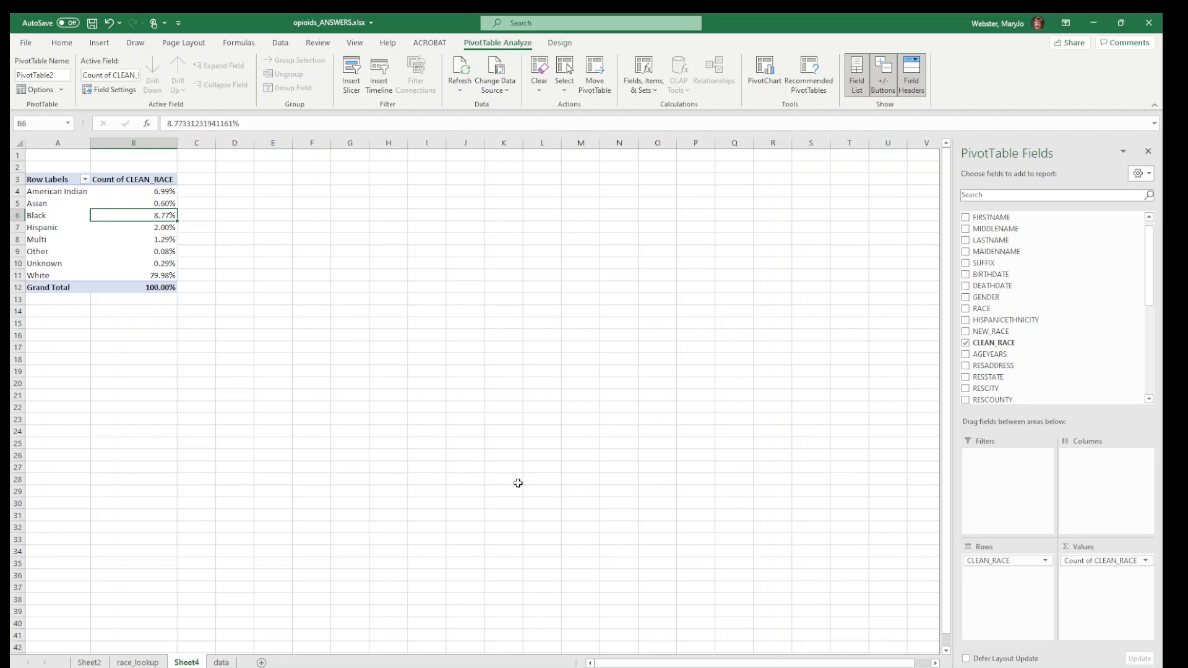
key("Up")
key("Up")
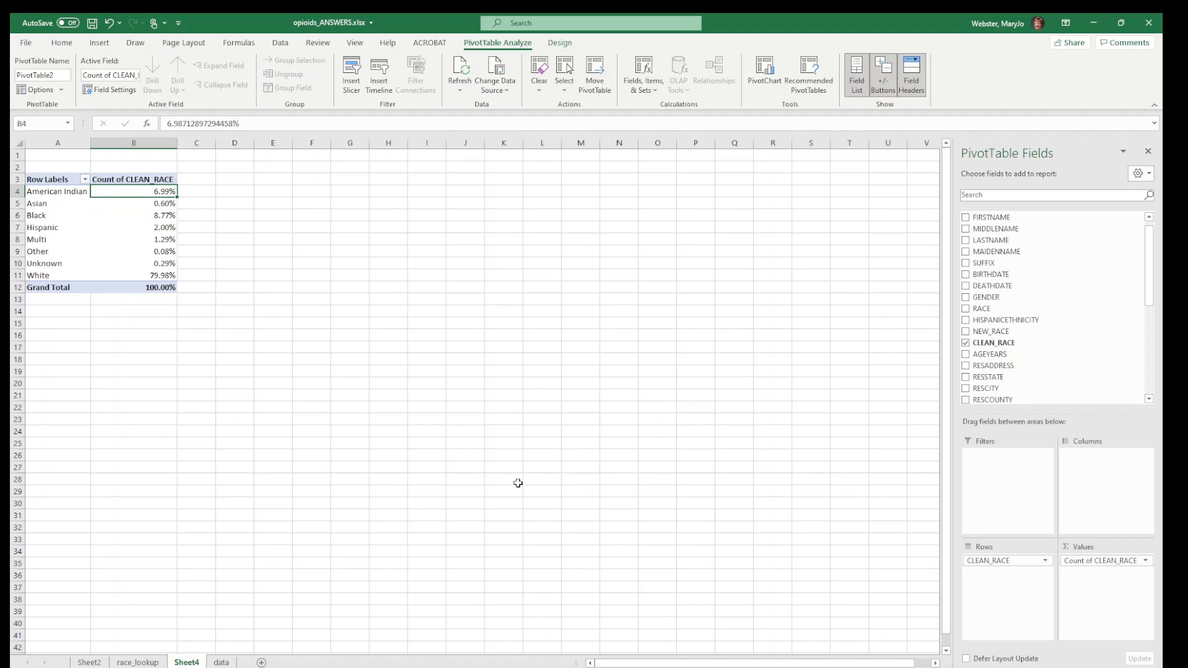
Locate the AGEYEARS column on the data sheet and look over its values.
left_click(217, 663)
left_click(565, 296)
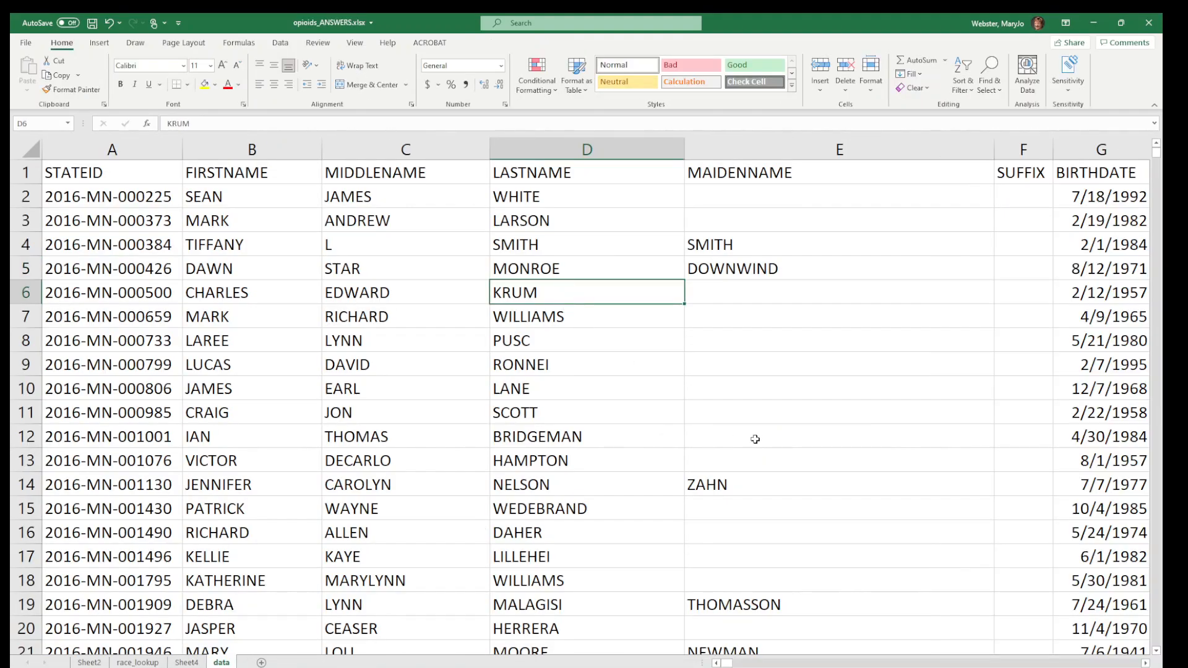
key("Right")
key("Right")
key("Right")
key("Right")
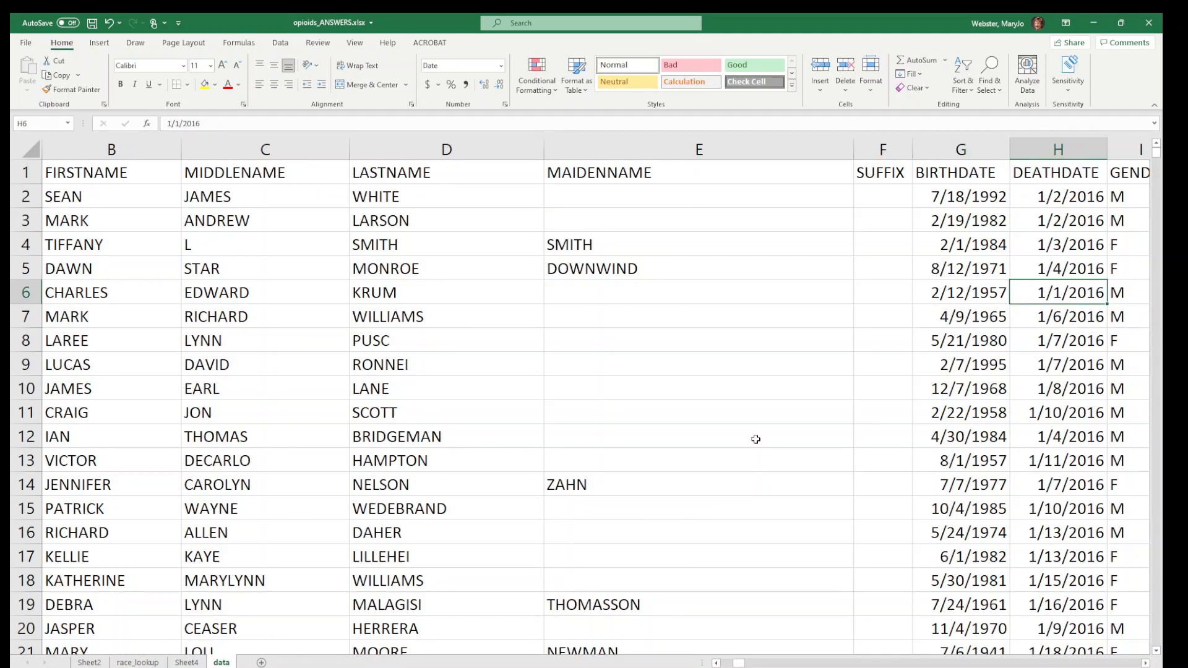
key("Right")
key("Right")
key("Right")
key("Right")
key("Left")
key("Left")
key("Right")
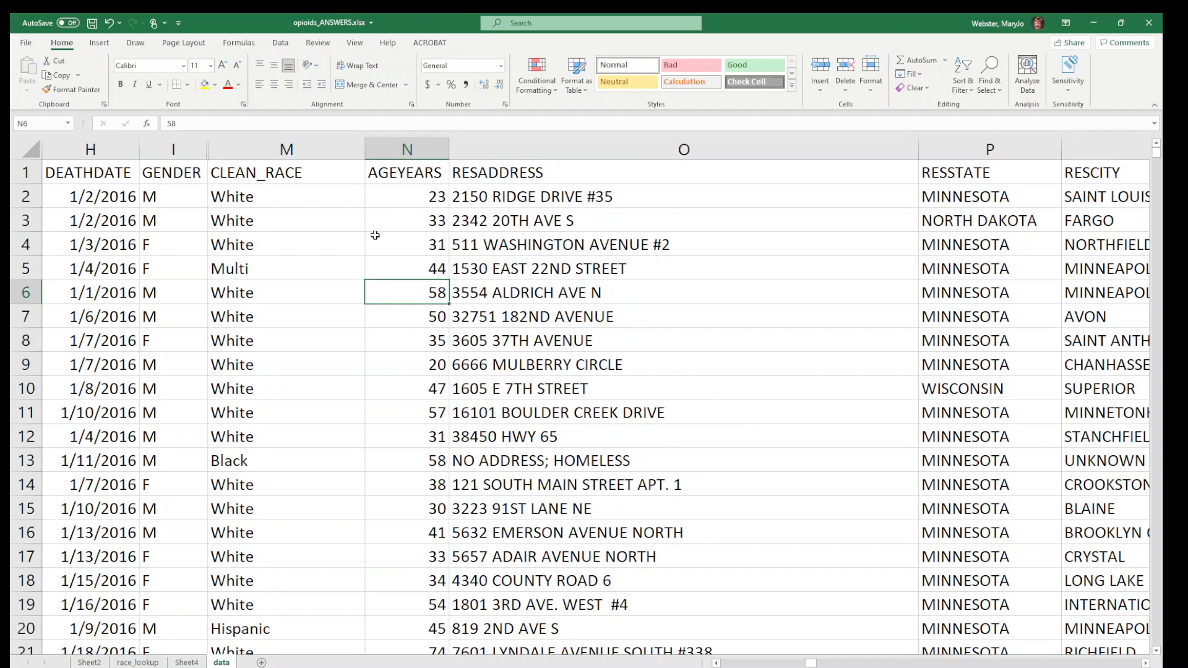
left_click(399, 272)
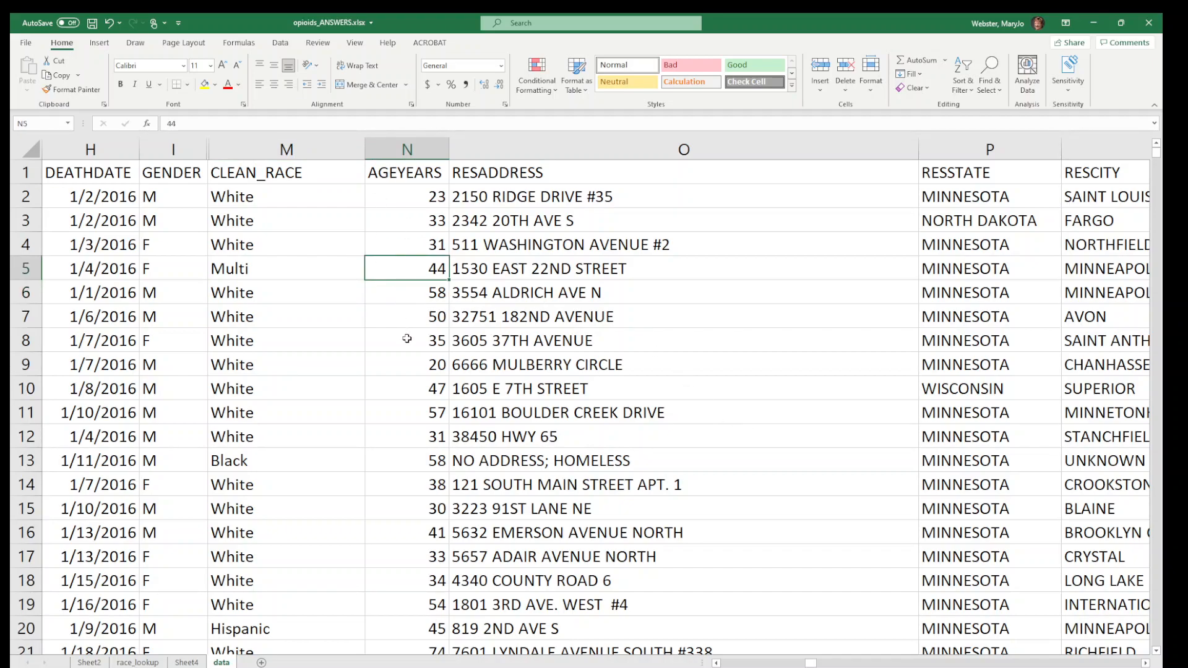
Insert a PivotTable from the data on a new sheet with AGEYEARS in both rows and values.
left_click(99, 43)
left_click(32, 71)
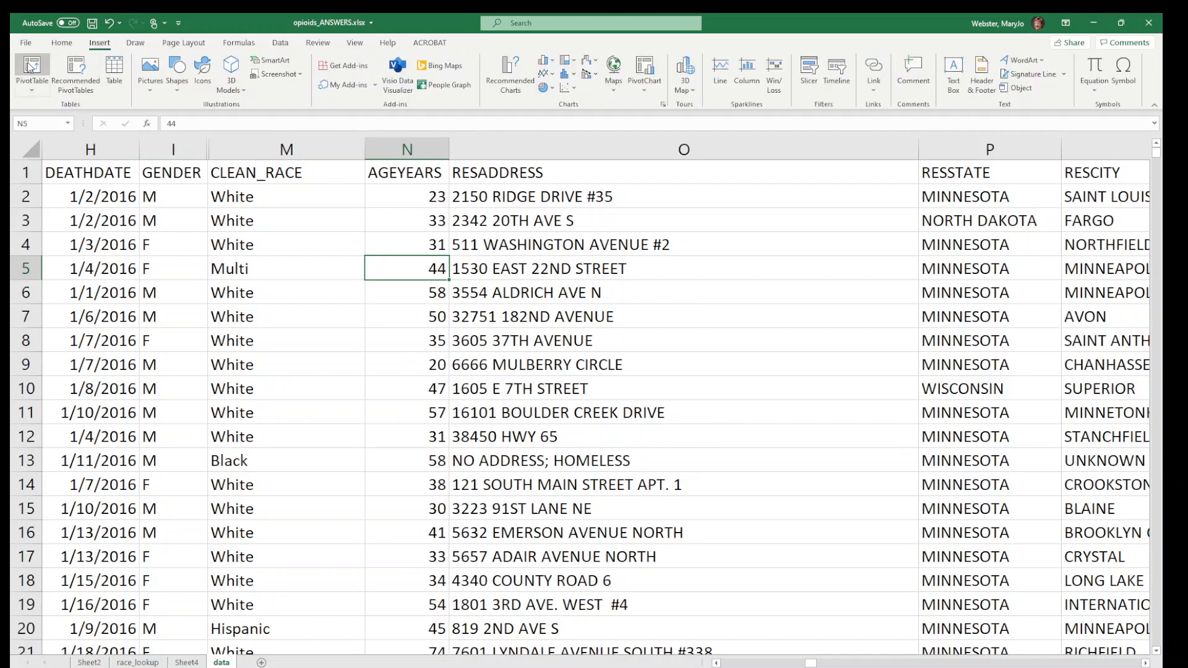
left_click(631, 437)
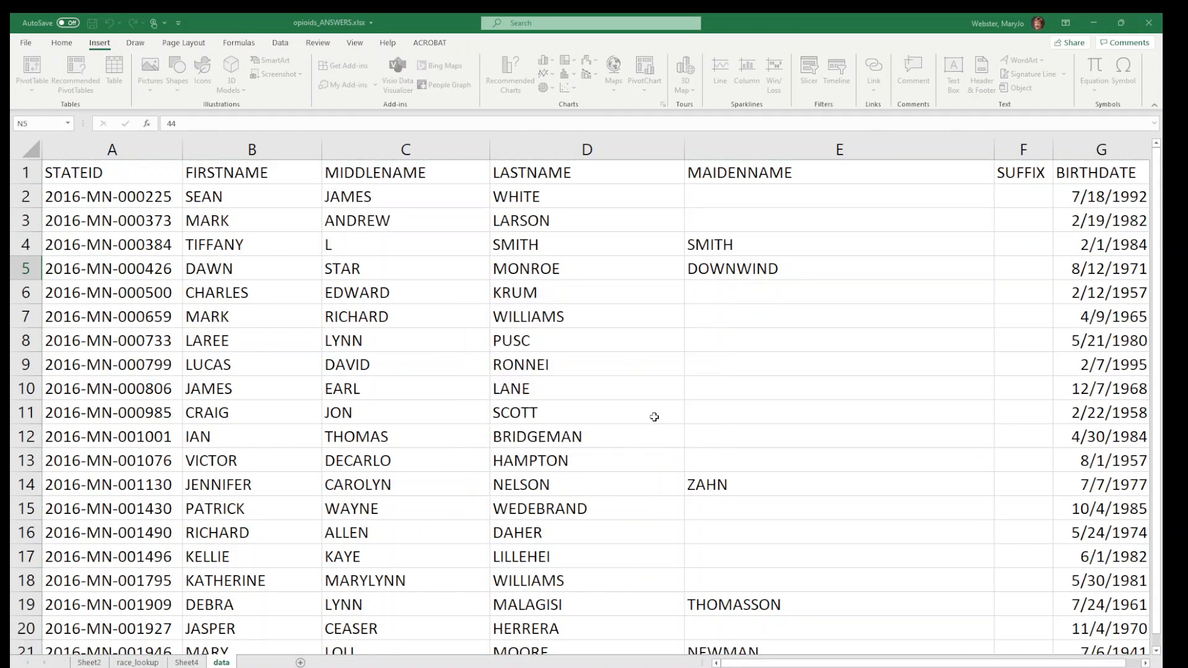
left_click_drag(994, 364, 1022, 631)
left_click_drag(990, 355, 1117, 588)
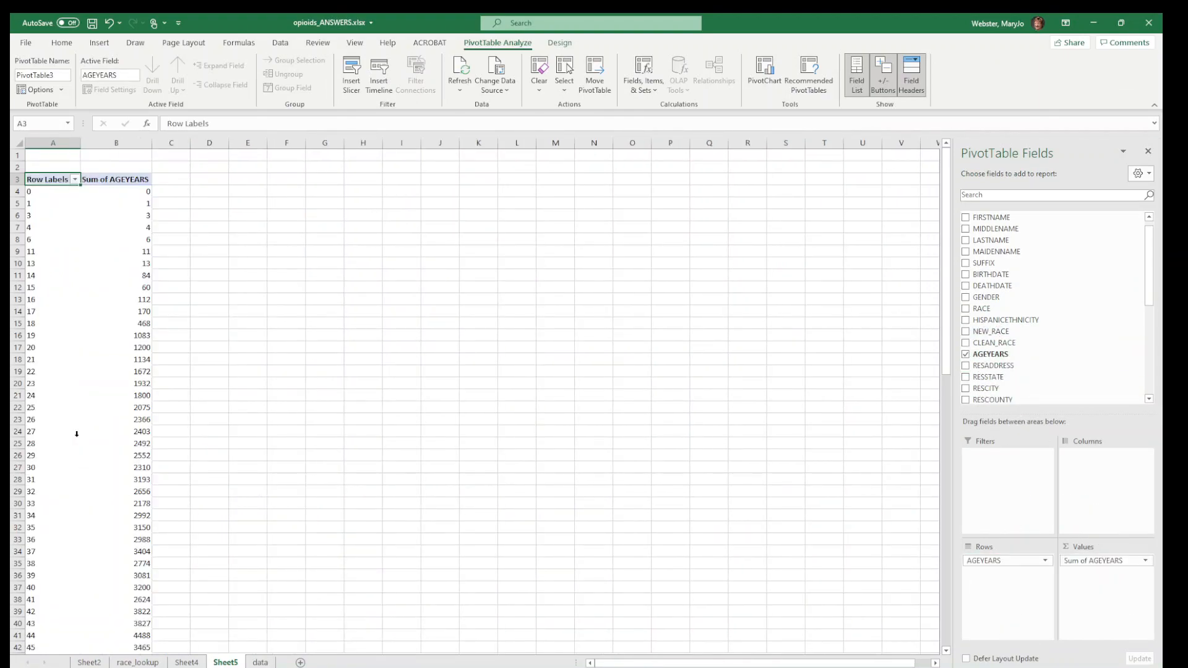
Look through the individual ages in the AGEYEARS PivotTable down to the grand total, and delete its sheet.
scroll(91, 409, "down", 9)
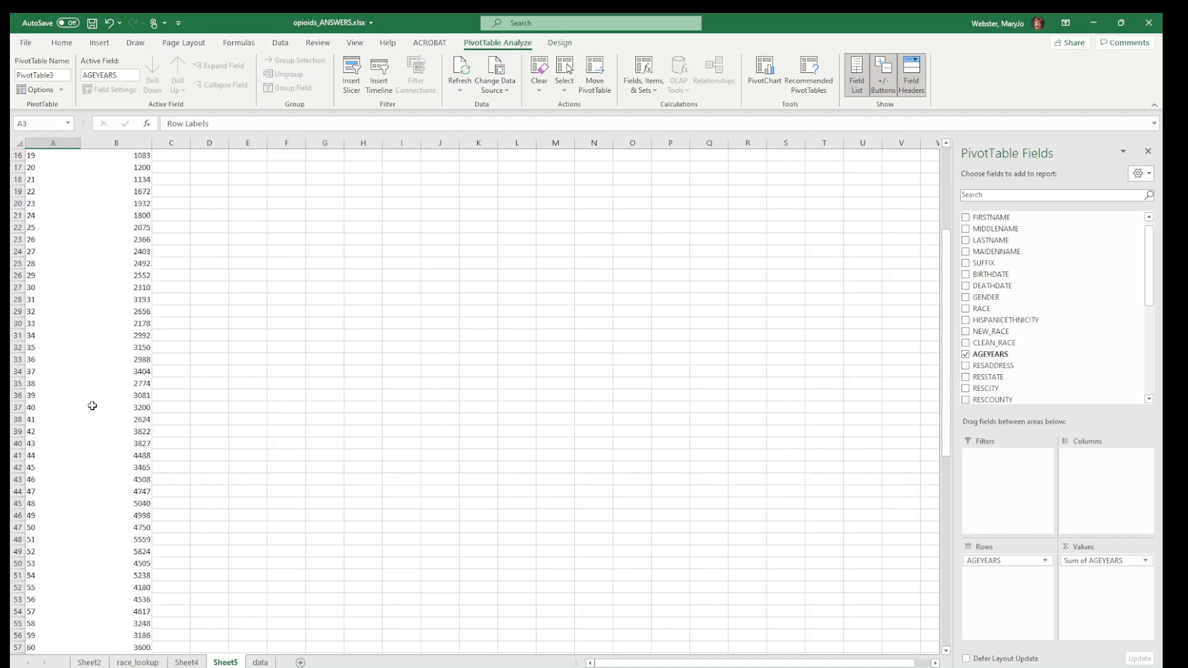
scroll(92, 405, "down", 11)
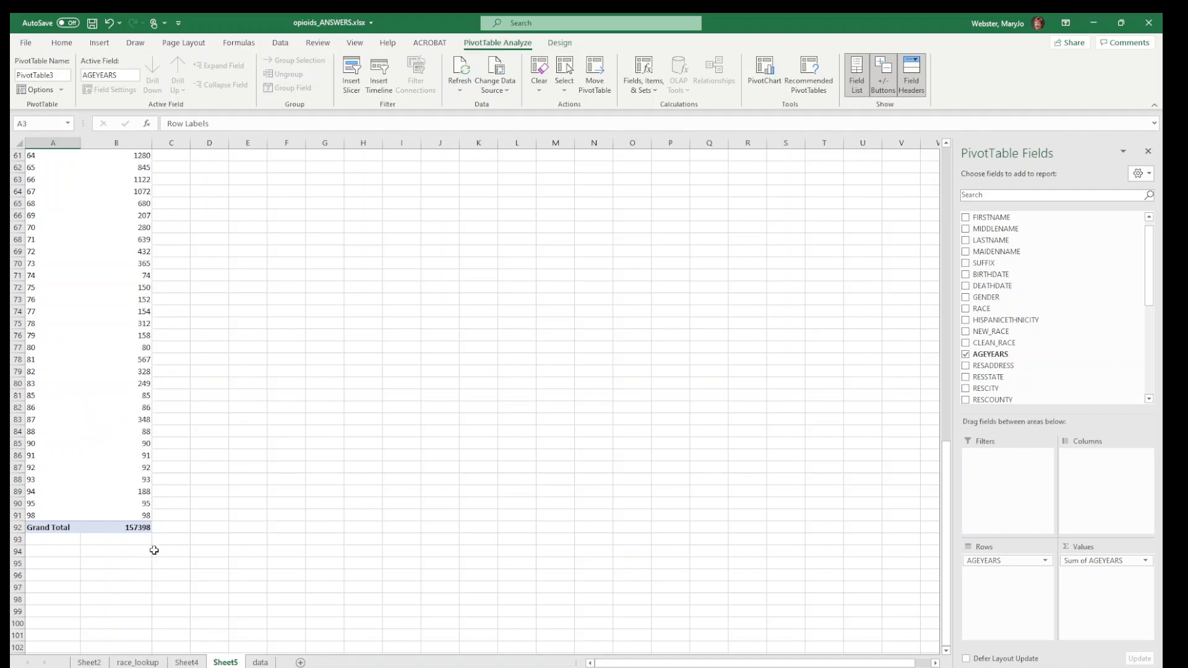
scroll(114, 493, "up", 4)
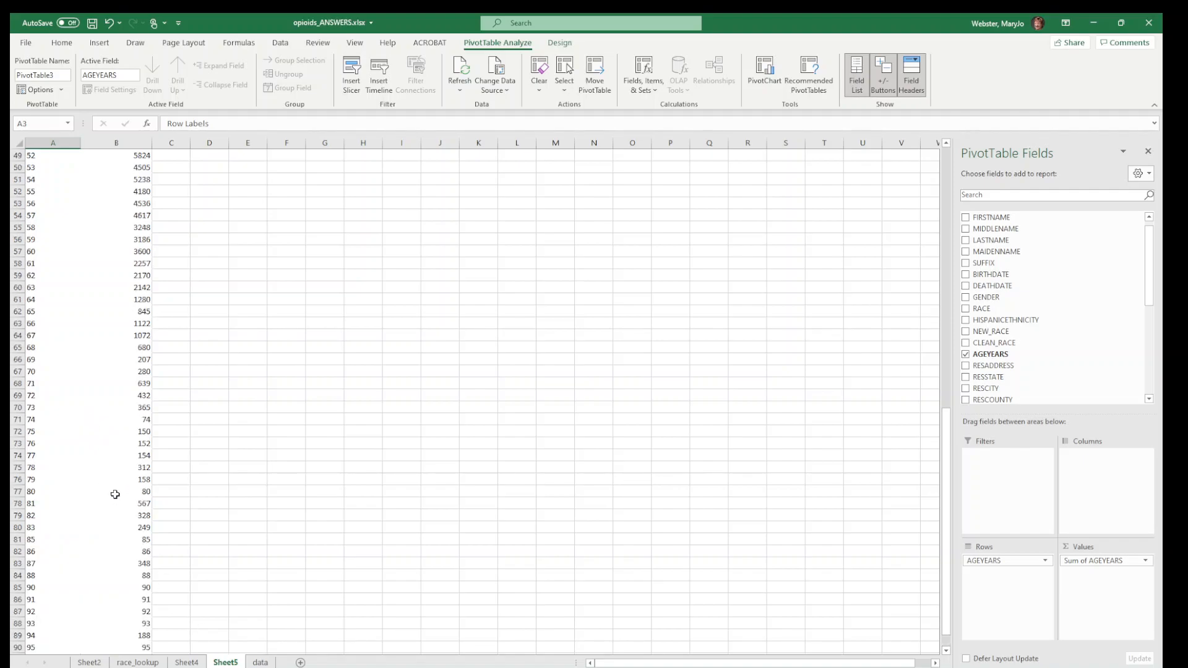
right_click(229, 665)
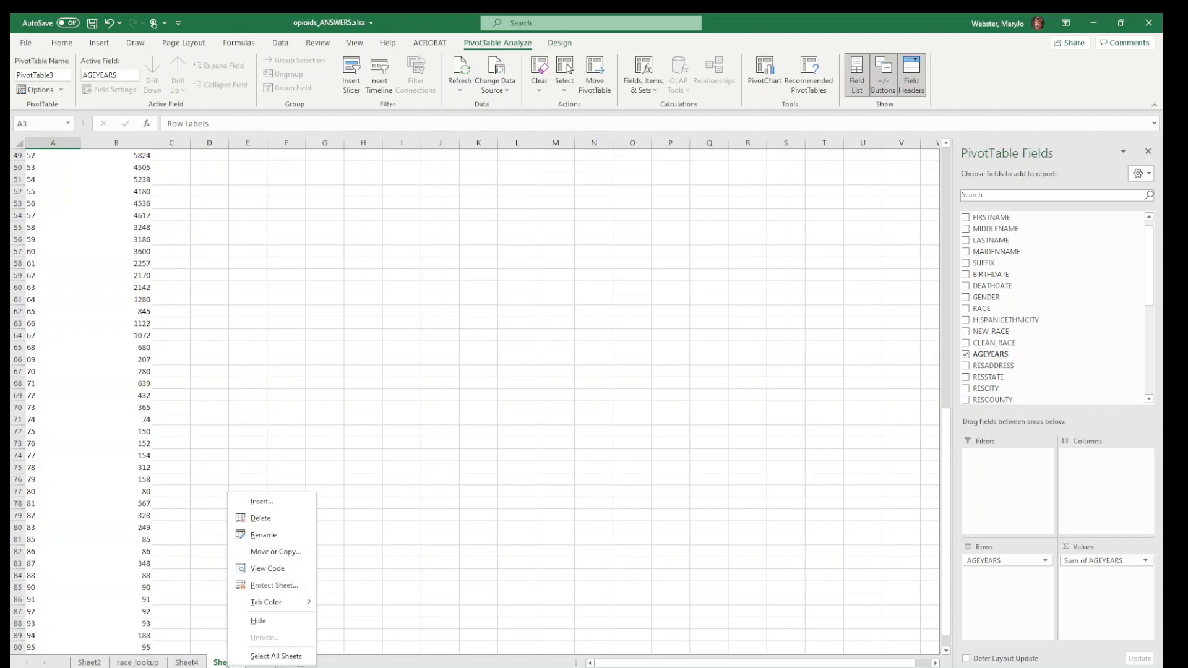
left_click(258, 518)
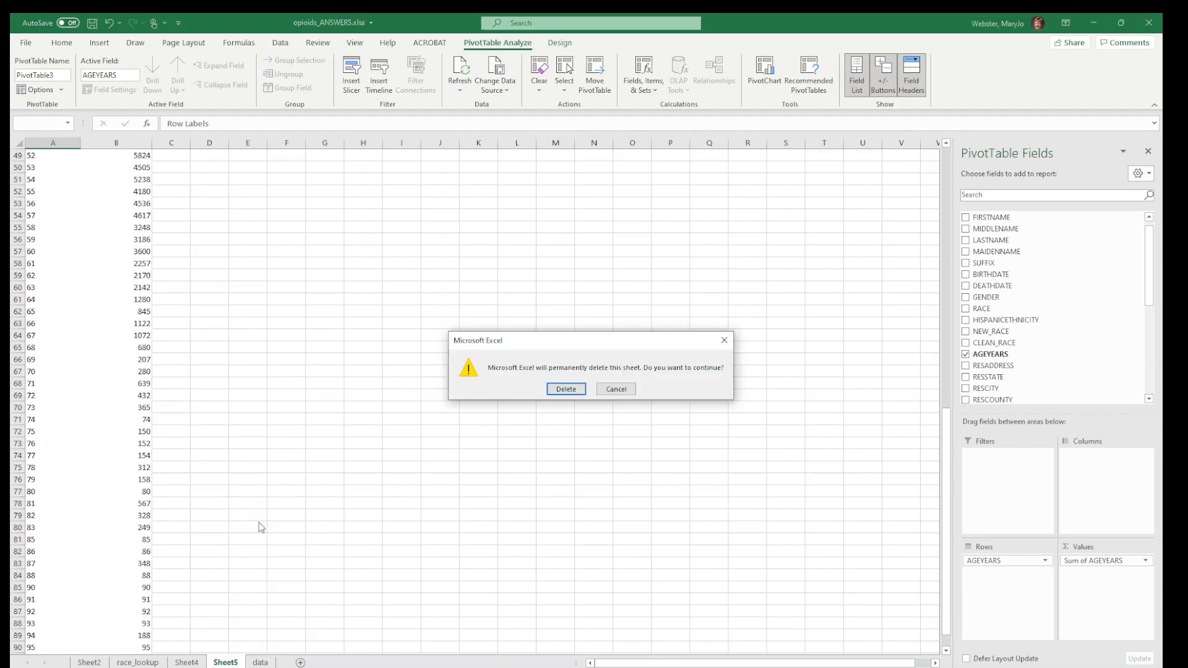
left_click(556, 394)
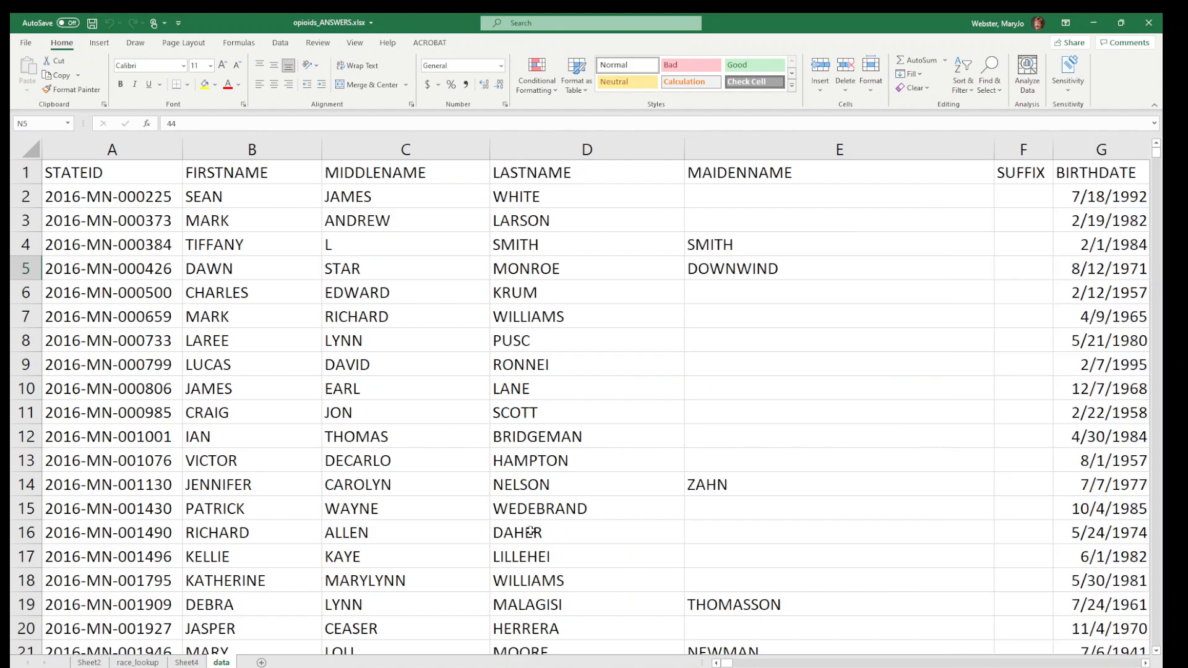
Review the AGEYEARS column on the data sheet alongside the neighbouring CLEAN_RACE and RESADDRESS columns.
left_click(1147, 663)
left_click(1147, 663)
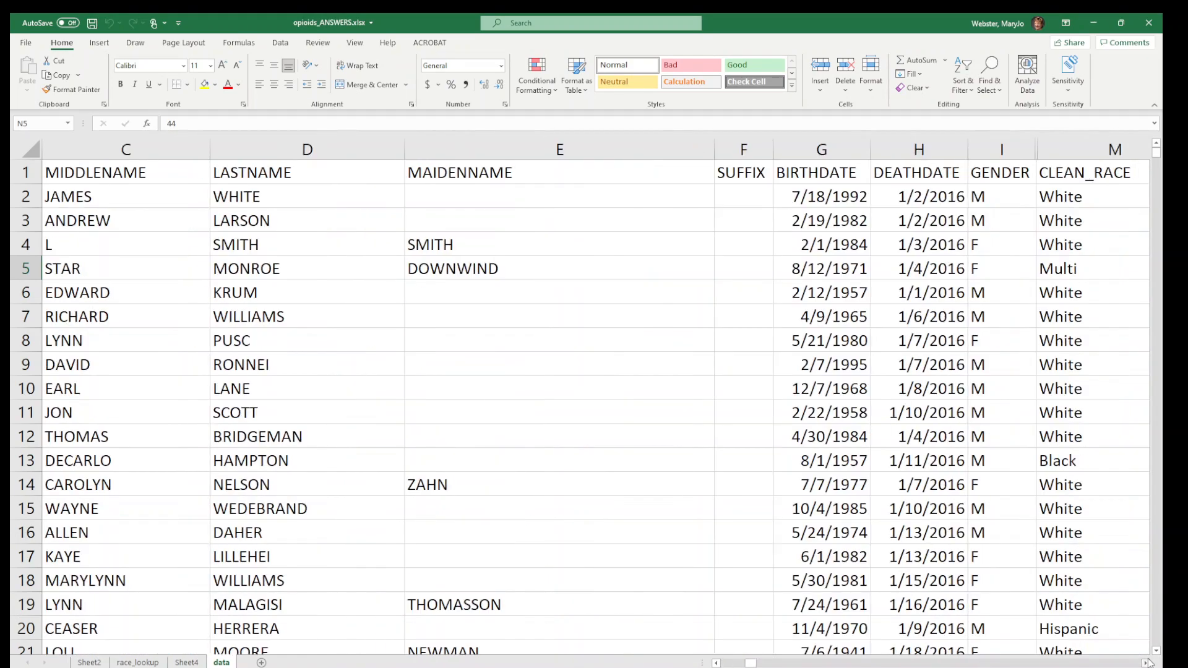
left_click(1148, 663)
left_click(1147, 662)
left_click(873, 153)
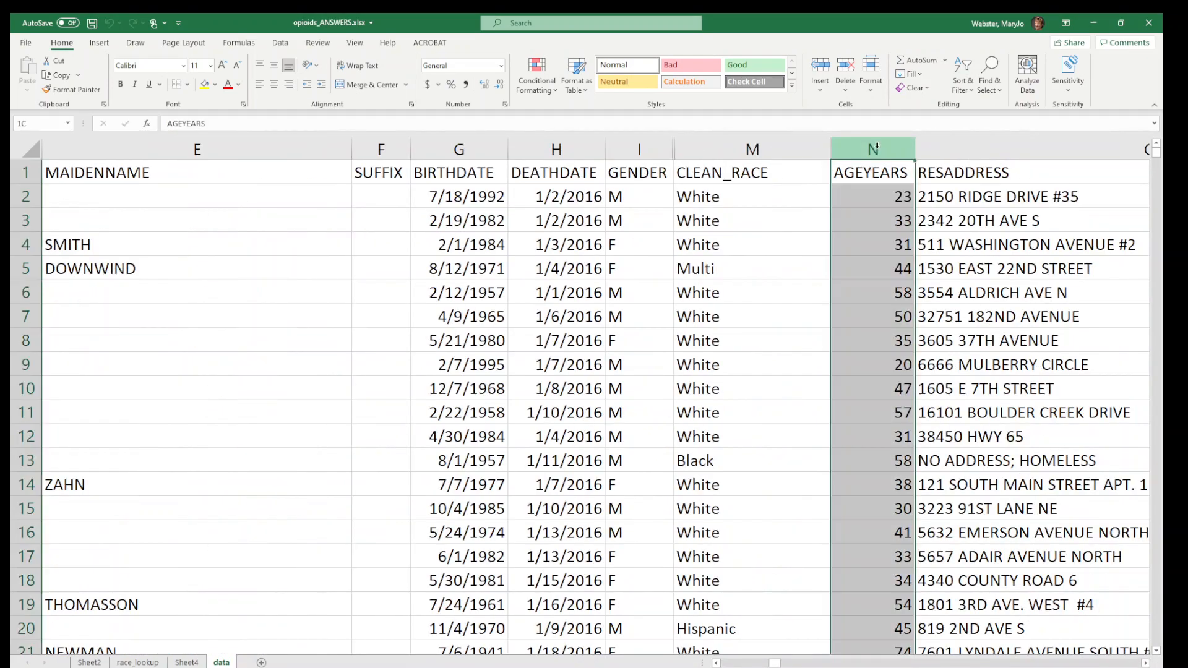
left_click(871, 216)
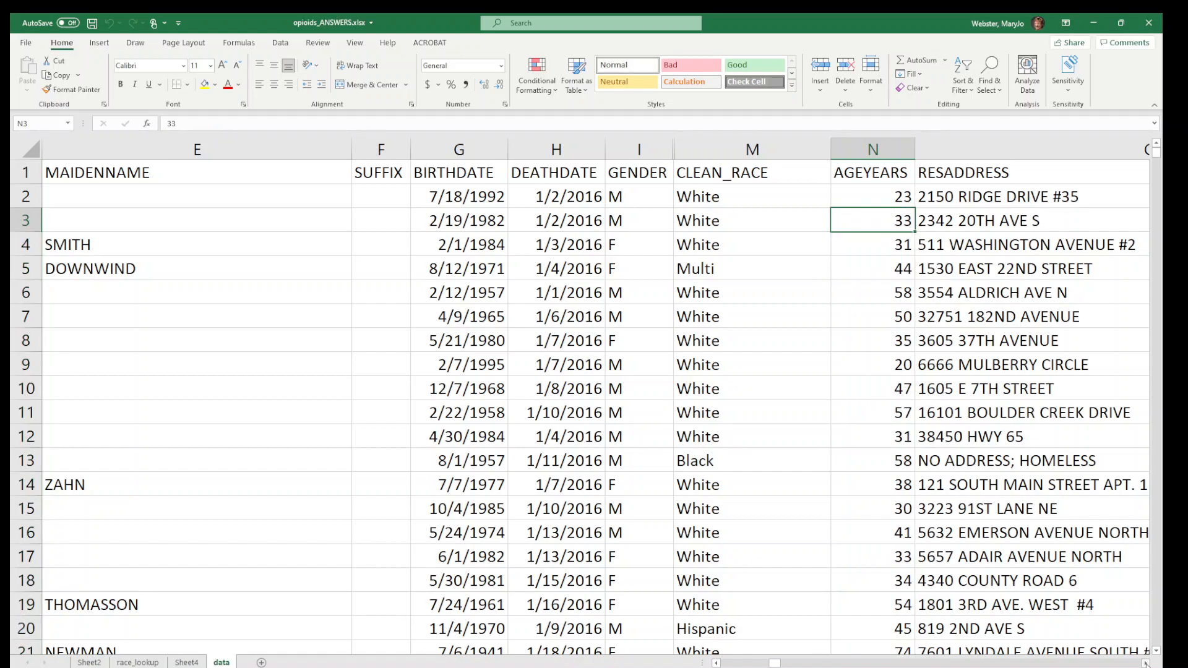
left_click(1147, 663)
left_click(1147, 663)
left_click(512, 251)
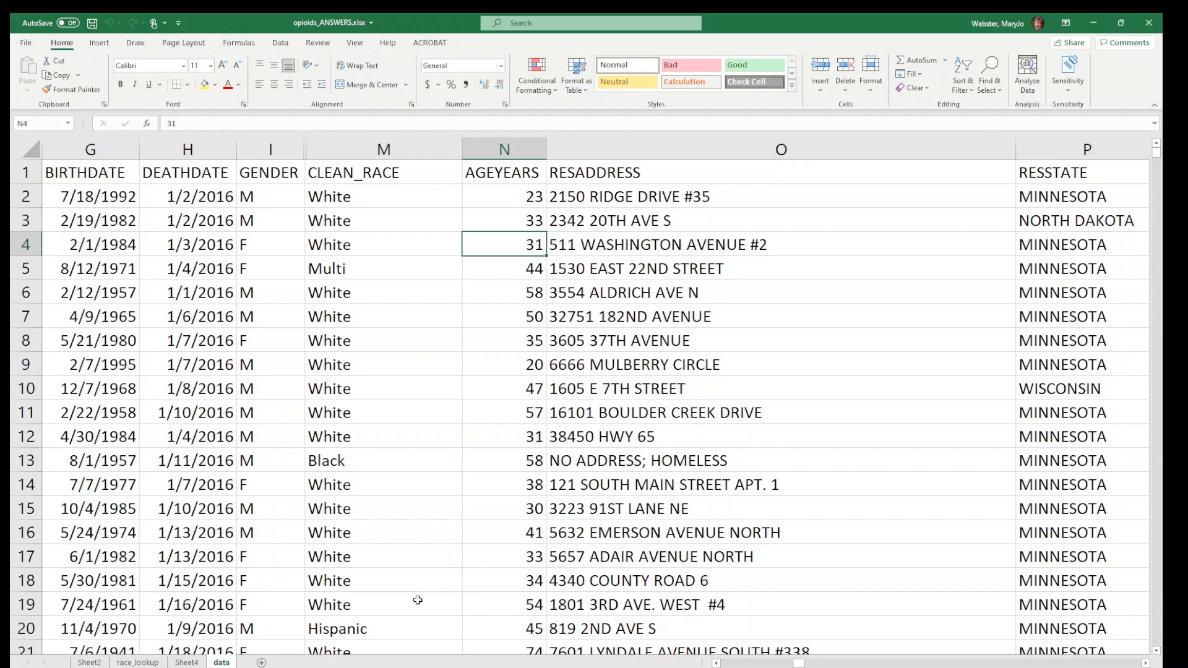
Open opioid_lookup_tables.xlsx from the IntermediateExcel folder in File Explorer and show its age_lookup sheet.
key("super+e")
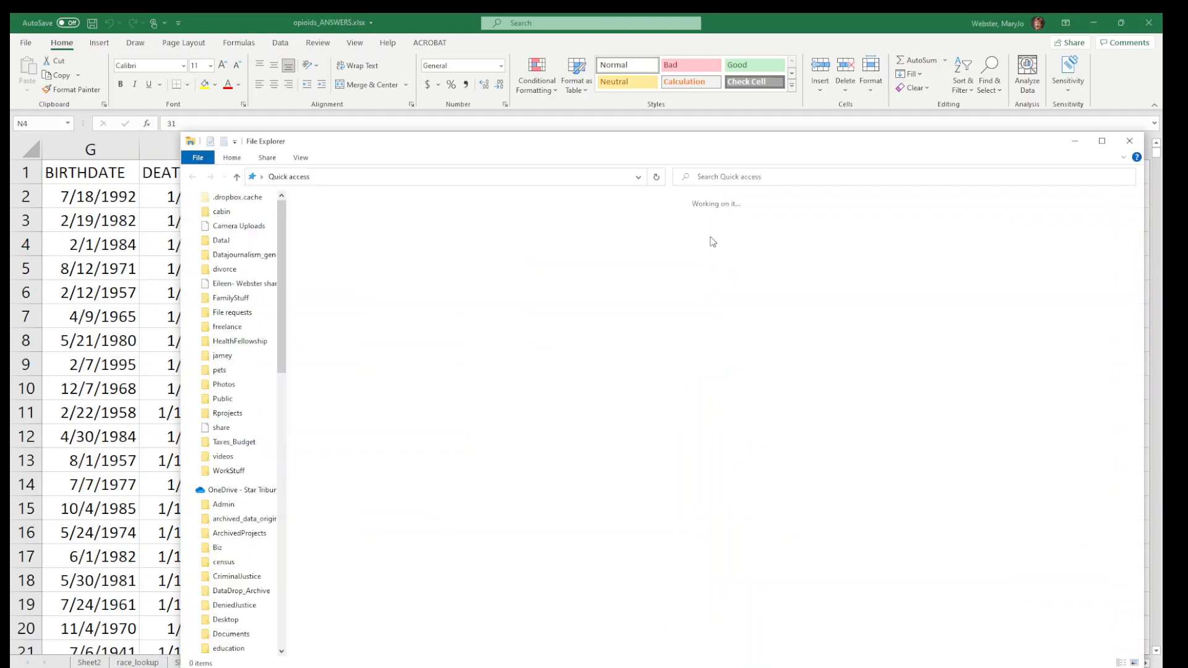
left_click(286, 351)
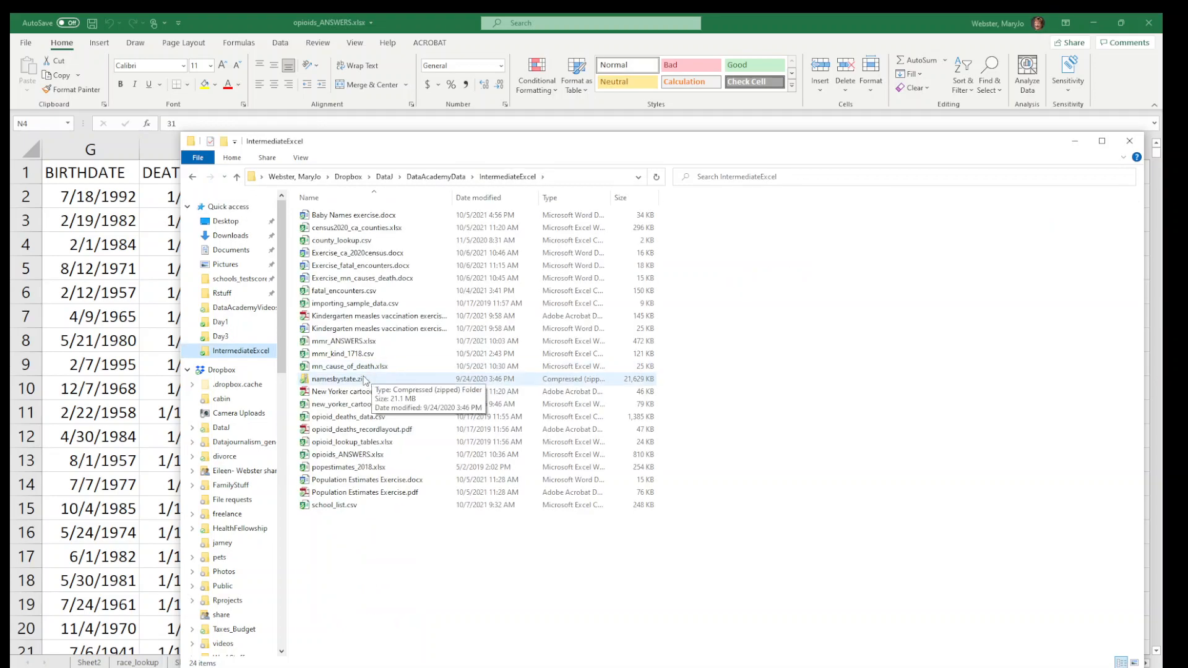
double_click(354, 446)
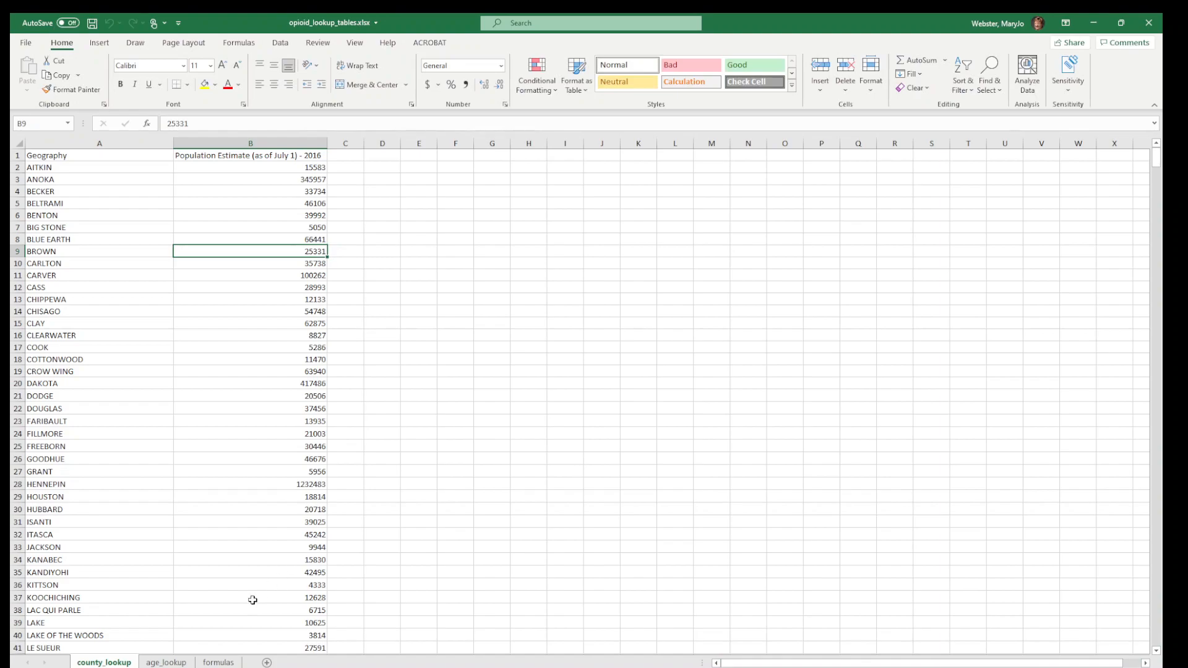
left_click(170, 663)
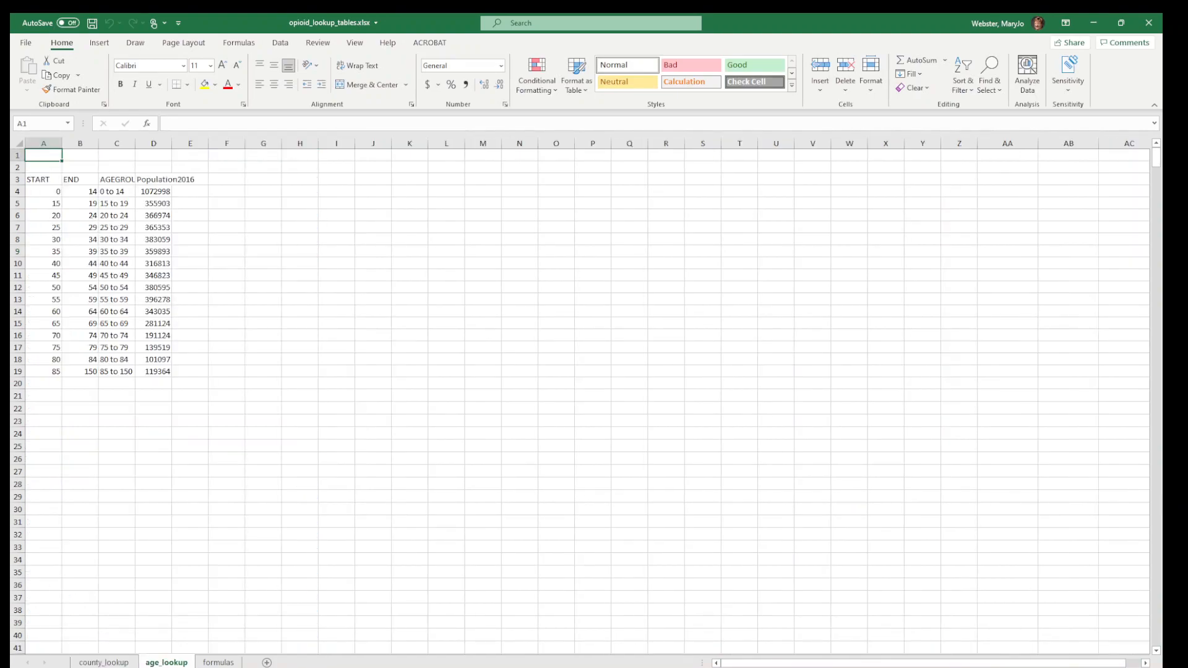
Auto-fit the AGEGROUP column to its contents and slightly widen the END column on the age_lookup sheet.
scroll(580, 396, "up", 1)
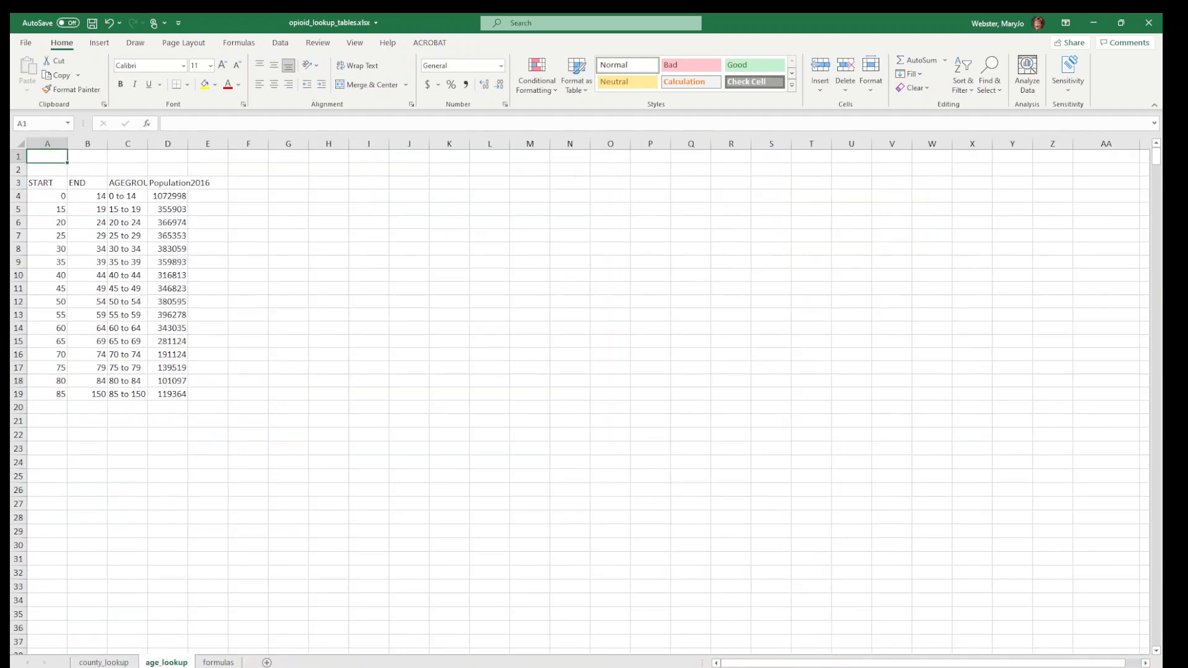
scroll(579, 396, "up", 3)
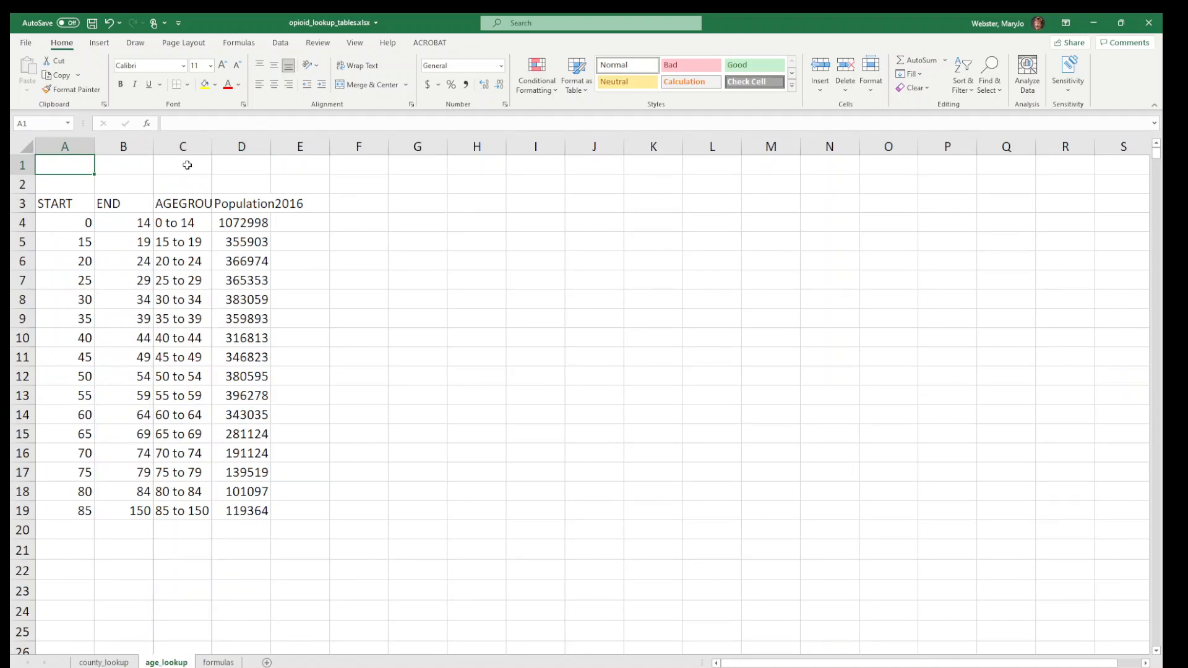
double_click(212, 147)
left_click_drag(153, 148, 156, 149)
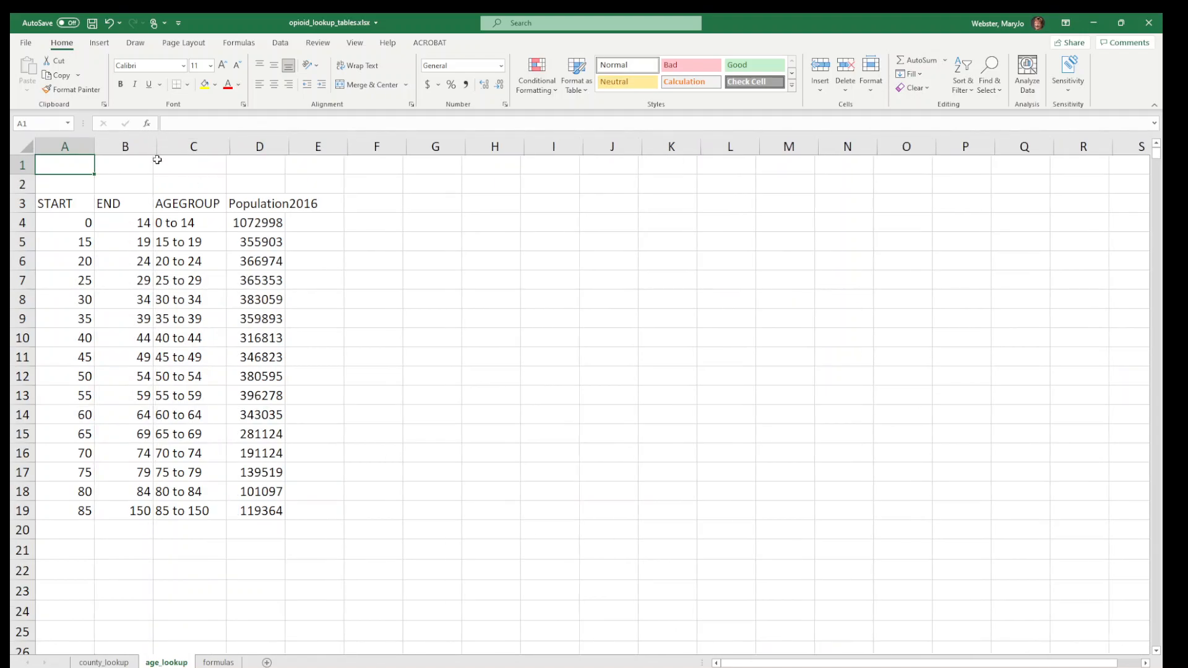
left_click(191, 146)
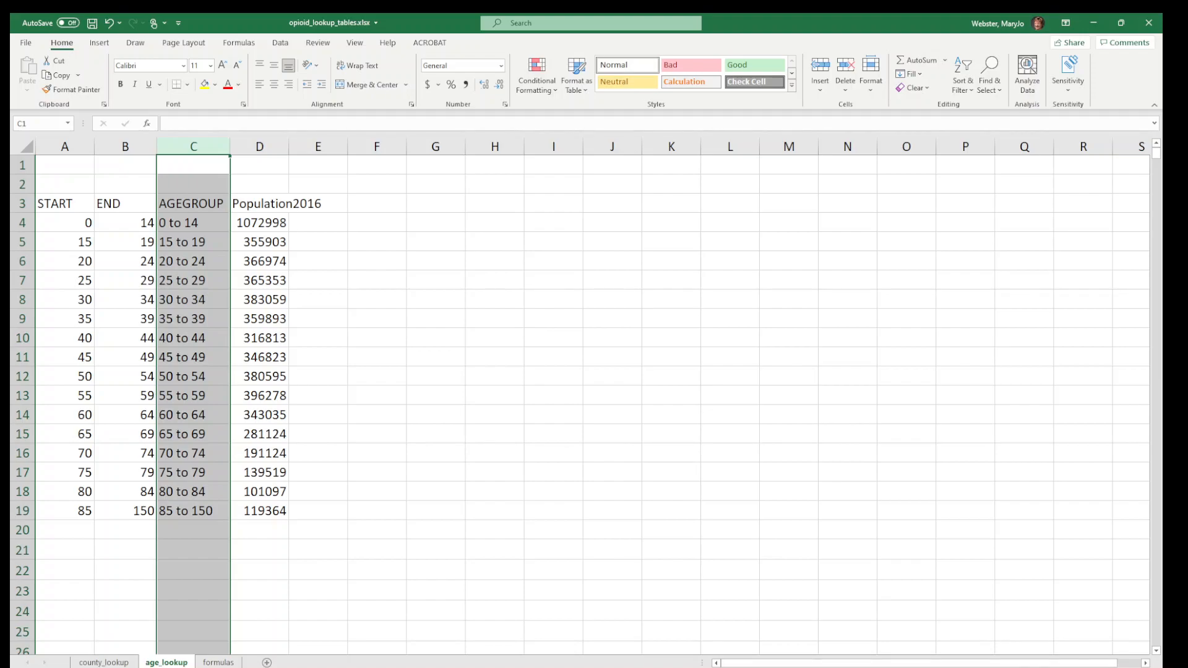
scroll(696, 599, "up", 2, "ctrl")
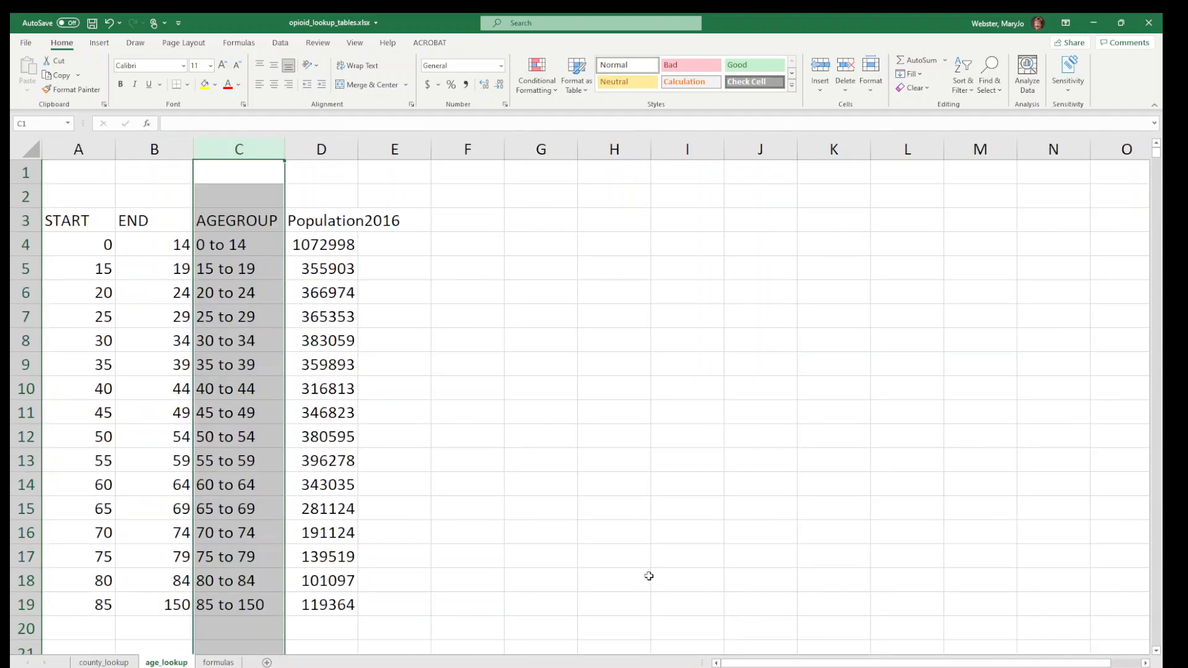
Examine how the START and END values of the age groups are built in the age_lookup table.
left_click(310, 342)
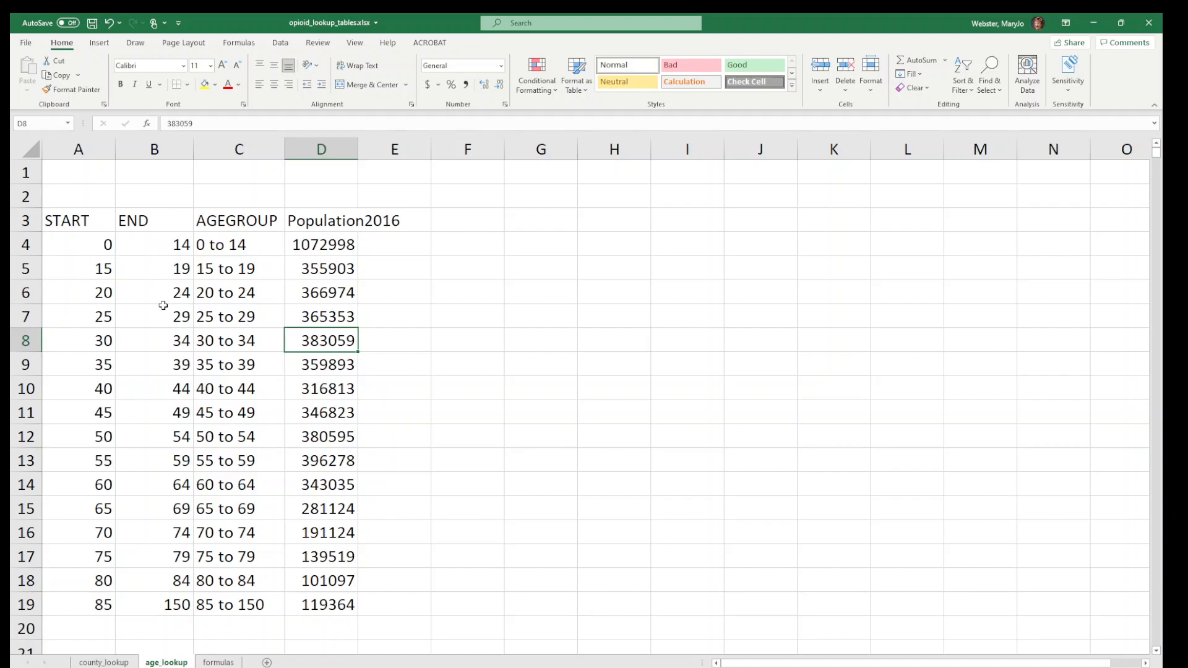
left_click(97, 239)
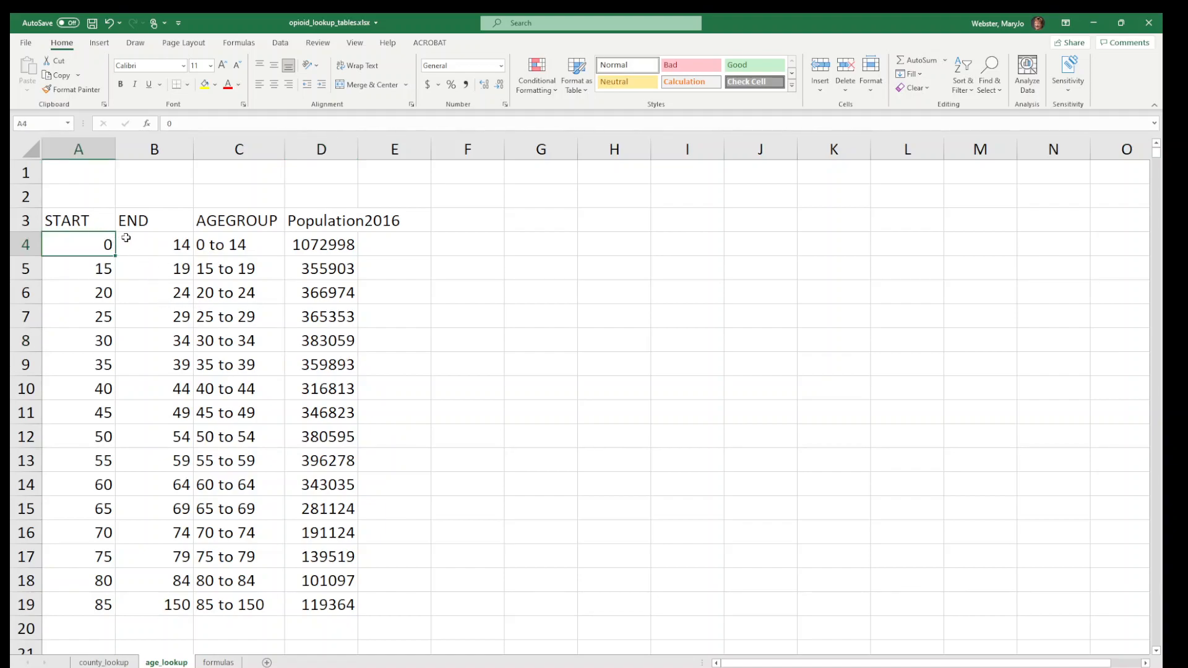
left_click(163, 238)
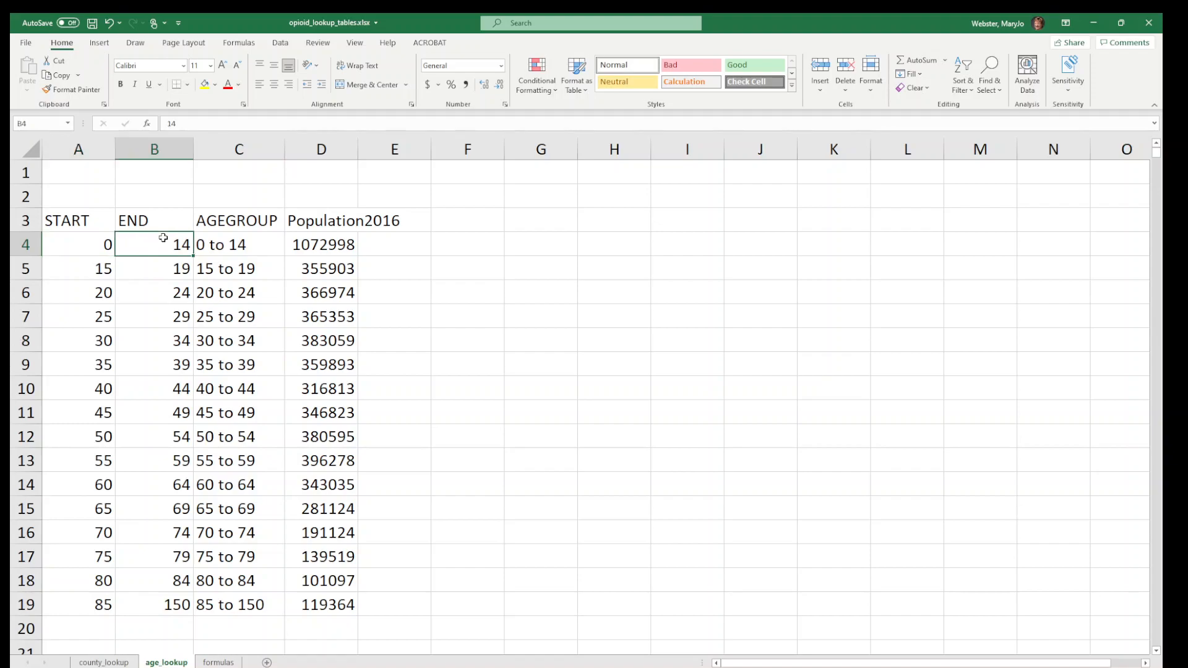
left_click(82, 242)
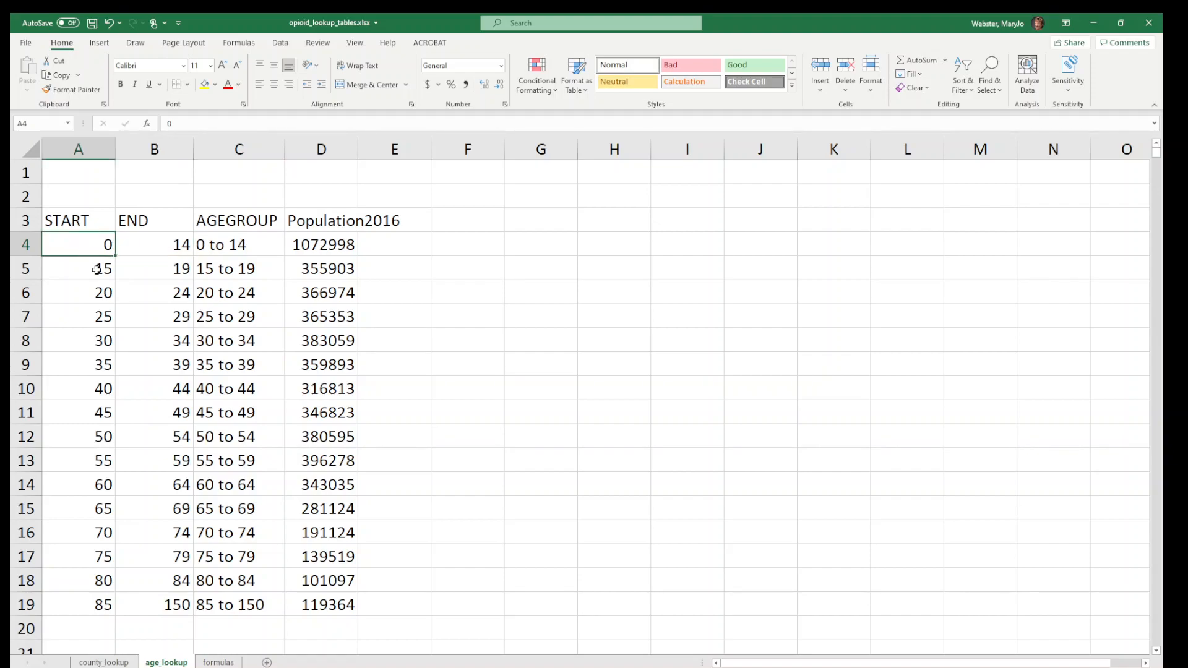
left_click(96, 272)
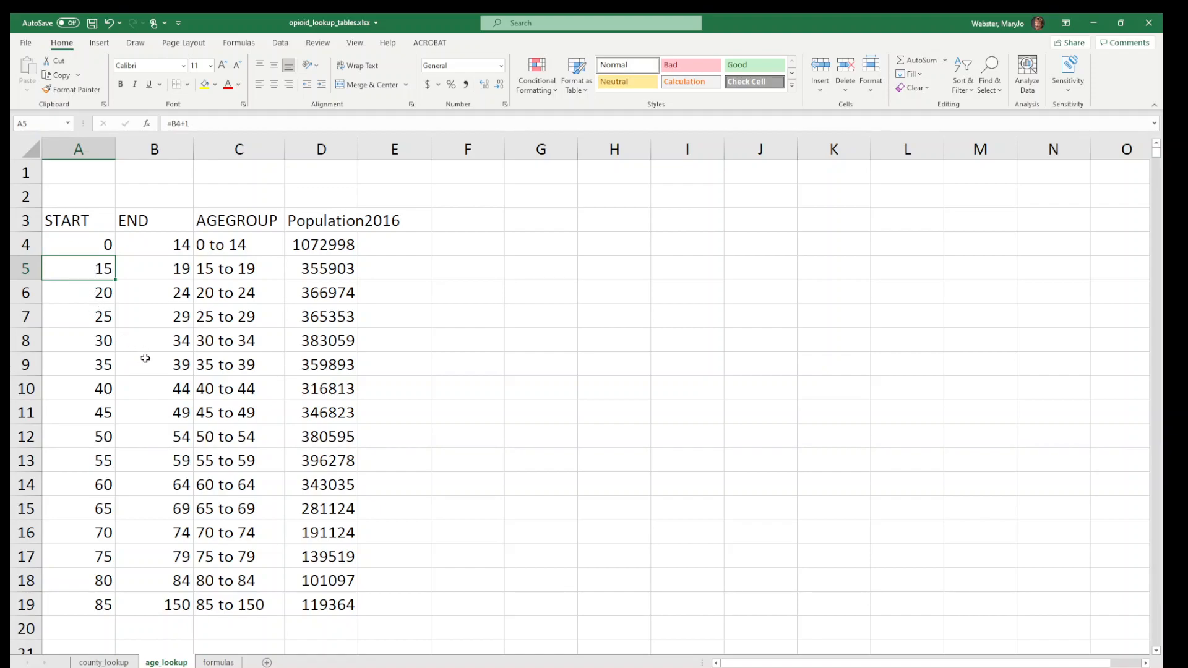
left_click(85, 295)
left_click(89, 322)
left_click(163, 321)
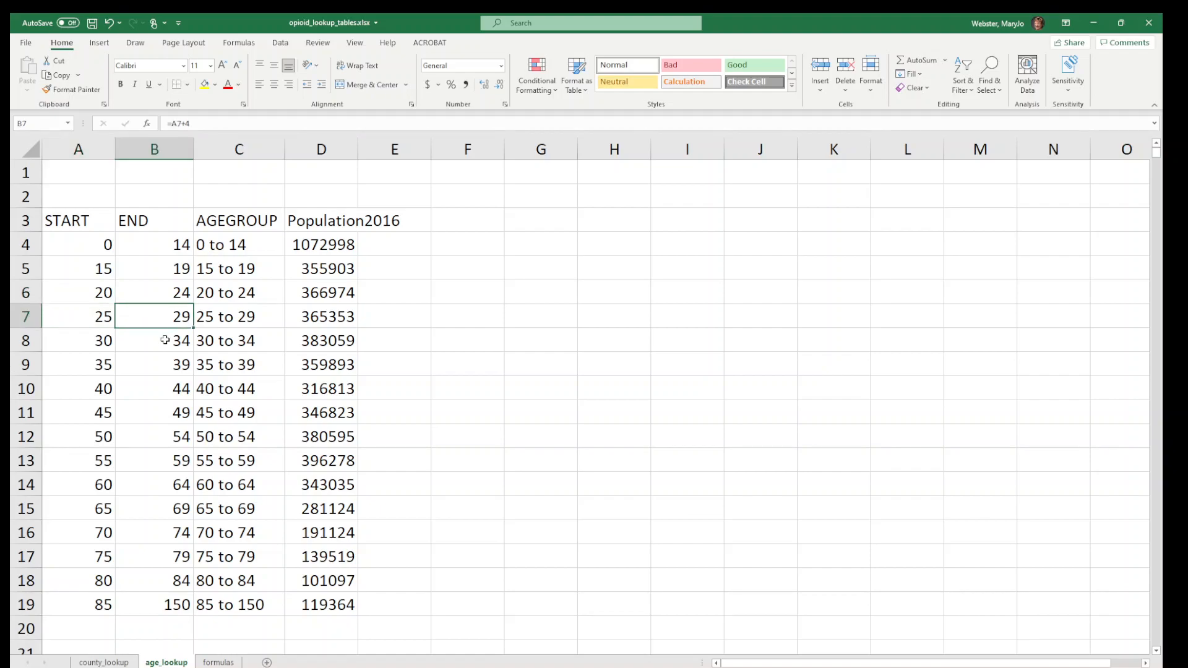
Examine how the AGEGROUP labels combine the START and END values, and how each START follows from the preceding END.
left_click(165, 339)
left_click(245, 337)
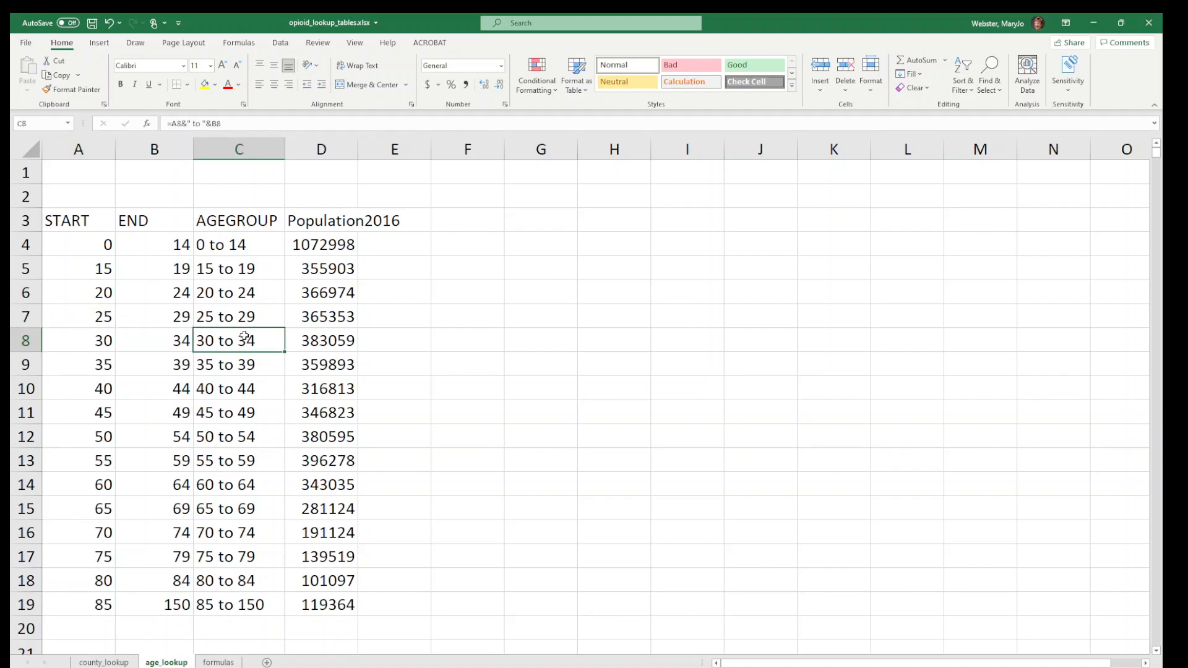
left_click(223, 249)
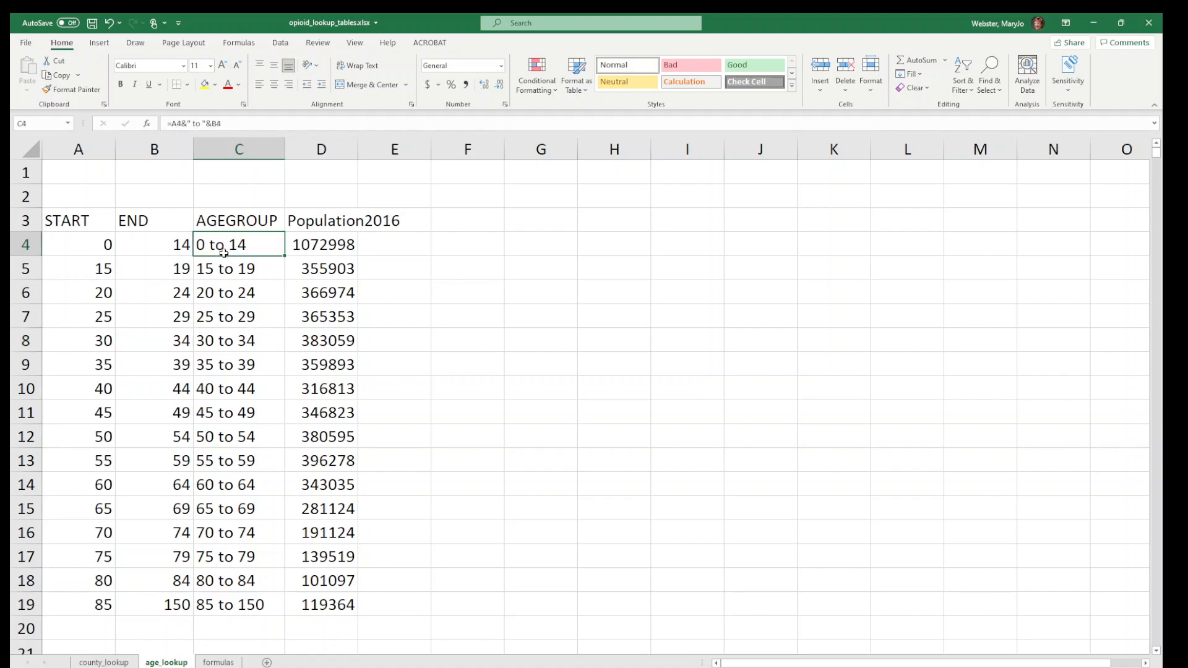
left_click(154, 243)
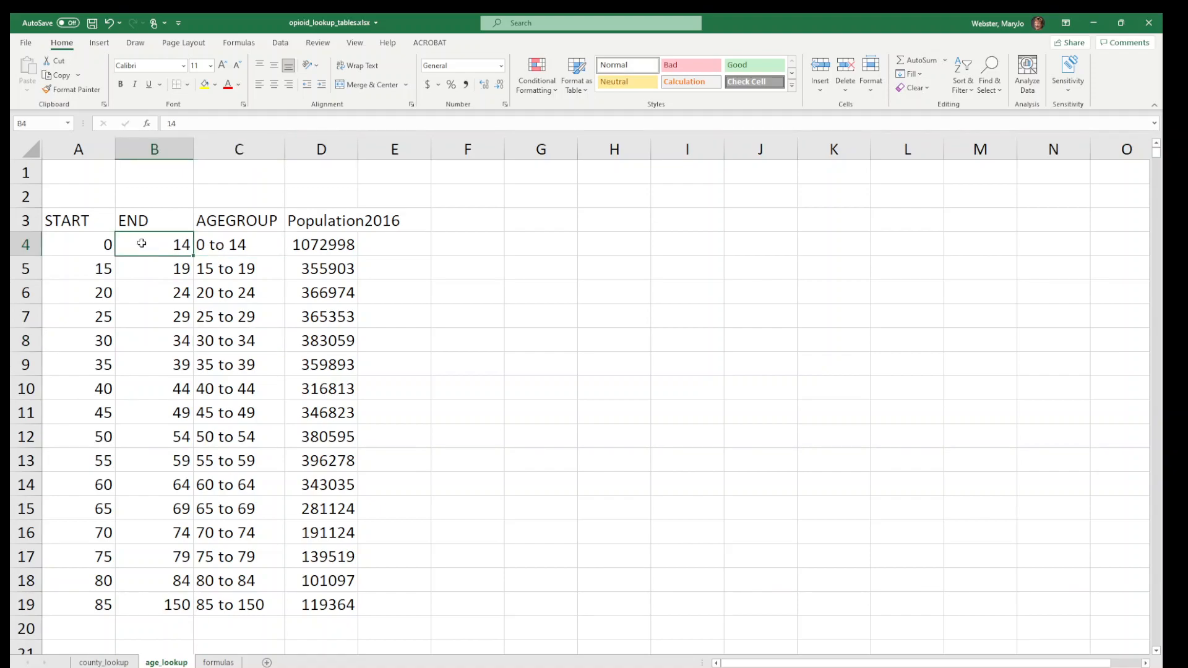
left_click(85, 242)
left_click(157, 243)
left_click(83, 275)
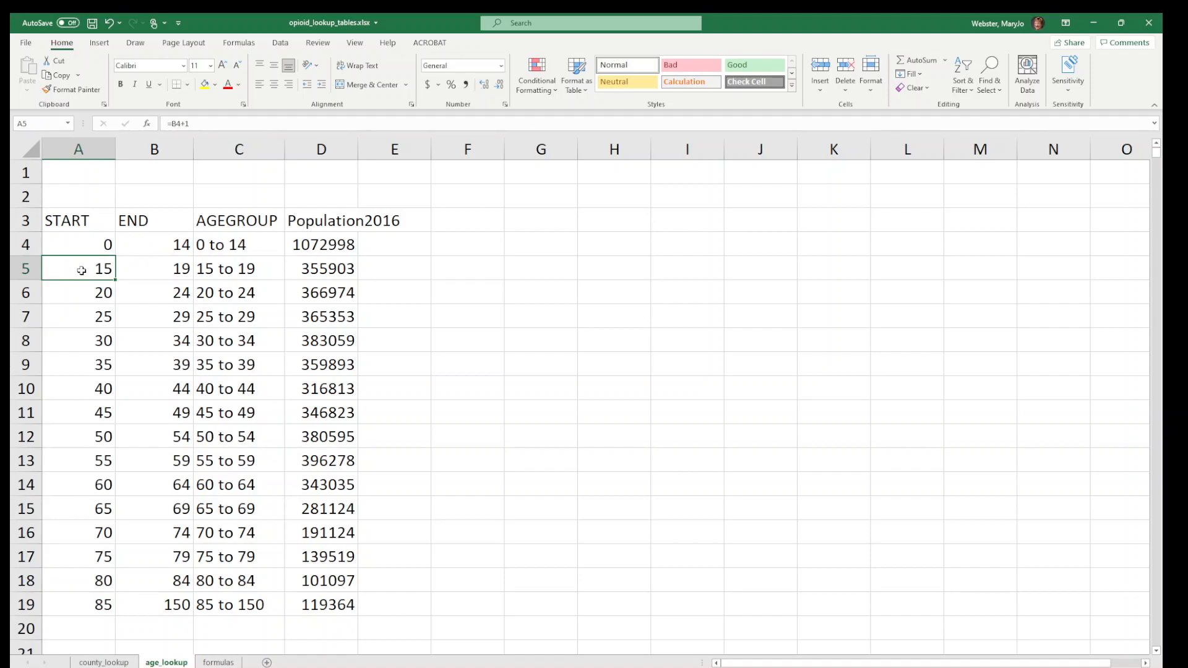
left_click(166, 247)
left_click(79, 271)
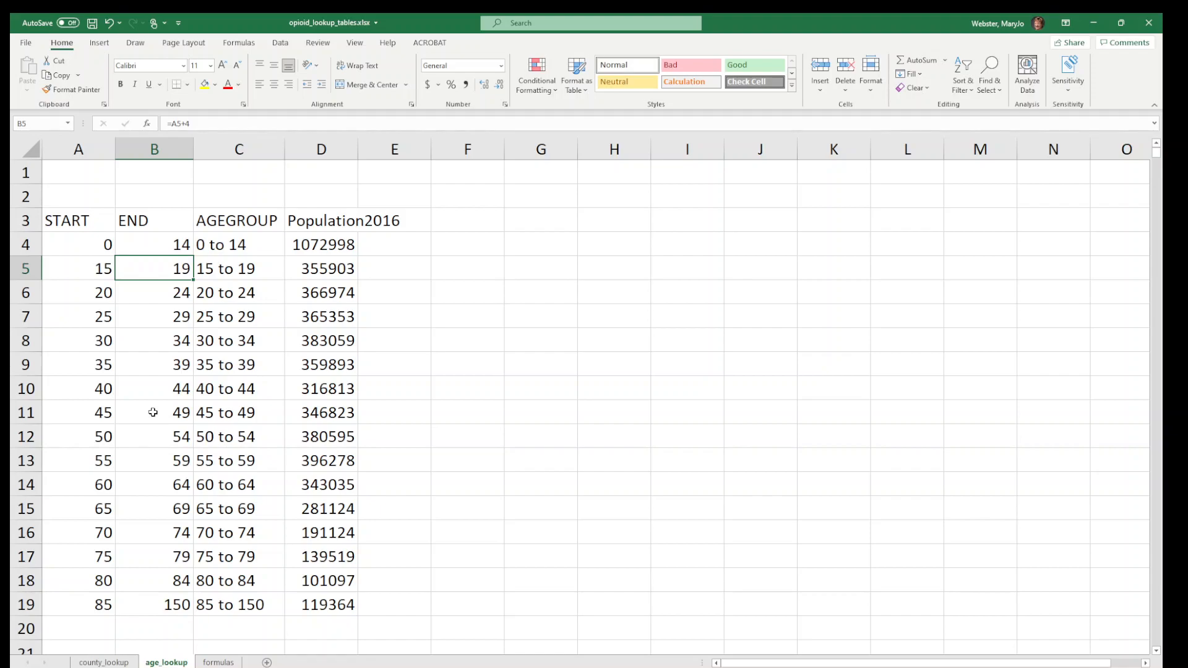
left_click(250, 272)
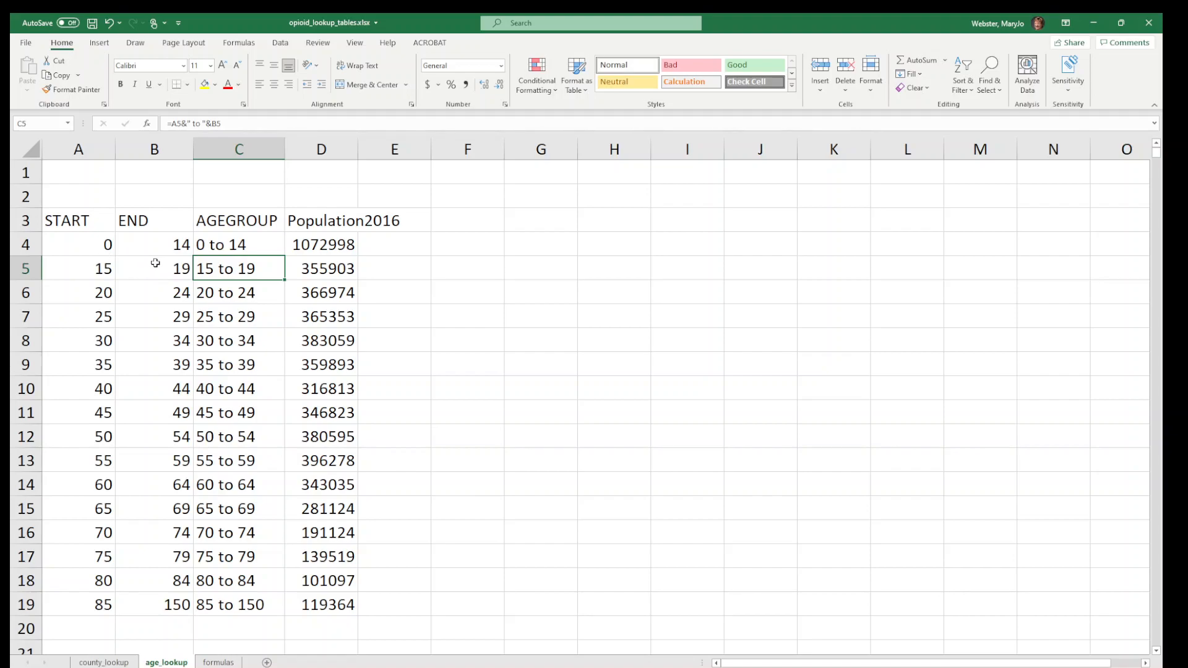
left_click(211, 350)
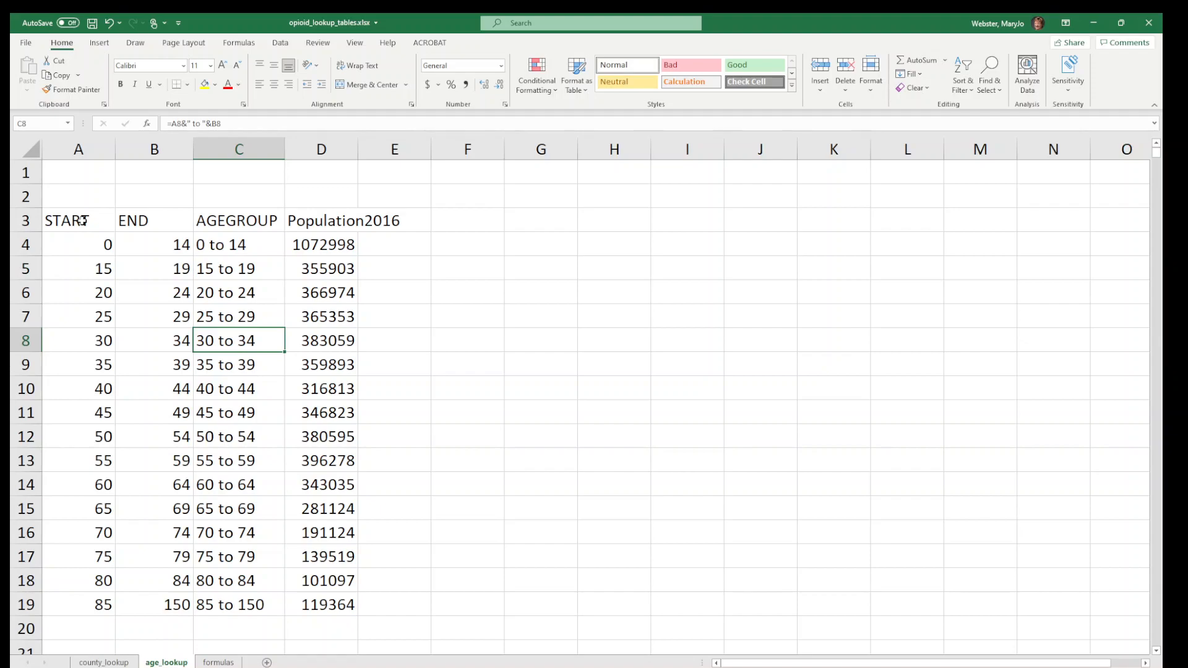
Copy the whole age lookup table with its headers into a new sheet of the opioids_ANSWERS.xlsx workbook.
left_click_drag(82, 220, 315, 605)
key("ctrl+c")
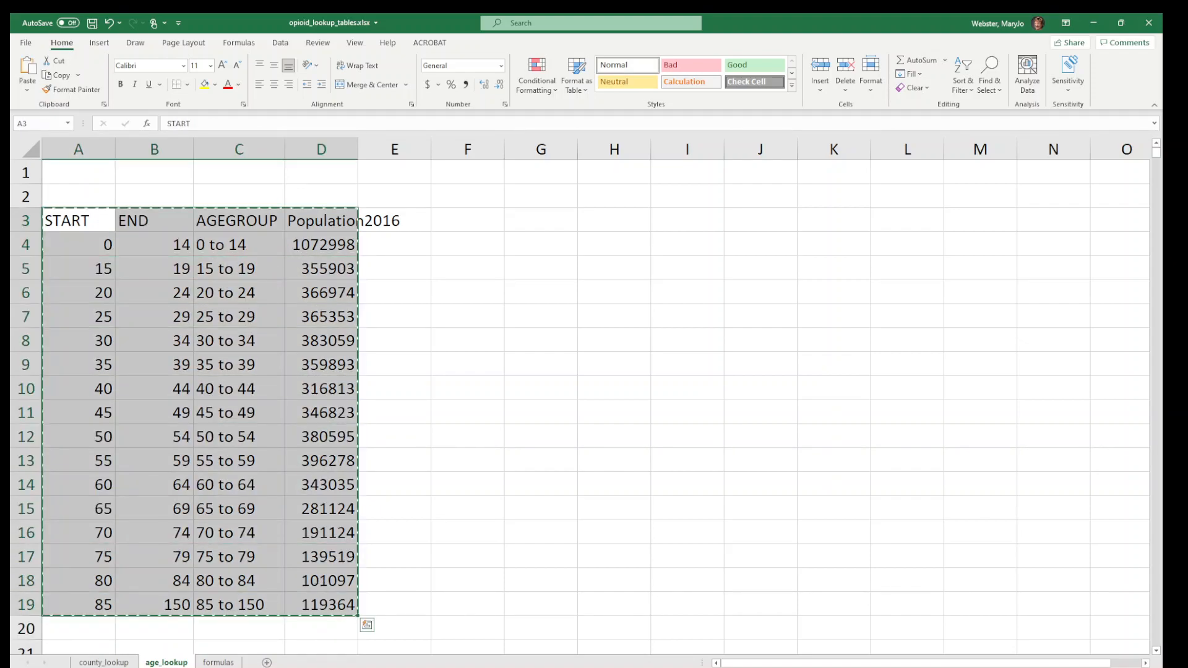
left_click(378, 667)
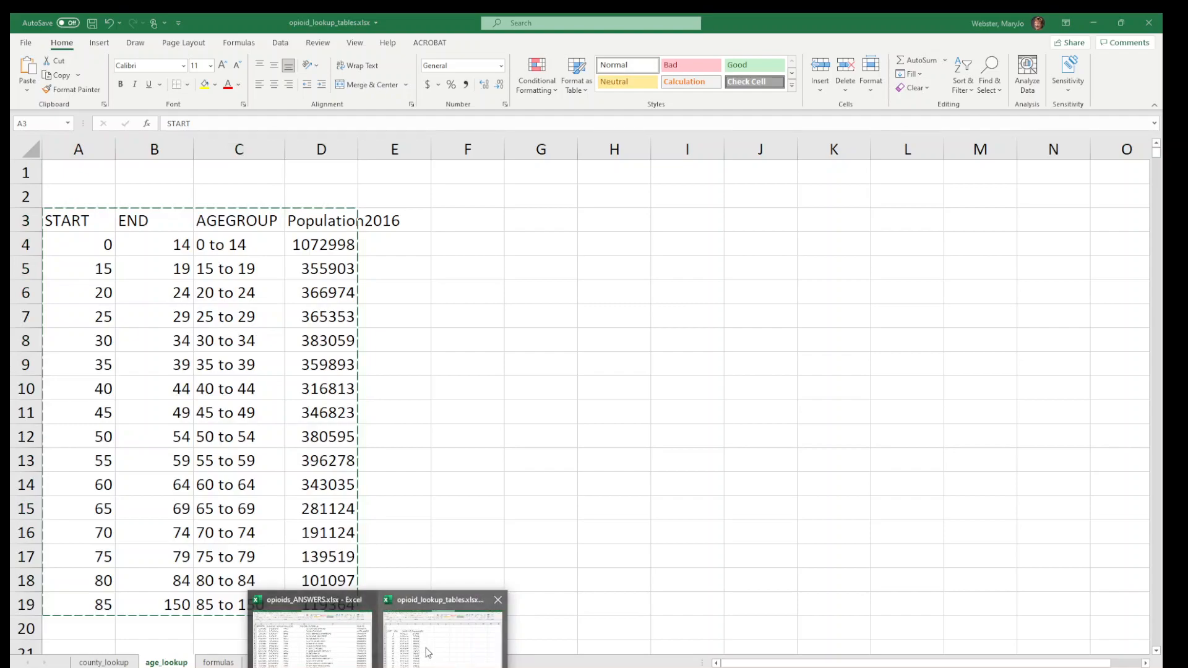
left_click(324, 653)
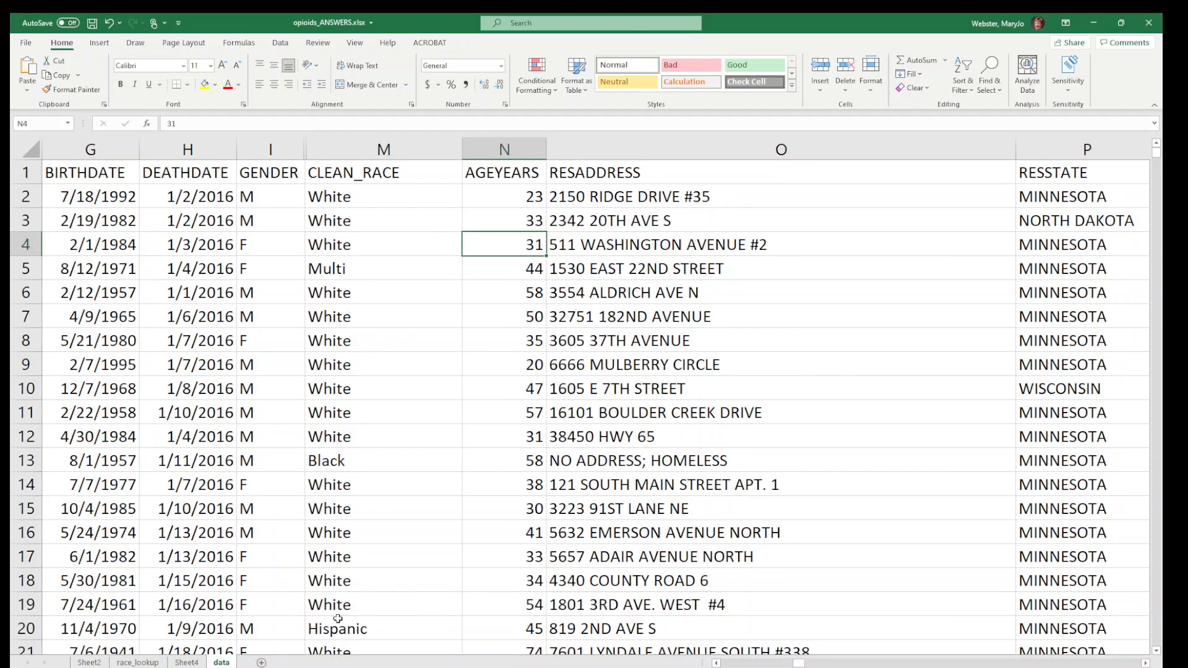
left_click(262, 663)
key("ctrl+v")
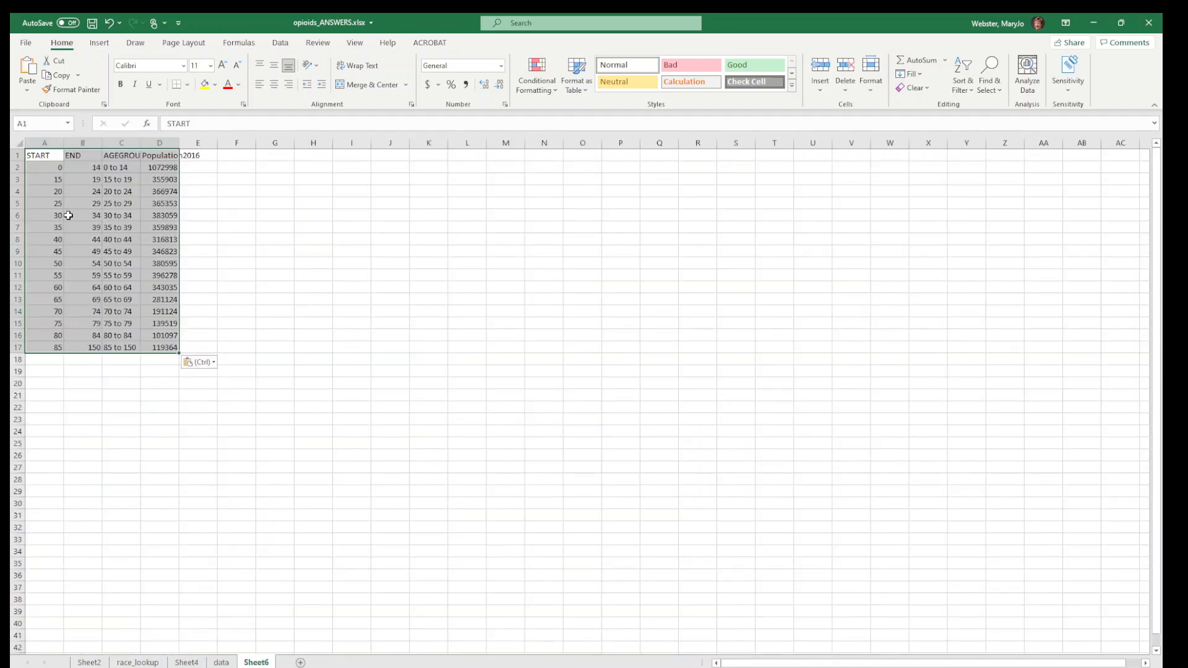
Rename the new sheet holding the pasted age table as age_lookup.
left_click(96, 211)
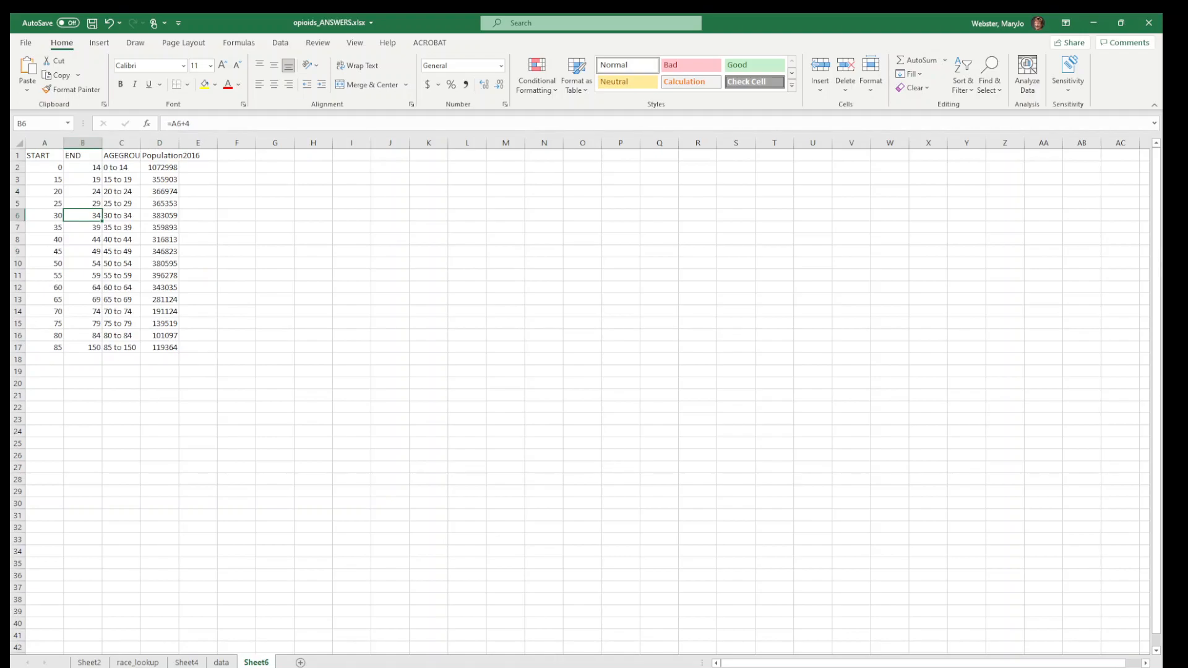
scroll(580, 396, "up", 2)
scroll(579, 396, "up", 1)
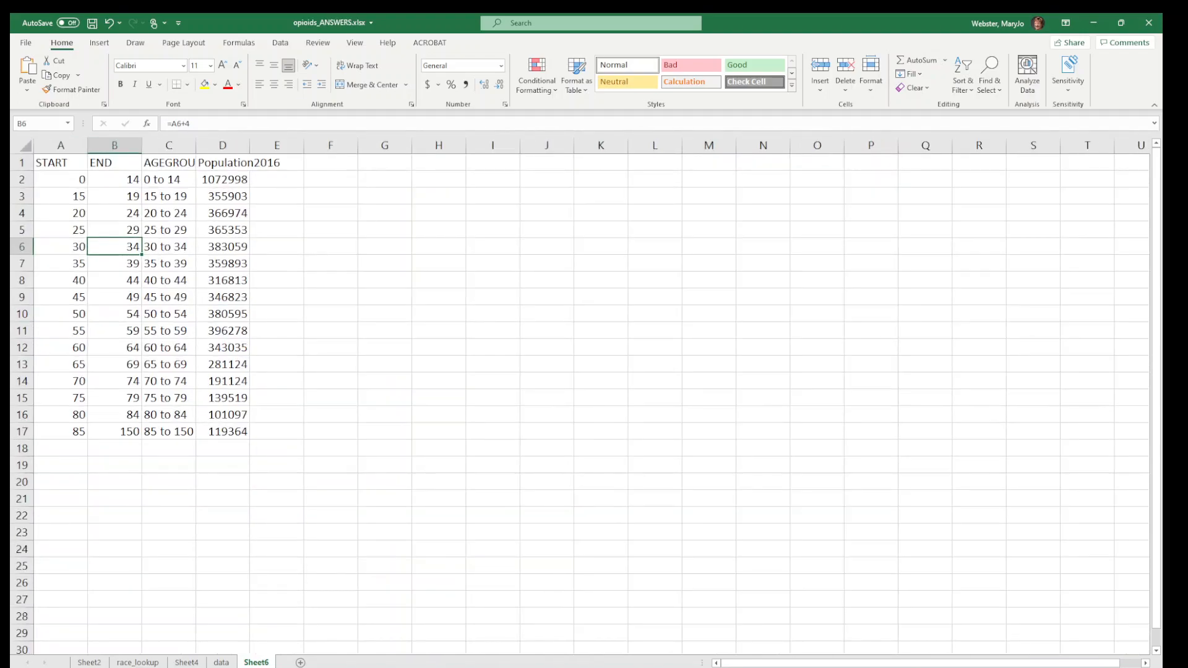
double_click(256, 663)
type("age_l")
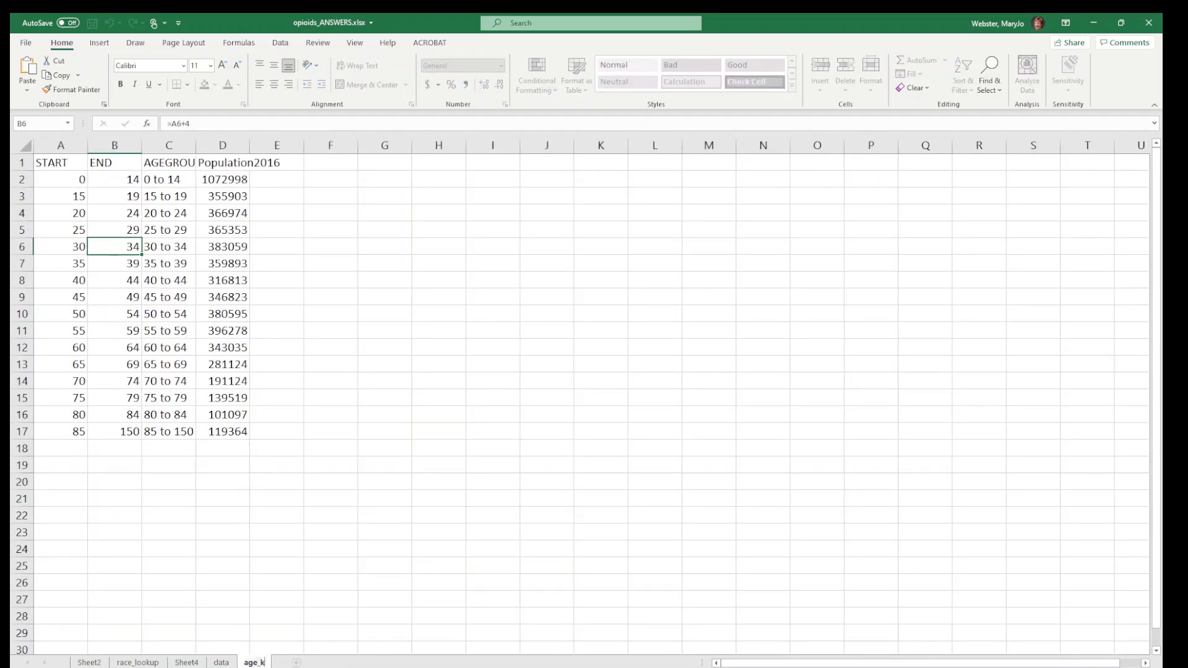
type("ookup")
key("Return")
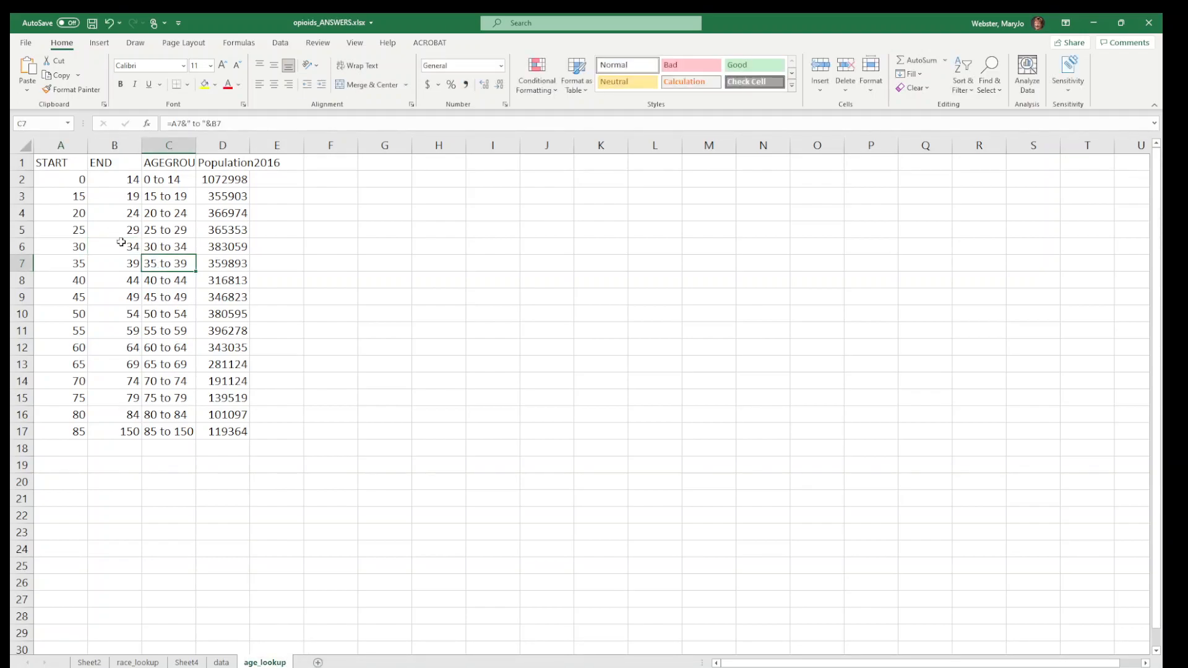
Define the workbook-scoped name age_lookup for the entire age table, A1:D17, on the age_lookup sheet.
key("ctrl+a")
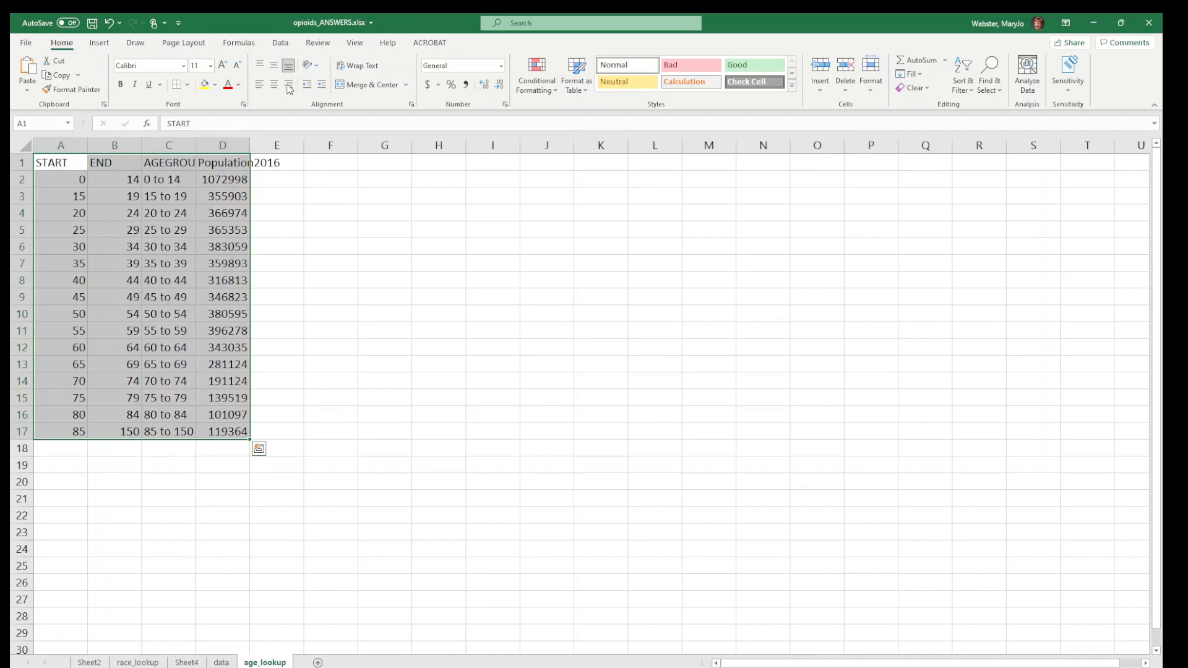
right_click(184, 204)
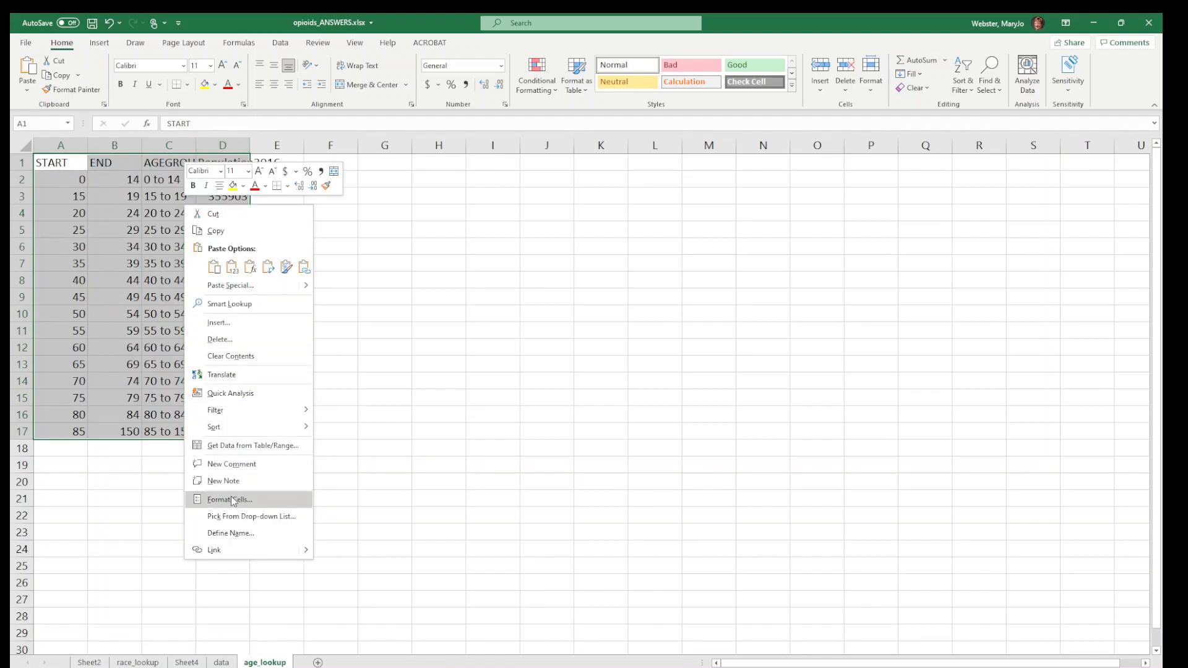
left_click(230, 534)
type("age_lookup")
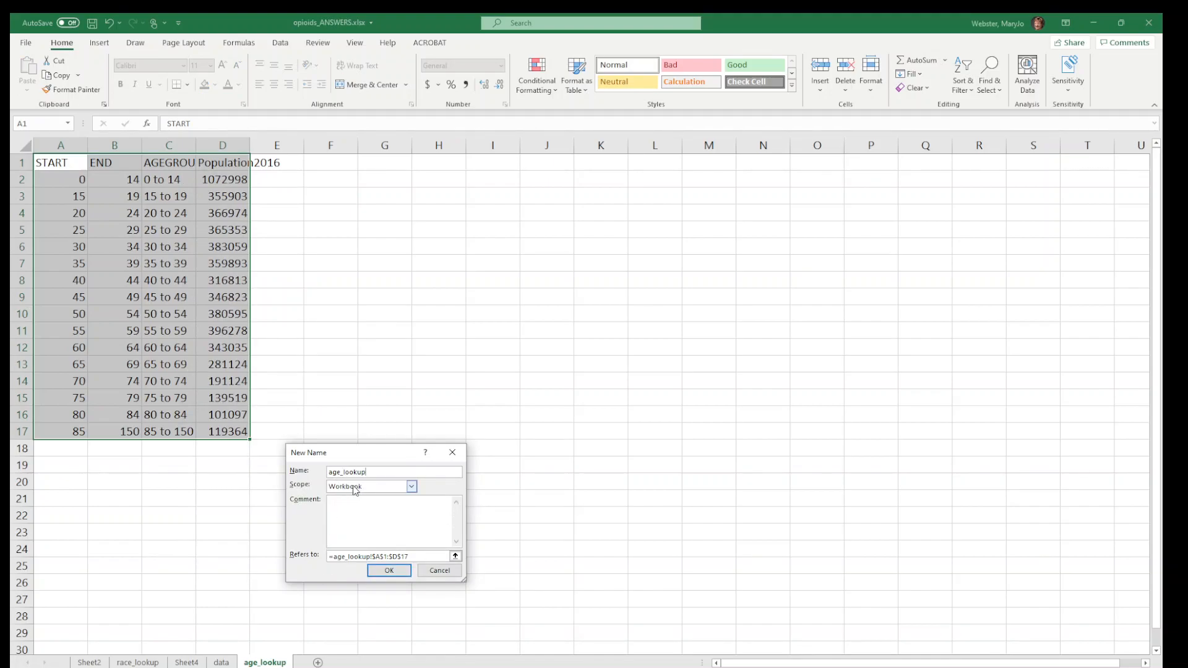
left_click(388, 571)
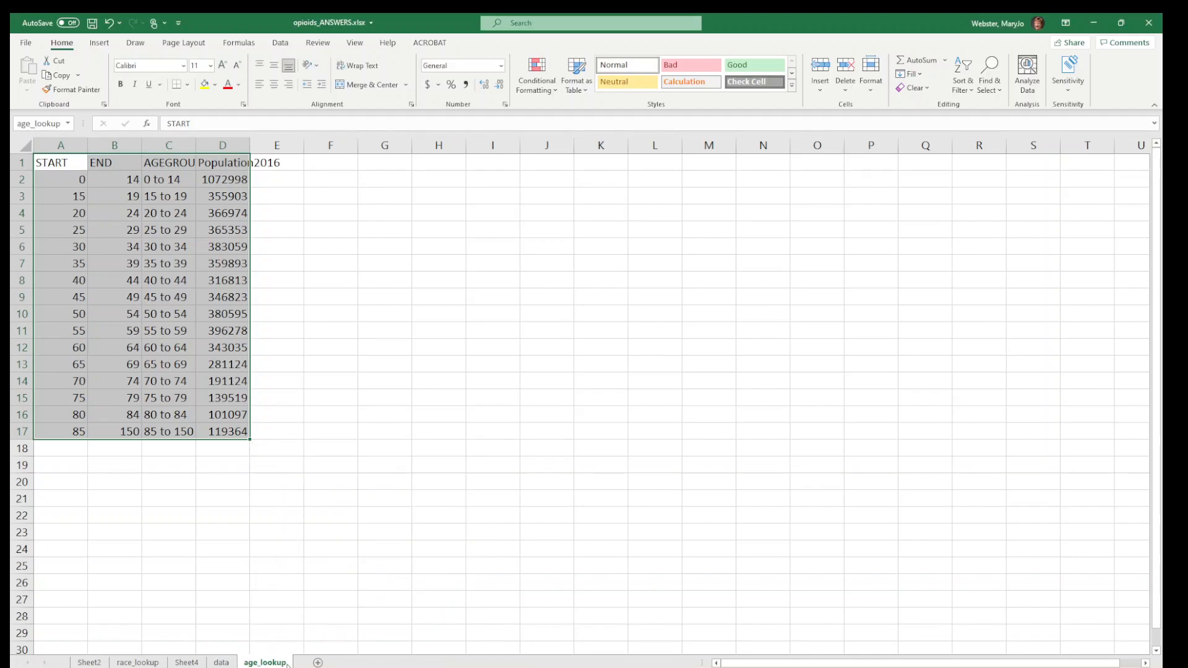
Insert a column before RESADDRESS on the data sheet, head it AGE_GROUP and auto-fit its width.
left_click(219, 663)
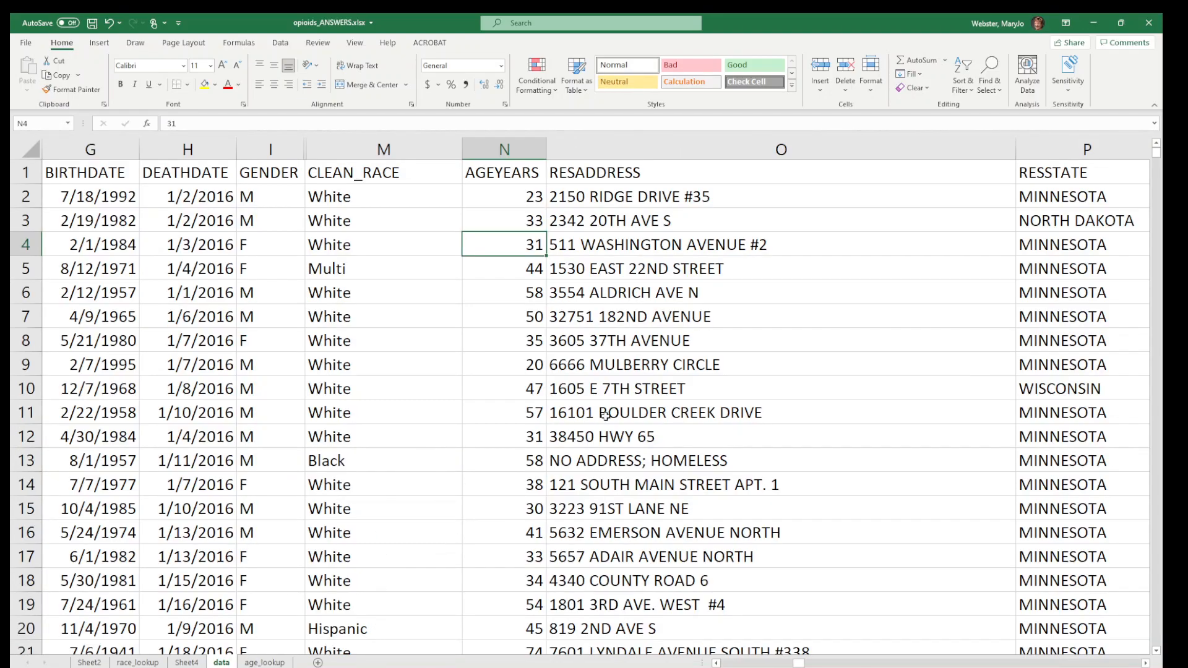
left_click(574, 141)
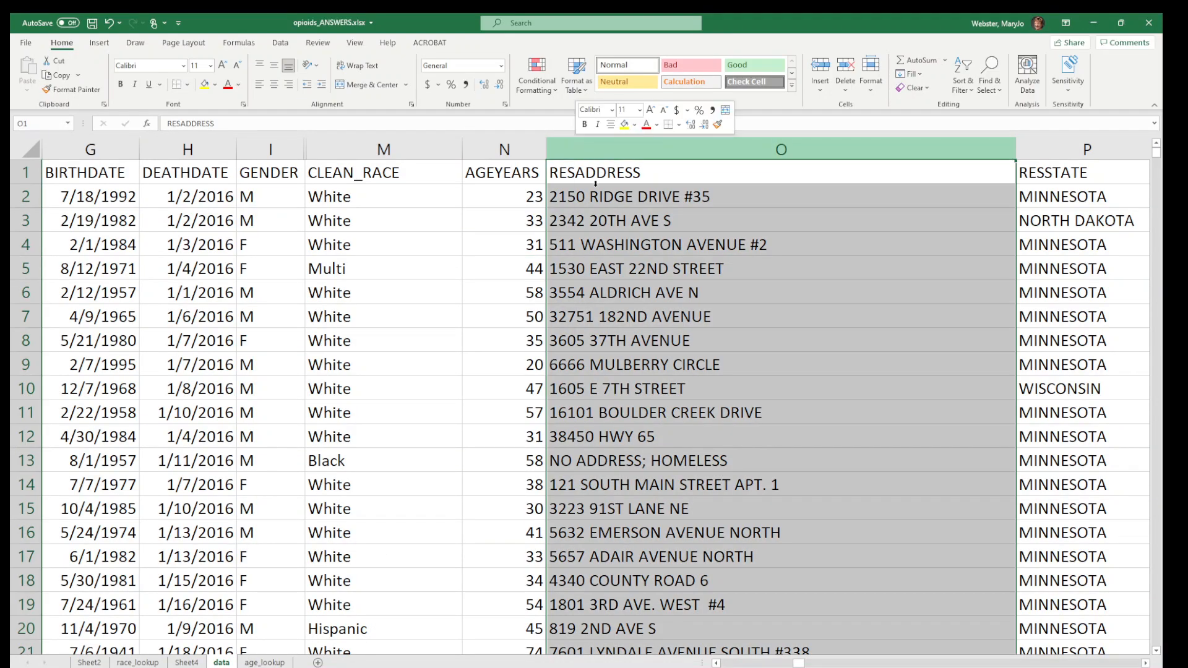
left_click(603, 235)
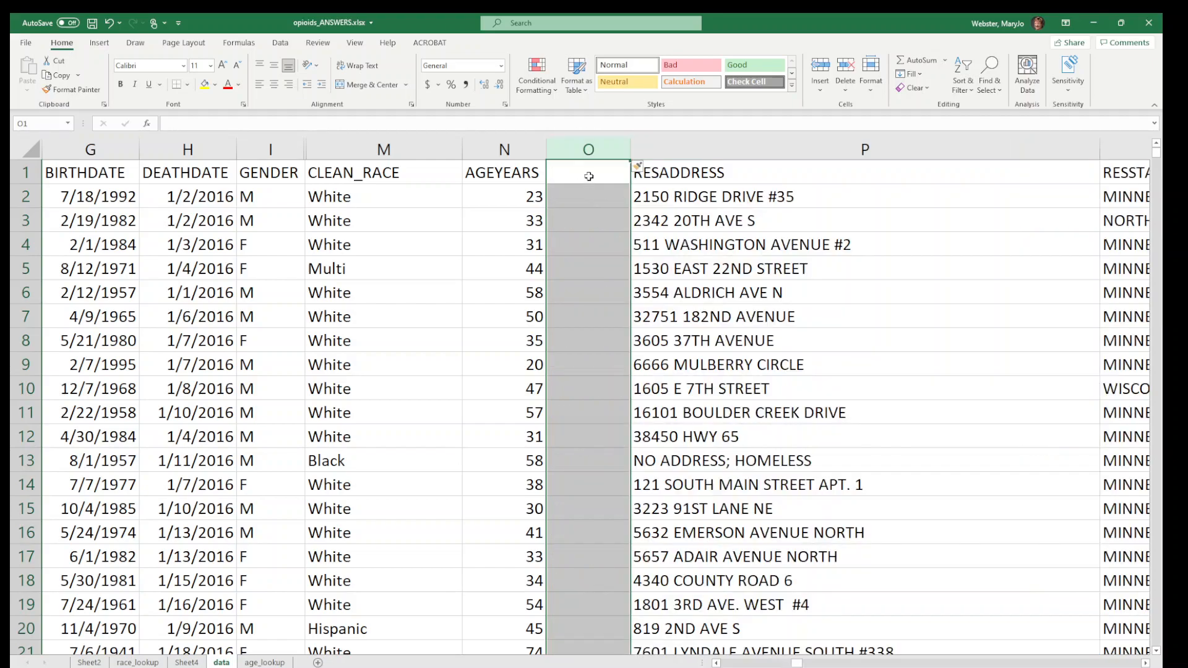
left_click(589, 177)
type("AGE_GROUP")
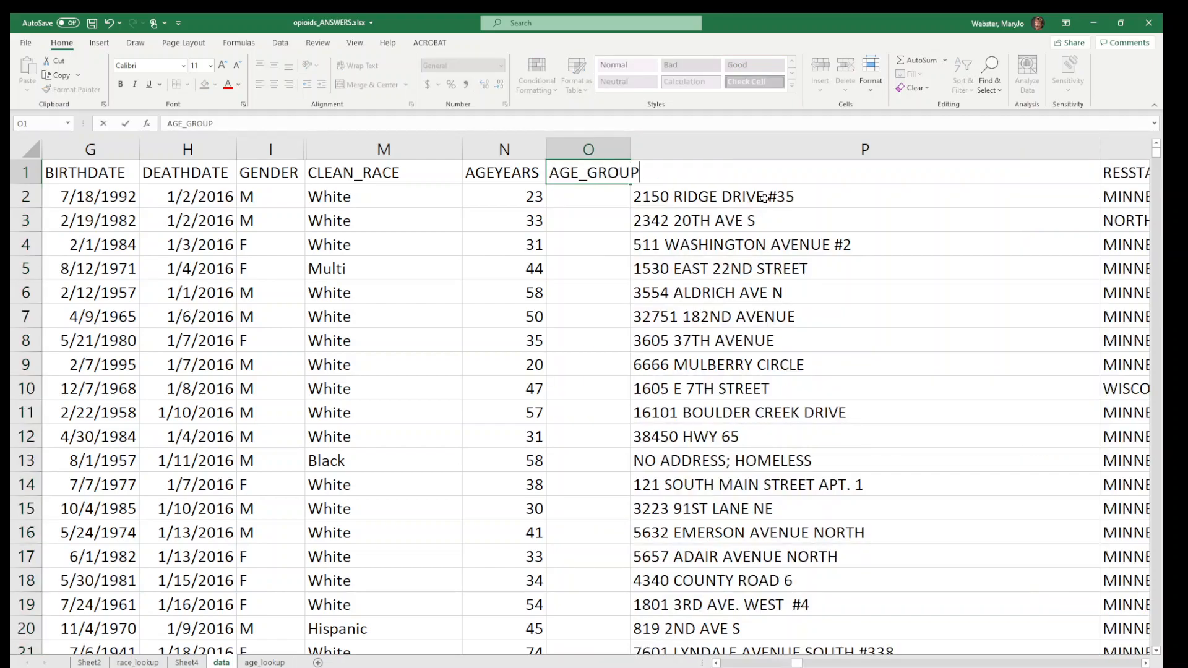
key("Return")
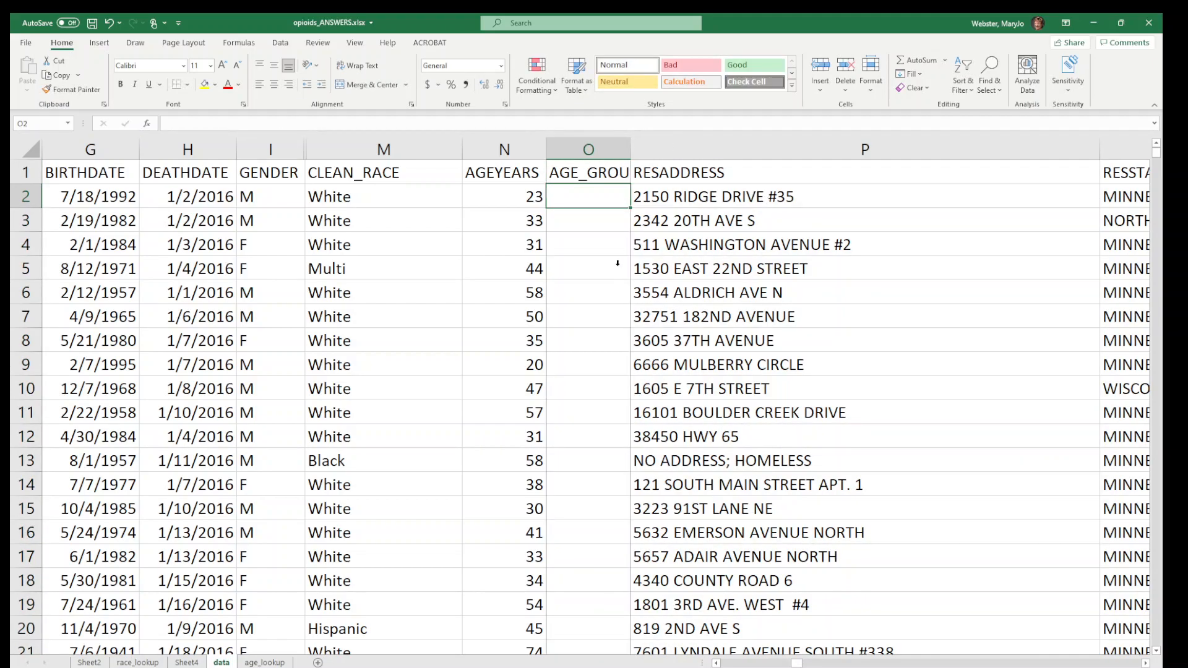
double_click(631, 149)
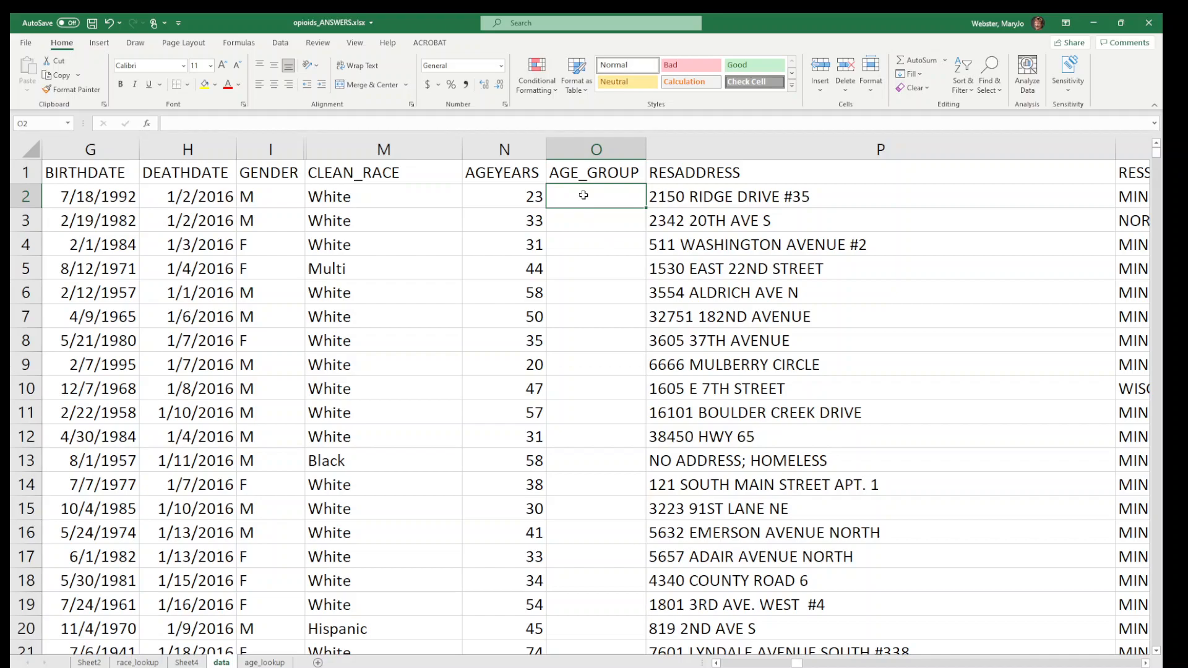
Compare the first AGEYEARS value on the data sheet with the START and END ranges on the age_lookup sheet.
left_click(524, 195)
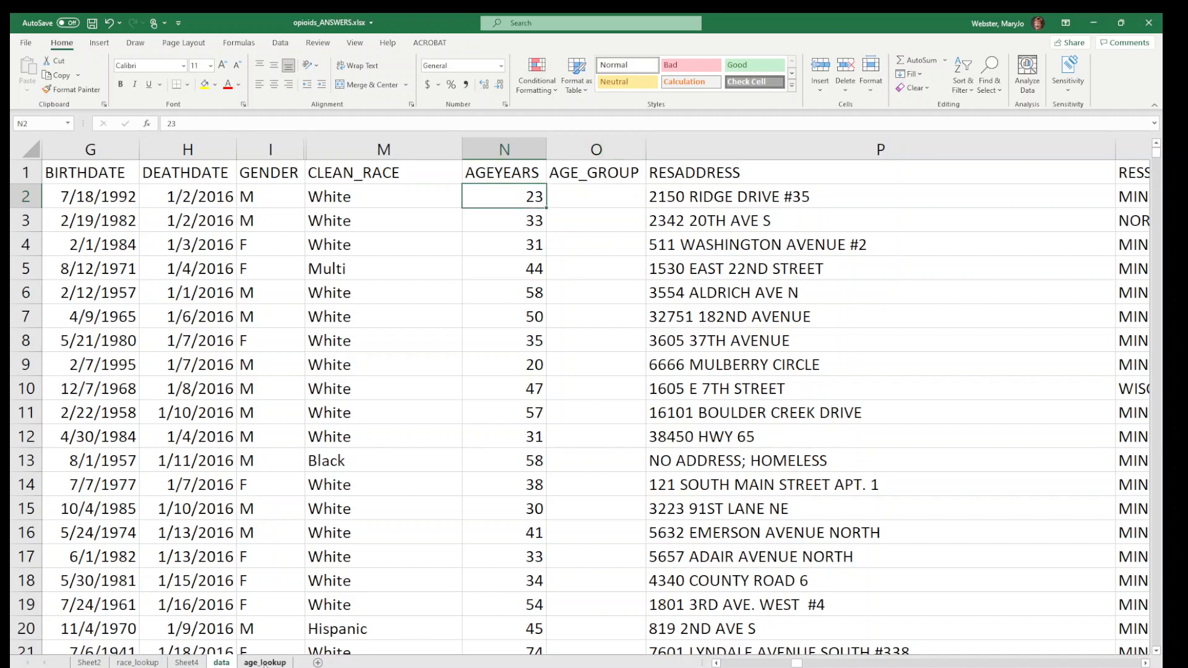
left_click(265, 662)
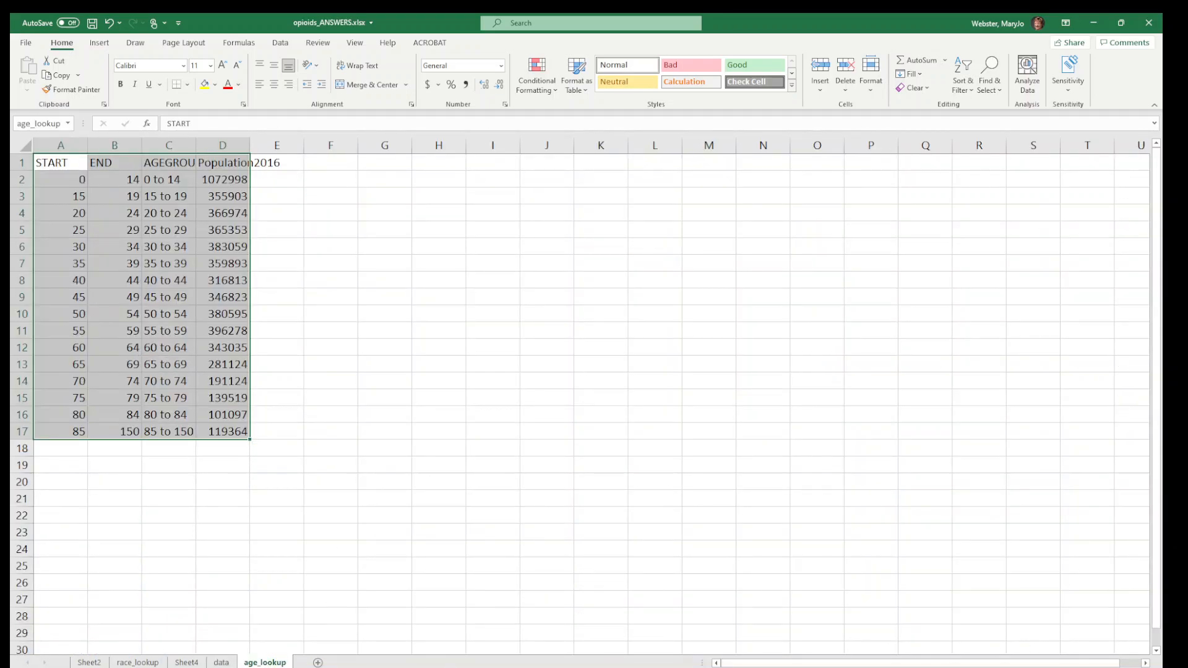
scroll(579, 396, "up", 1, "ctrl")
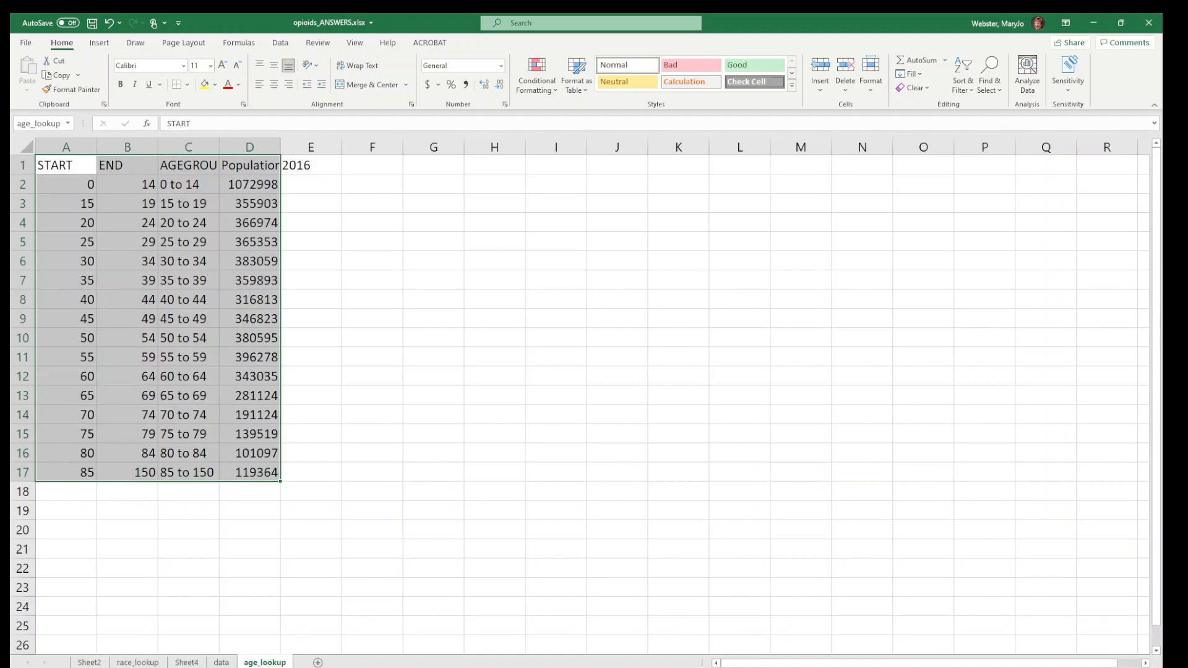
scroll(580, 396, "up", 1, "ctrl")
scroll(314, 405, "up", 1, "ctrl")
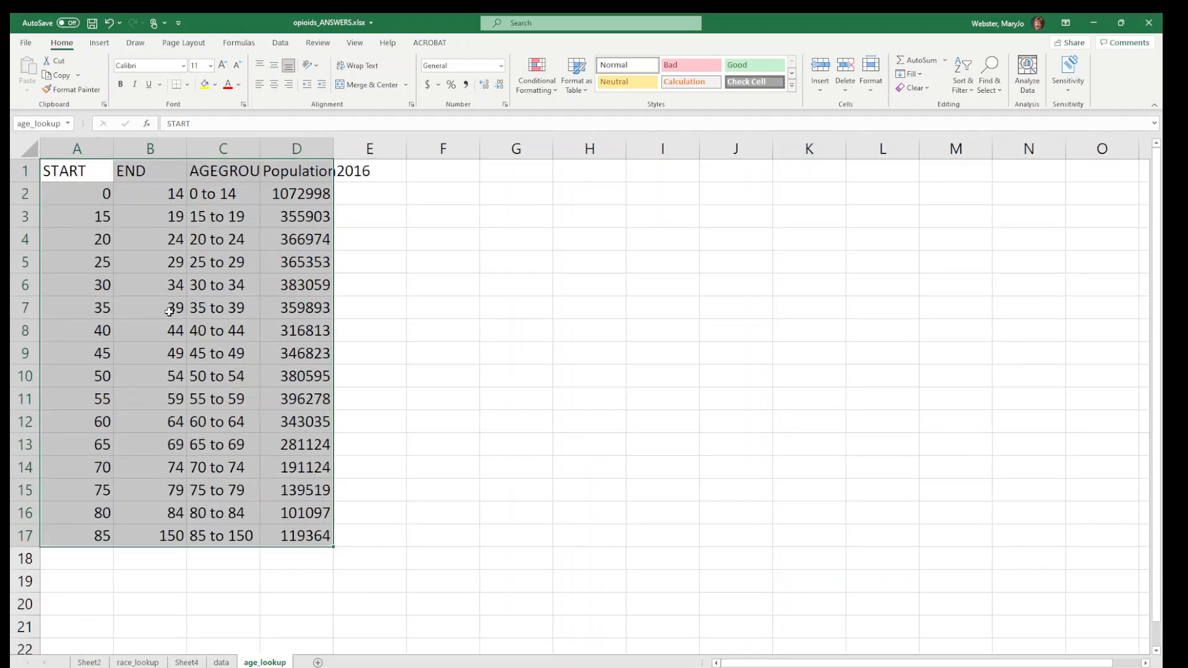
left_click(170, 312)
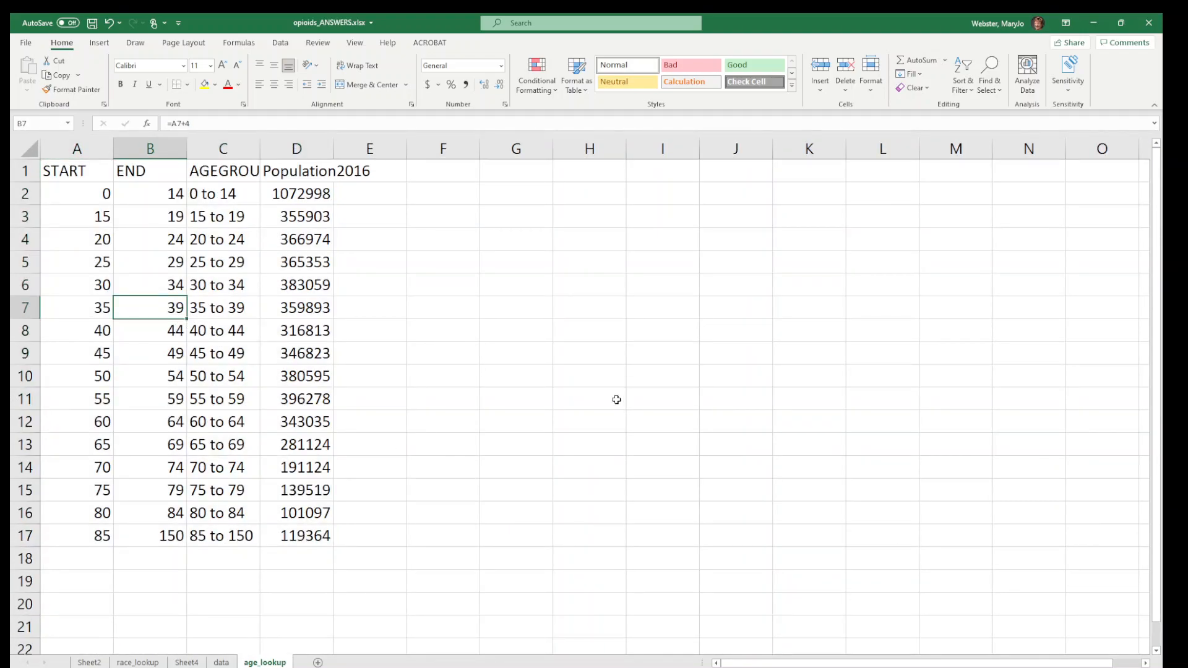
left_click(68, 190)
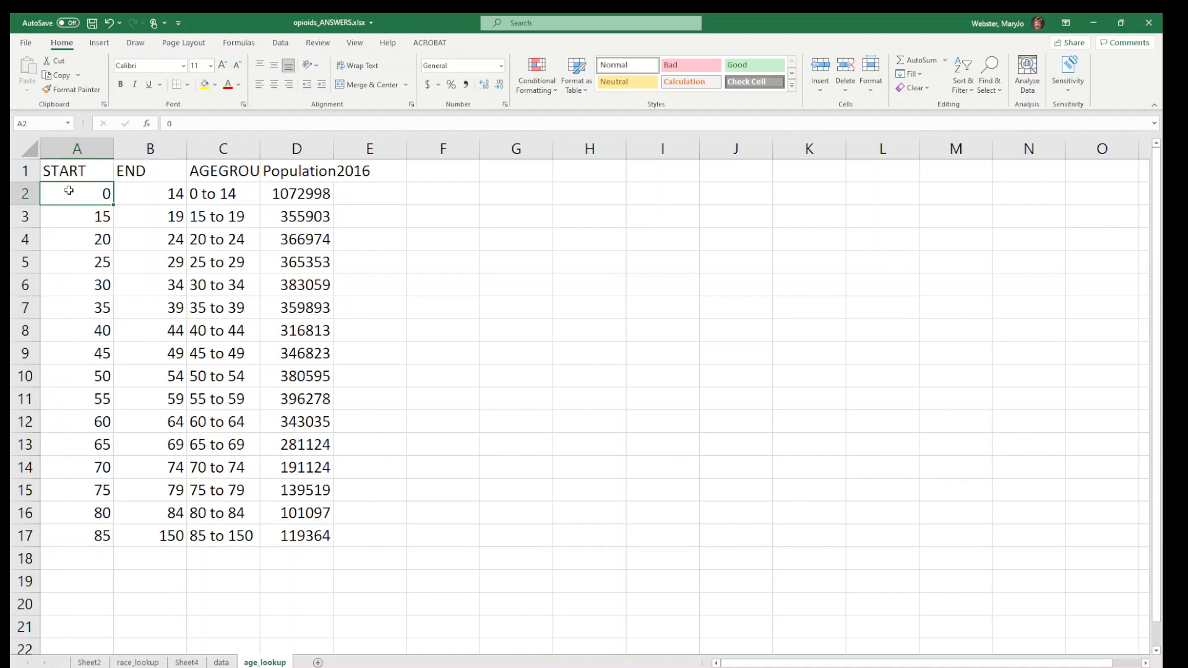
left_click(150, 193)
left_click(80, 221)
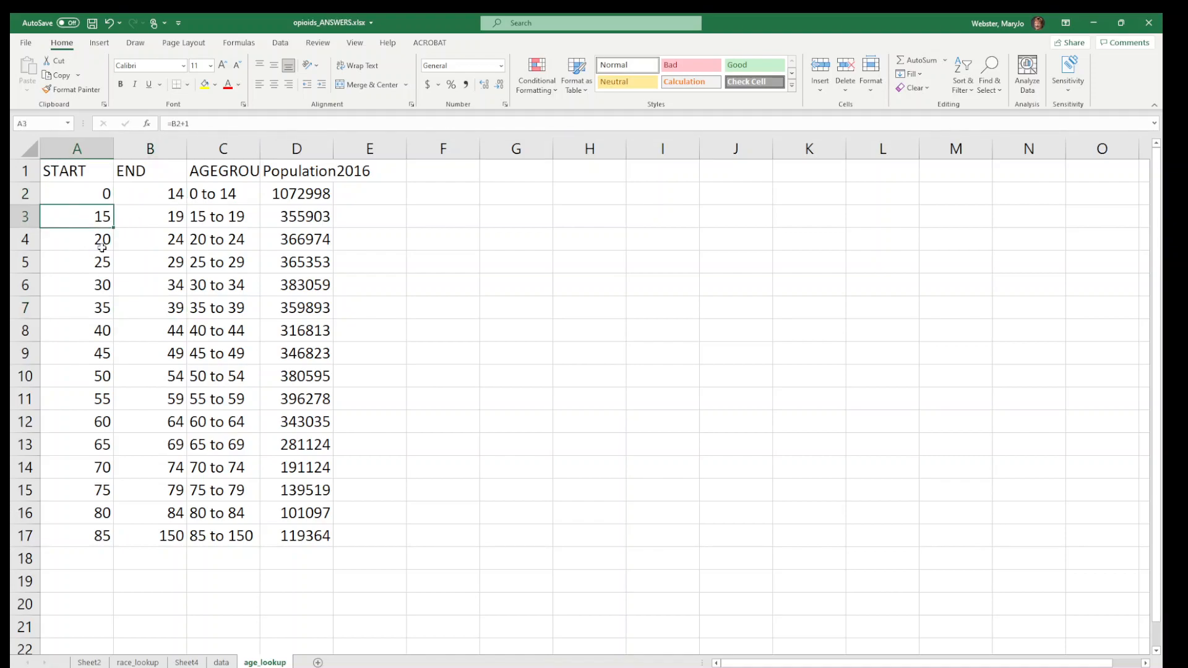
left_click(165, 219)
left_click(89, 239)
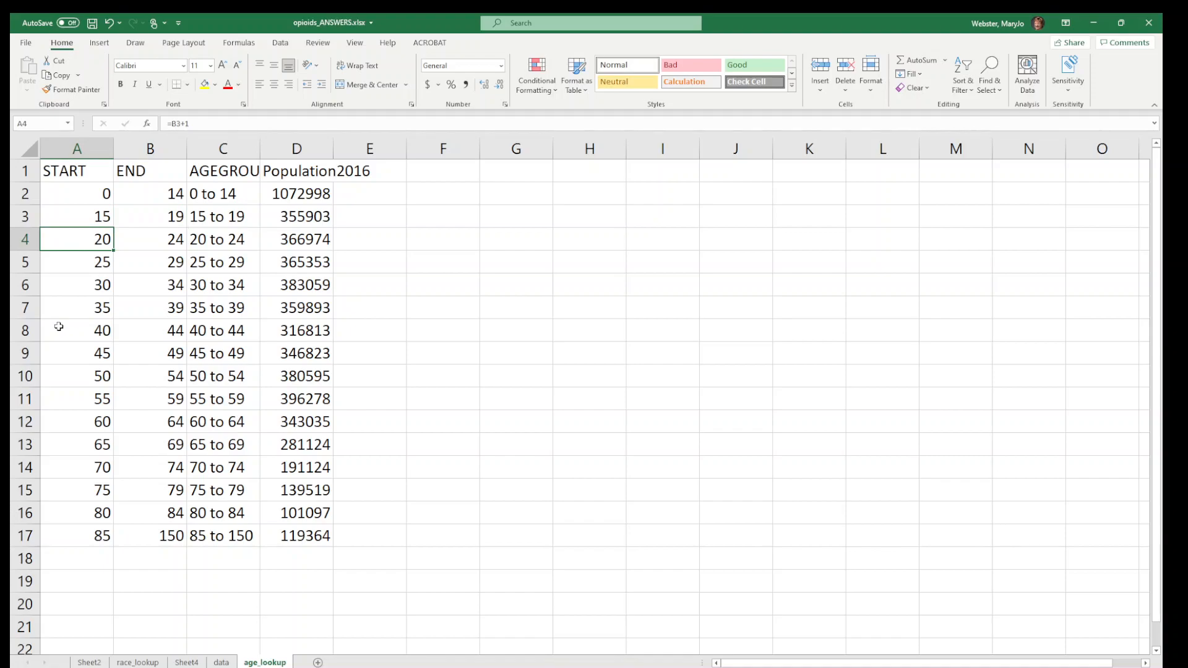
left_click(166, 243)
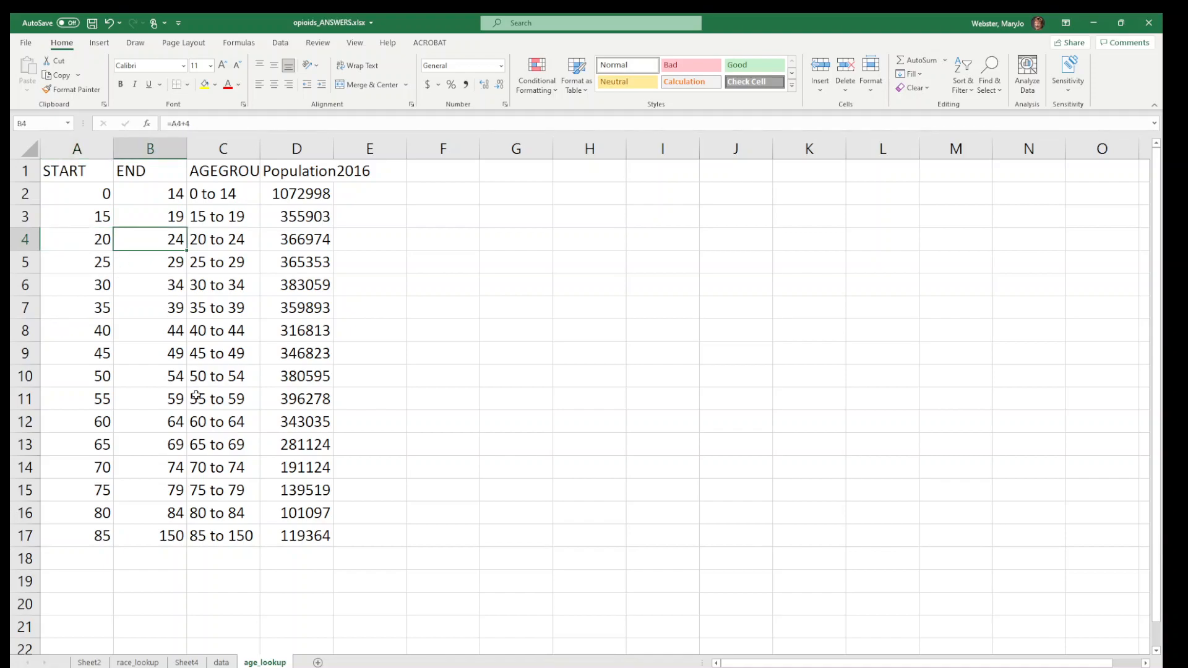
left_click(97, 262)
left_click(100, 239)
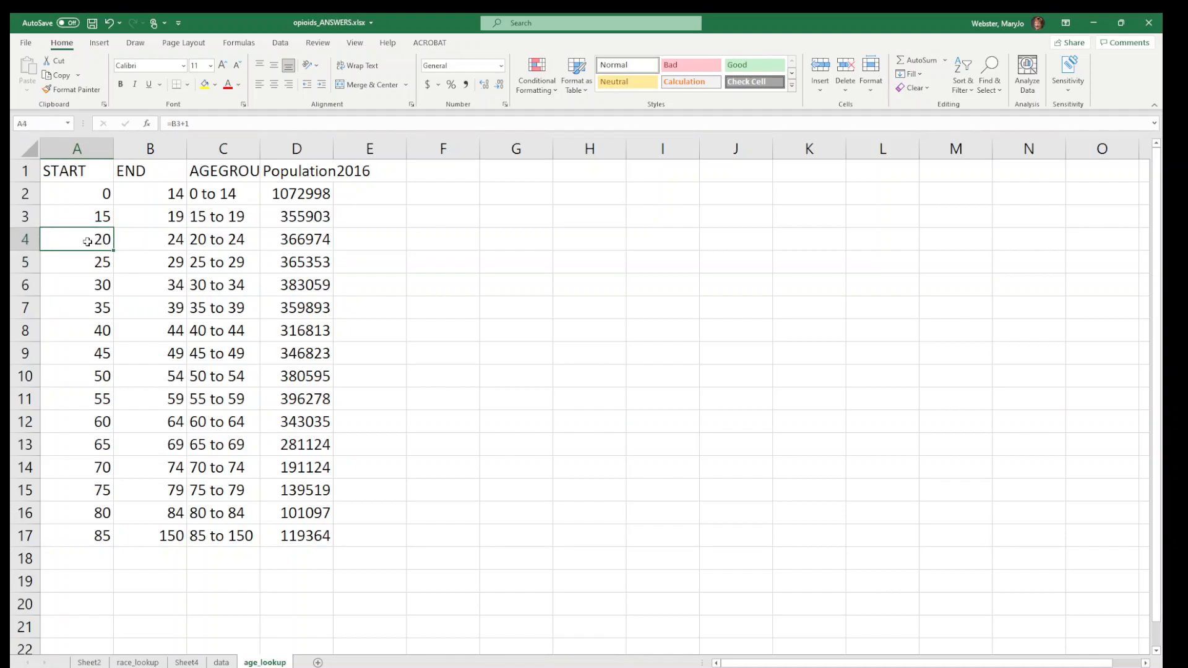
Examine how the START breakpoints on the age_lookup sheet map ages to ranges, with the labels held in the third column, AGEGROUP.
left_click(88, 263)
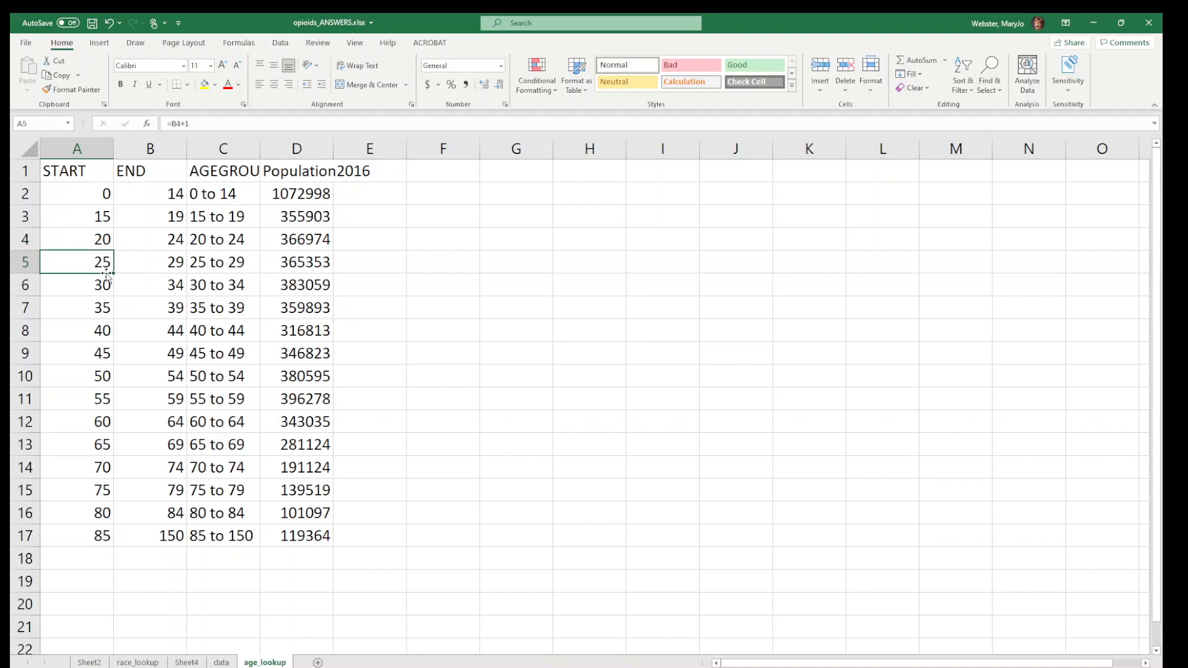
left_click(18, 247)
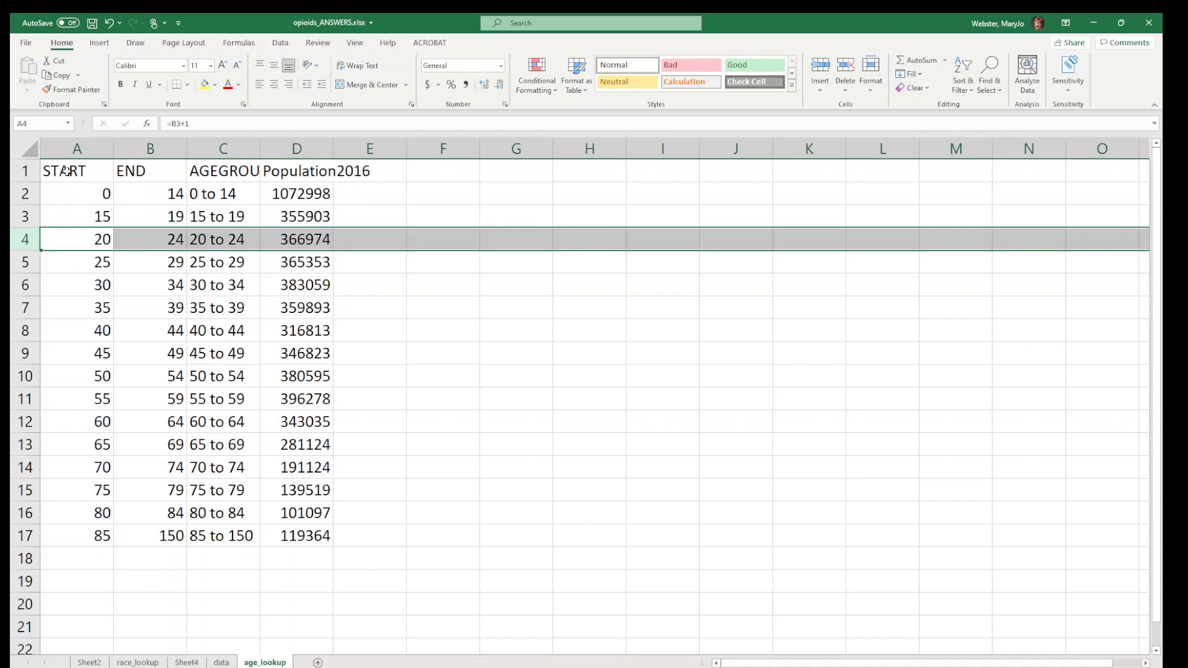
left_click(67, 153)
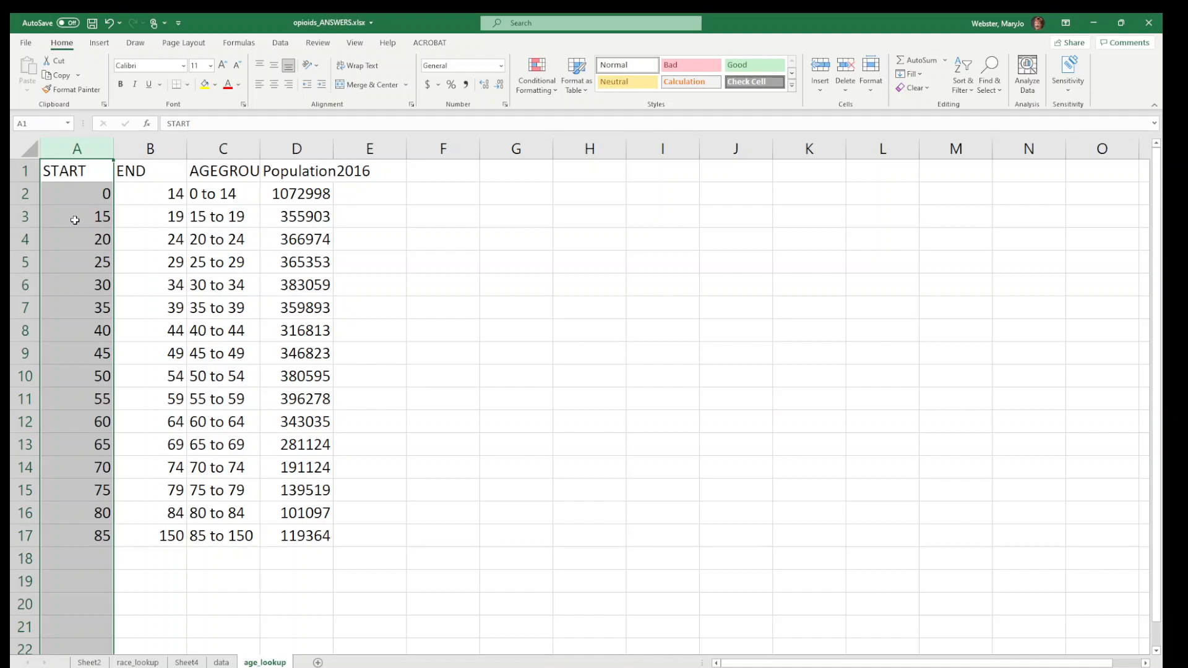
left_click(221, 663)
left_click(265, 663)
left_click(221, 150)
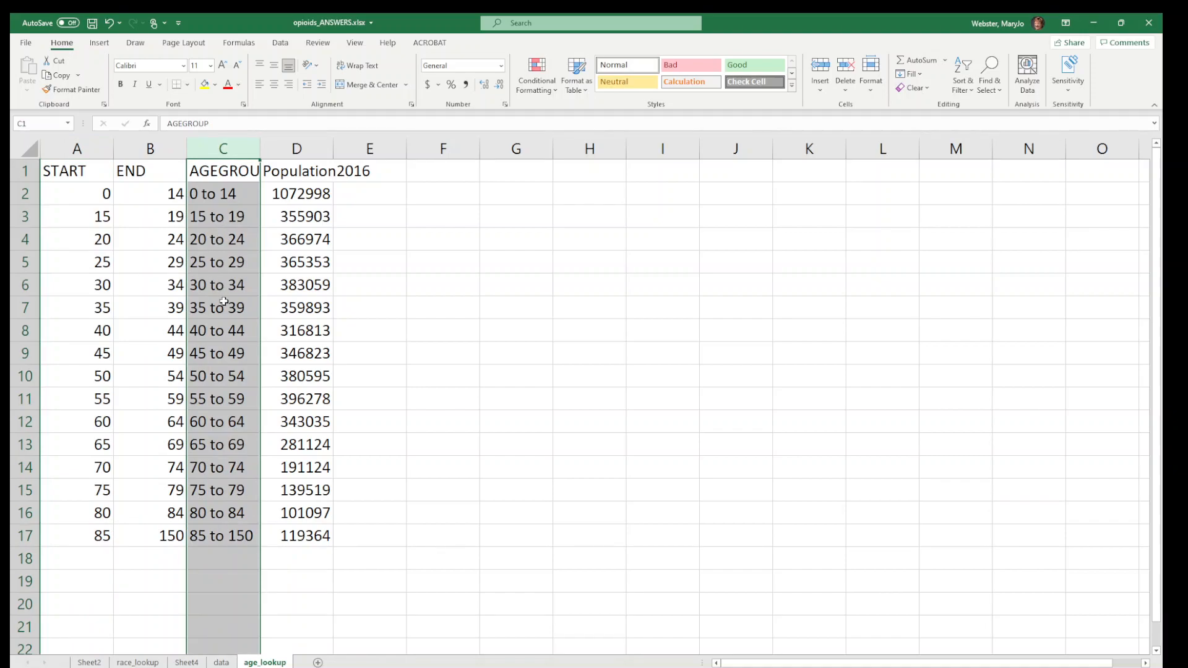
Enter =VLOOKUP(N2, age_lookup, 3, TRUE) in O2 under AGE_GROUP on the data sheet.
left_click(222, 662)
left_click(584, 196)
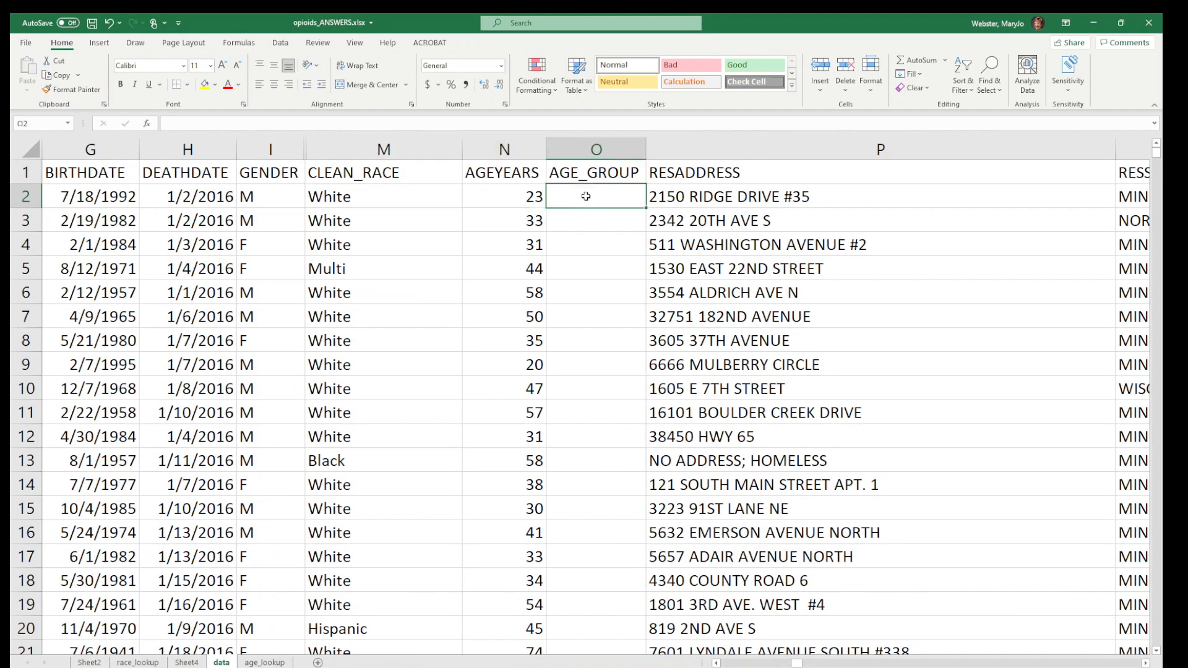
type("=v")
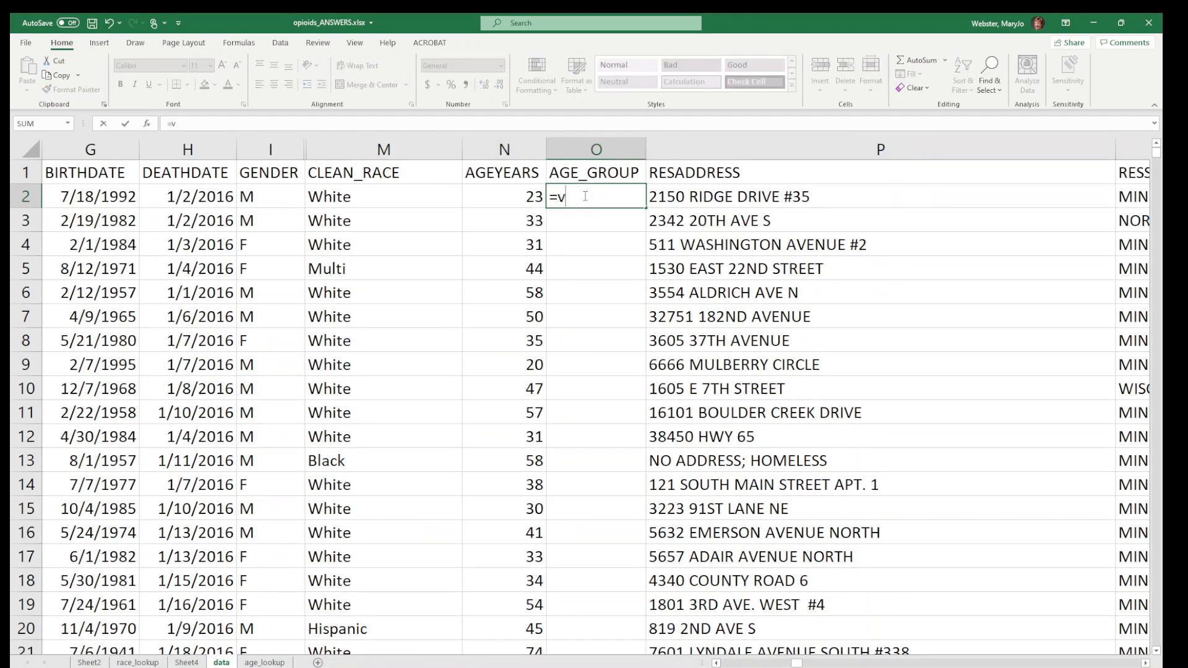
type("lookup(n2")
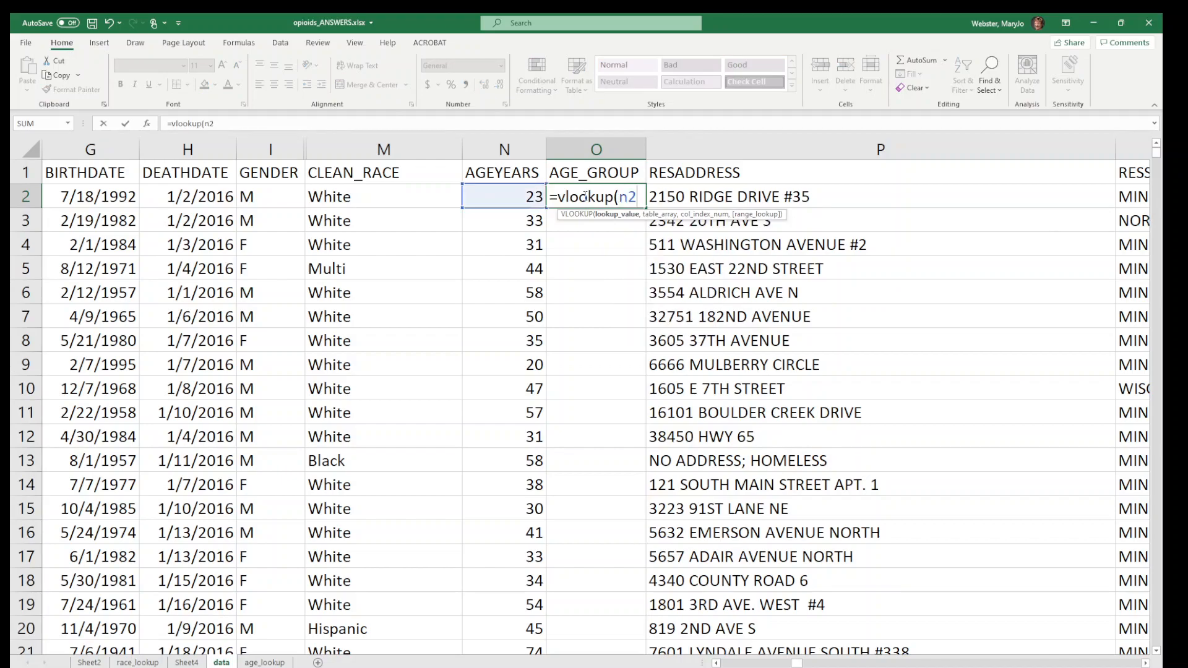
type(", age")
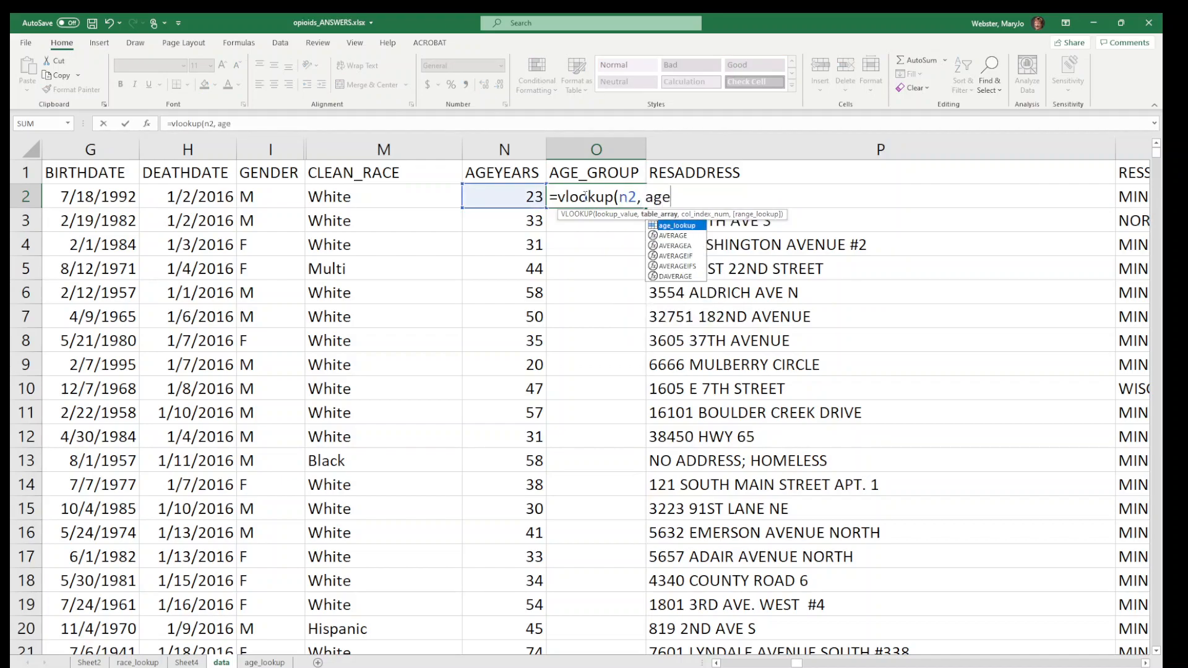
type("_lookup, ")
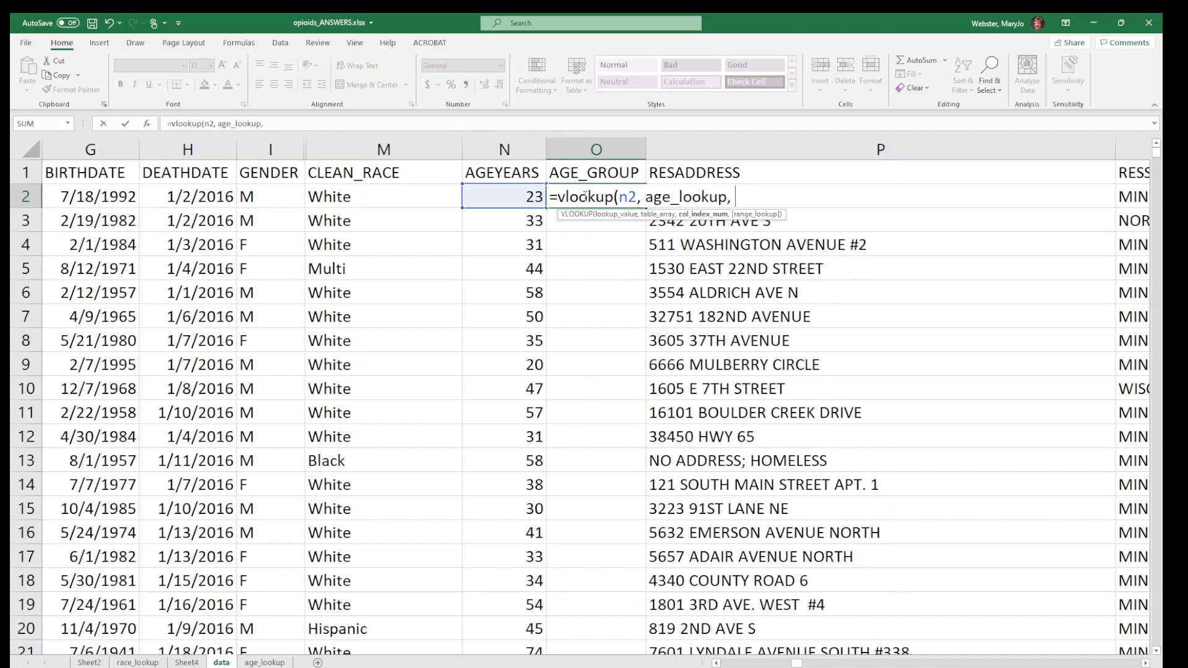
type("3, true")
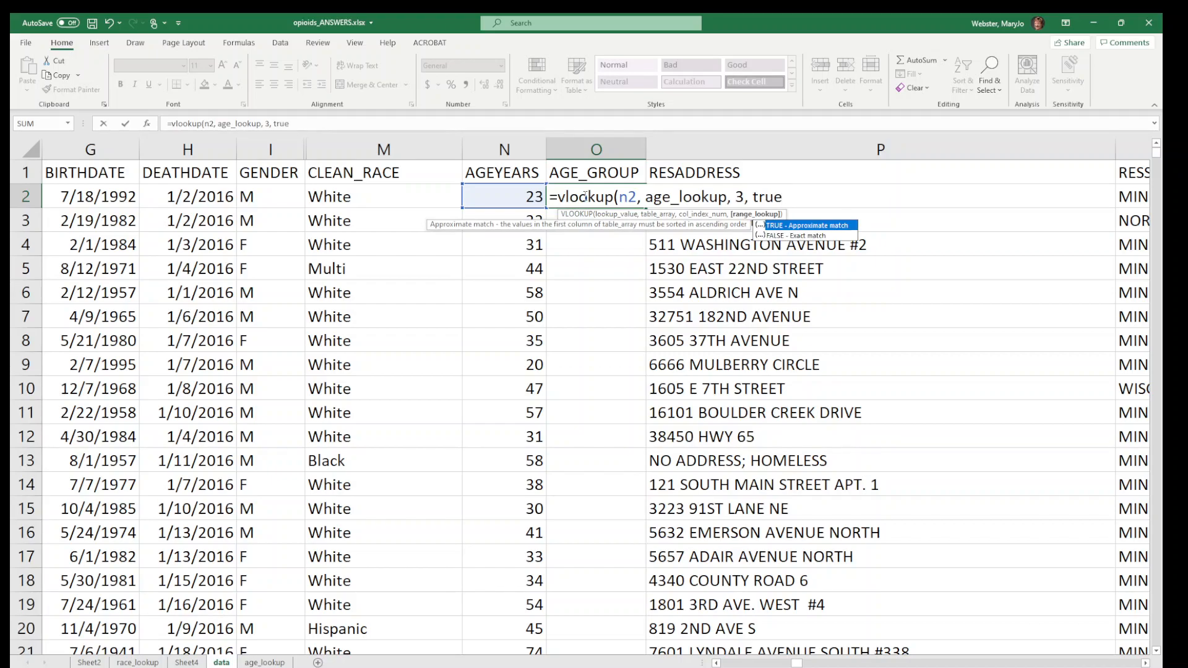
type(")")
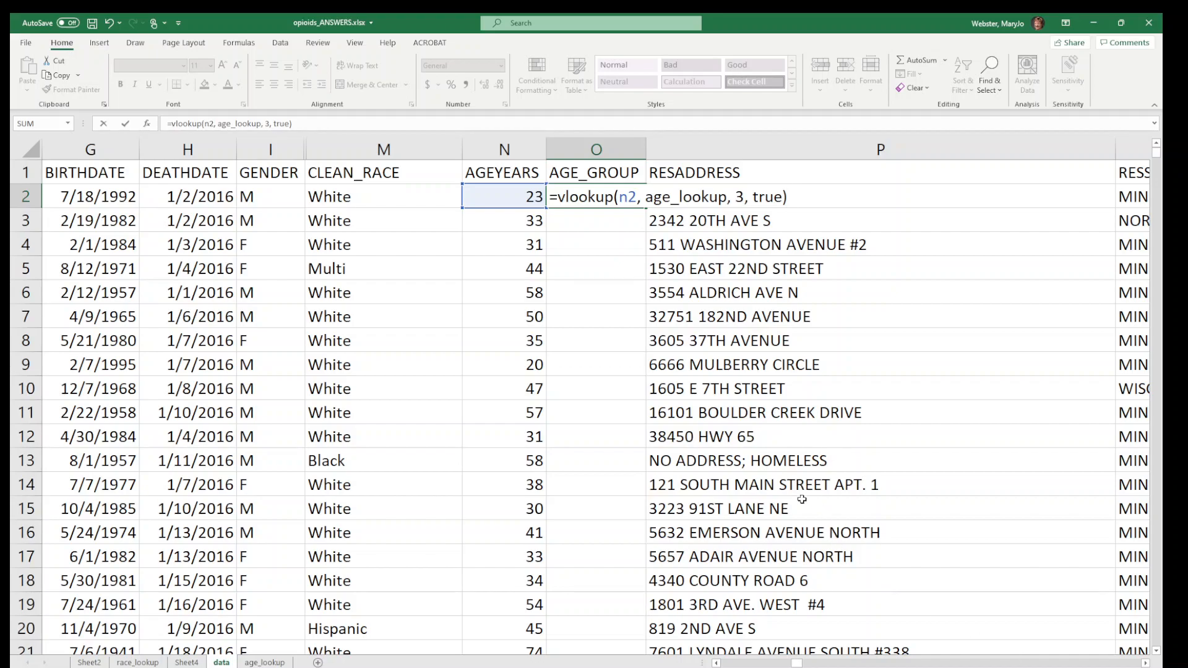
key("Return")
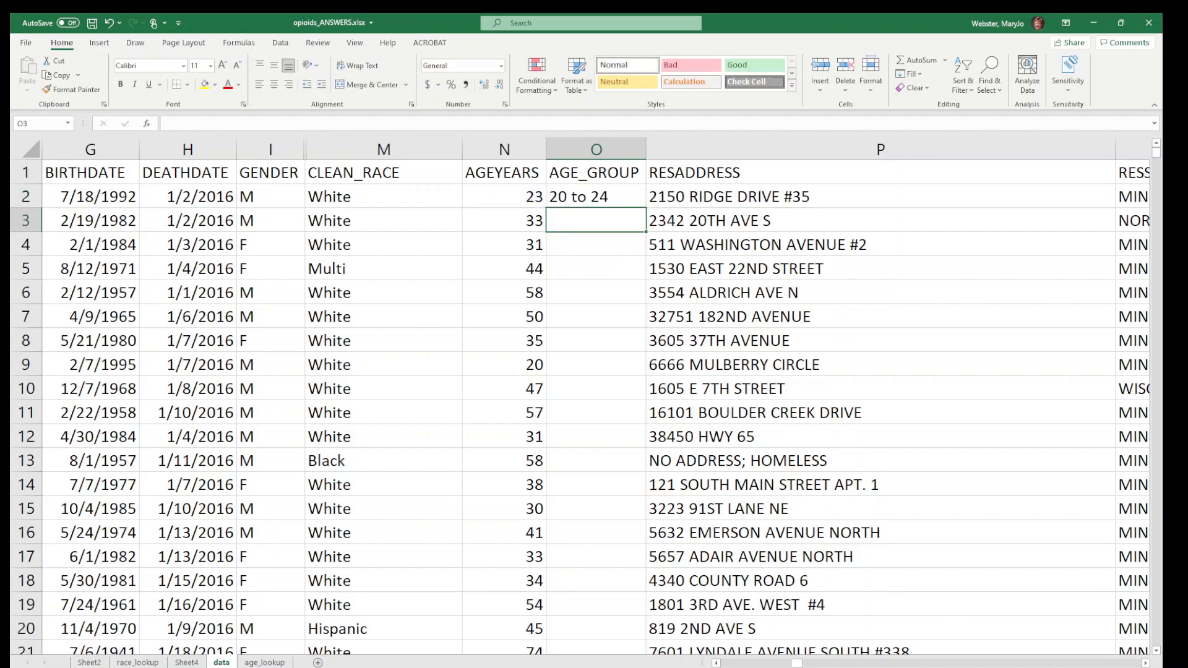
Review the lookup formula in O2 and fill it down the entire AGE_GROUP column, checking both ends of the filled range.
scroll(895, 516, "up", 2)
scroll(895, 517, "up", 1)
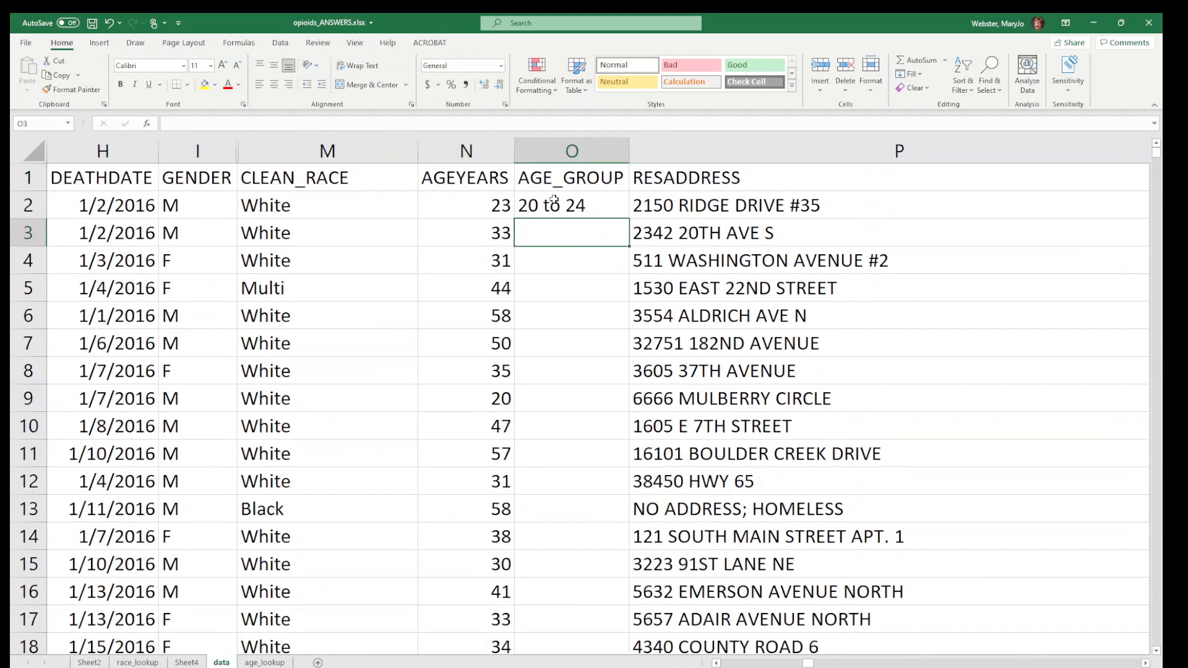
double_click(554, 200)
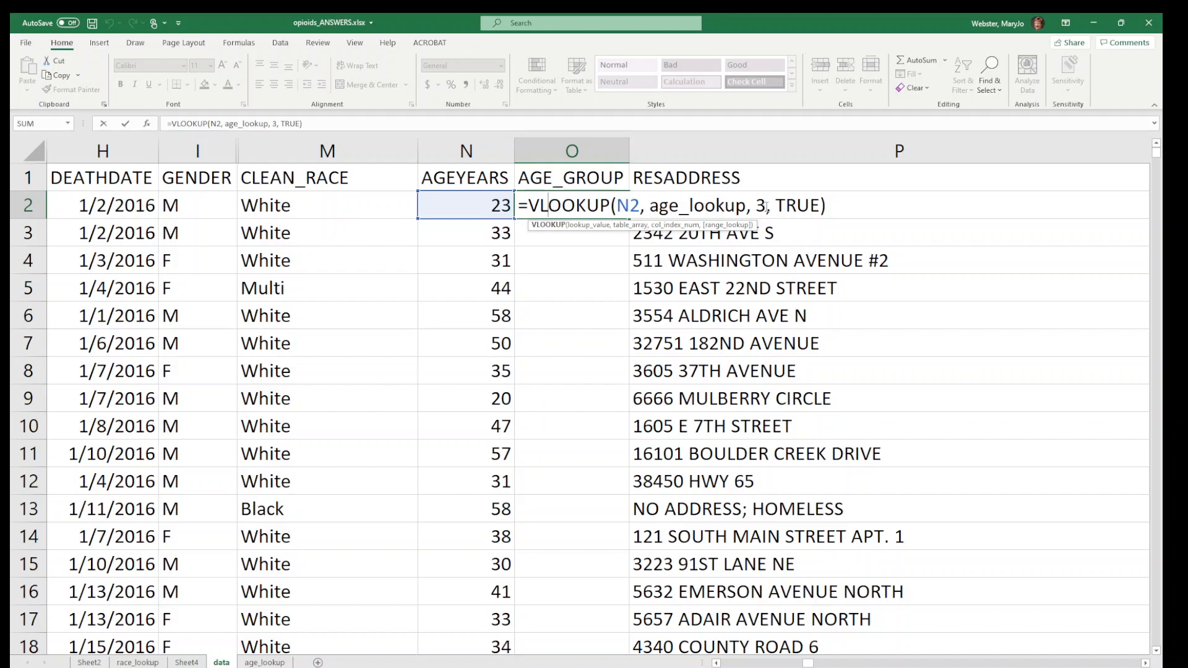
key("Return")
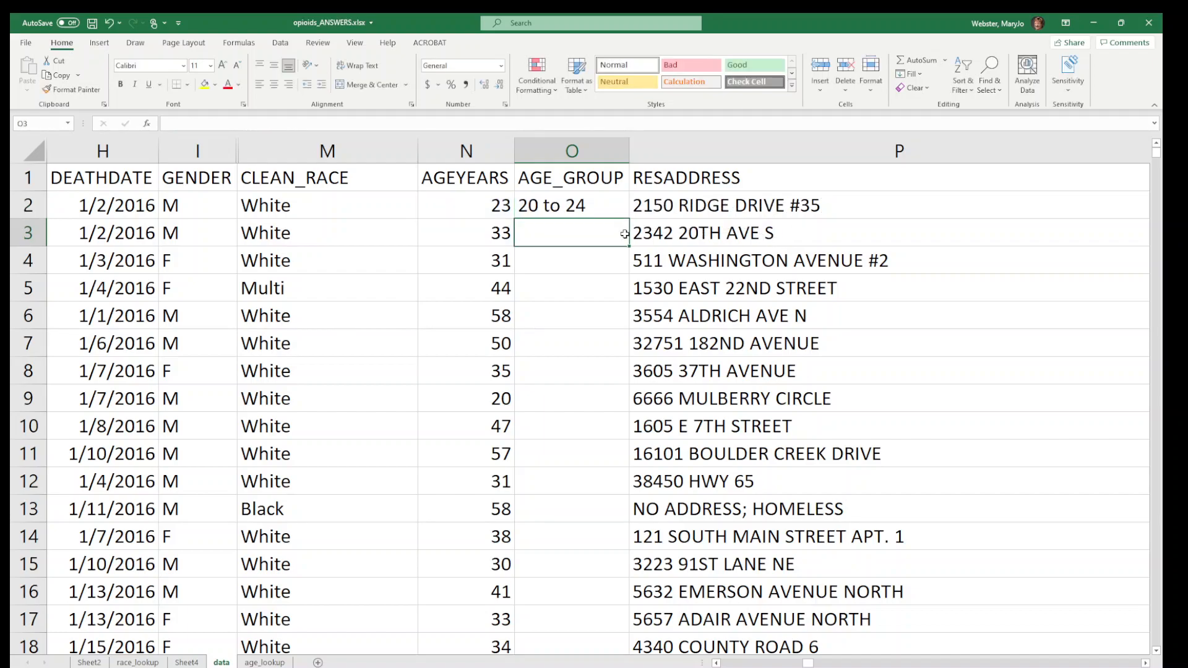
left_click(590, 203)
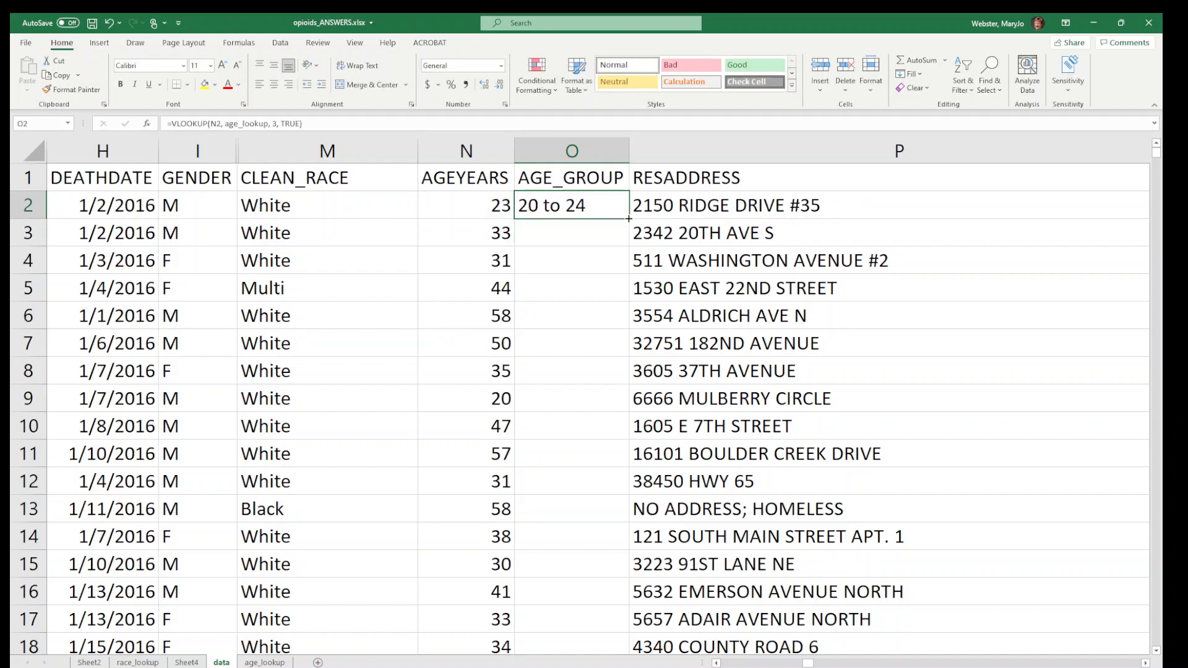
double_click(629, 218)
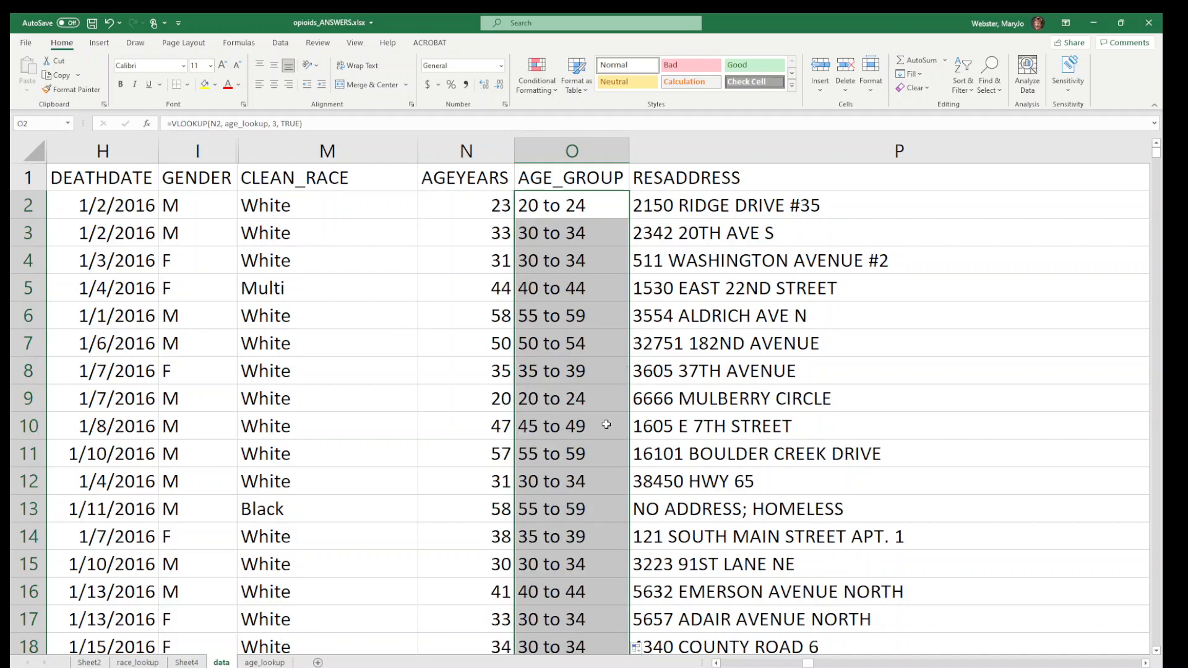
key("ctrl+period")
key("ctrl+period")
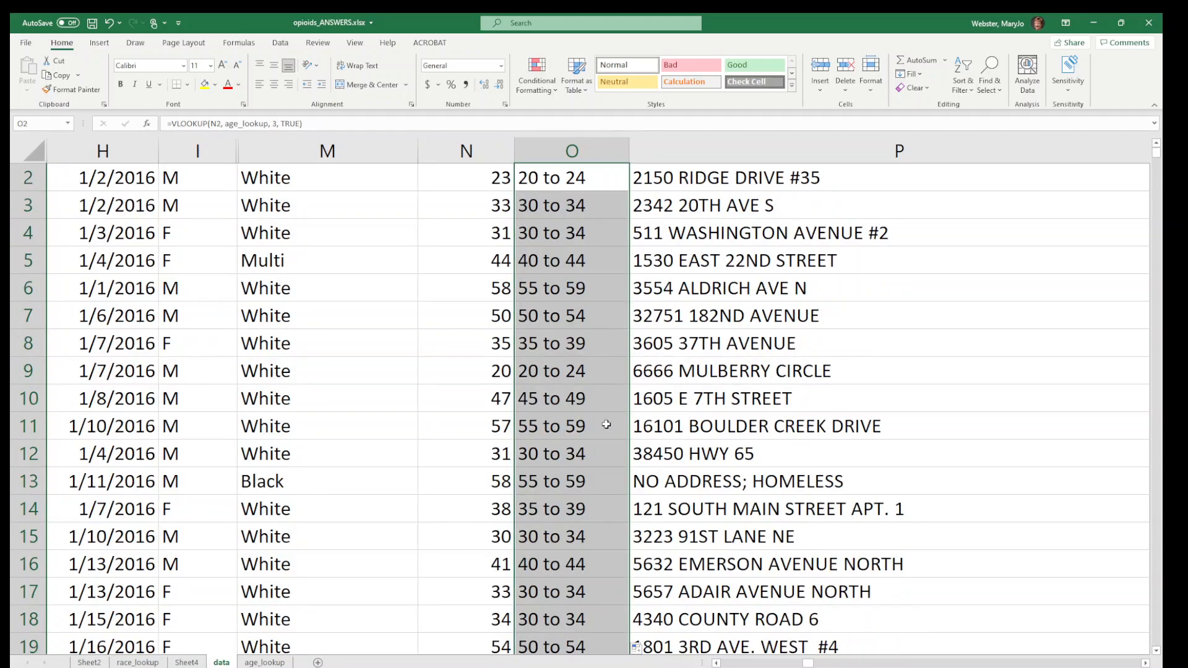
left_click(483, 281)
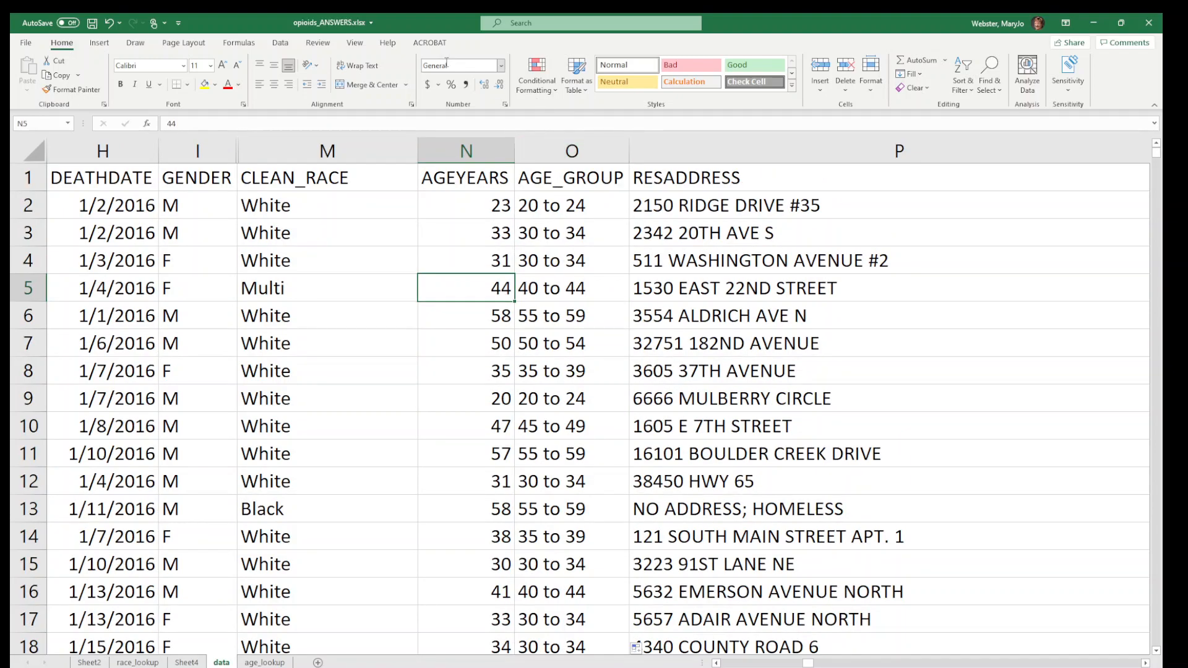
Turn on filtering for the data sheet's headers and review the distinct values listed in the AGE_GROUP filter.
left_click(280, 43)
left_click(654, 70)
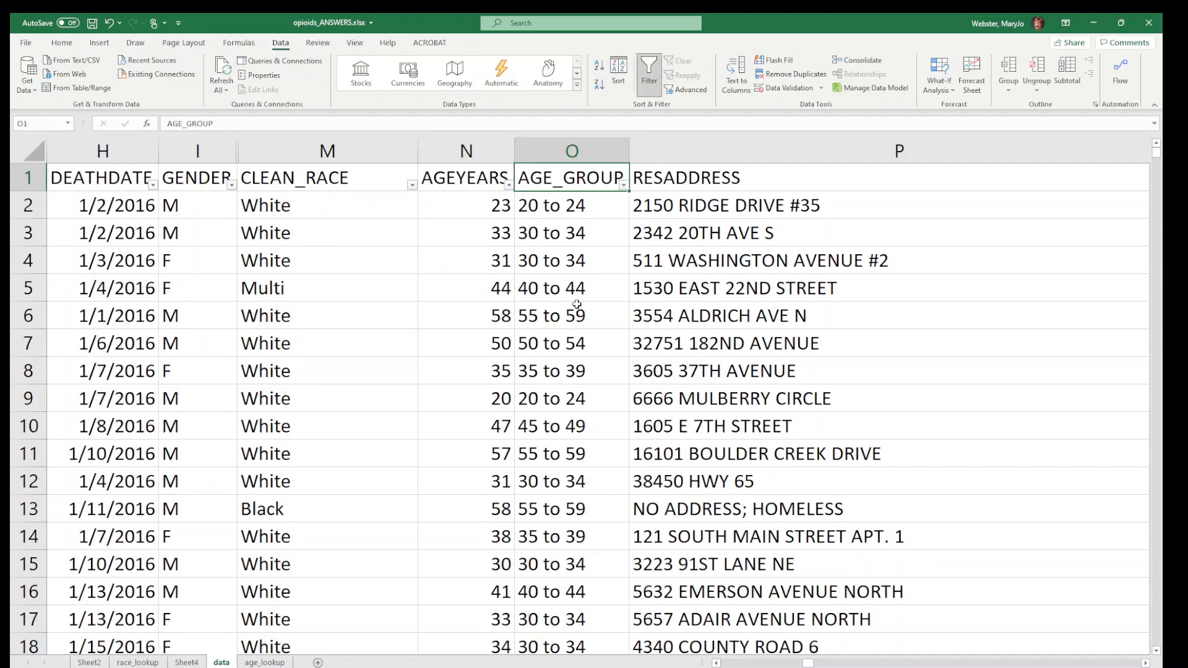
left_click(623, 185)
mouse_move(615, 359)
left_mouse_down()
mouse_move(615, 425)
mouse_move(615, 369)
left_mouse_up()
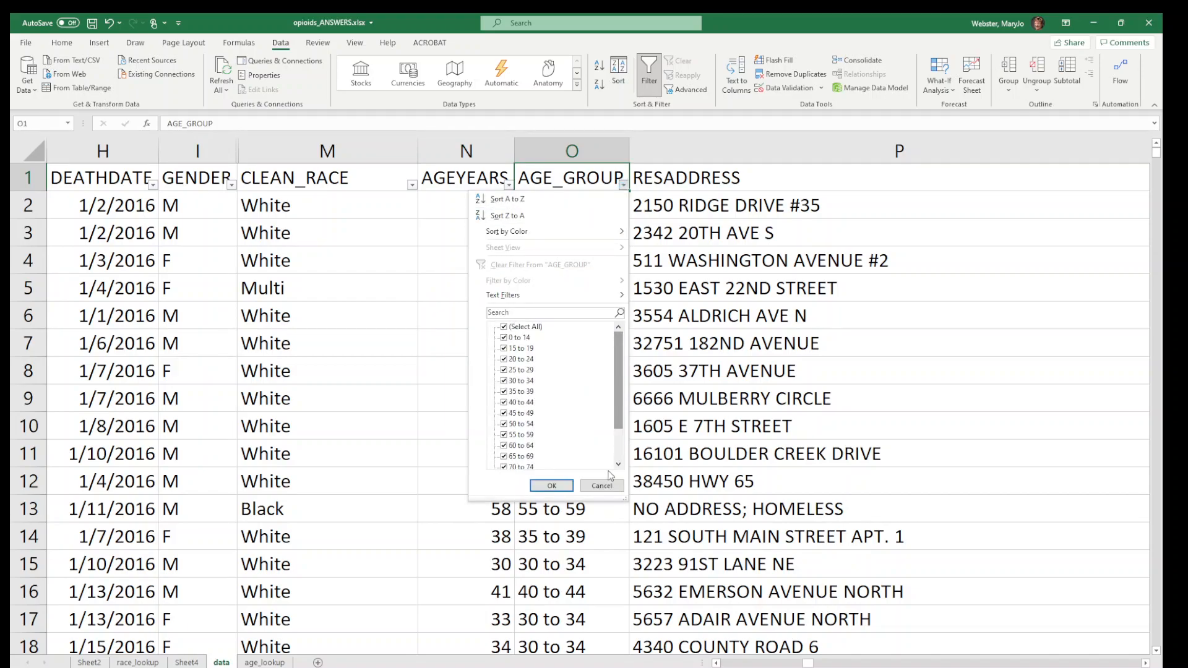
left_click(557, 485)
left_click(573, 260)
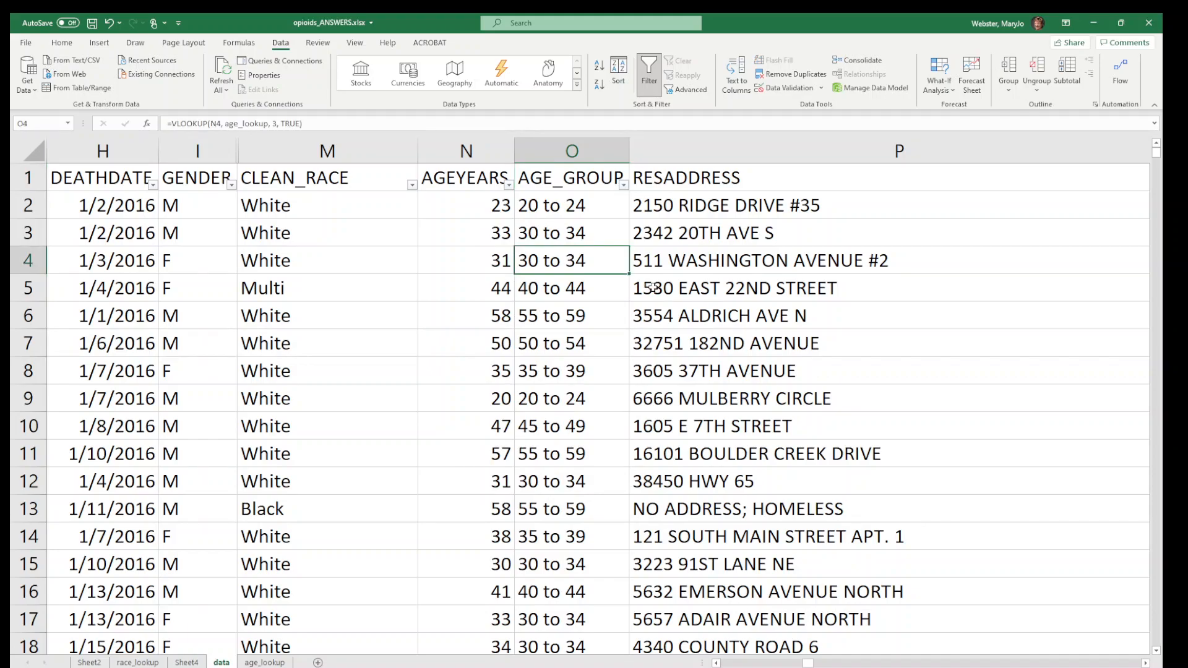
Create a PivotTable from the data sheet on a new worksheet and refresh it to load the AGE_GROUP field.
left_click(99, 44)
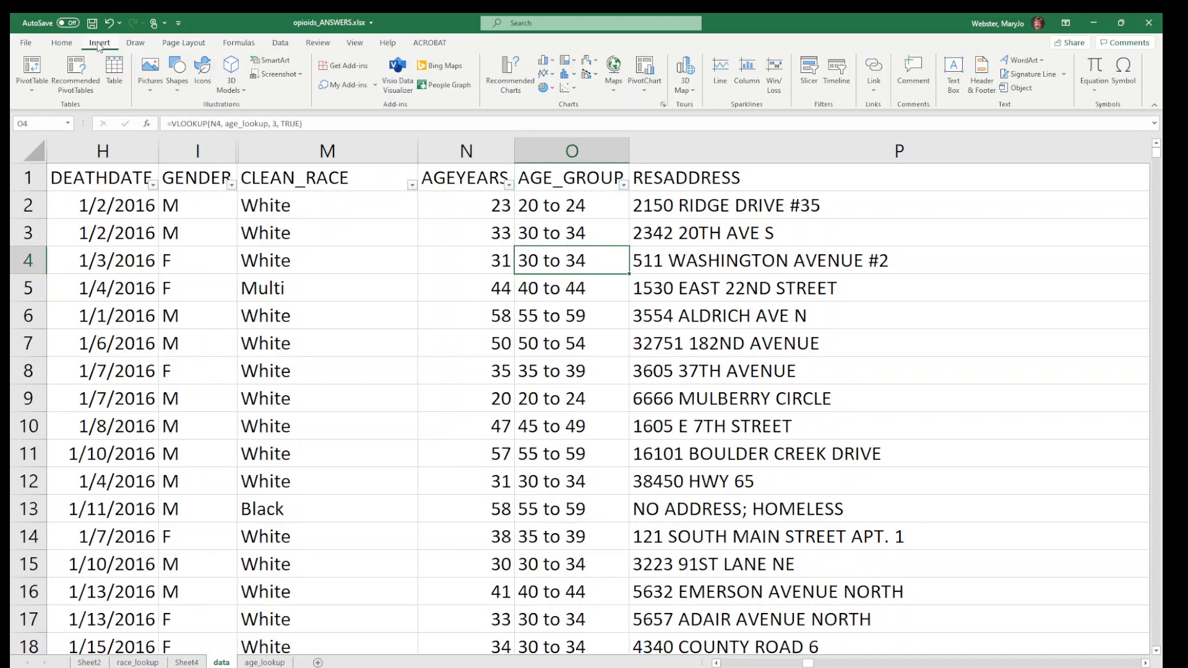
left_click(32, 68)
left_click(634, 436)
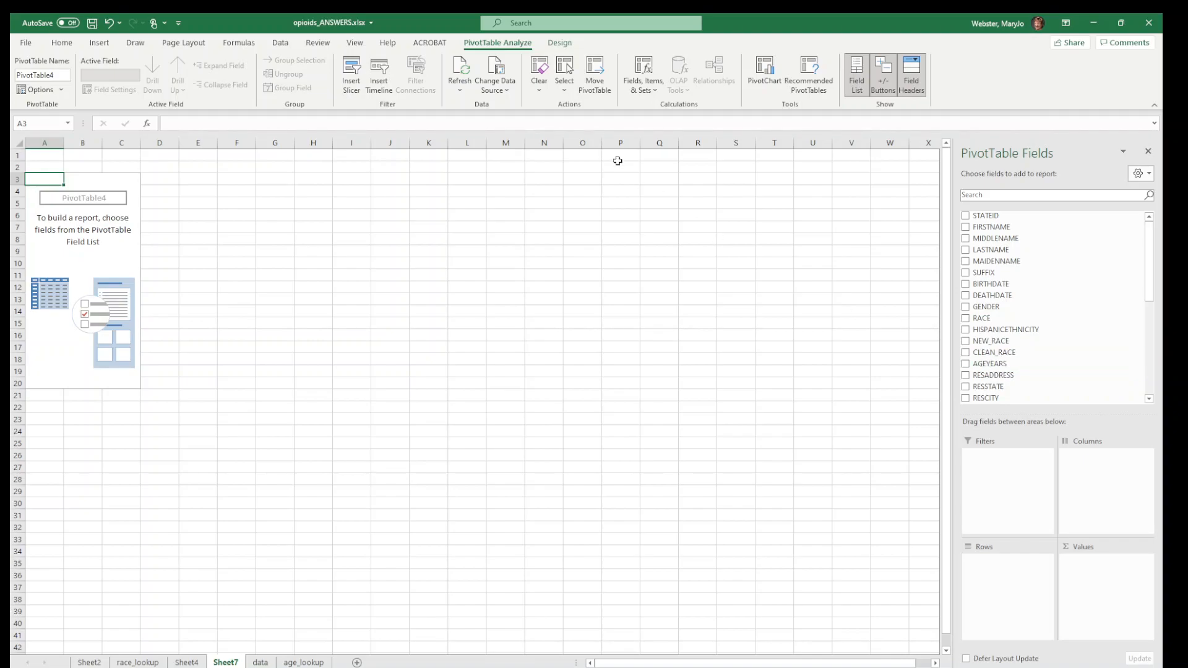
left_click(464, 67)
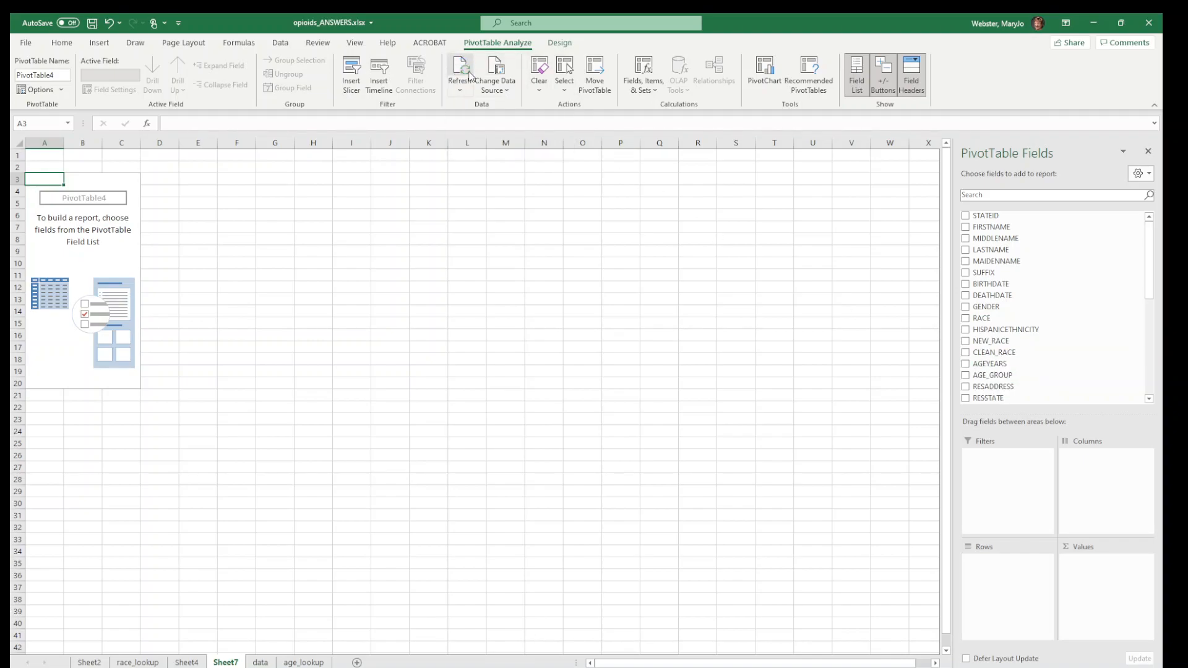
Summarize the PivotTable with AGE_GROUP as the rows and the count of AGE_GROUP as the values.
left_click_drag(992, 375, 1004, 575)
left_click_drag(993, 375, 1101, 588)
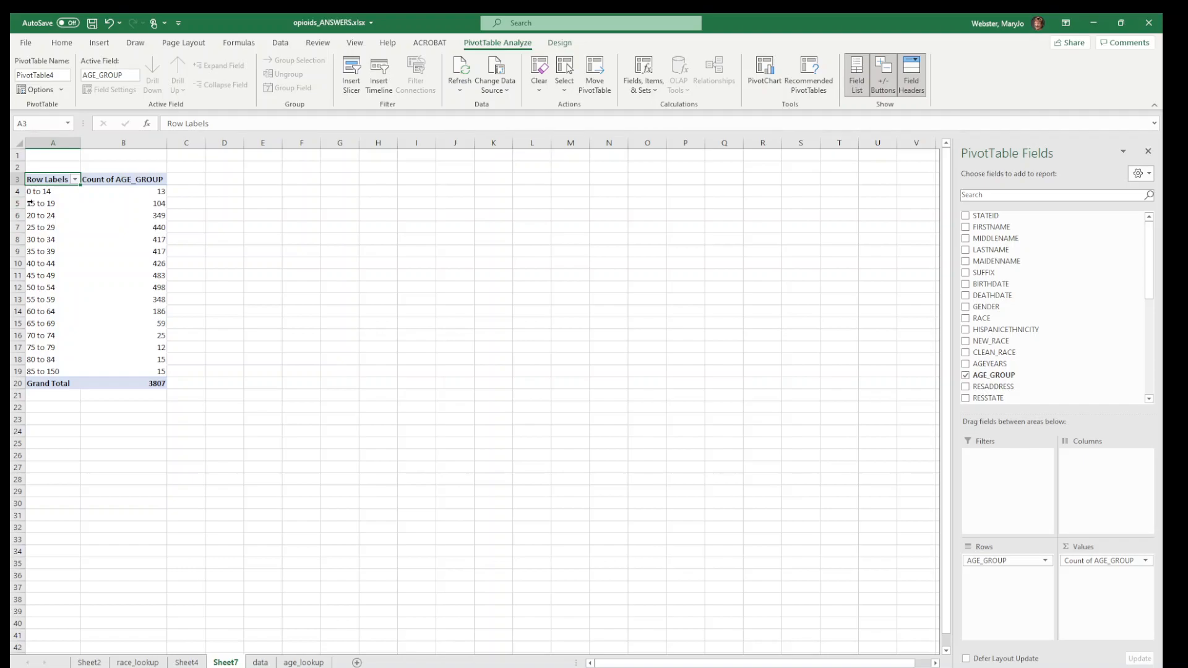
left_click(94, 218)
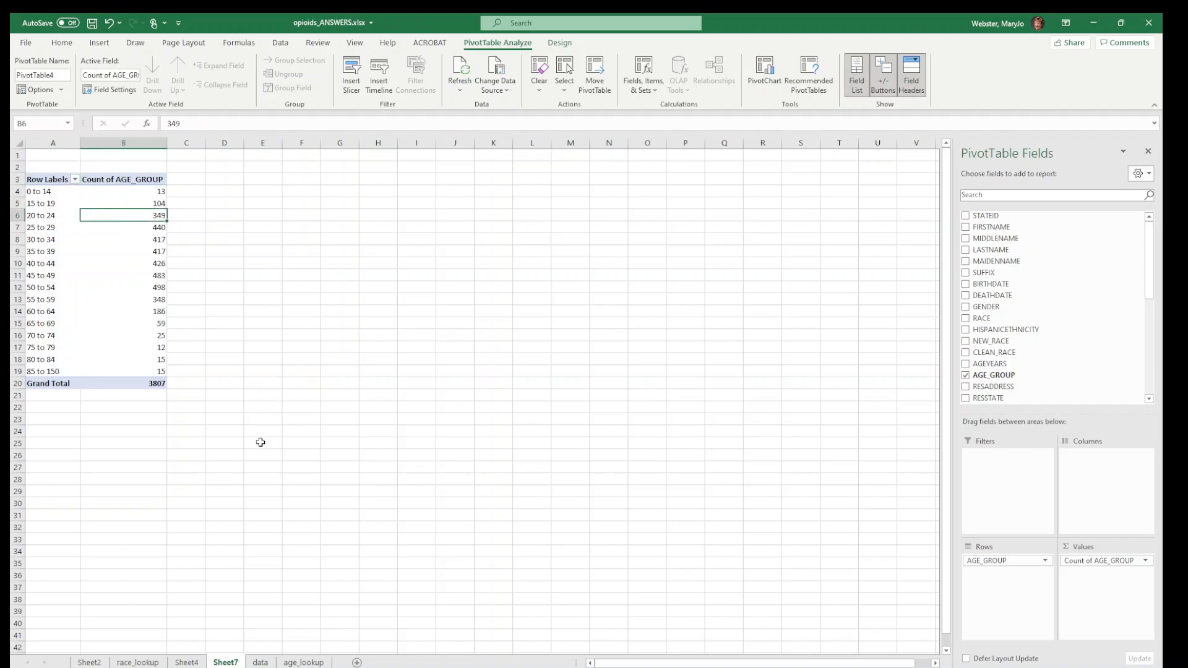
Insert a 2-D clustered column chart of the age group counts in A4:B19 and enlarge it.
left_click_drag(121, 192, 138, 370)
left_click_drag(44, 190, 137, 372)
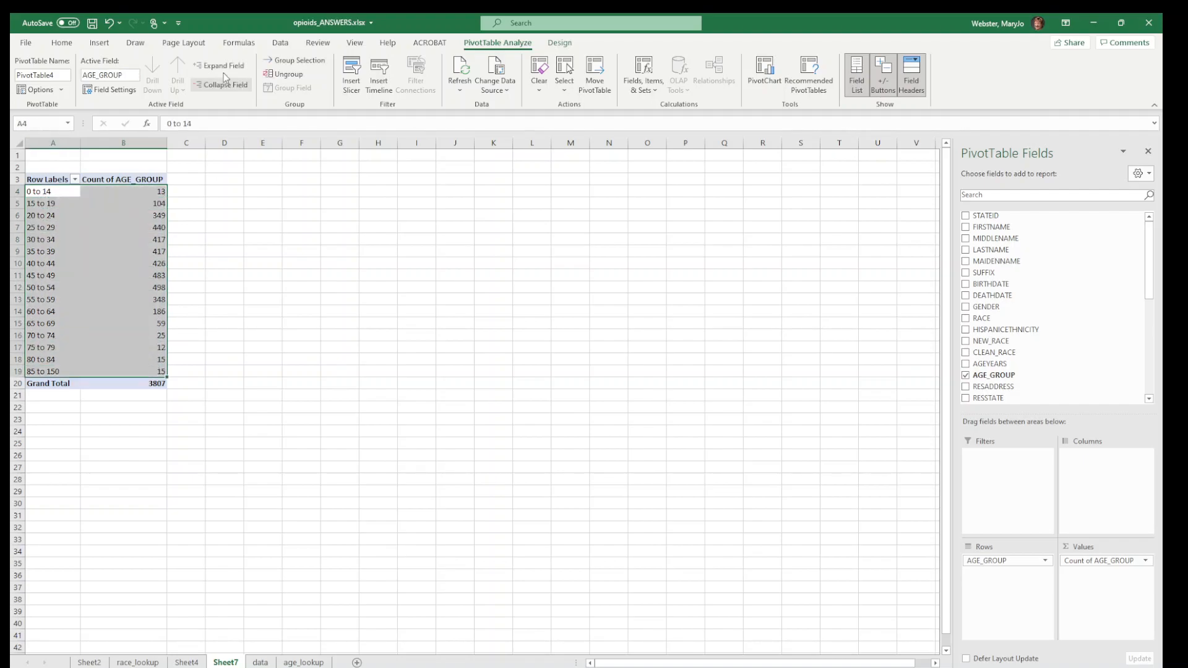
left_click(99, 42)
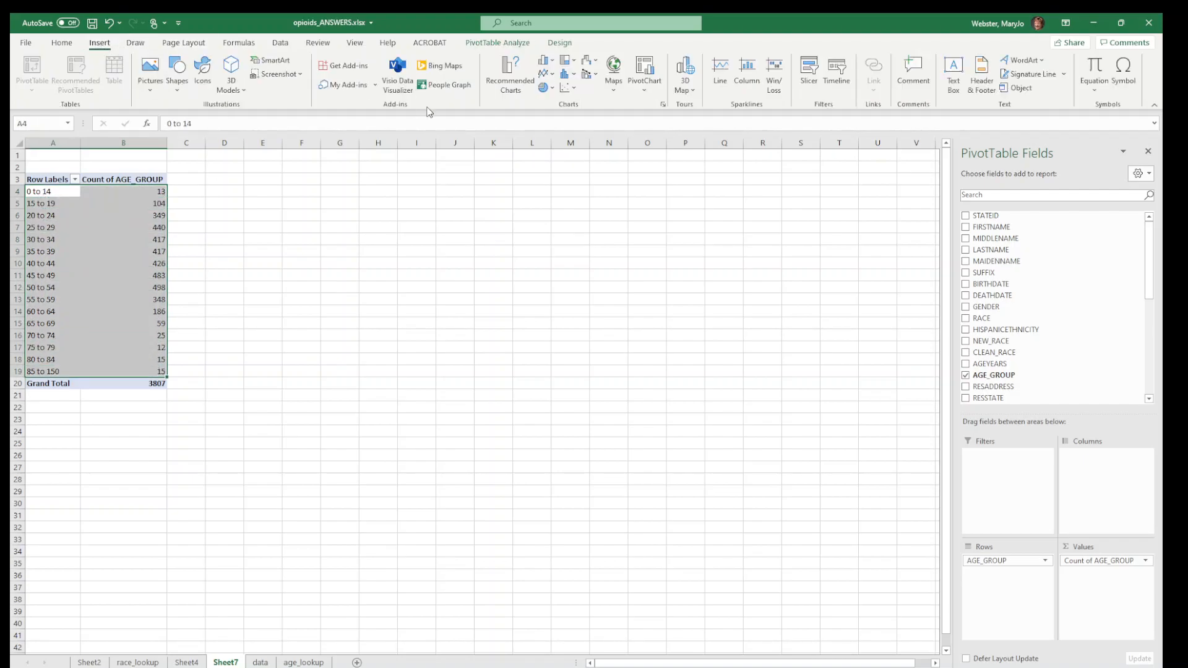
left_click(544, 61)
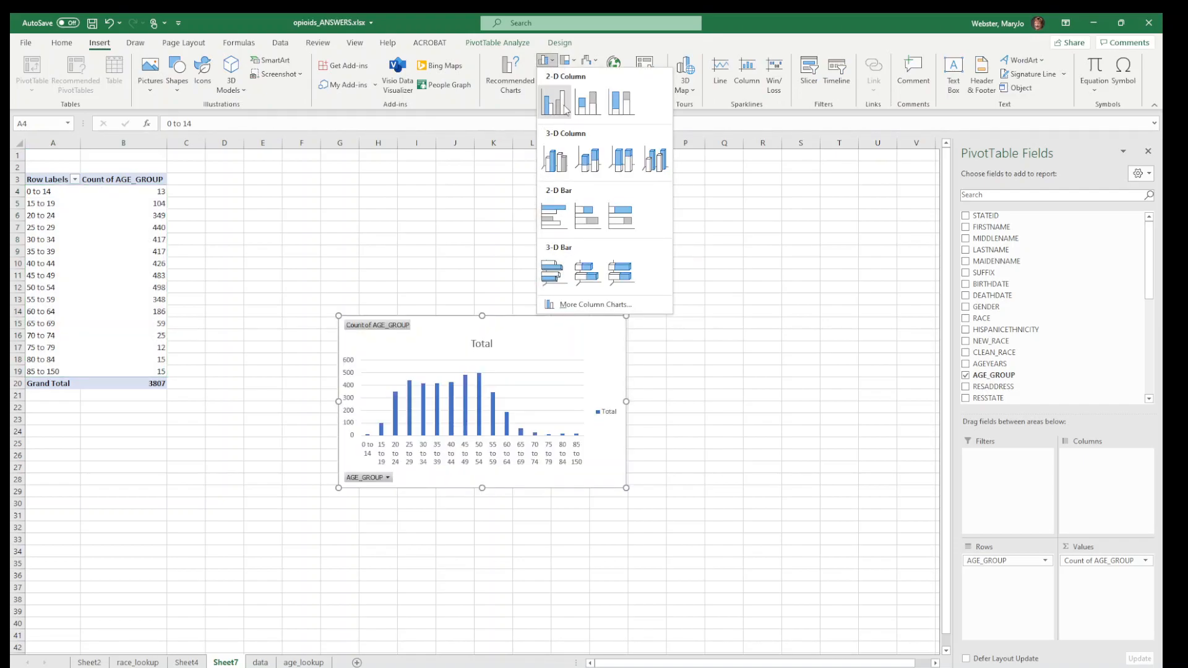
left_click(552, 101)
left_click_drag(627, 487, 695, 546)
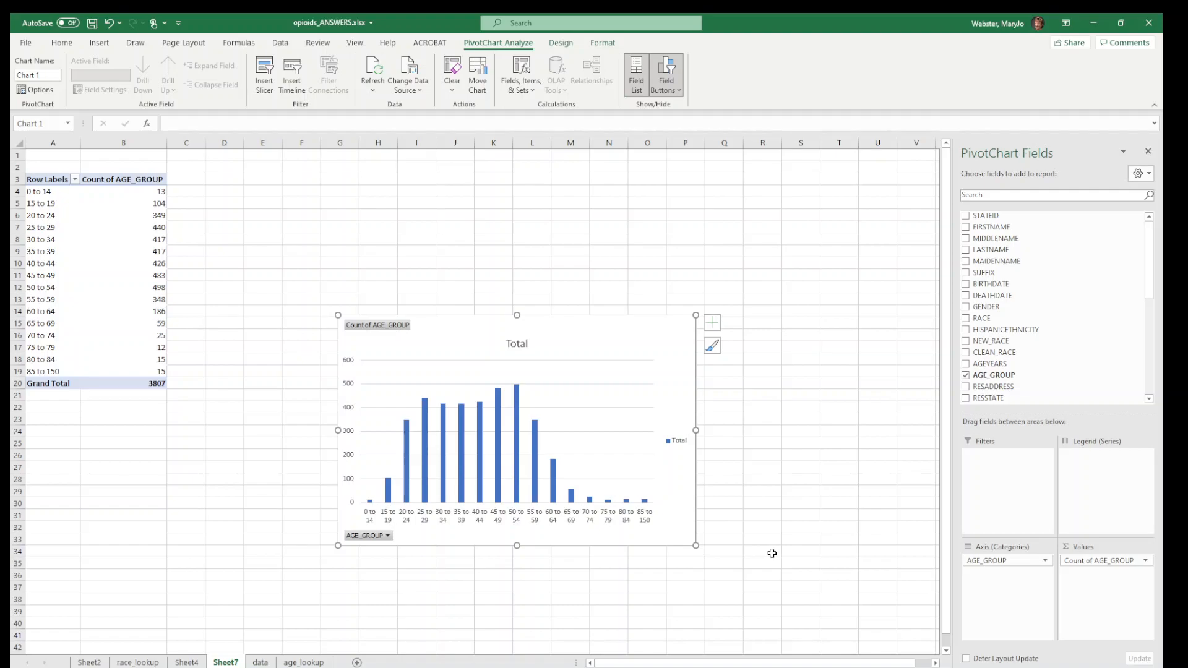